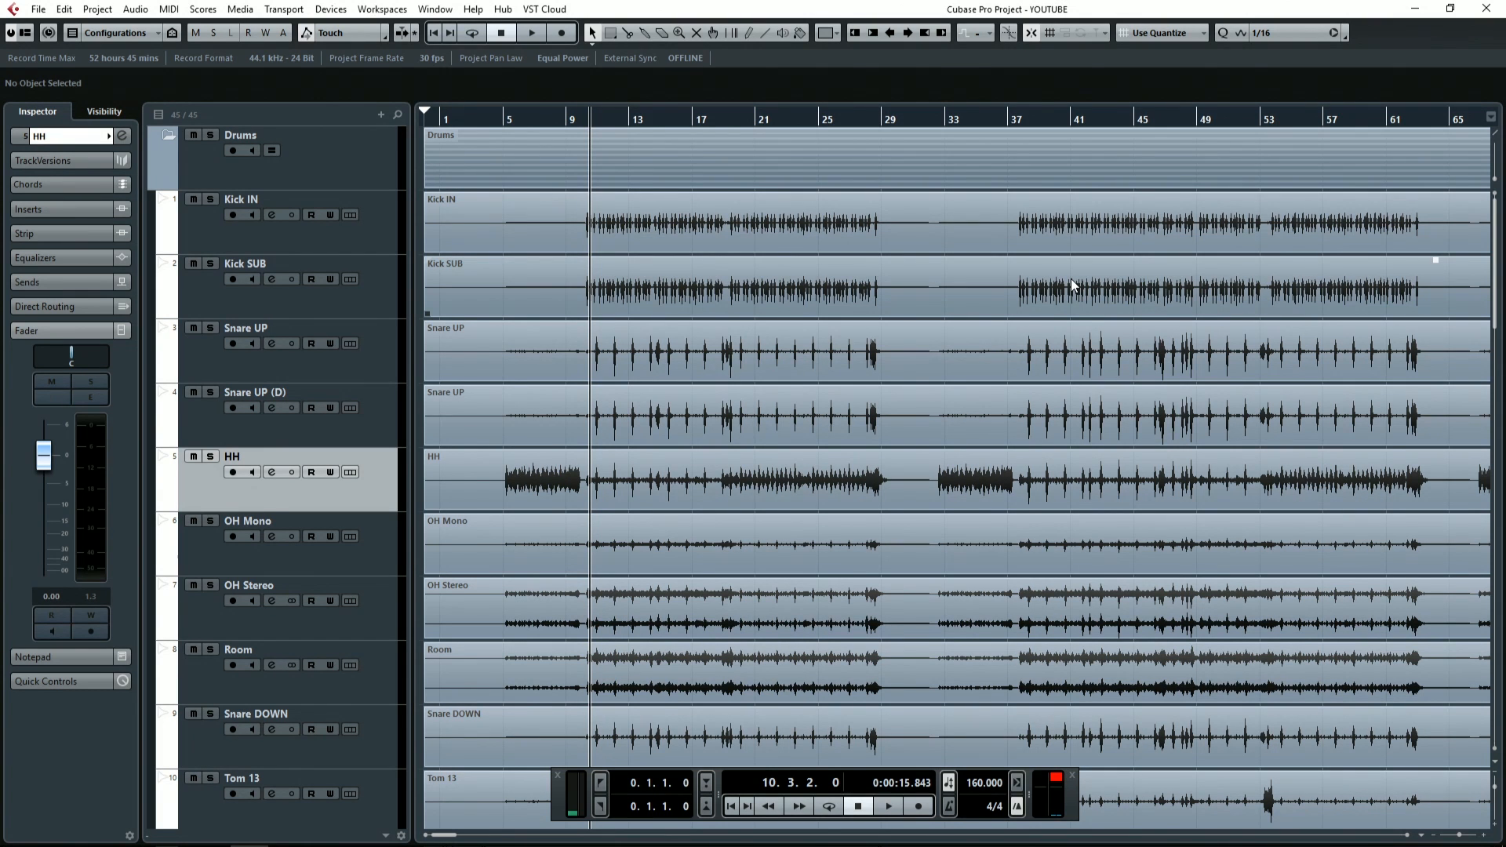
# Step: Open the Kick IN channel settings in mid-screen and try a low-band EQ boost of 10.5 dB at about 106 Hz, switching it off again
pyautogui.click(272, 215)
pyautogui.moveTo(667, 44); pyautogui.dragTo(790, 197)
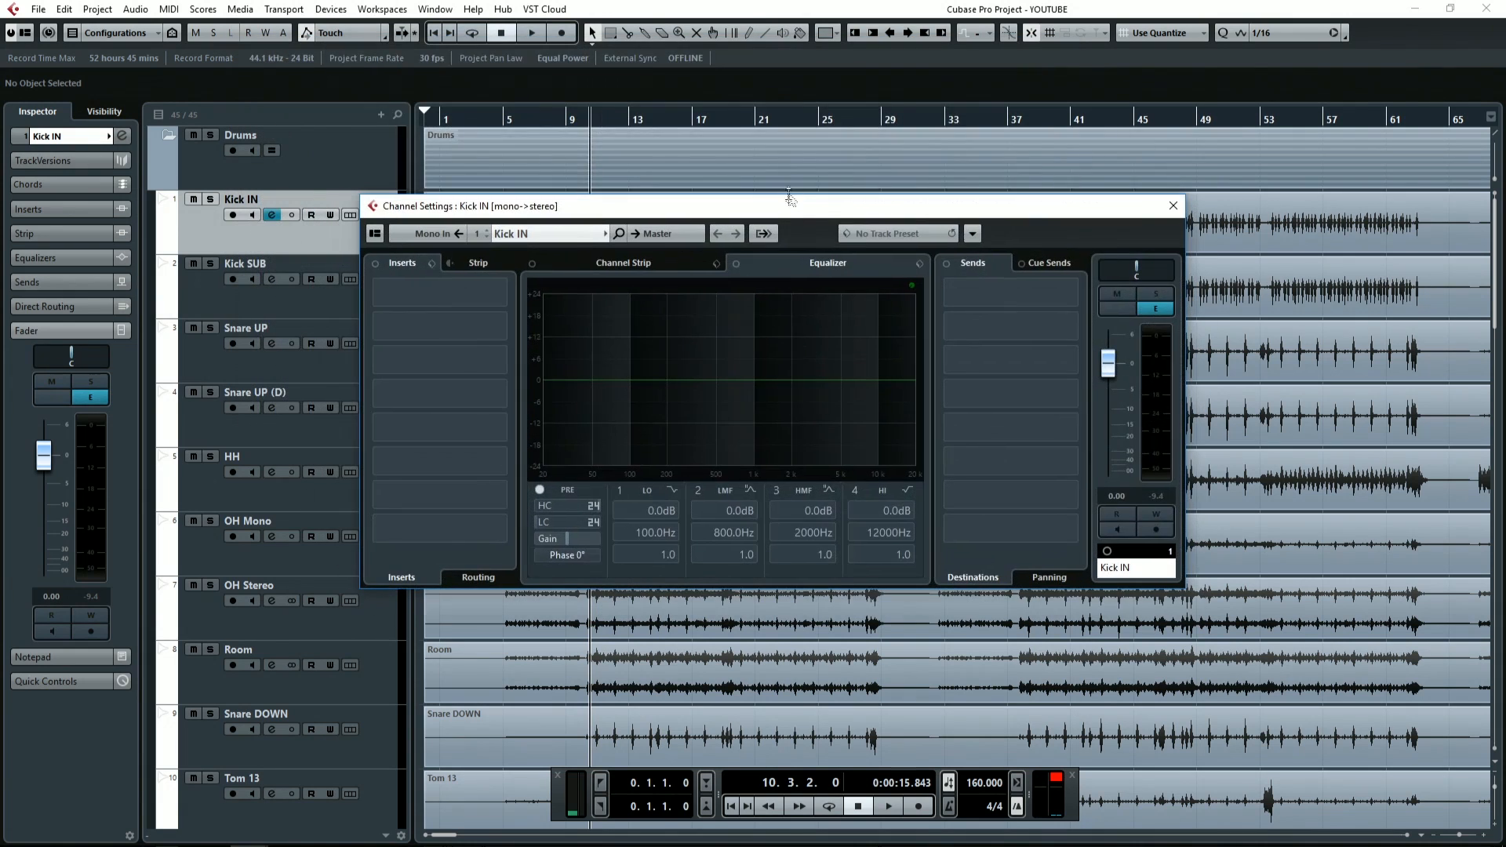
pyautogui.moveTo(888, 380); pyautogui.dragTo(764, 379)
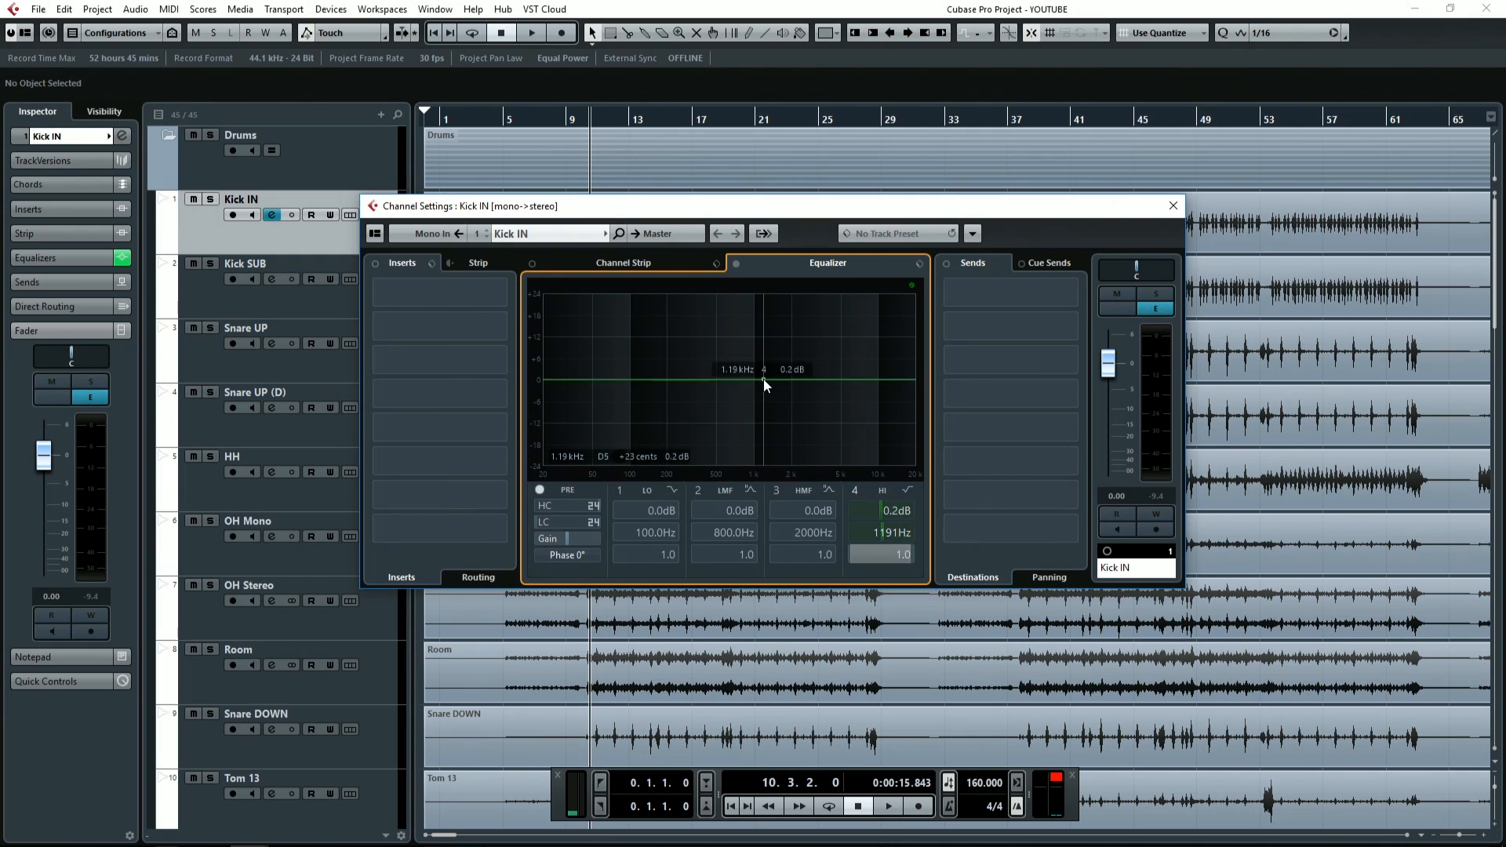
pyautogui.moveTo(631, 380); pyautogui.dragTo(633, 342)
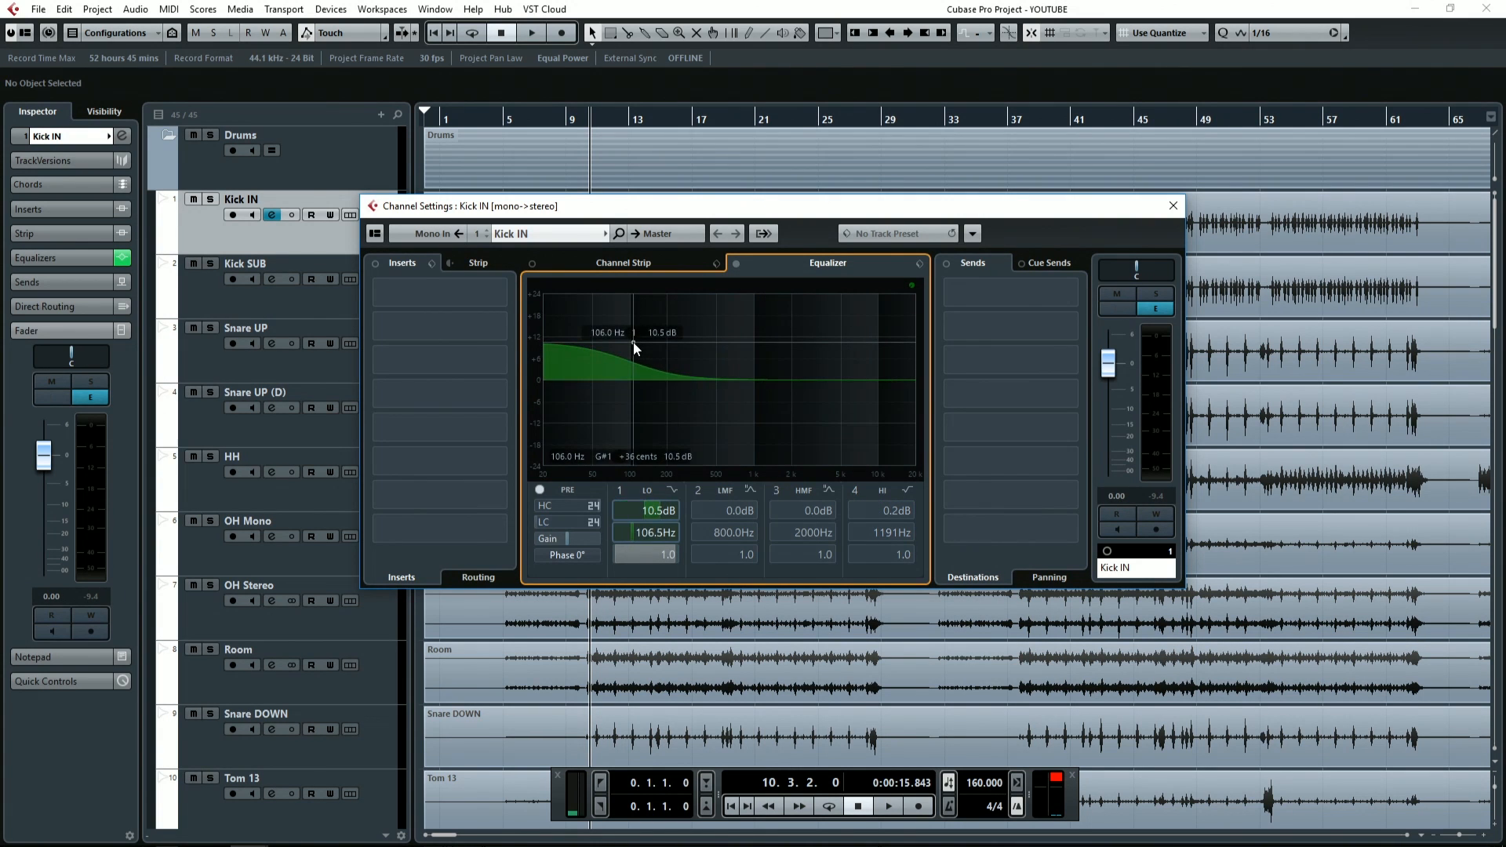
pyautogui.doubleClick(633, 342)
# Step: Try boosting Kick IN's third EQ band 11.6 dB at 321.6 Hz and cutting the first band 11.8 dB at 226.9 Hz, switching each off
pyautogui.moveTo(730, 369); pyautogui.dragTo(694, 341)
pyautogui.doubleClick(694, 341)
pyautogui.moveTo(895, 387); pyautogui.dragTo(768, 385)
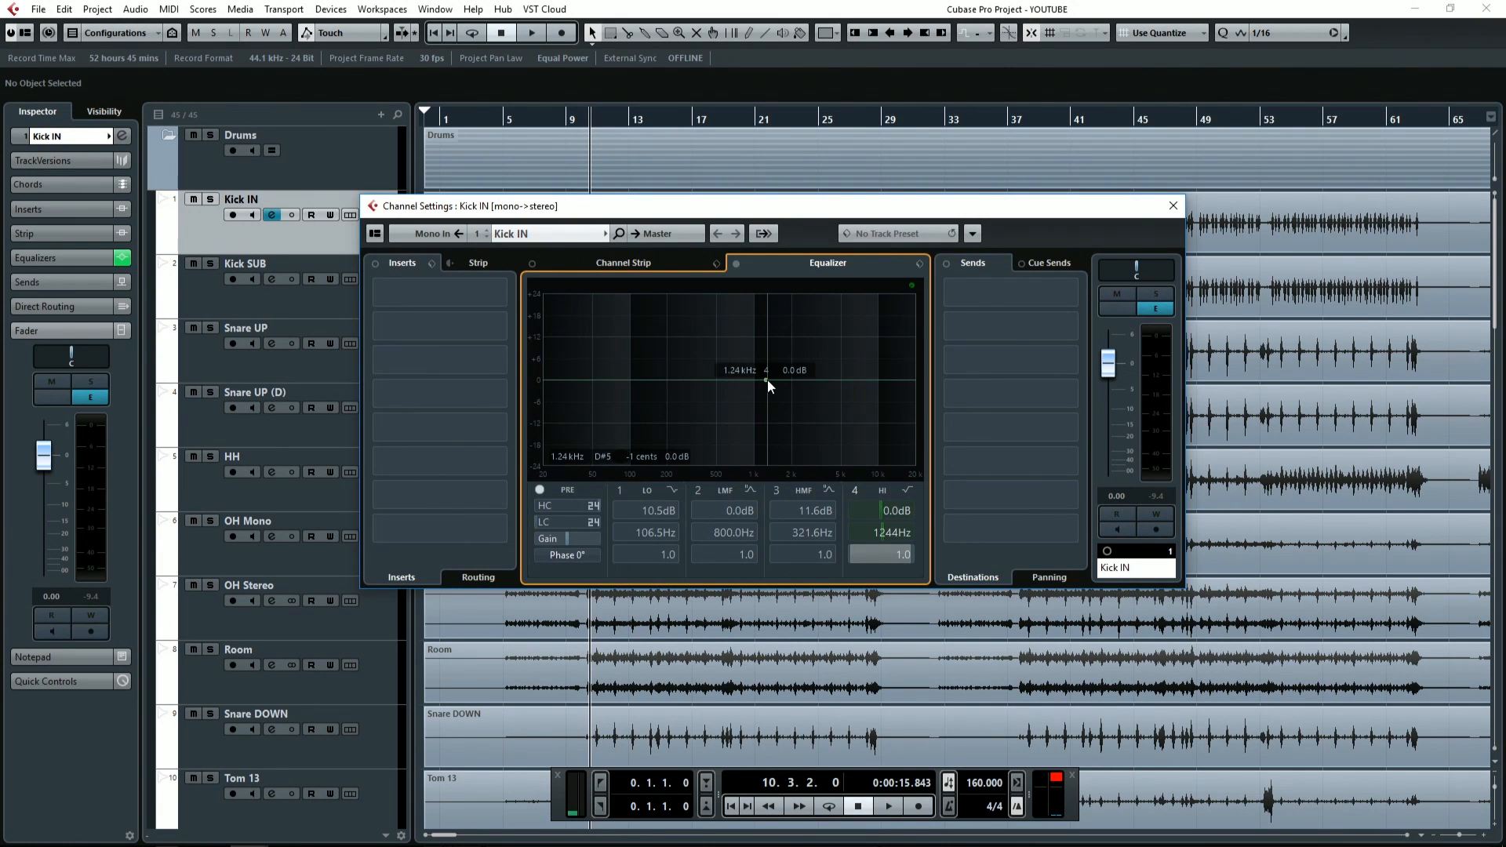
pyautogui.moveTo(768, 379); pyautogui.dragTo(675, 424)
pyautogui.doubleClick(675, 423)
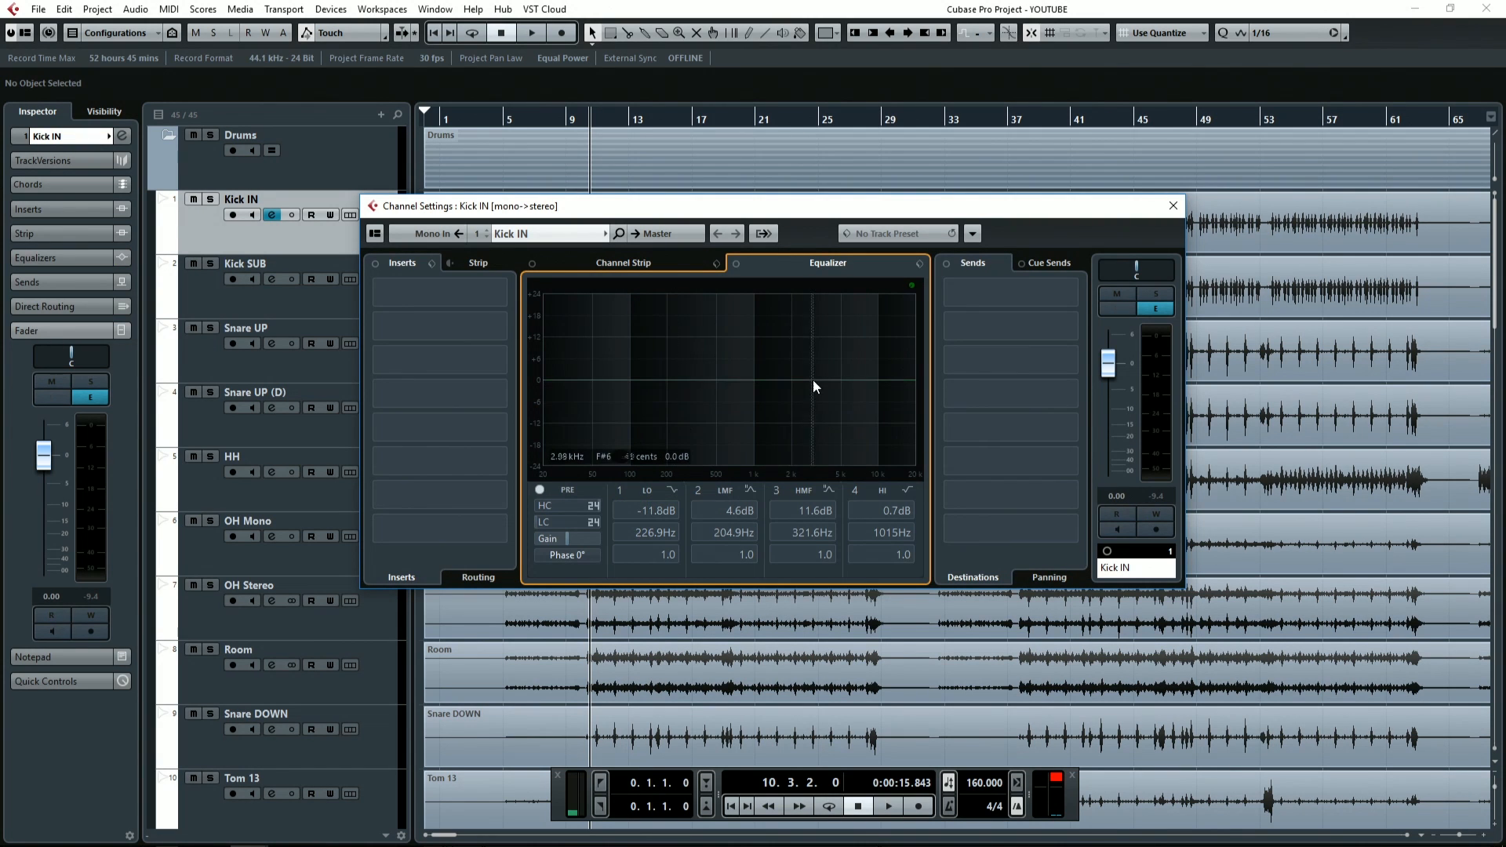
# Step: Try an 8.3 dB high-band cut at 3442 Hz and a 9.2 dB low-band cut at 121.4 Hz, switch both off, and close the channel settings
pyautogui.moveTo(813, 380)
pyautogui.mouseDown()
pyautogui.moveTo(794, 323)
pyautogui.moveTo(820, 408)
pyautogui.mouseUp()
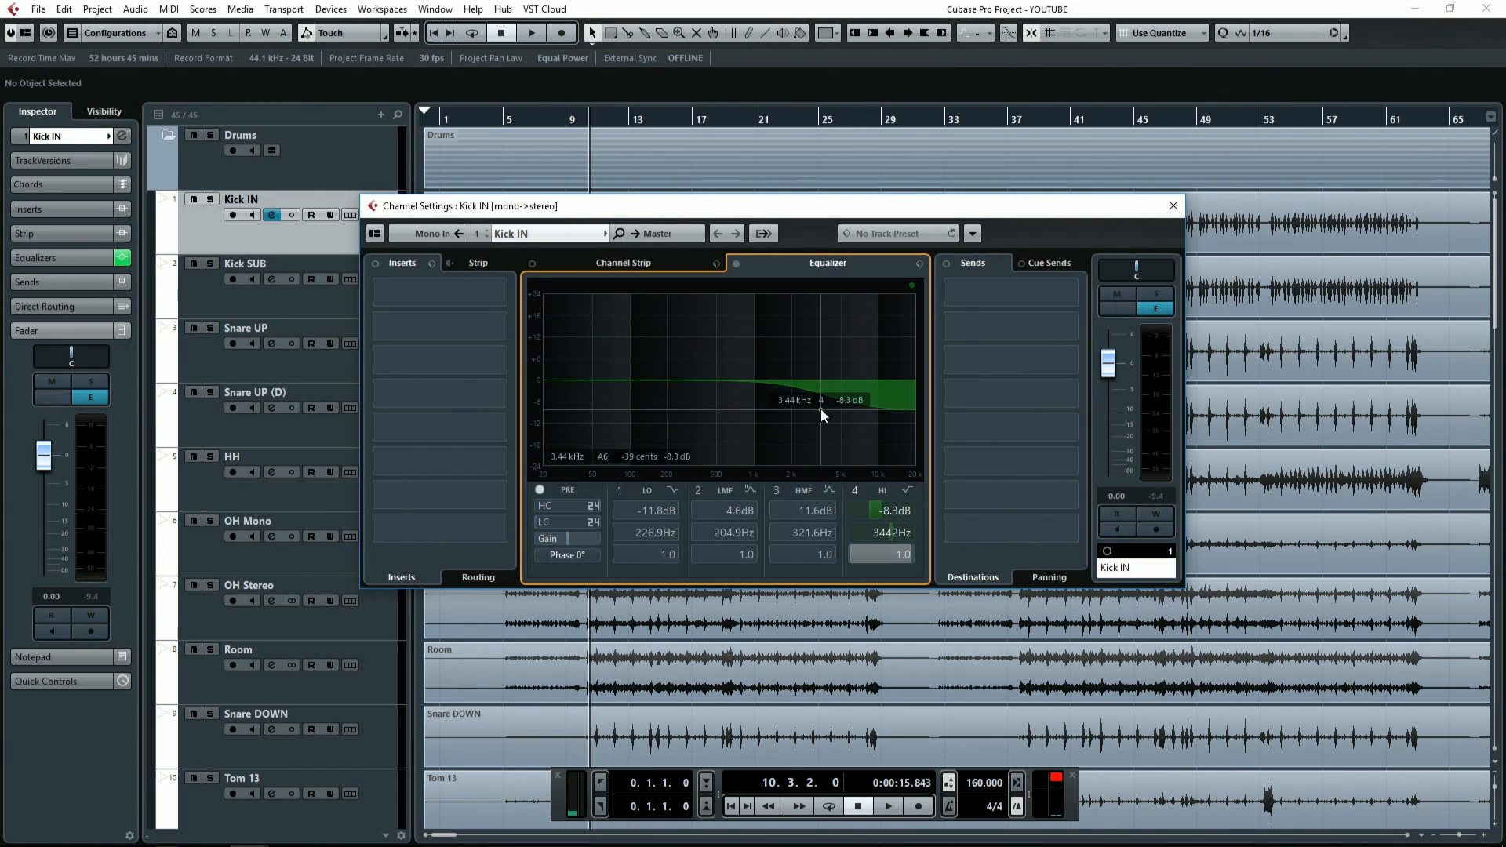
pyautogui.doubleClick(821, 409)
pyautogui.moveTo(622, 381); pyautogui.dragTo(638, 413)
pyautogui.doubleClick(639, 413)
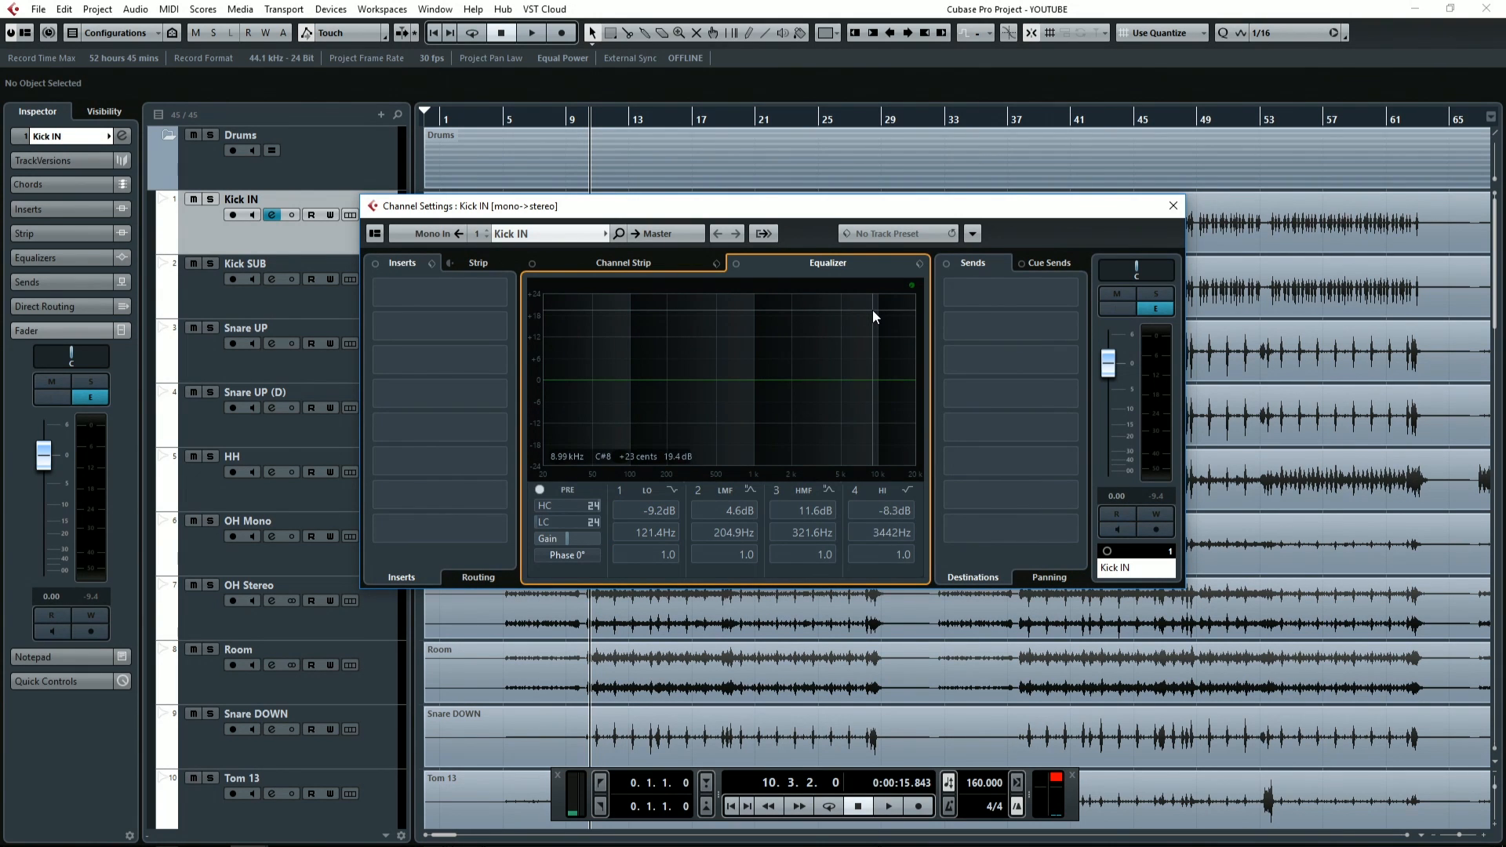
pyautogui.click(1174, 205)
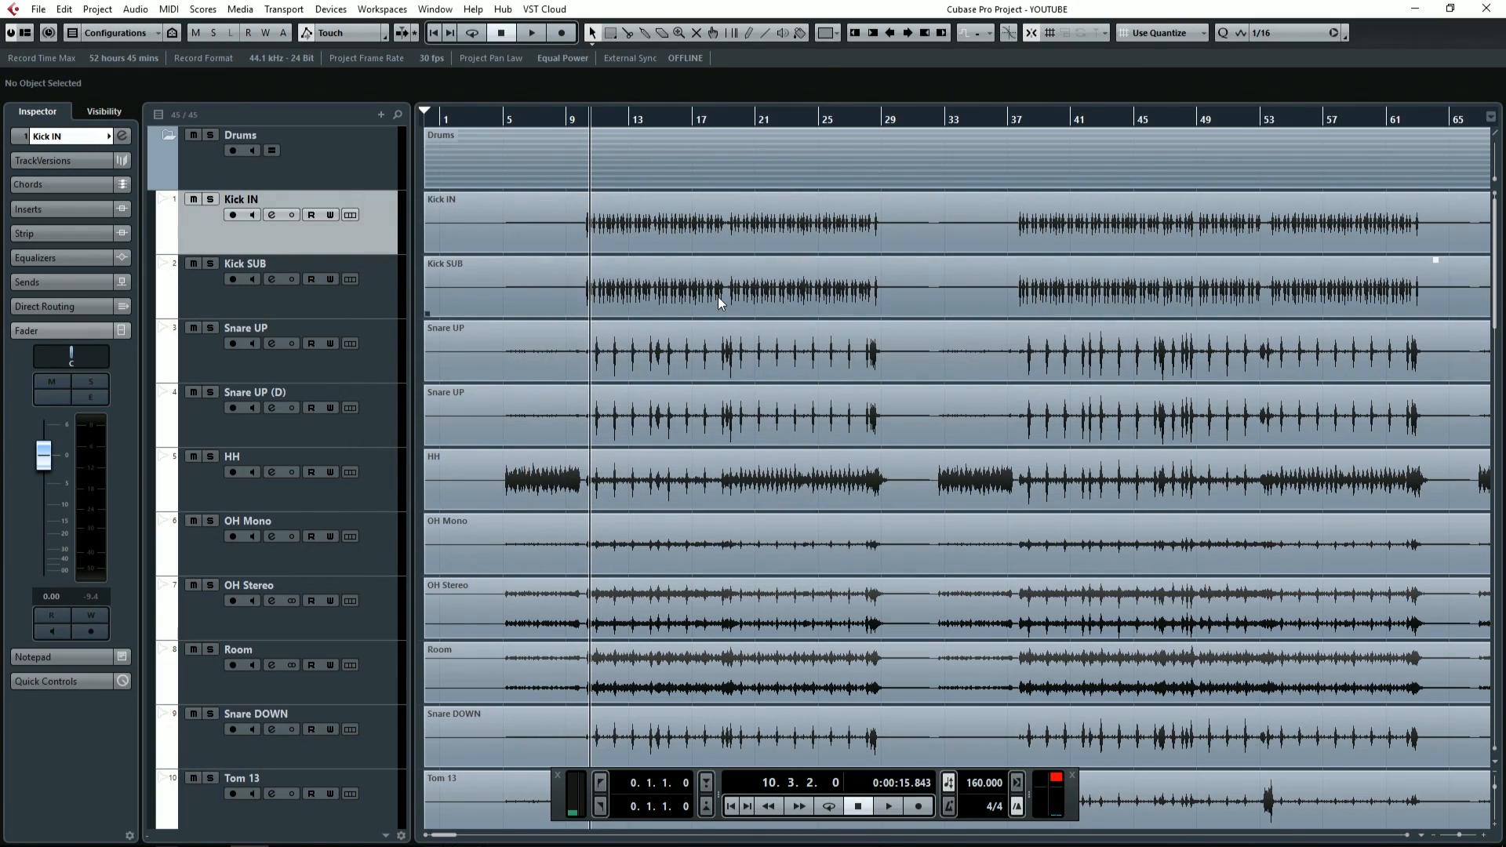
# Step: Play the song from bar 10 while looking over all tracks in the project, and stop playback
pyautogui.scroll(-15, 718, 297)
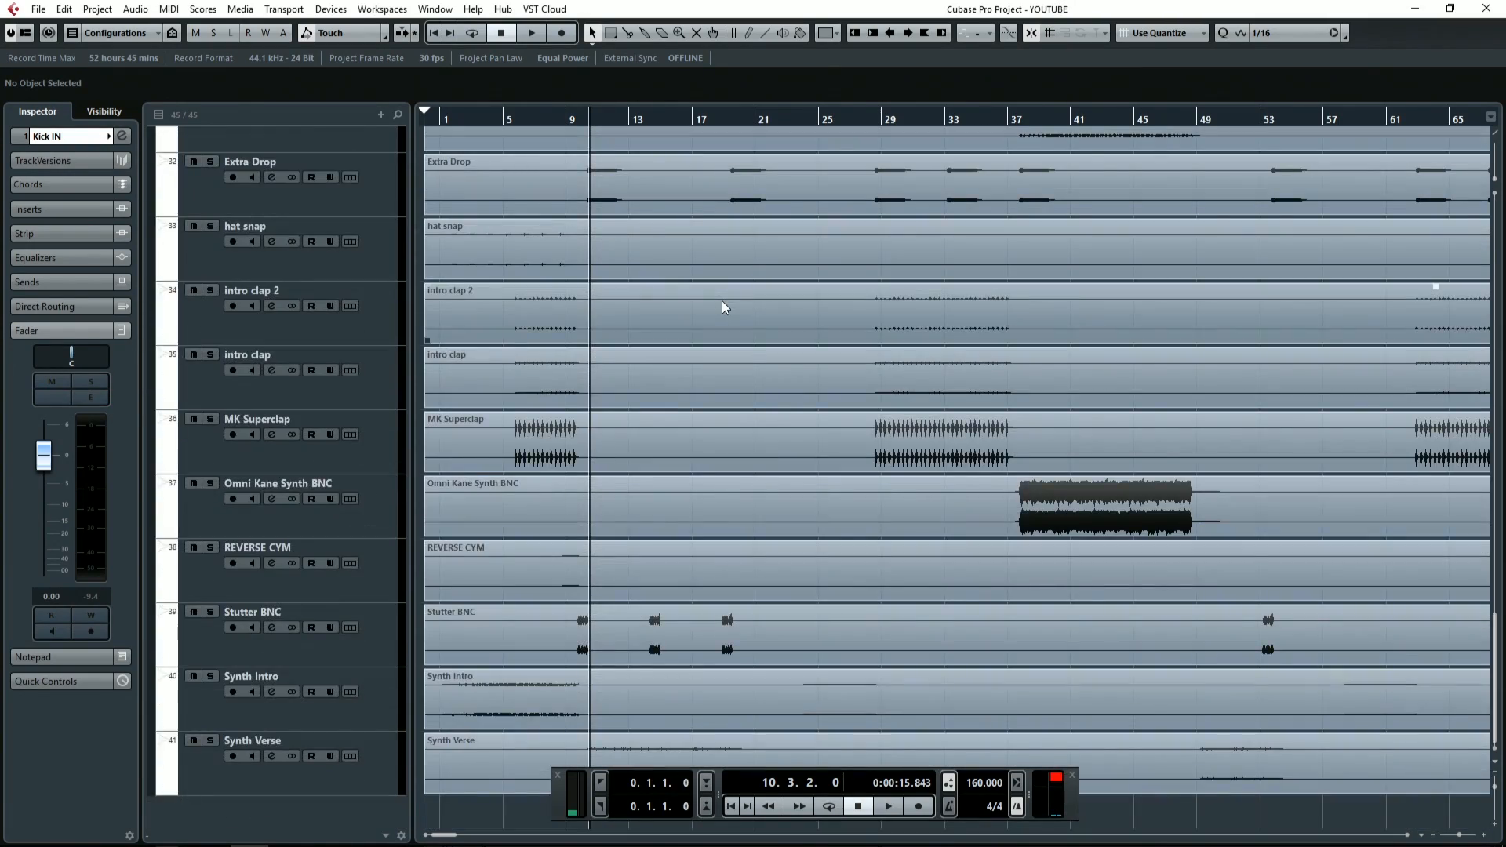
pyautogui.scroll(15, 722, 299)
pyautogui.scroll(-2, 721, 300)
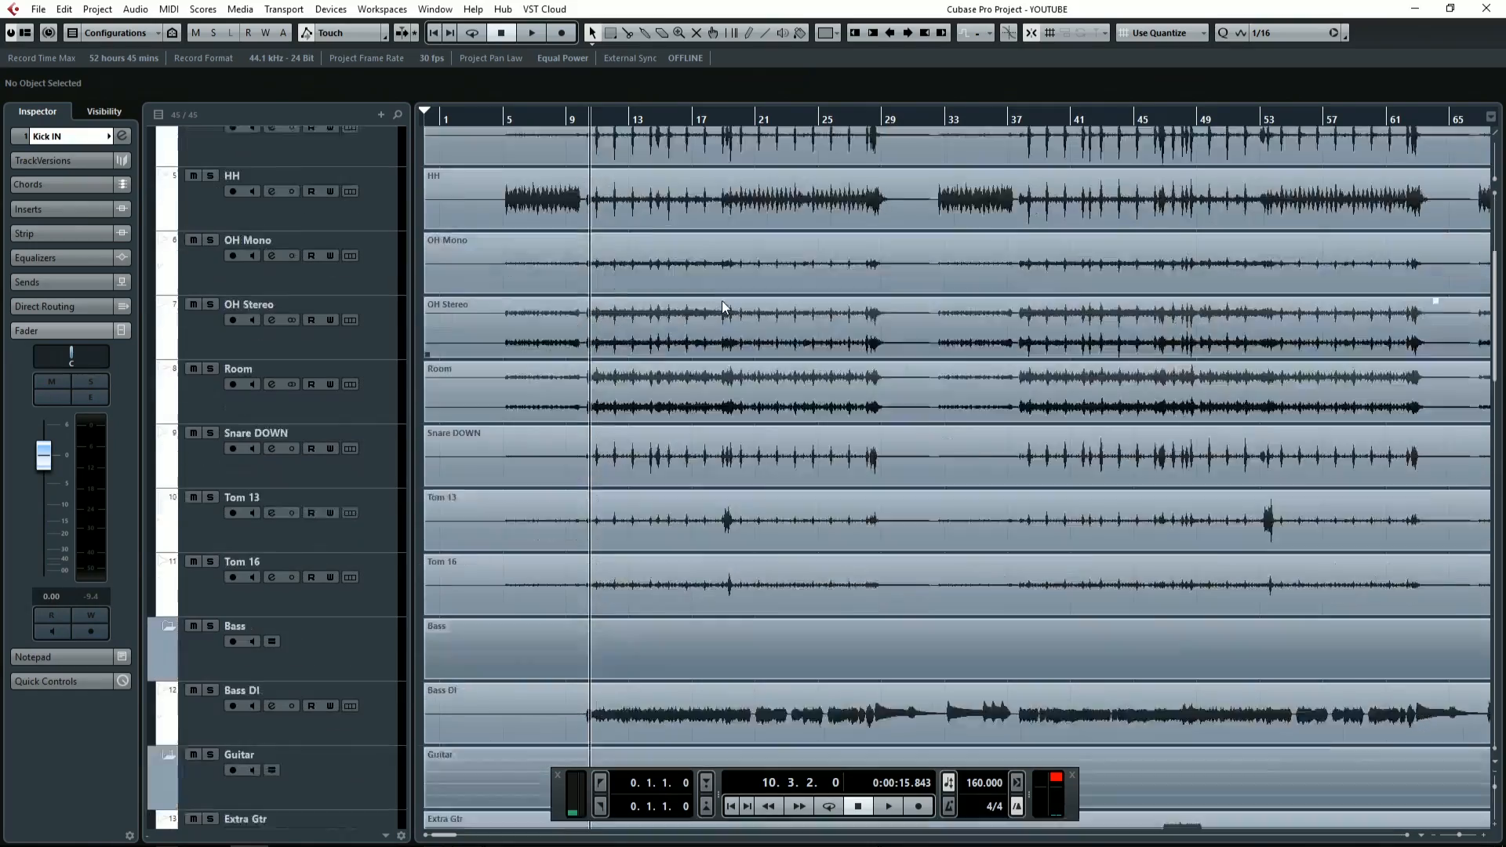
pyautogui.scroll(-5, 722, 300)
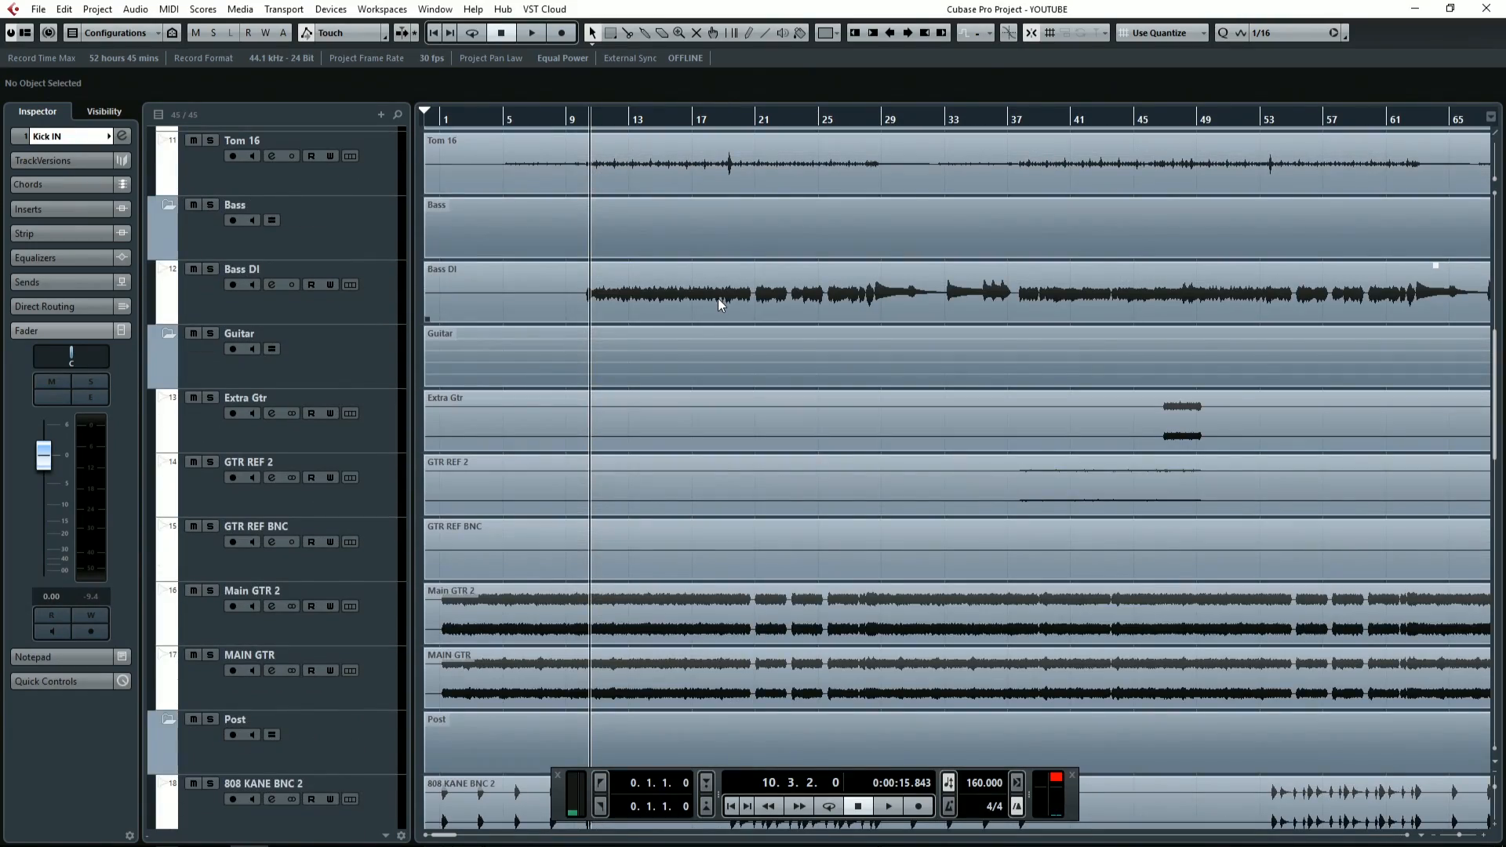
pyautogui.press('space')
pyautogui.scroll(10, 718, 298)
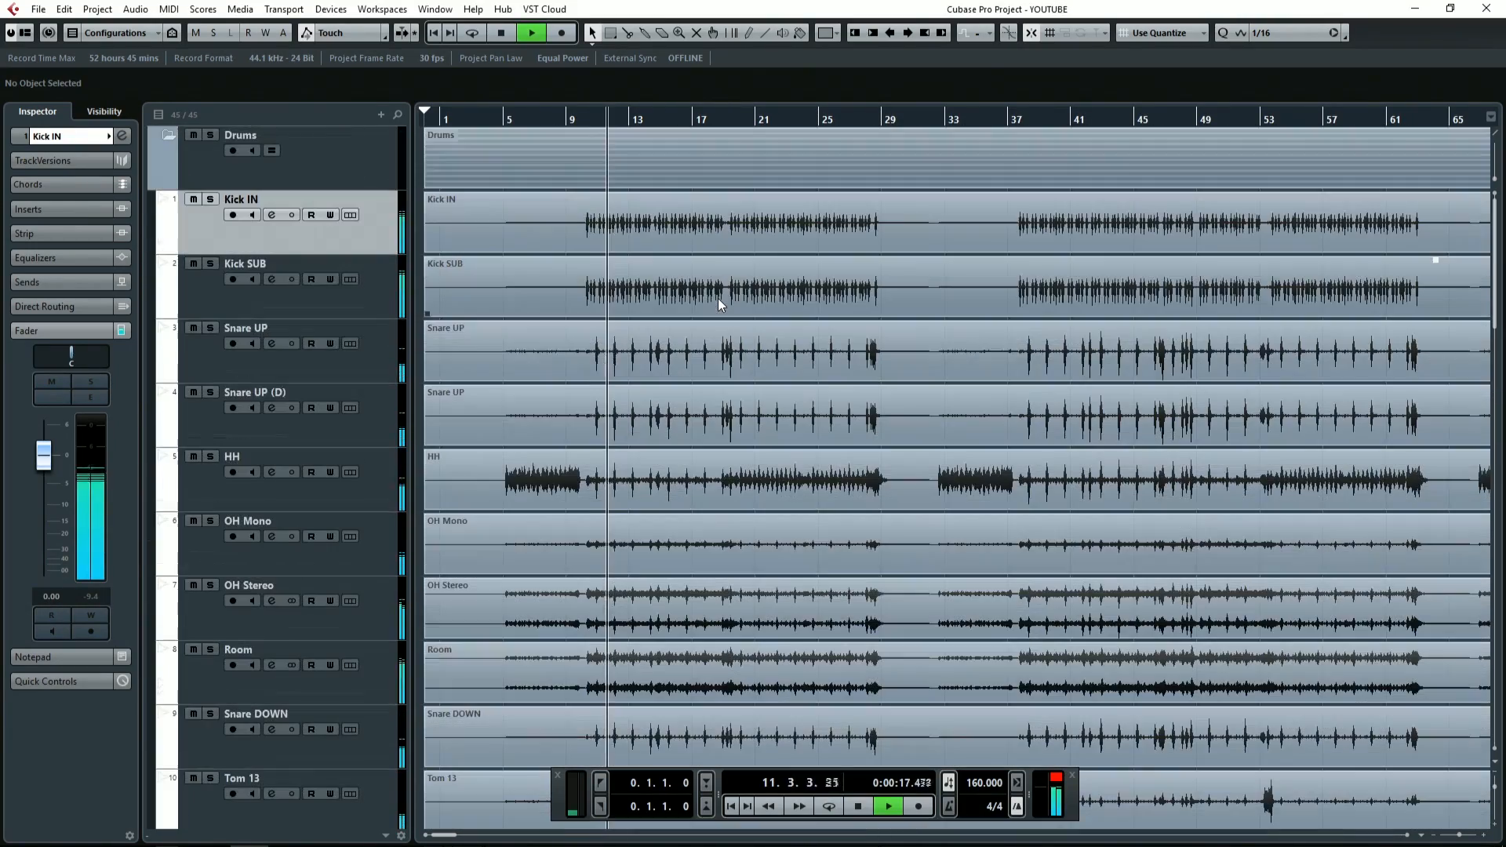
pyautogui.scroll(-15, 719, 299)
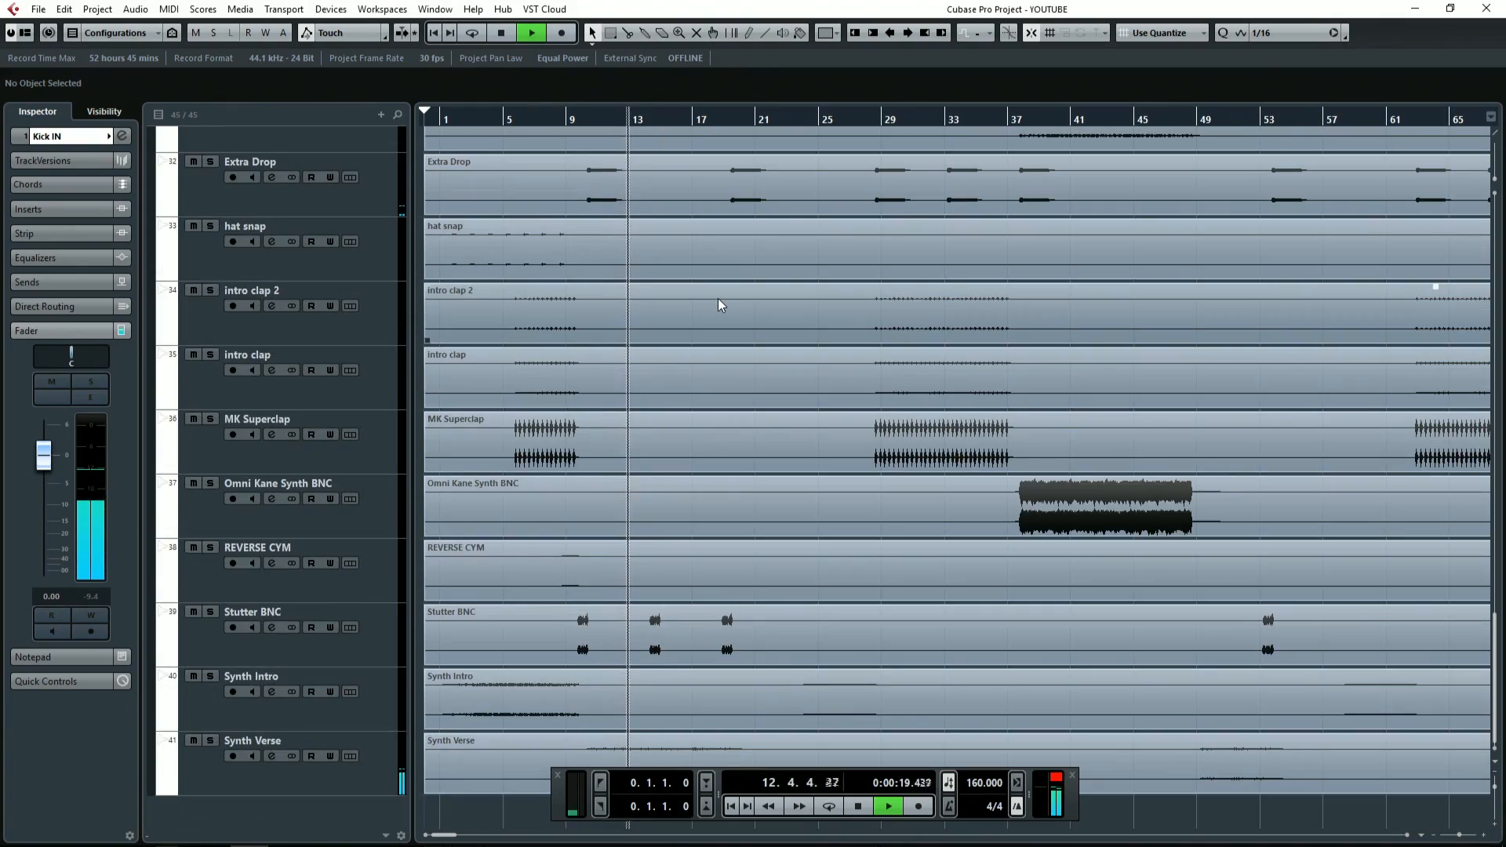
pyautogui.scroll(15, 718, 298)
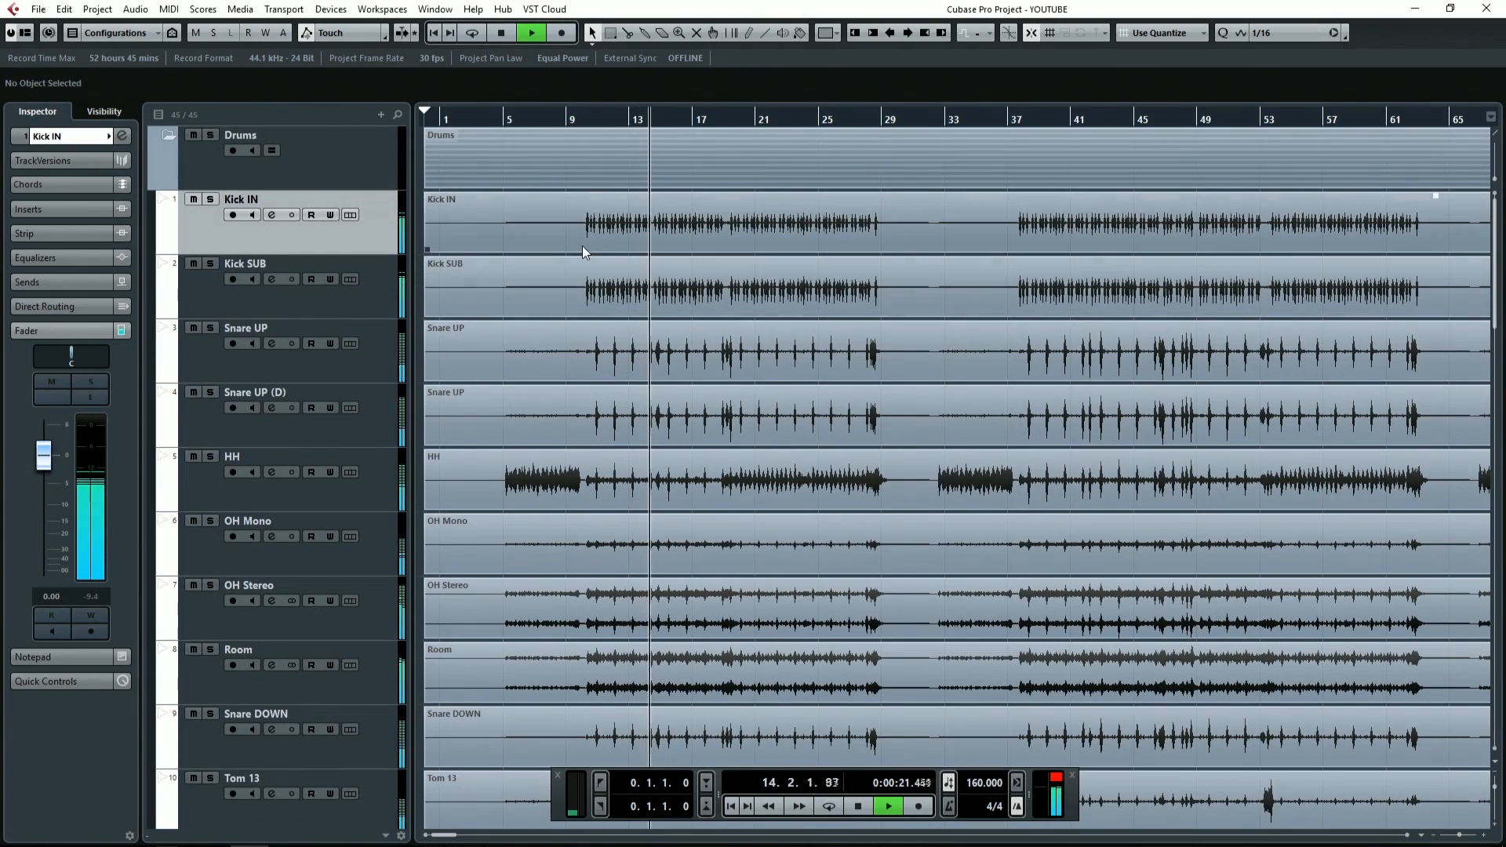
pyautogui.press('space')
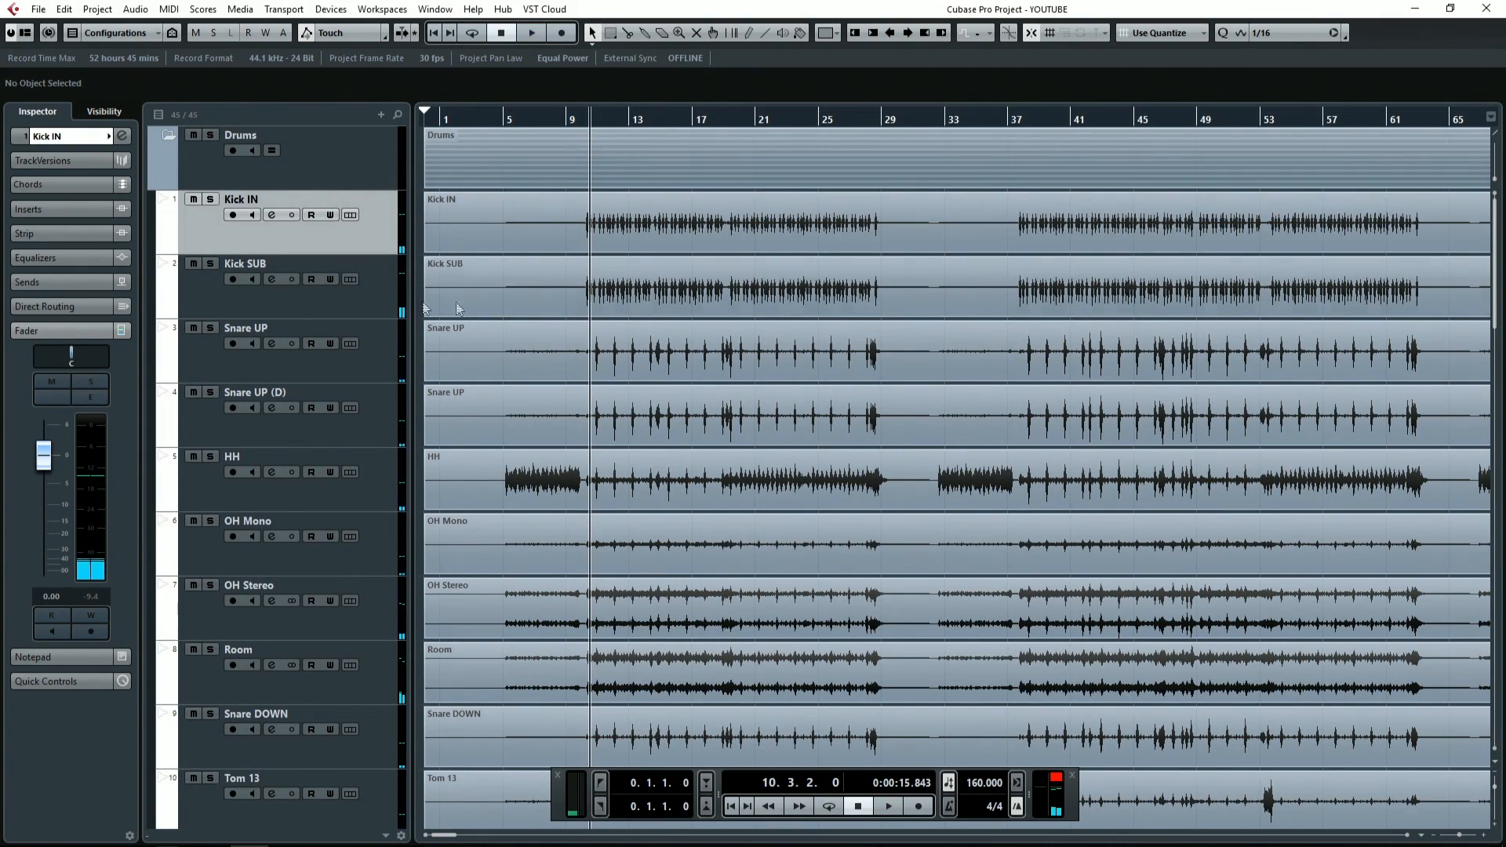
# Step: Mute and collapse the Post, Guitar and Bass folder tracks
pyautogui.scroll(-12, 586, 372)
pyautogui.click(192, 580)
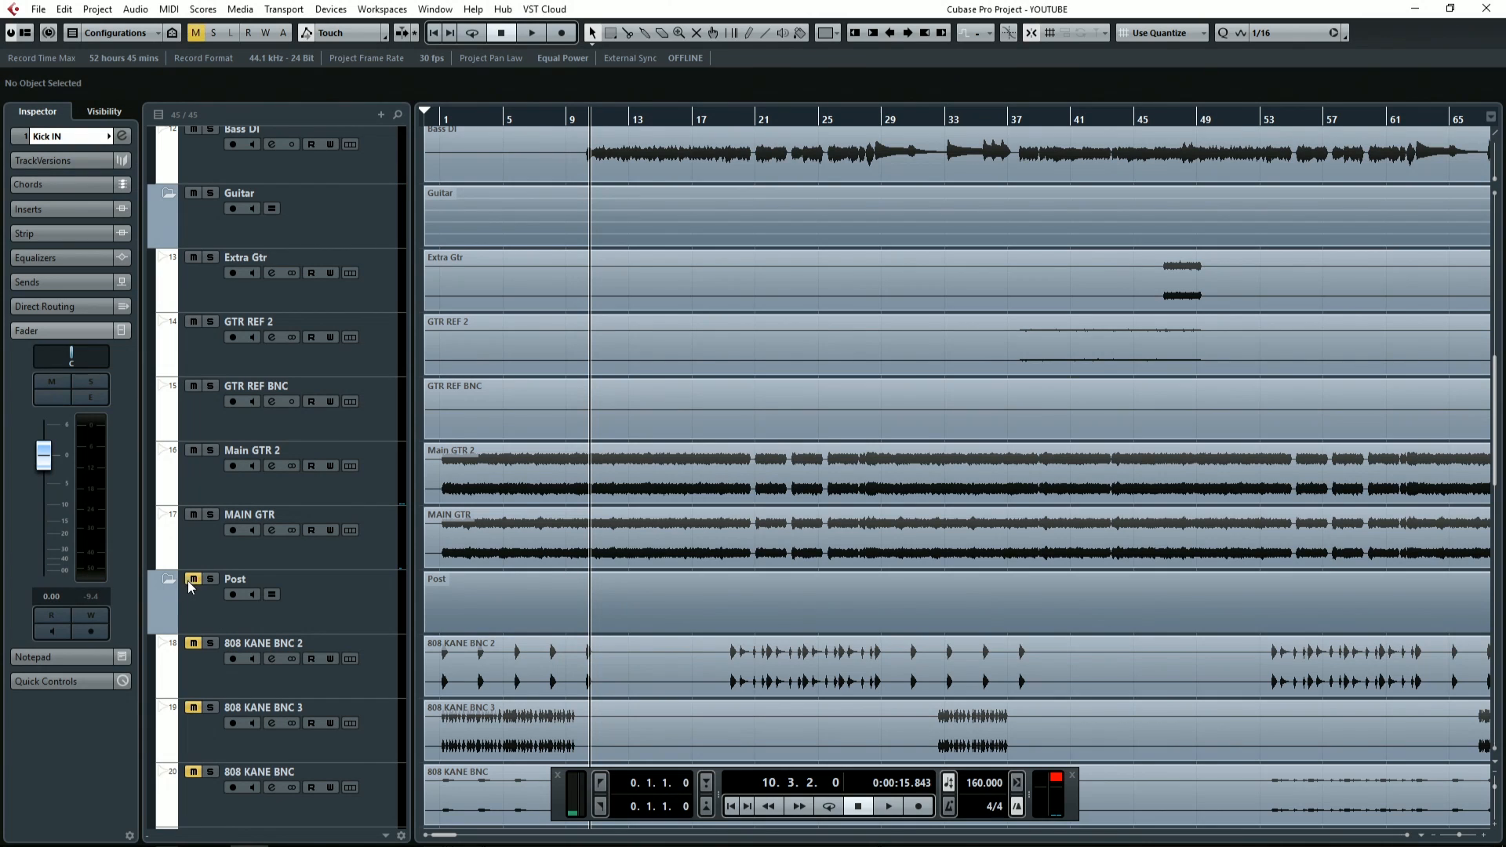
pyautogui.click(174, 577)
pyautogui.click(193, 354)
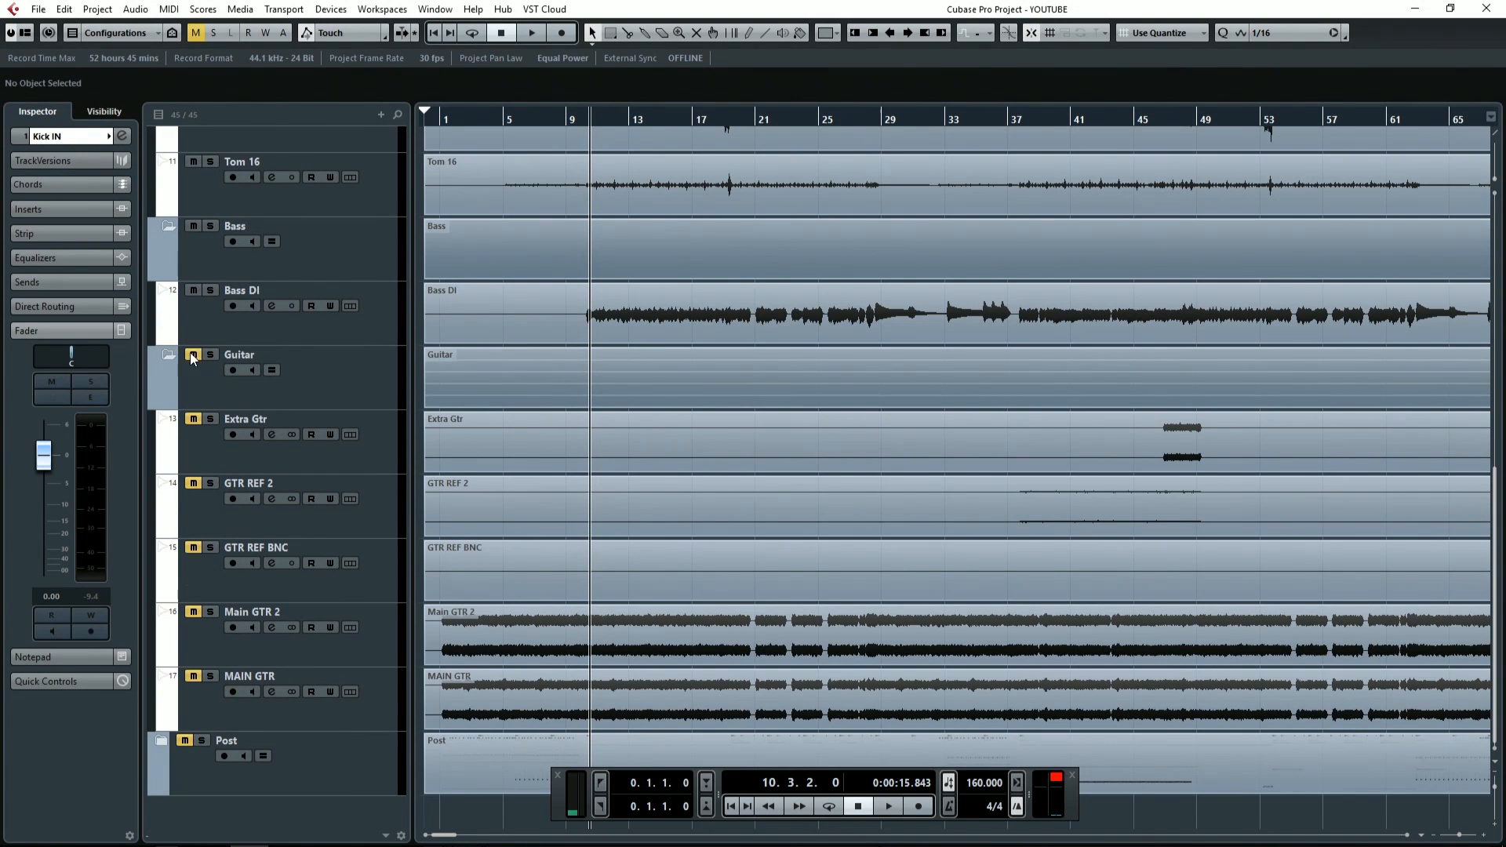
pyautogui.click(169, 357)
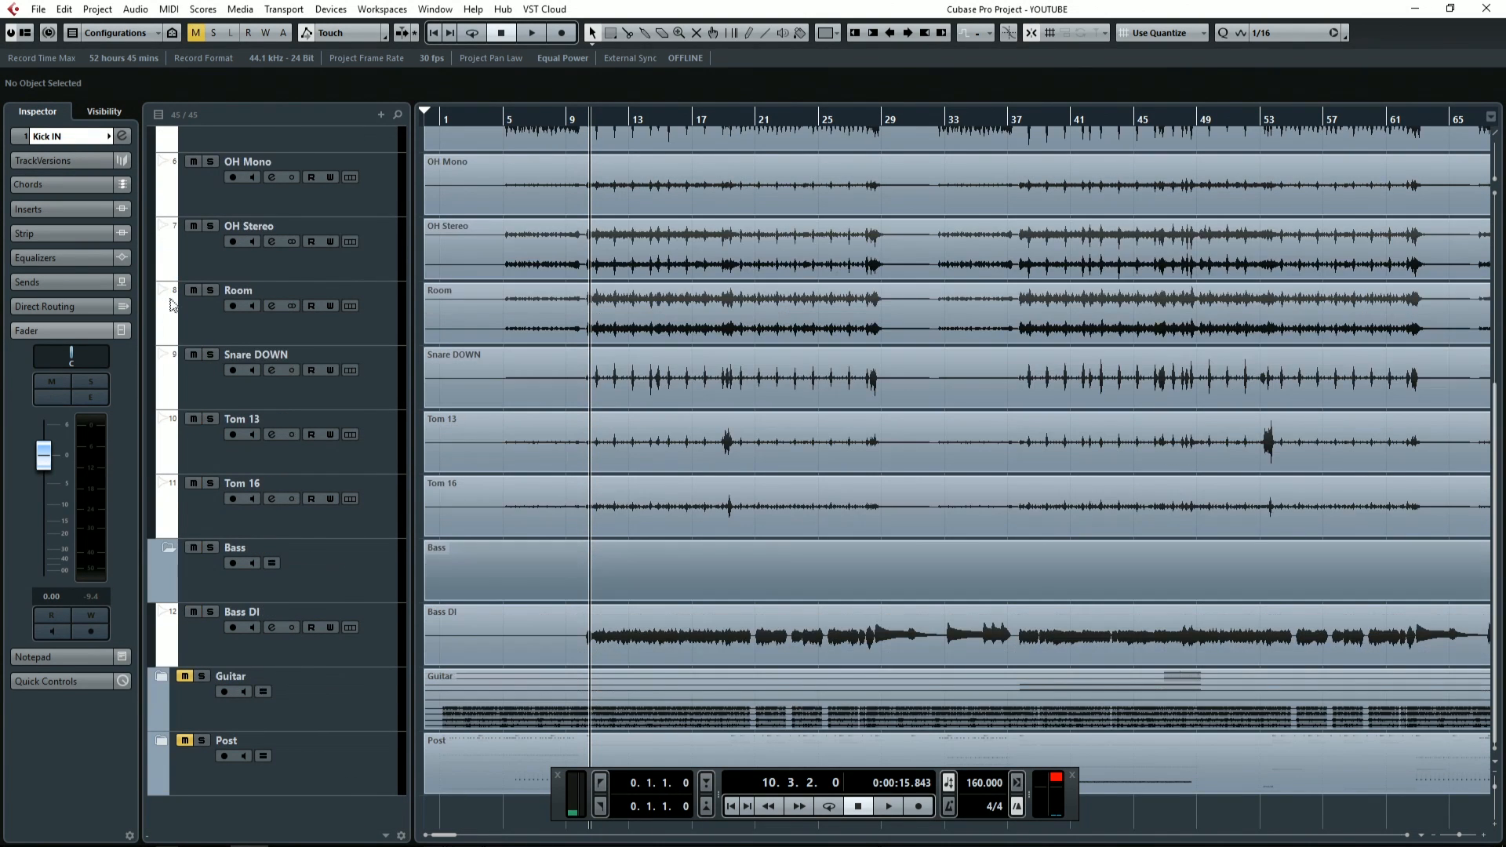
pyautogui.click(193, 548)
pyautogui.click(169, 548)
pyautogui.scroll(10, 501, 404)
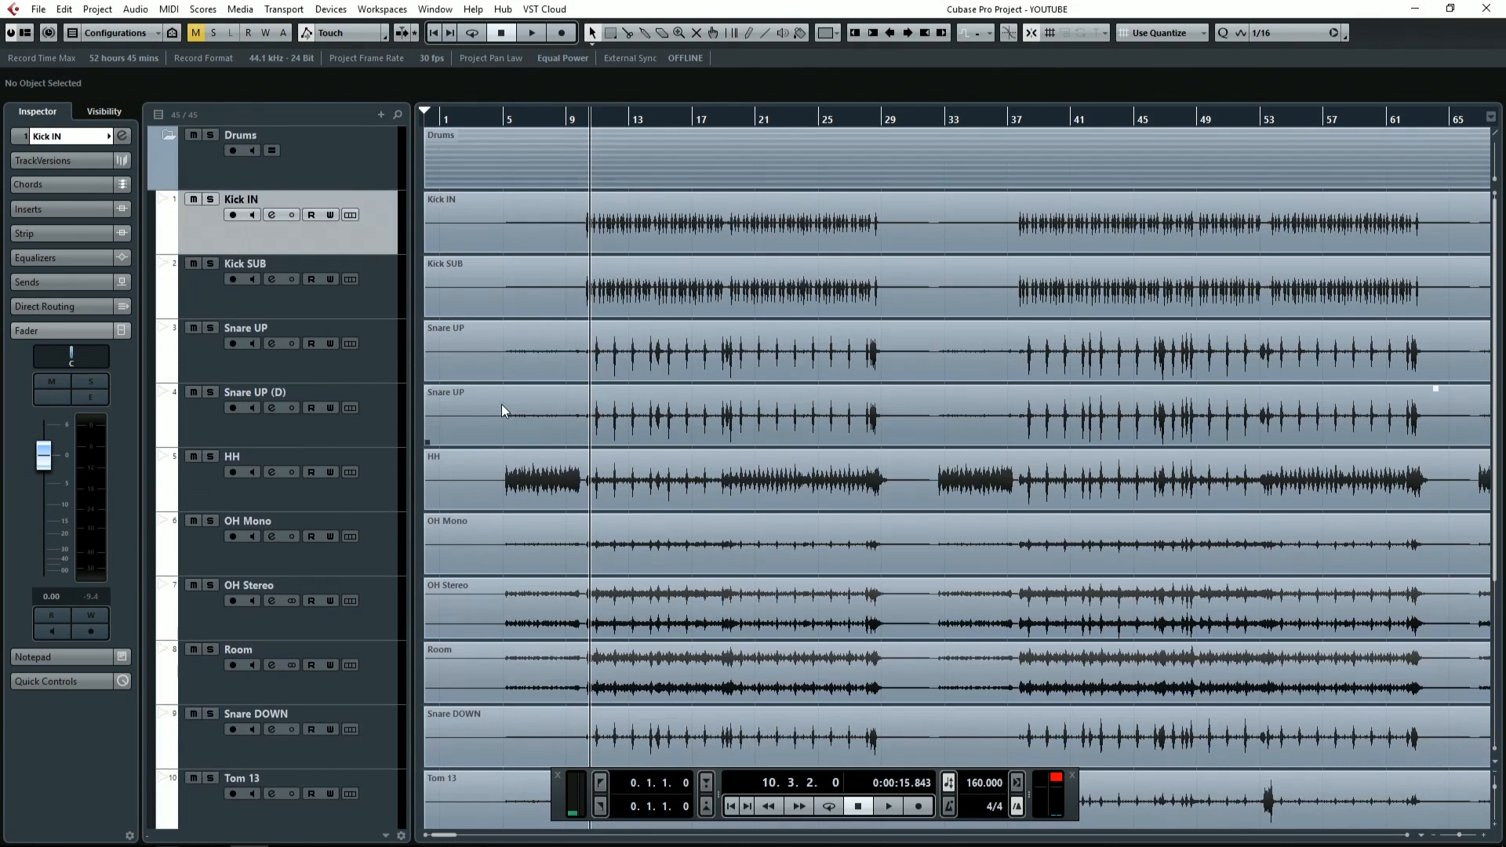
# Step: Mute the Kick SUB, Snare UP (D), OH Mono and Snare DOWN tracks
pyautogui.click(204, 283)
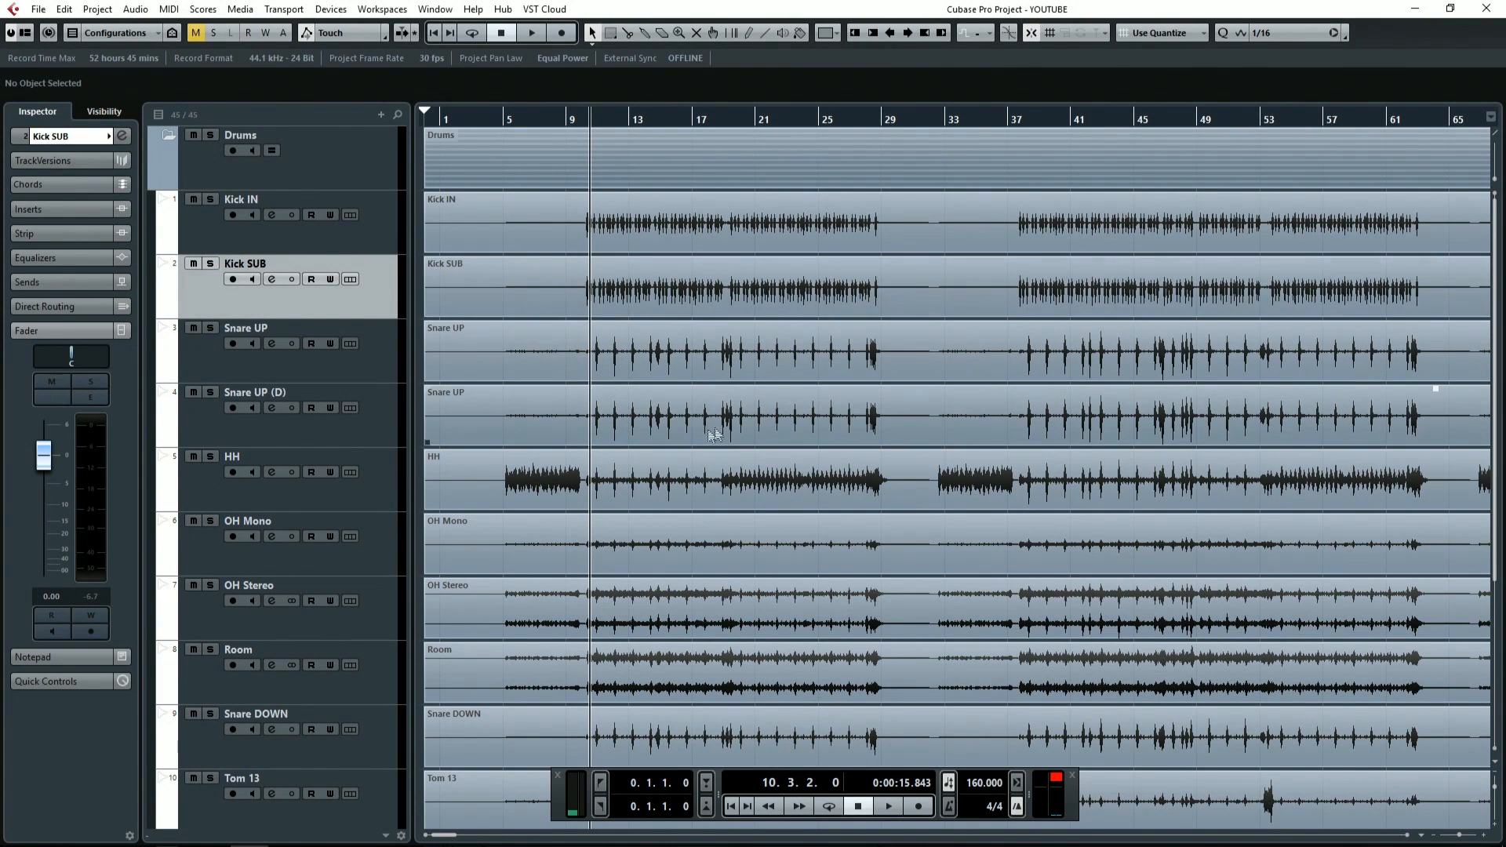
pyautogui.click(193, 392)
pyautogui.click(193, 264)
pyautogui.click(195, 519)
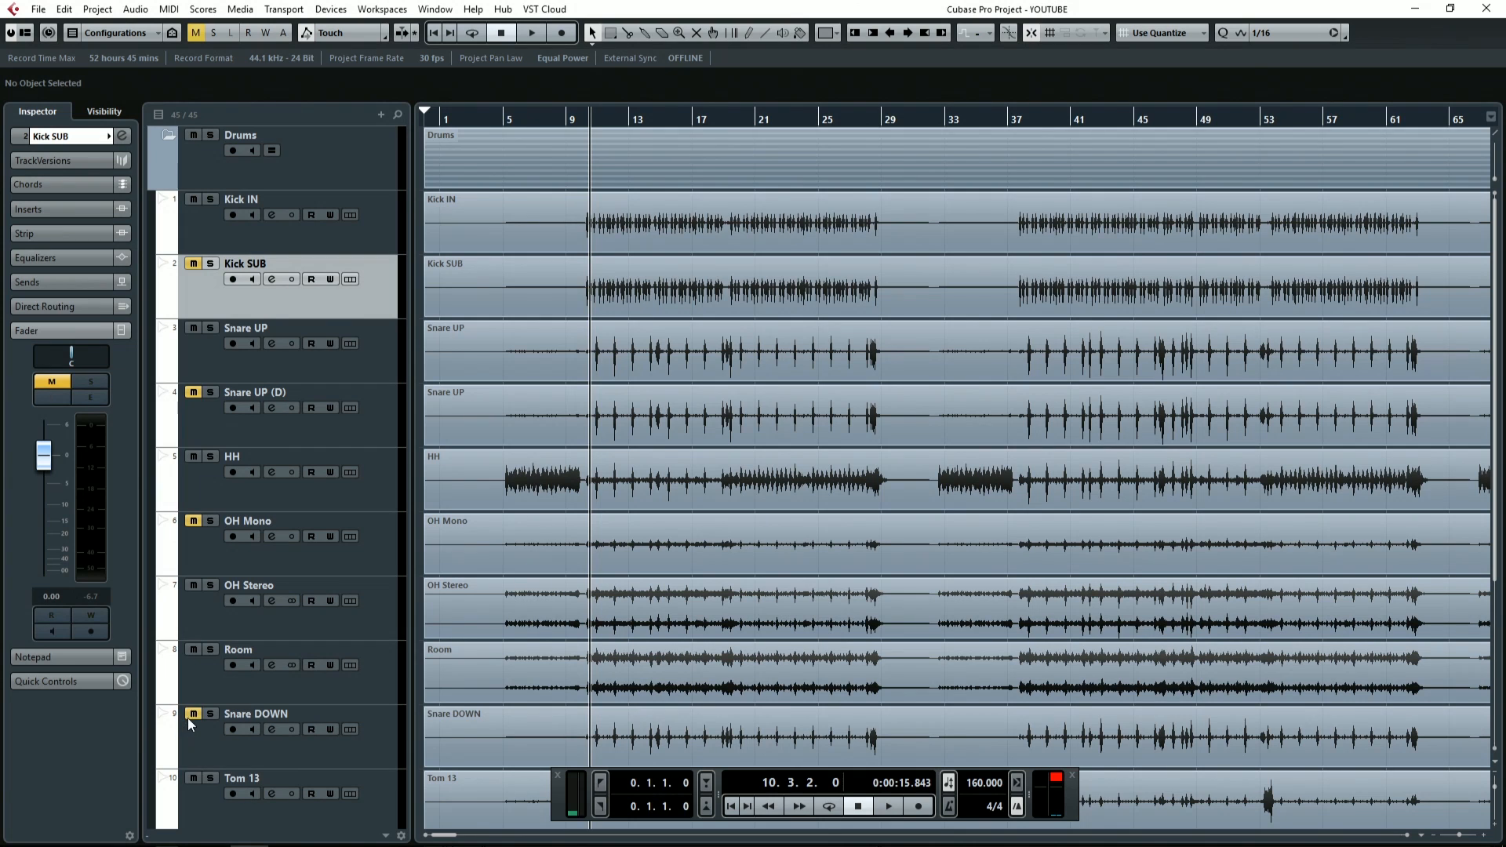
pyautogui.scroll(-3, 437, 614)
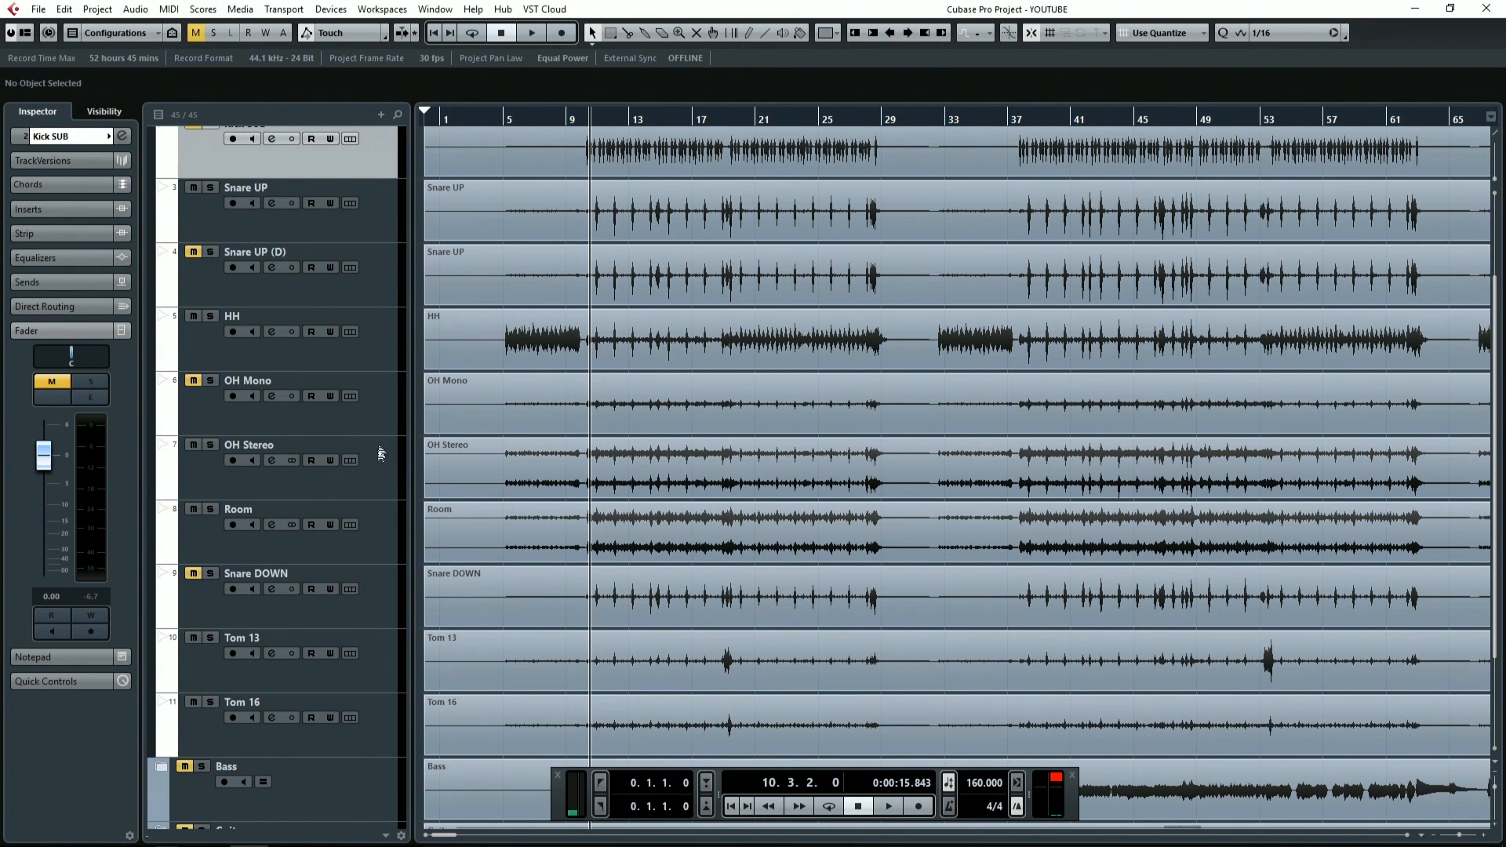
pyautogui.scroll(3, 379, 334)
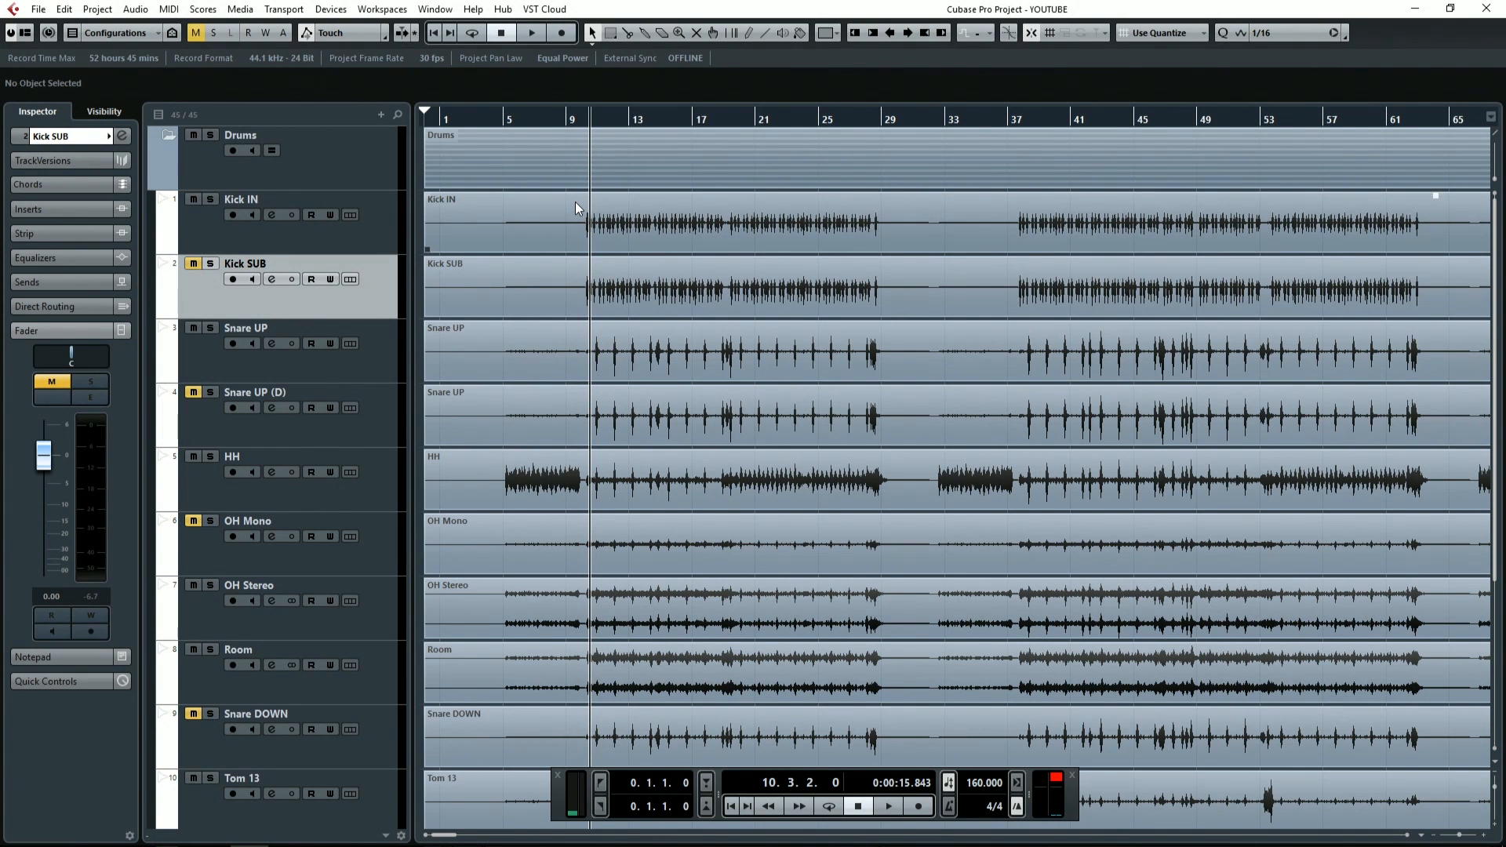
# Step: Set the playback position to 10.2.1, where the drums come in, and audition the unmuted drum tracks
pyautogui.moveTo(581, 117); pyautogui.dragTo(622, 148)
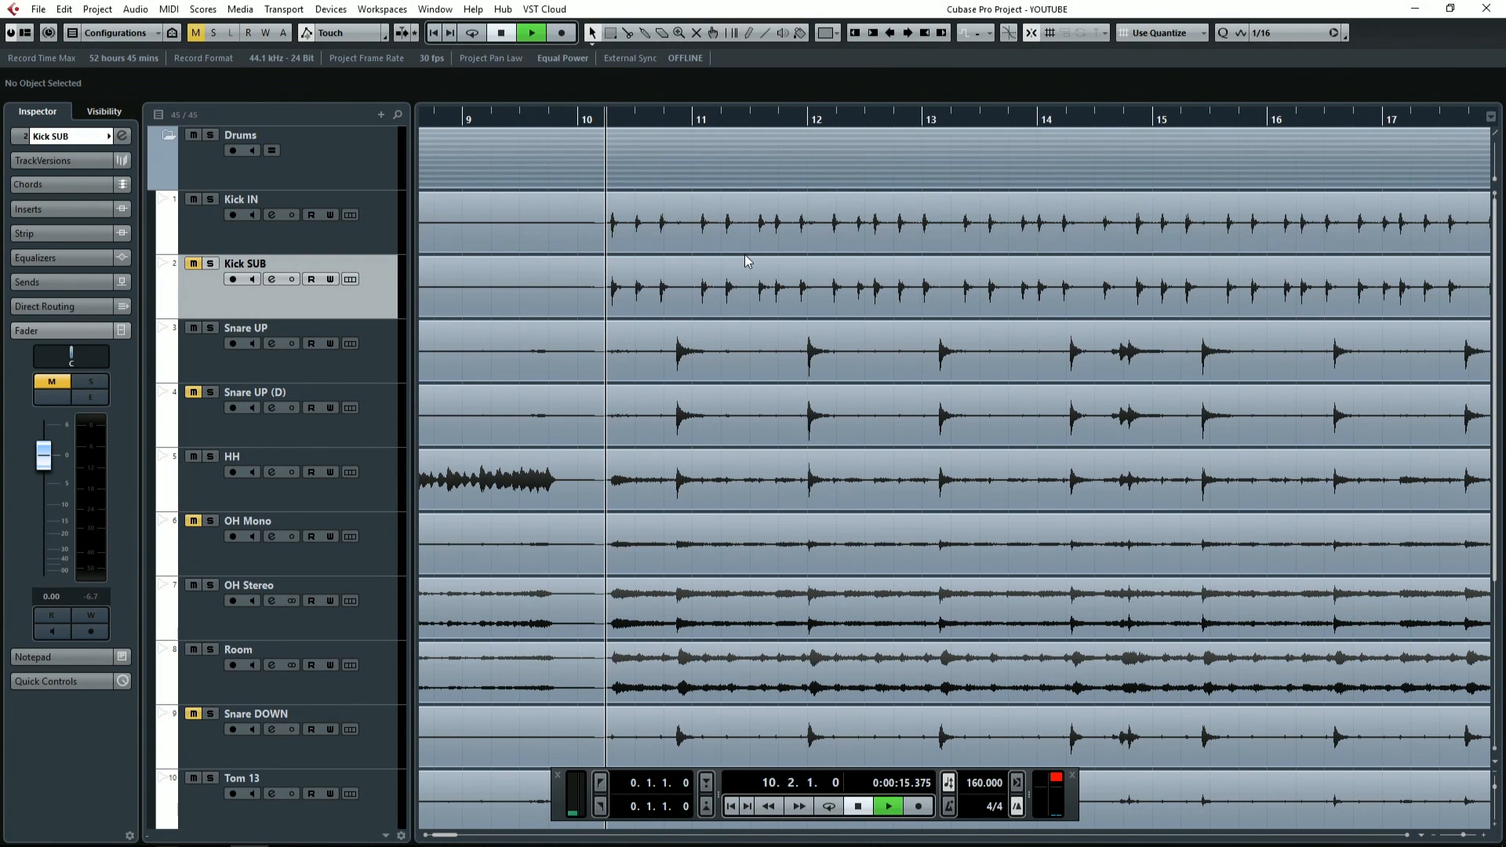
pyautogui.press('space')
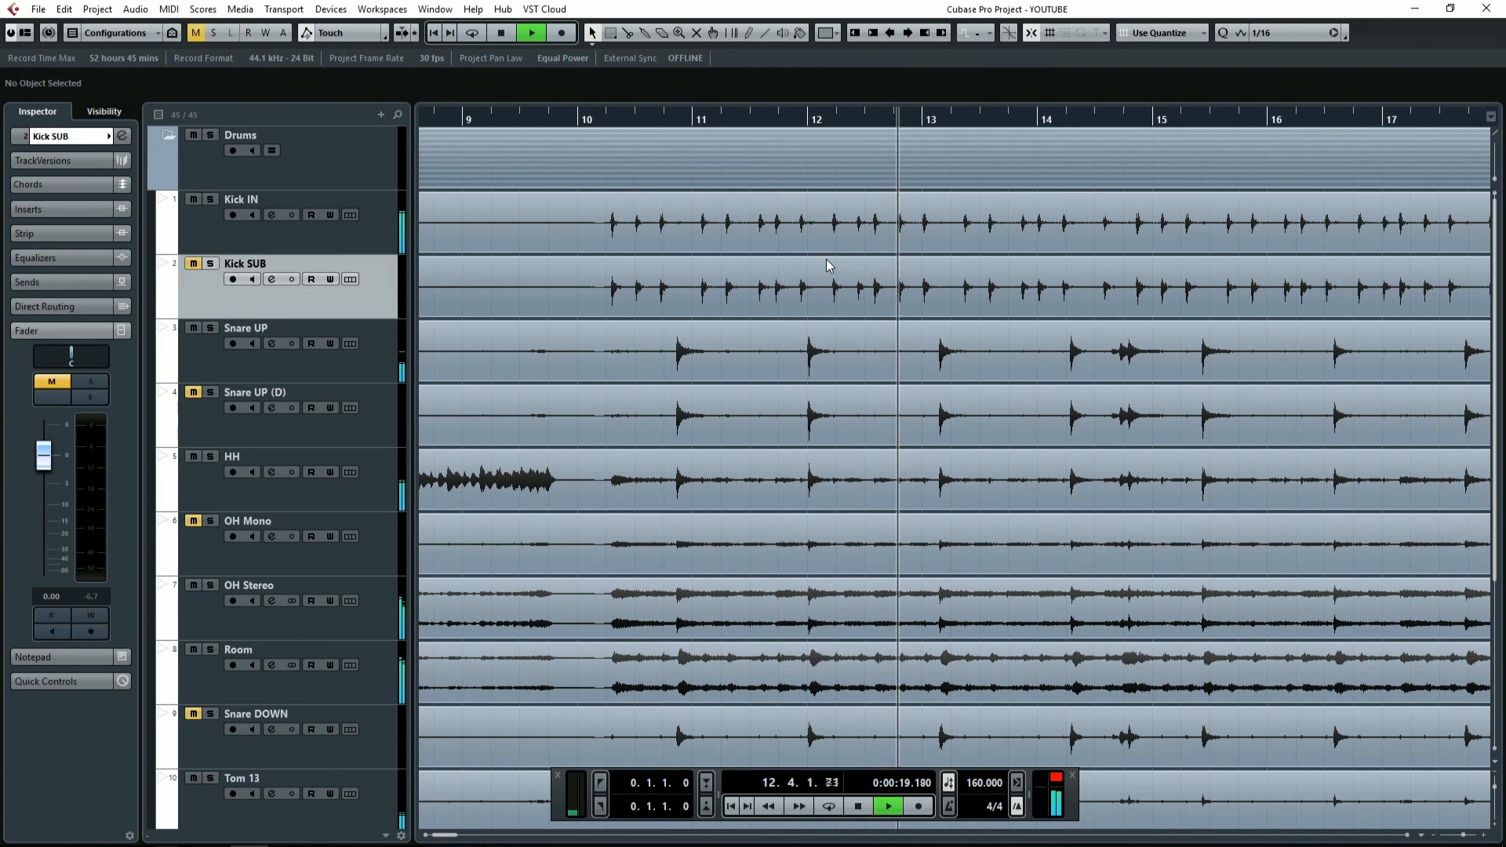
pyautogui.press('space')
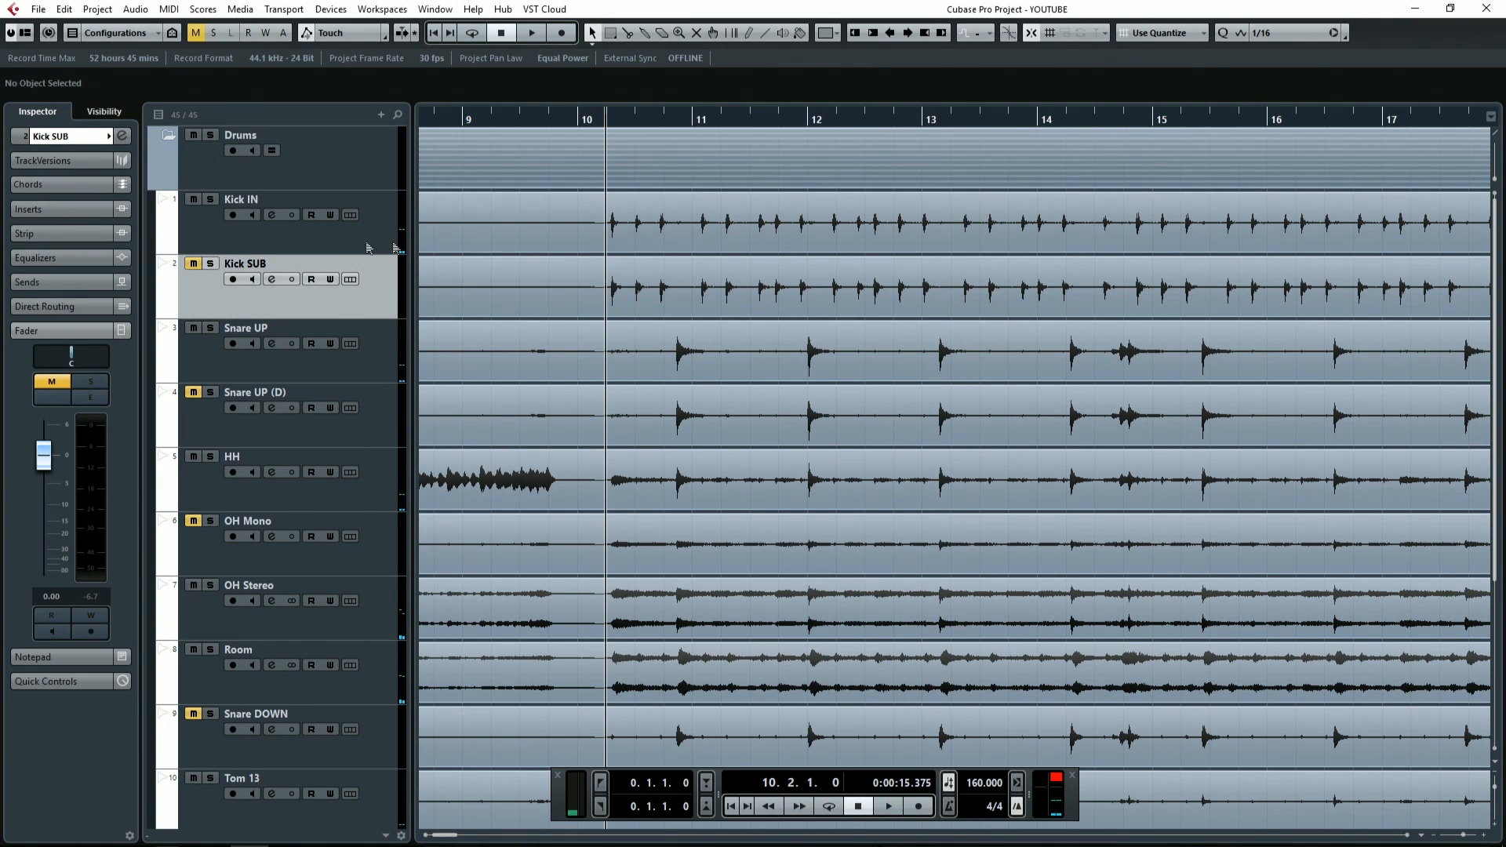
# Step: Open the Kick IN channel settings
pyautogui.click(246, 230)
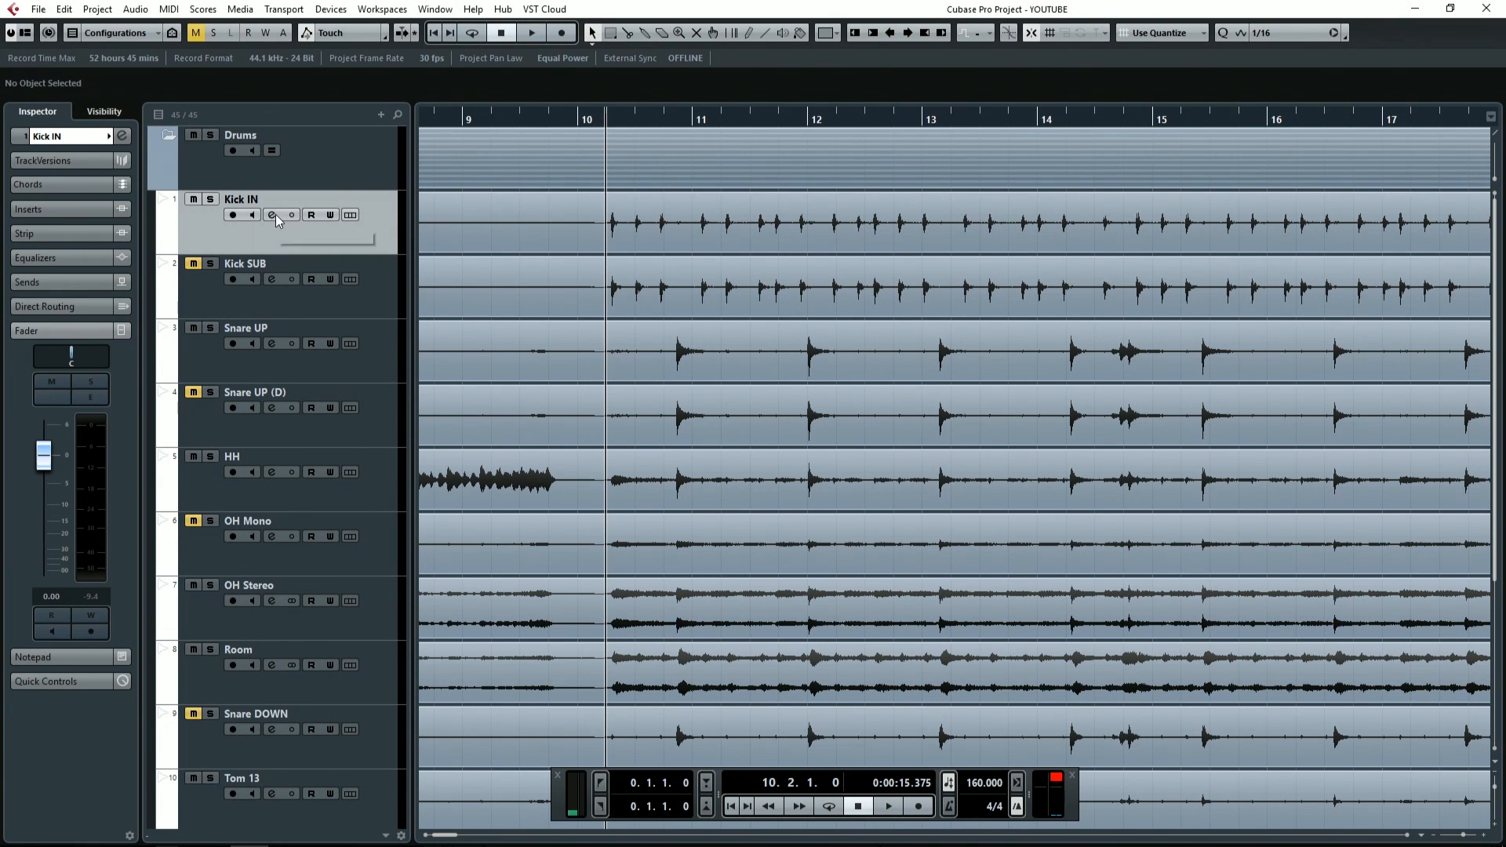
pyautogui.click(275, 214)
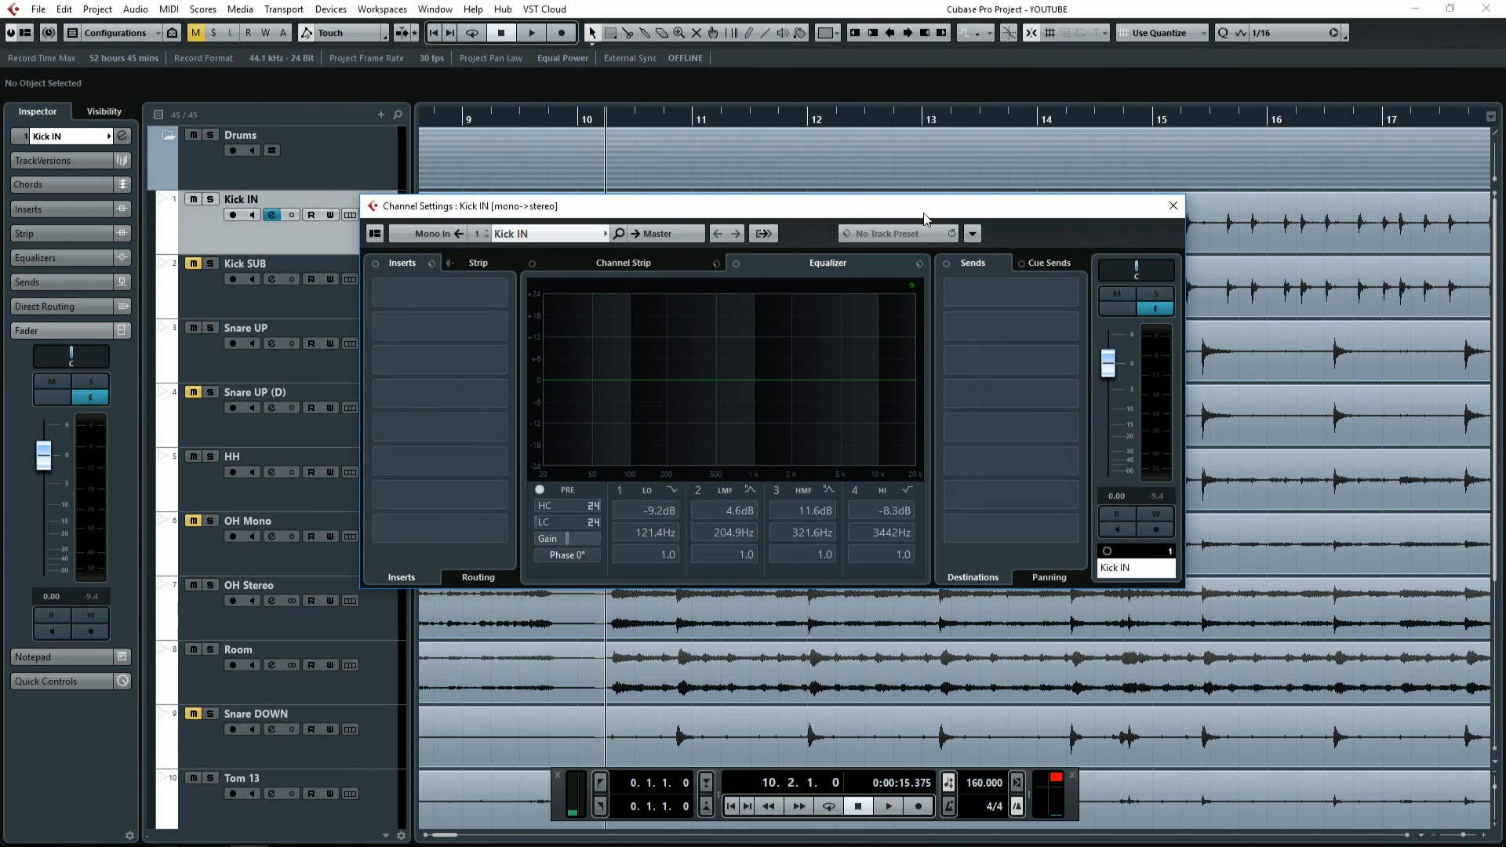
# Step: Try soloing the Kick IN channel and lowering its volume, then unsolo it and reset the fader to 0.00
pyautogui.click(1158, 295)
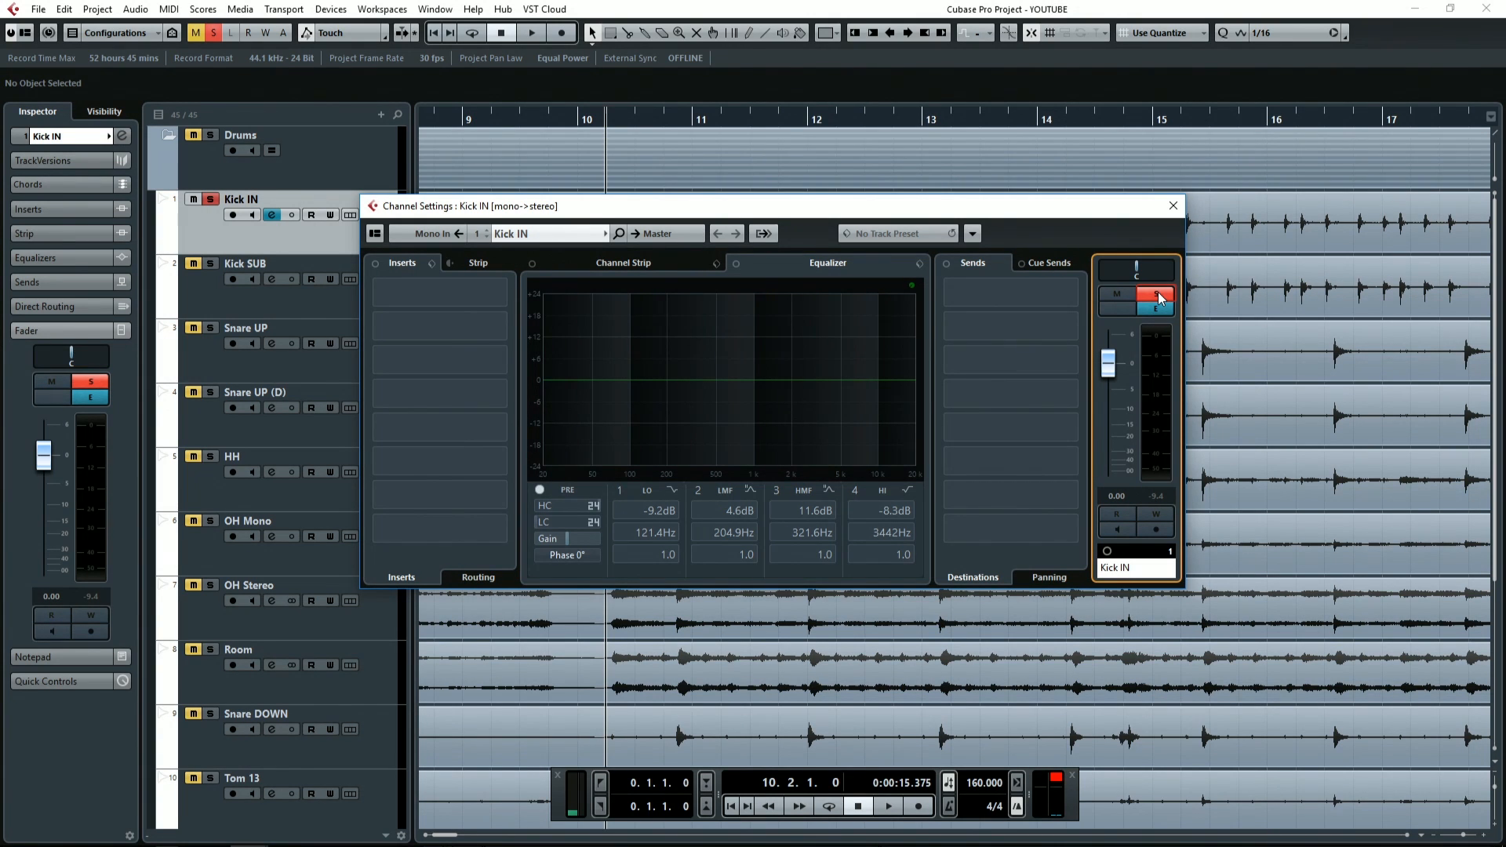
pyautogui.click(1159, 298)
pyautogui.moveTo(1110, 363); pyautogui.dragTo(1120, 400)
pyautogui.keyDown('ctrl'); pyautogui.click(1114, 380); pyautogui.keyUp('ctrl')
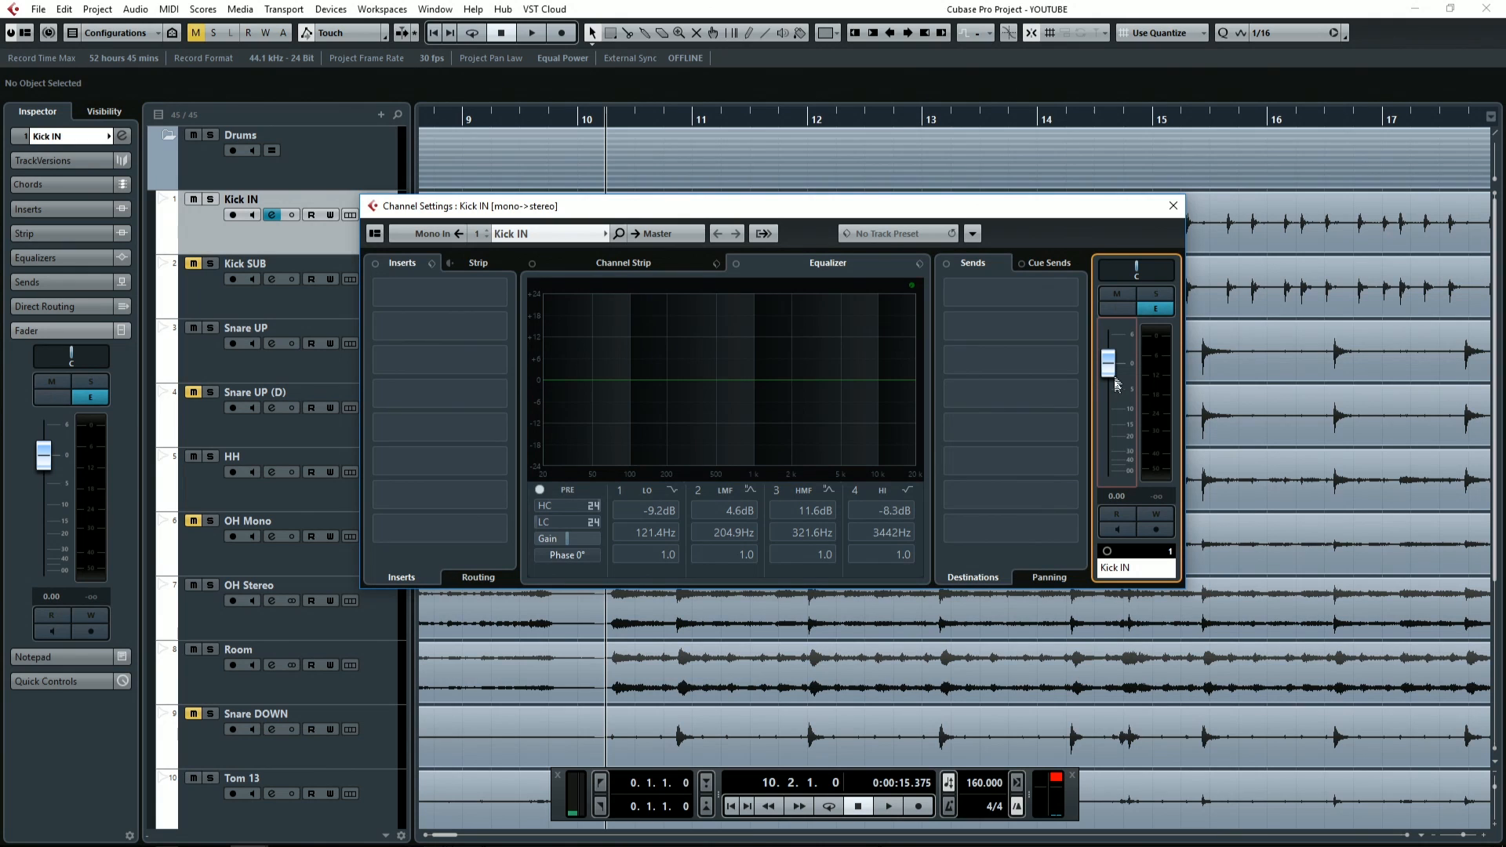
# Step: Solo the Kick IN channel and audition it without EQ from 10.2.1
pyautogui.click(1169, 295)
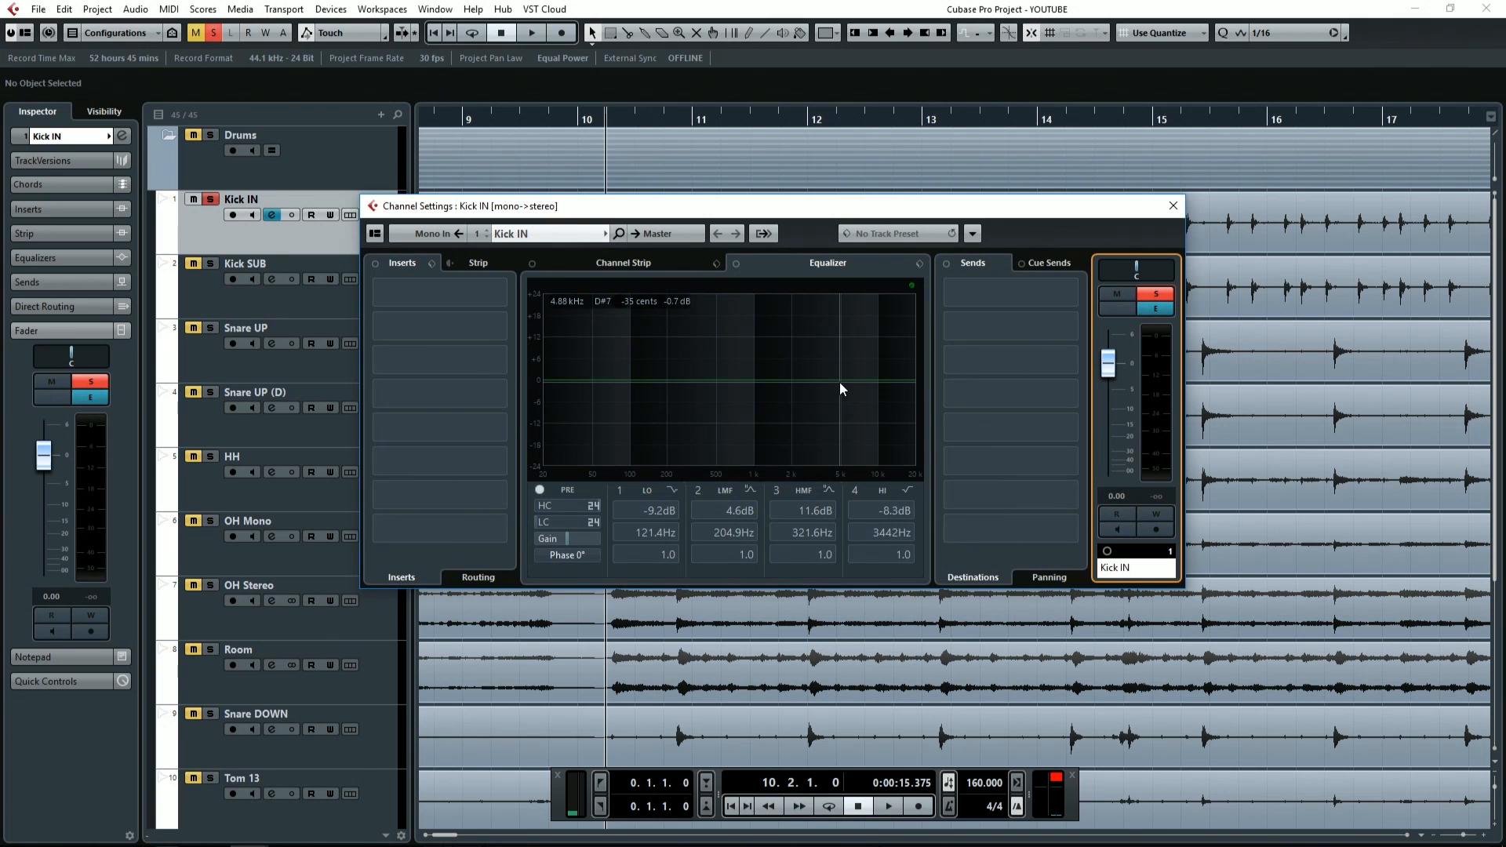
pyautogui.press('space')
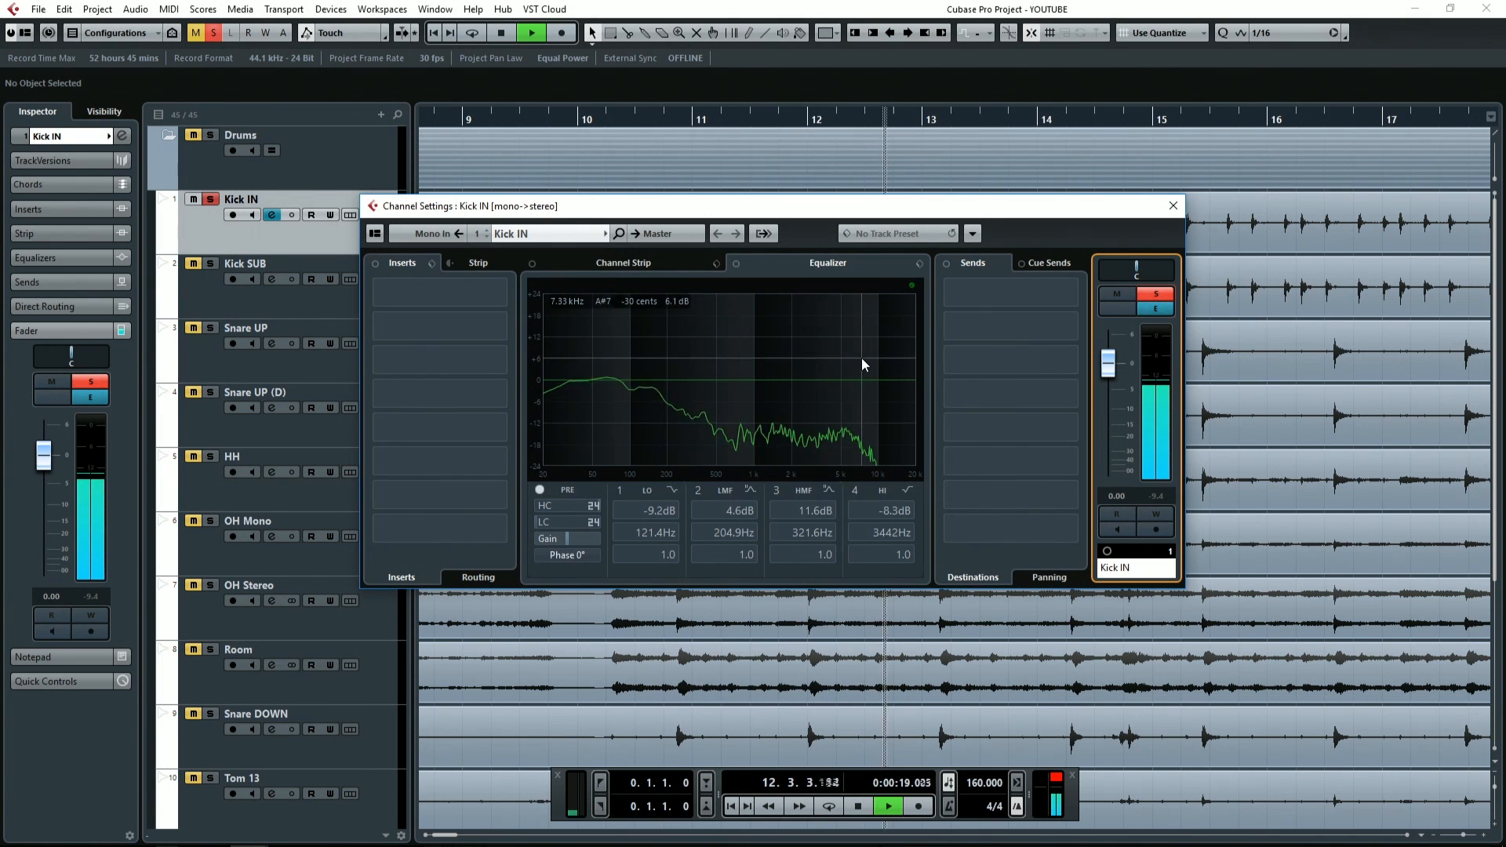
pyautogui.press('space')
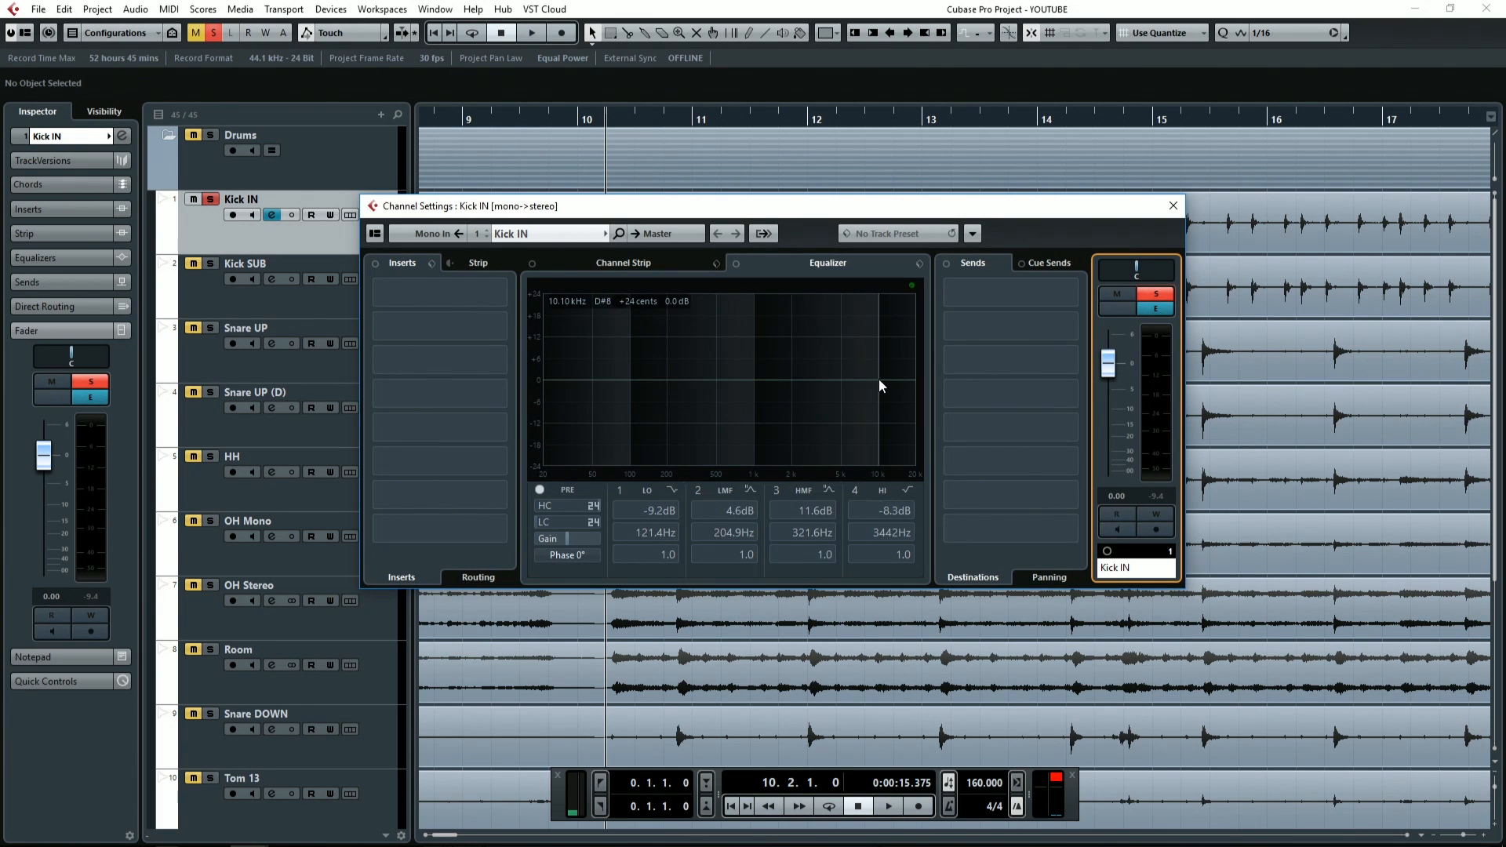
# Step: Boost Kick IN's high EQ band 18.5 dB at about 916 Hz and audition the result
pyautogui.moveTo(878, 379); pyautogui.dragTo(750, 313)
pyautogui.press('space')
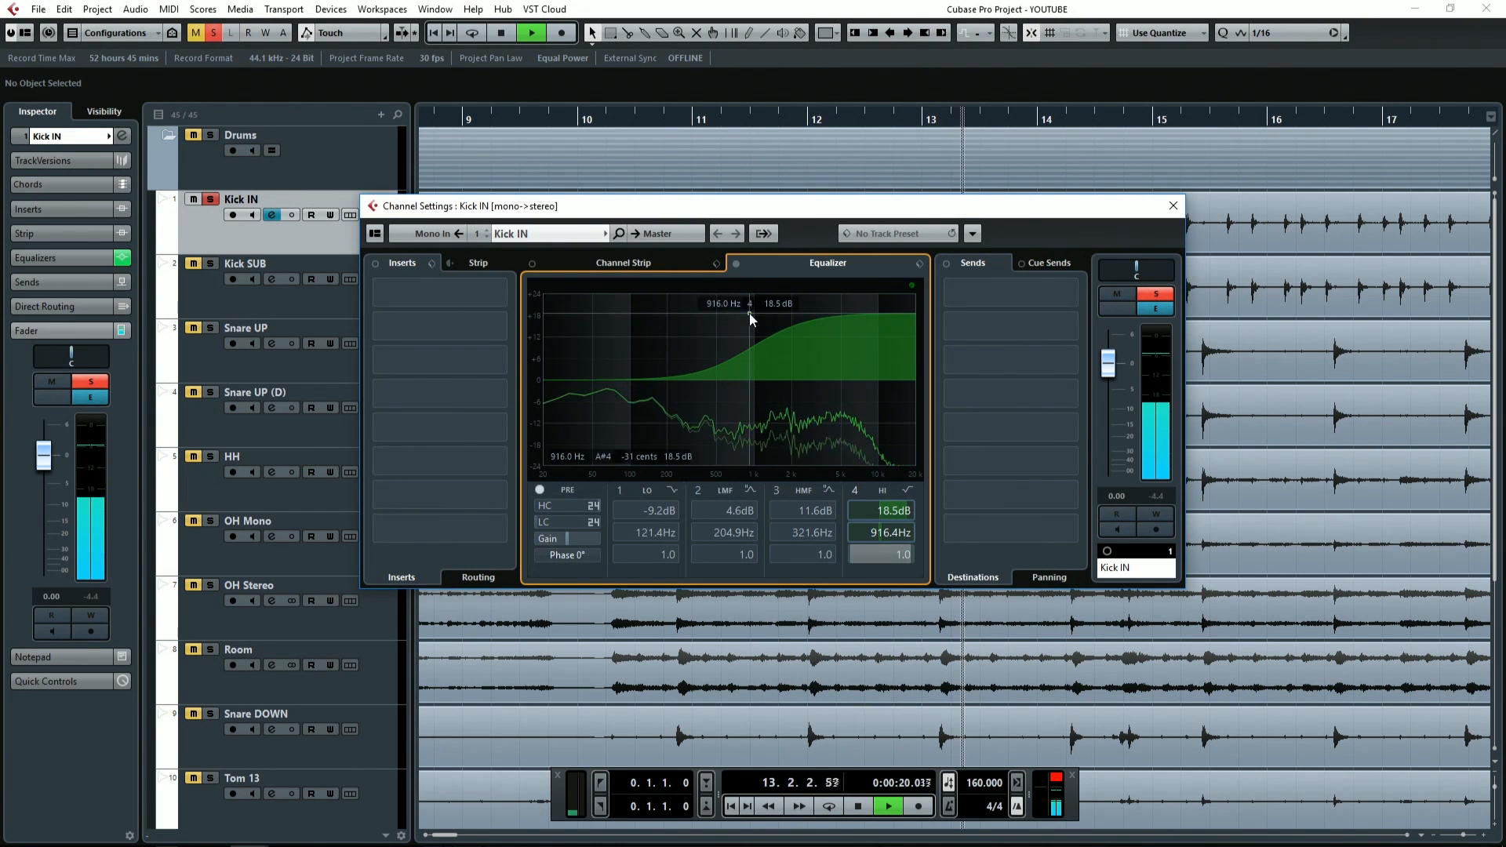
pyautogui.press('space')
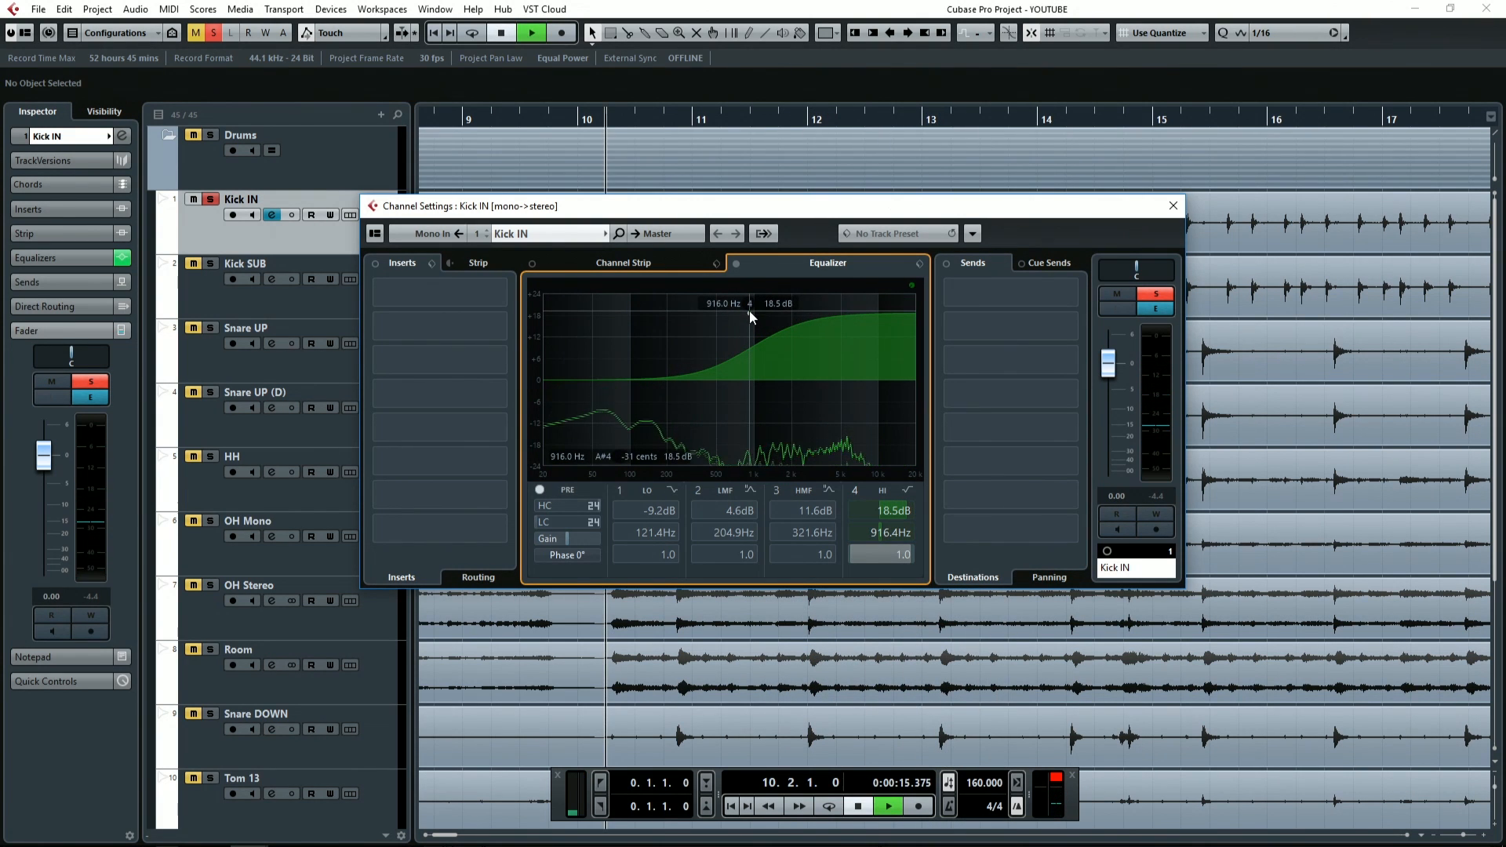
# Step: Try cutting Kick IN's high EQ band 10.7 dB at about 1.06 kHz, audition it and switch the band off
pyautogui.press('space')
pyautogui.moveTo(750, 312); pyautogui.dragTo(756, 418)
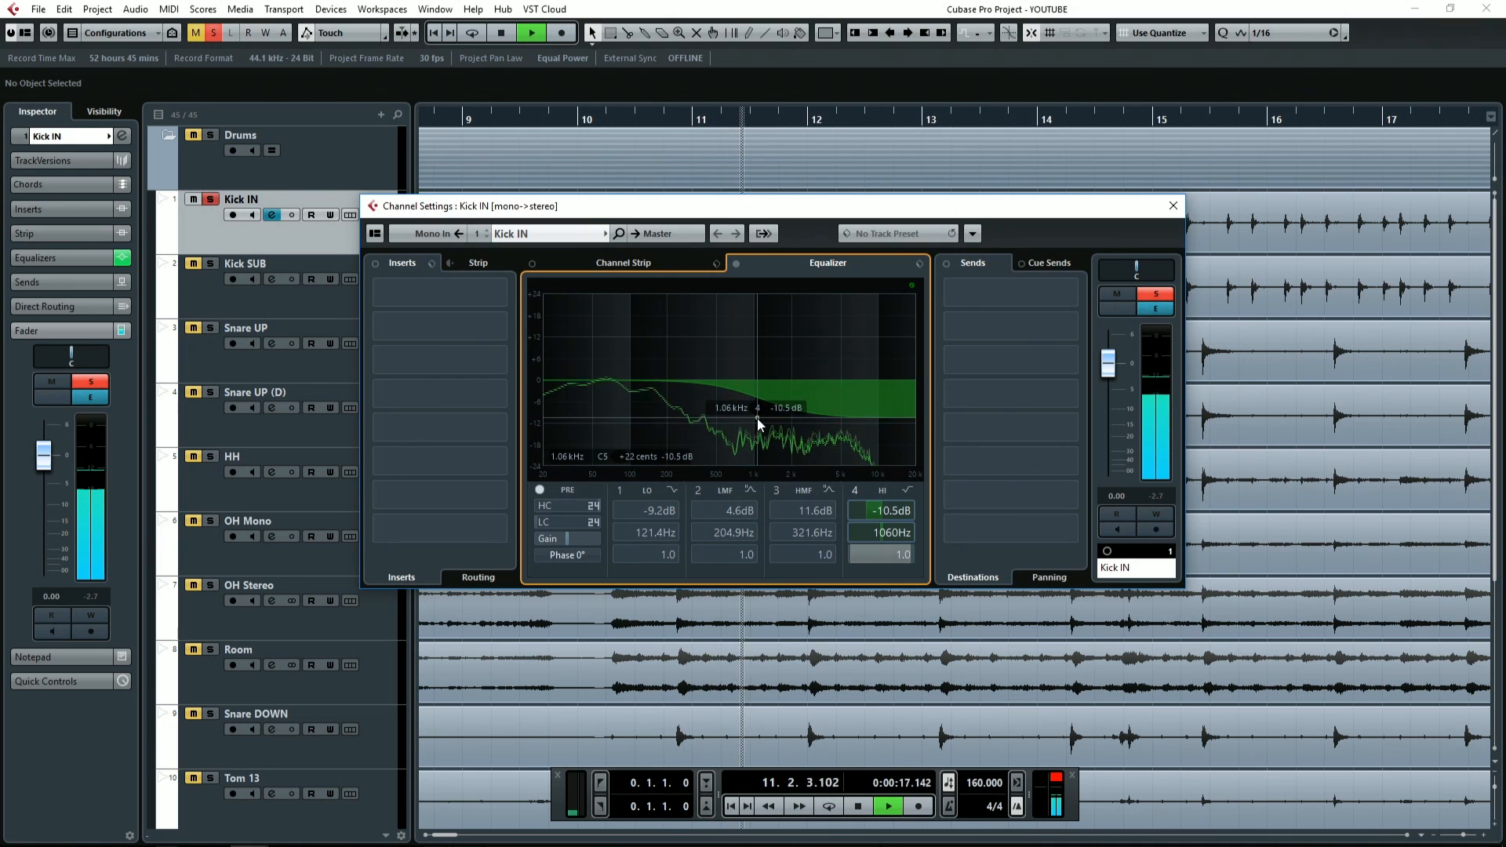
pyautogui.doubleClick(757, 417)
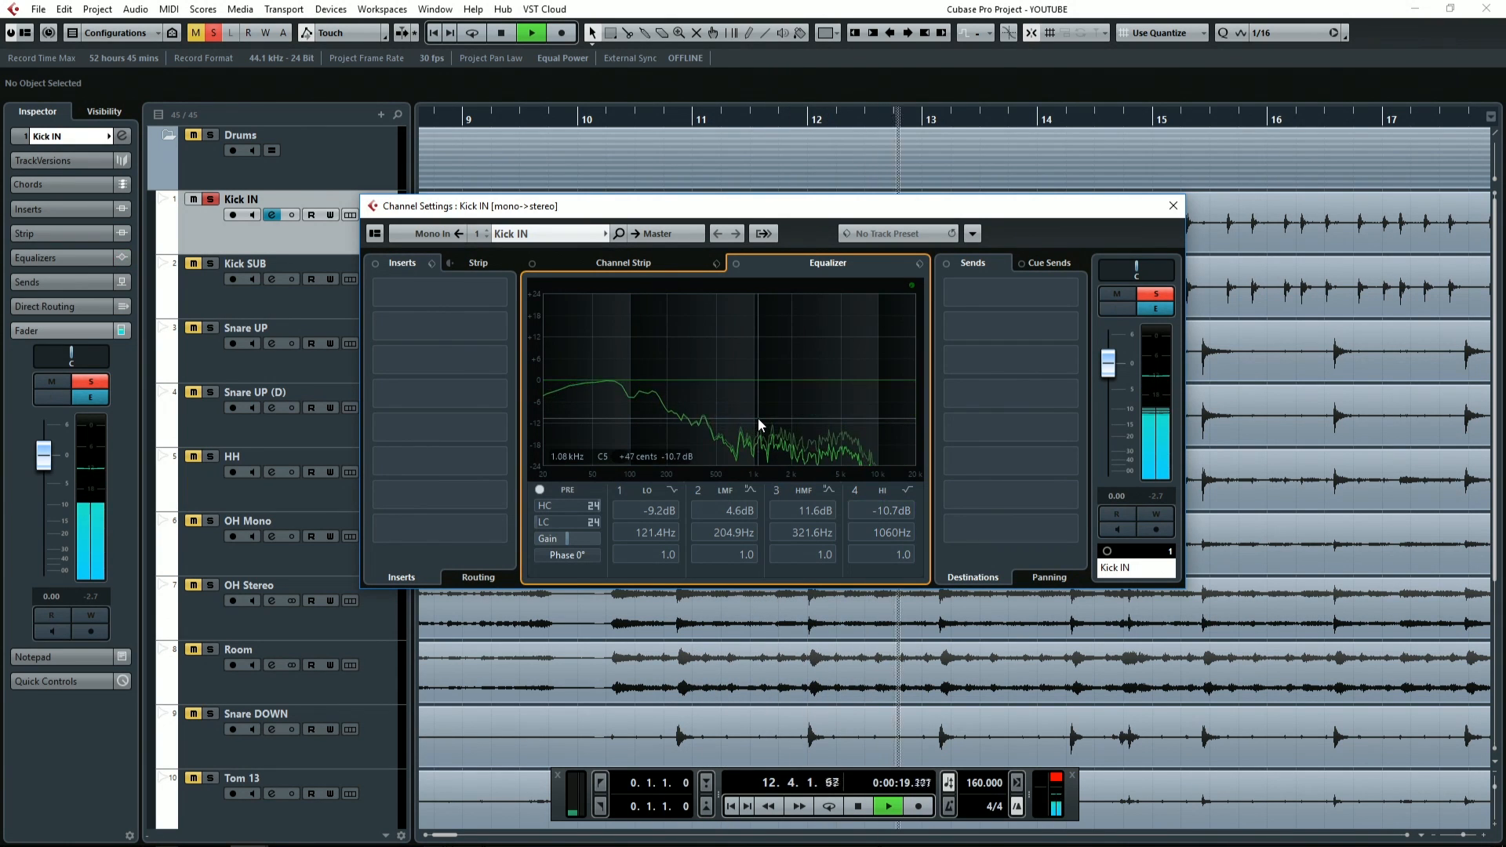
pyautogui.press('space')
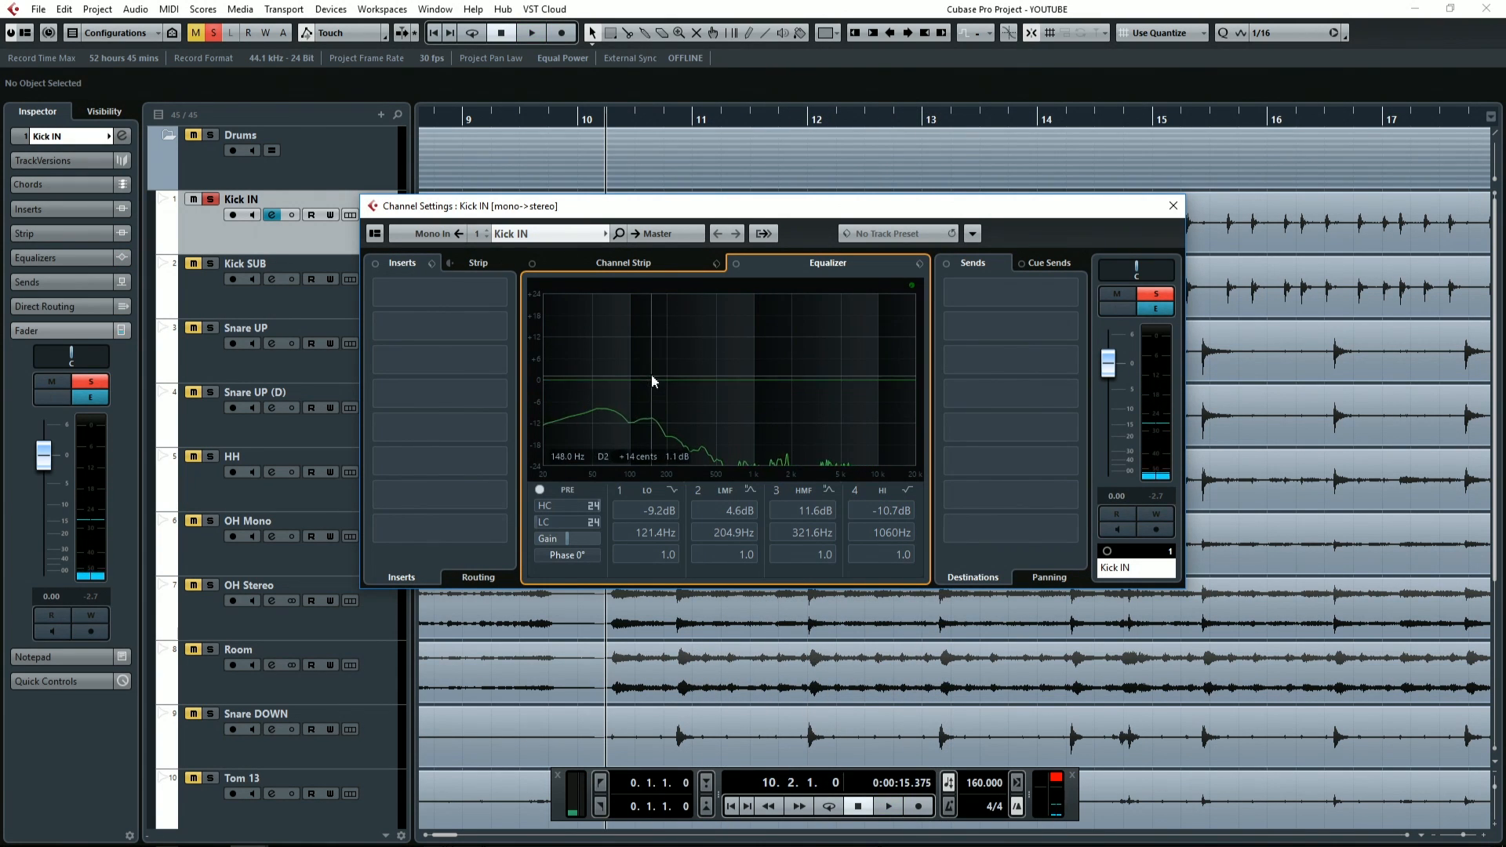
# Step: Try cutting Kick IN's low EQ band 8.9 dB at about 230 Hz, audition it and switch the band off
pyautogui.press('space')
pyautogui.moveTo(679, 387)
pyautogui.mouseDown()
pyautogui.moveTo(672, 336)
pyautogui.moveTo(682, 354)
pyautogui.moveTo(643, 345)
pyautogui.moveTo(682, 325)
pyautogui.moveTo(675, 412)
pyautogui.mouseUp()
pyautogui.doubleClick(682, 353)
pyautogui.doubleClick(606, 377)
pyautogui.press('space')
pyautogui.press('space')
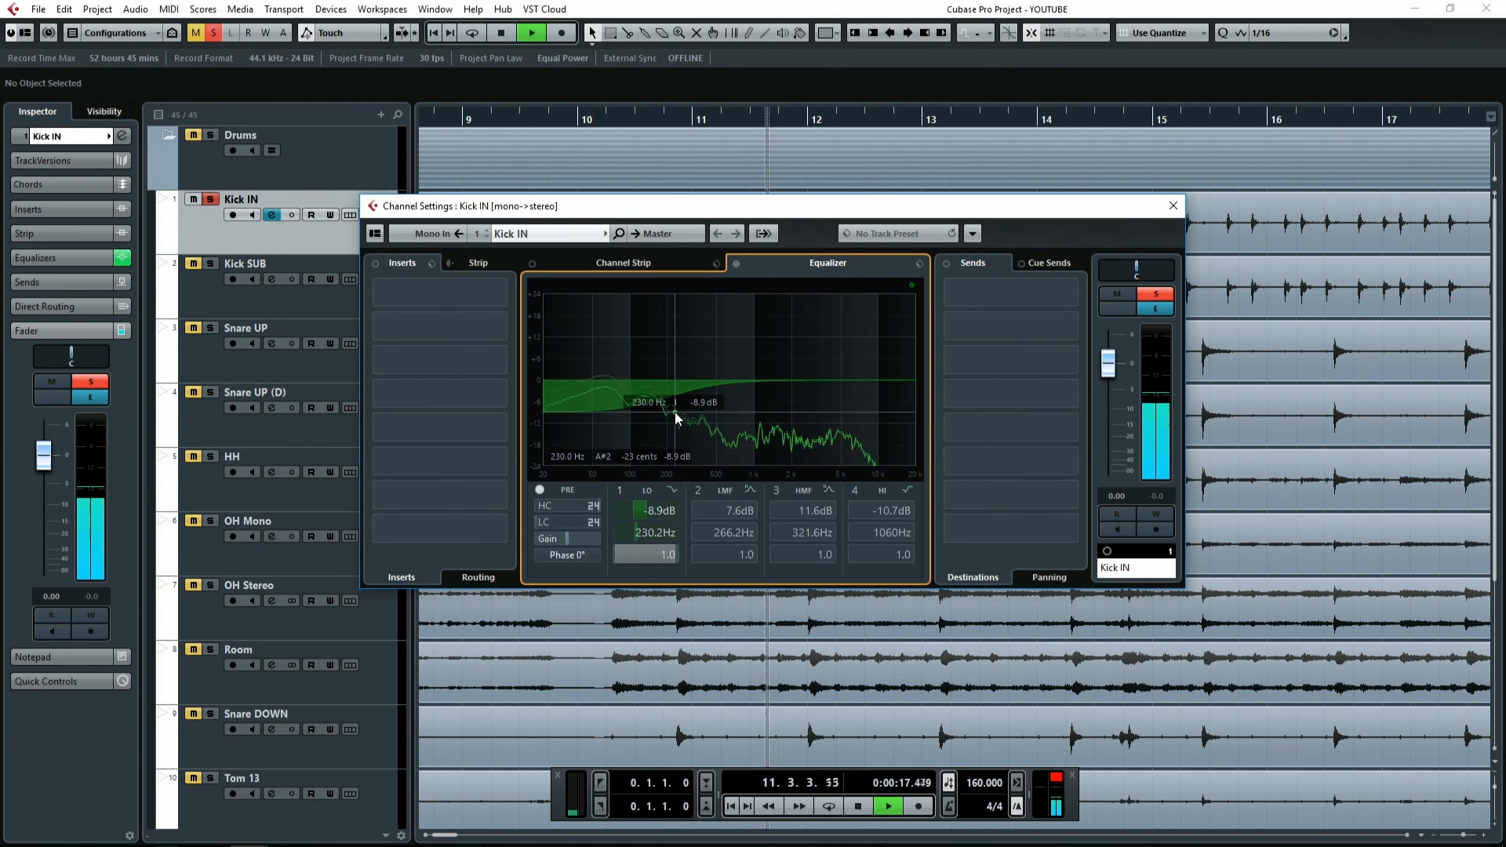
pyautogui.doubleClick(675, 412)
pyautogui.press('space')
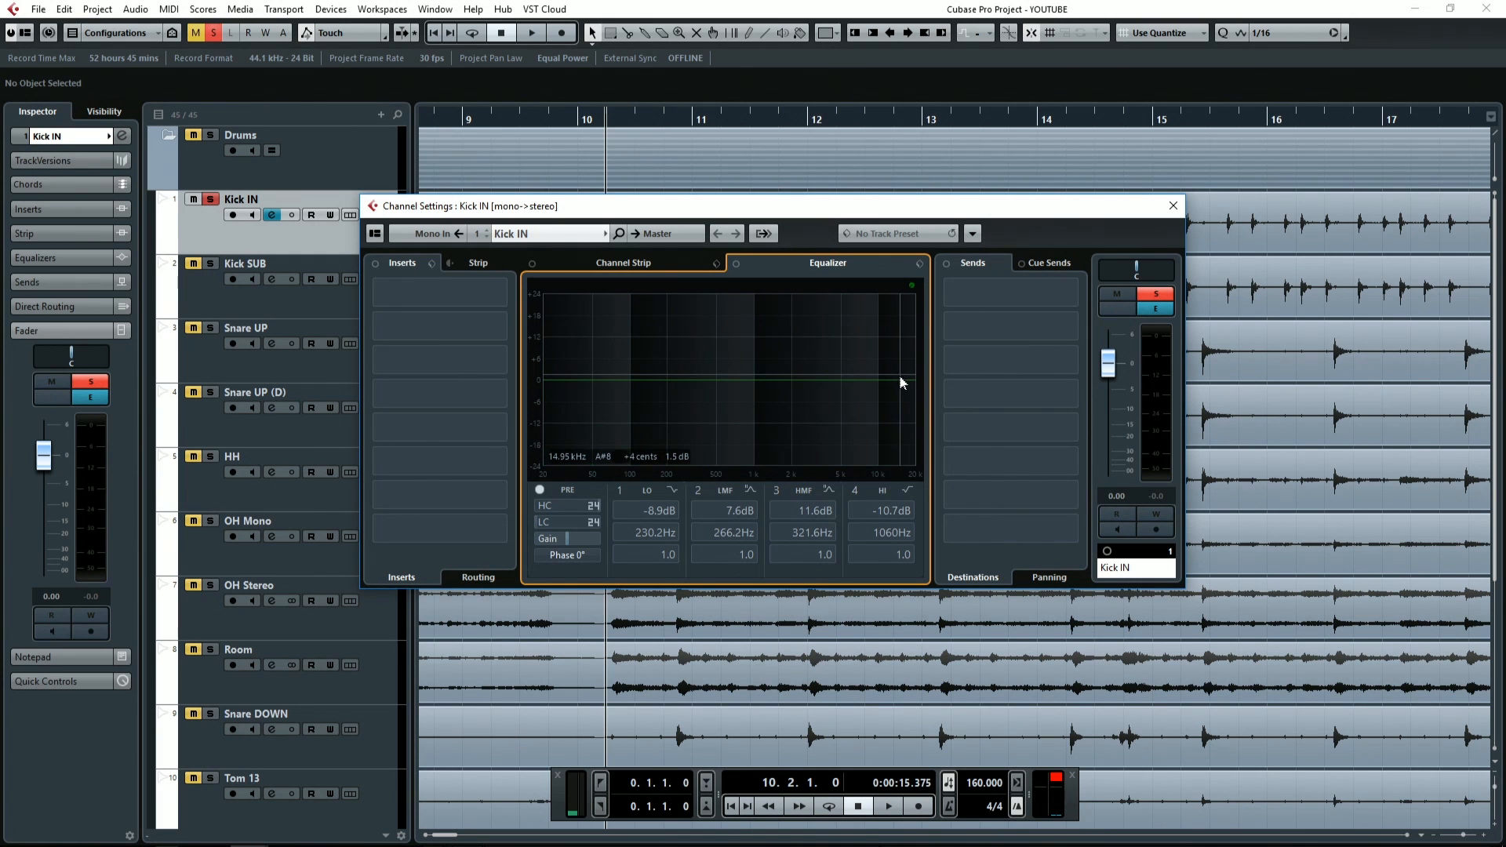
# Step: Boost Kick IN's high EQ band 10.3 dB at about 1.36 kHz while auditioning, and close its channel settings
pyautogui.press('space')
pyautogui.moveTo(885, 375); pyautogui.dragTo(765, 342)
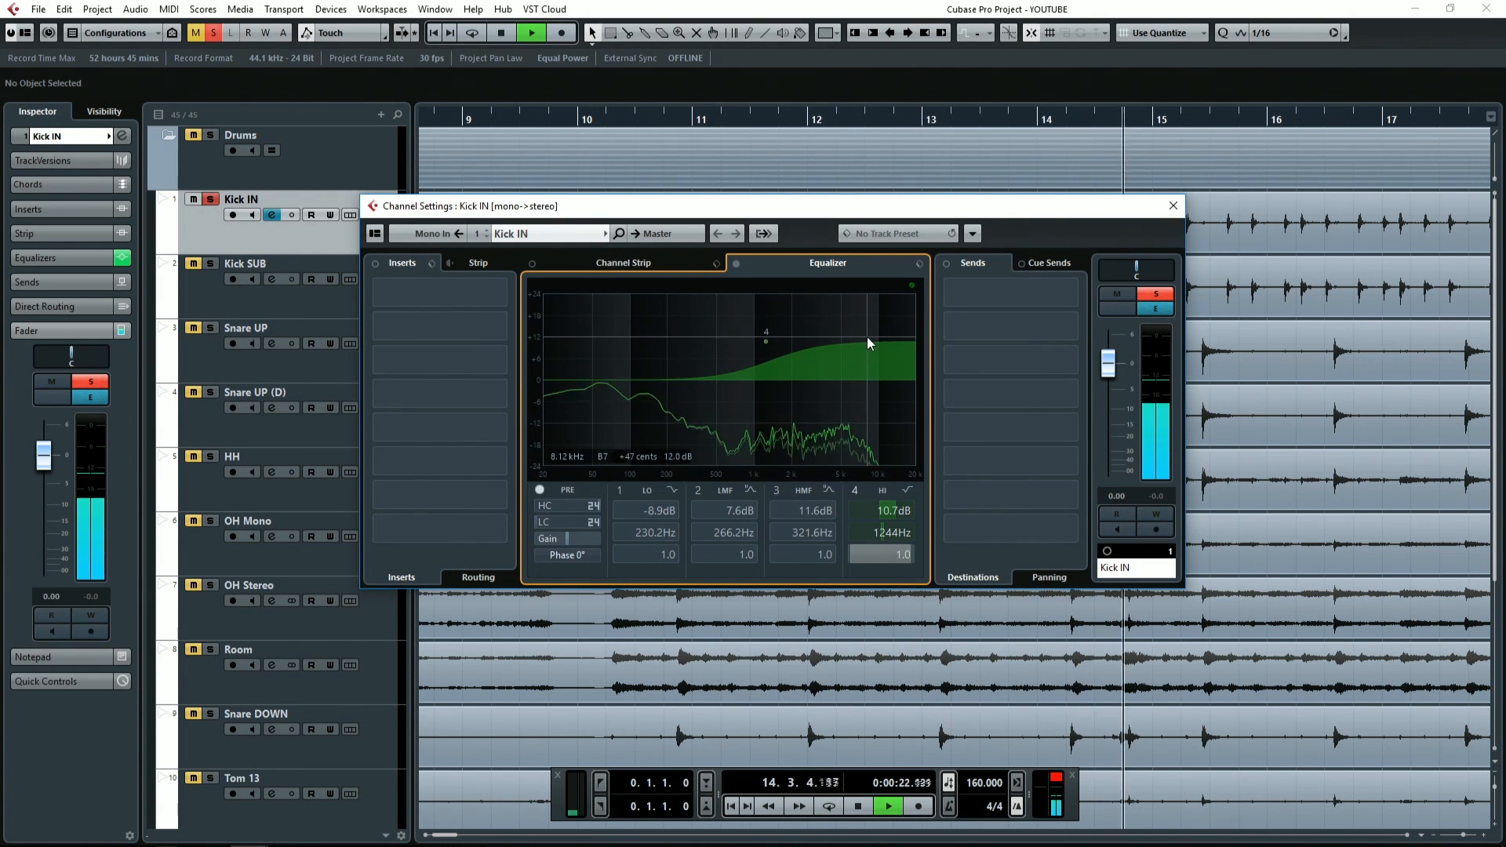
pyautogui.press('space')
pyautogui.moveTo(768, 343)
pyautogui.mouseDown()
pyautogui.moveTo(696, 340)
pyautogui.moveTo(811, 343)
pyautogui.moveTo(733, 343)
pyautogui.moveTo(765, 348)
pyautogui.mouseUp()
pyautogui.moveTo(695, 382); pyautogui.dragTo(648, 394)
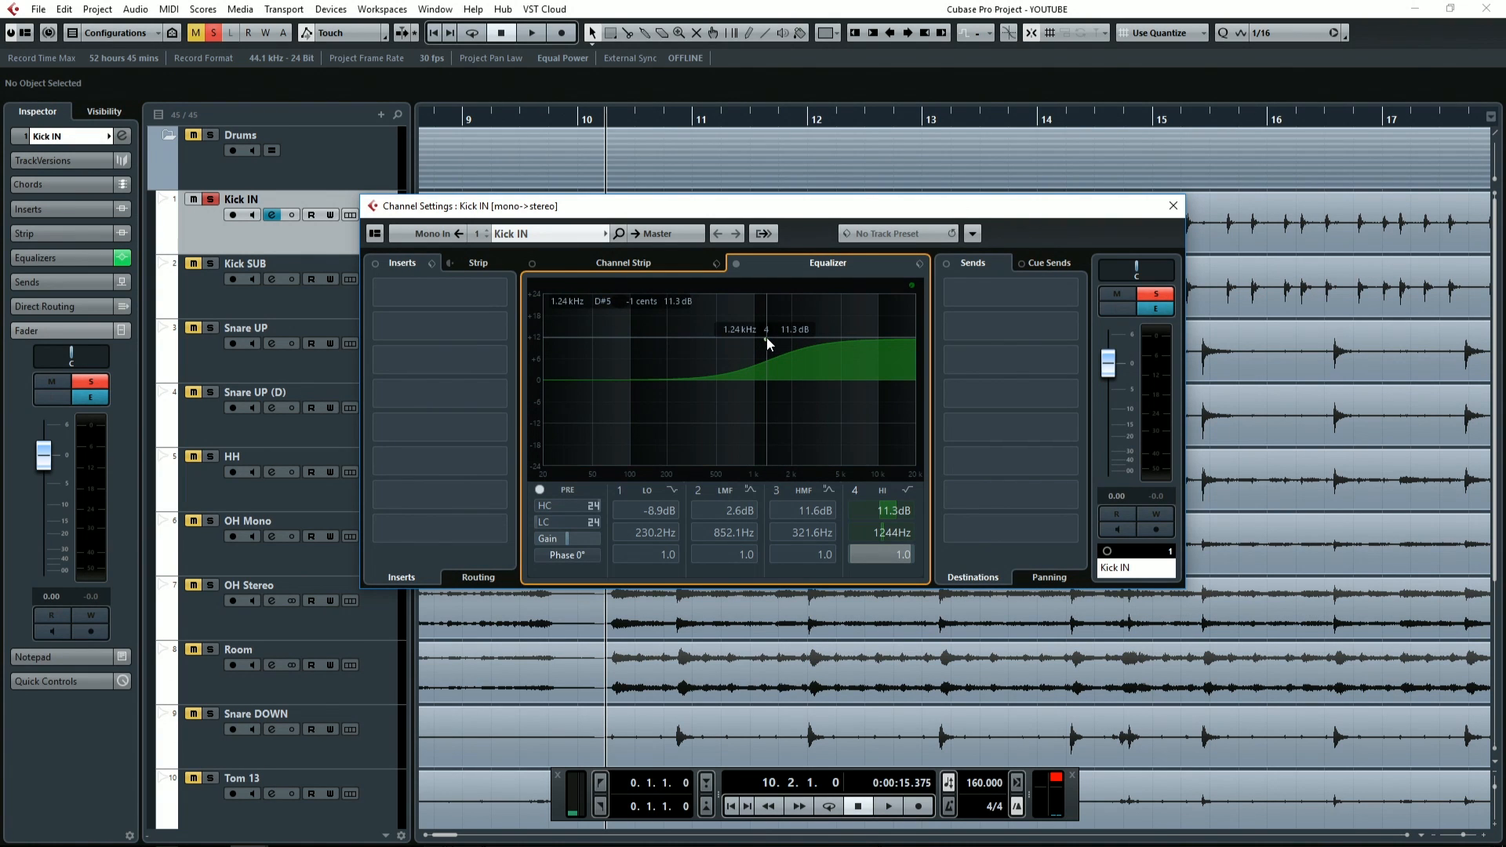
pyautogui.press('space')
pyautogui.moveTo(766, 337)
pyautogui.mouseDown()
pyautogui.moveTo(744, 343)
pyautogui.moveTo(771, 342)
pyautogui.mouseUp()
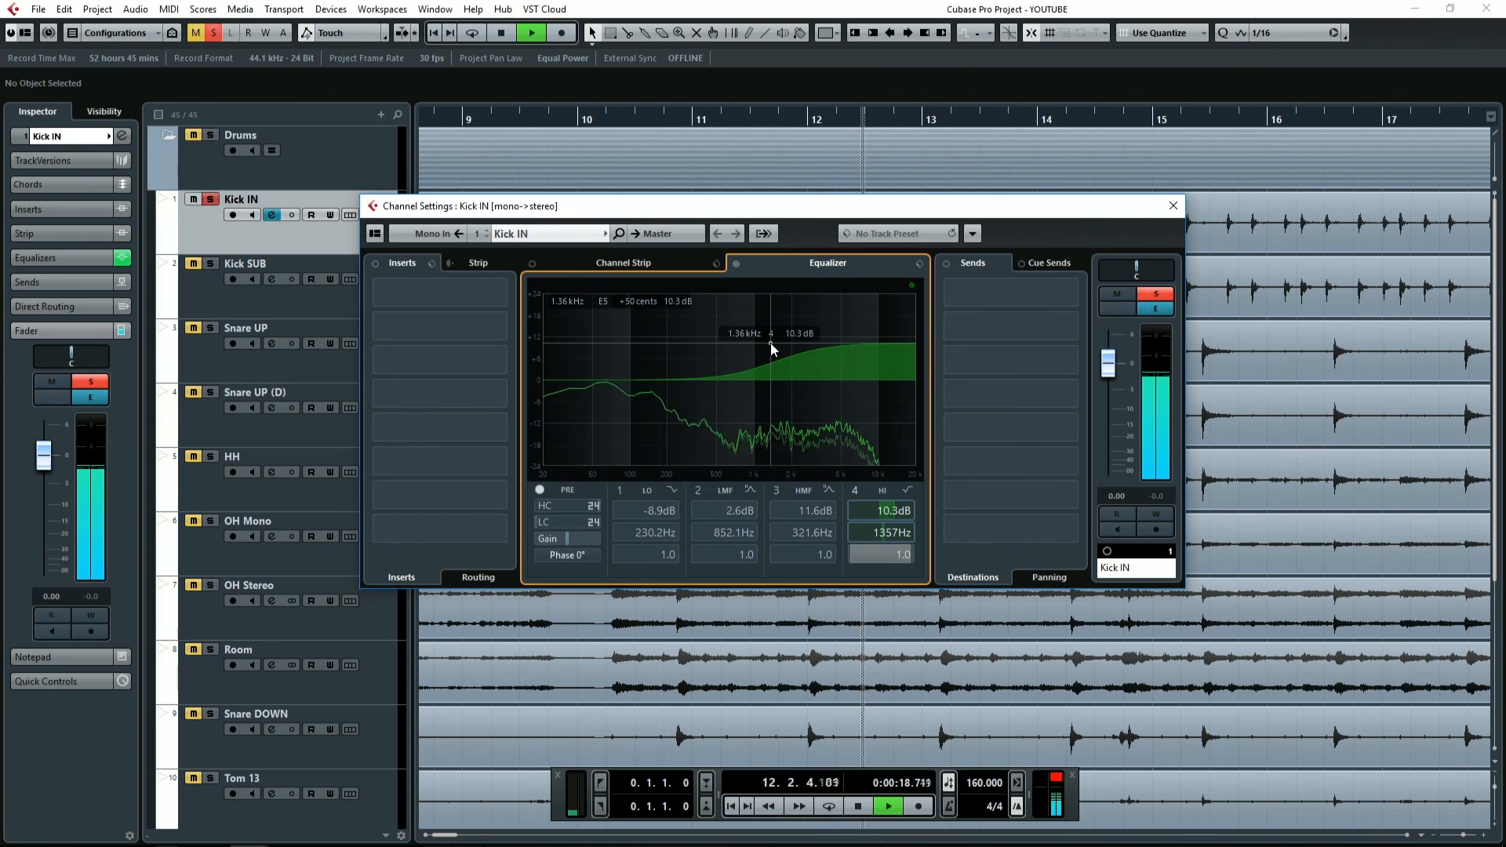
pyautogui.press('space')
pyautogui.click(271, 215)
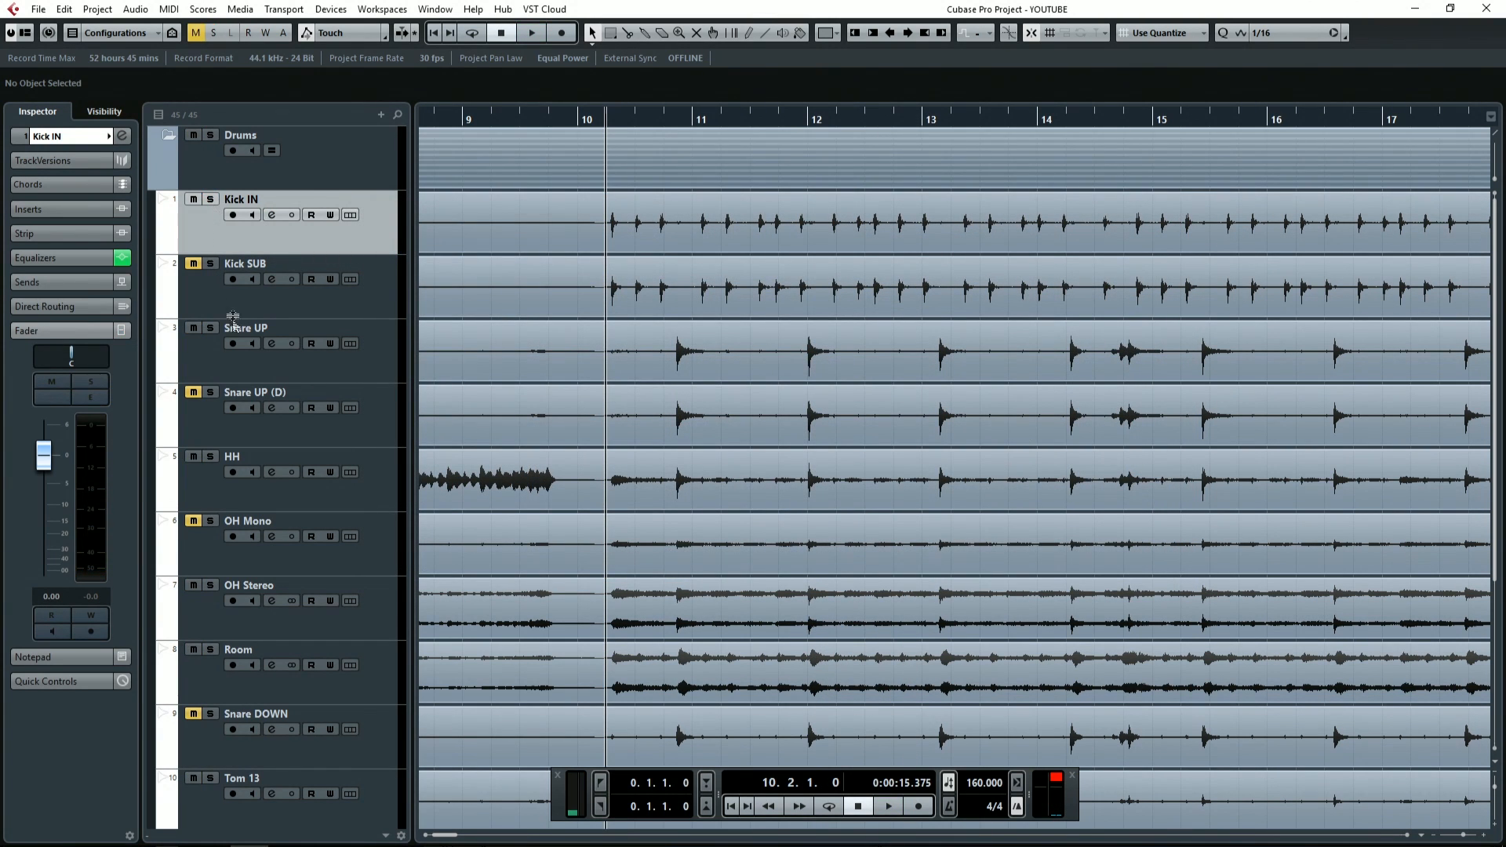
# Step: Solo Snare UP, open its channel settings and move the playback start to 10.3.4
pyautogui.click(210, 329)
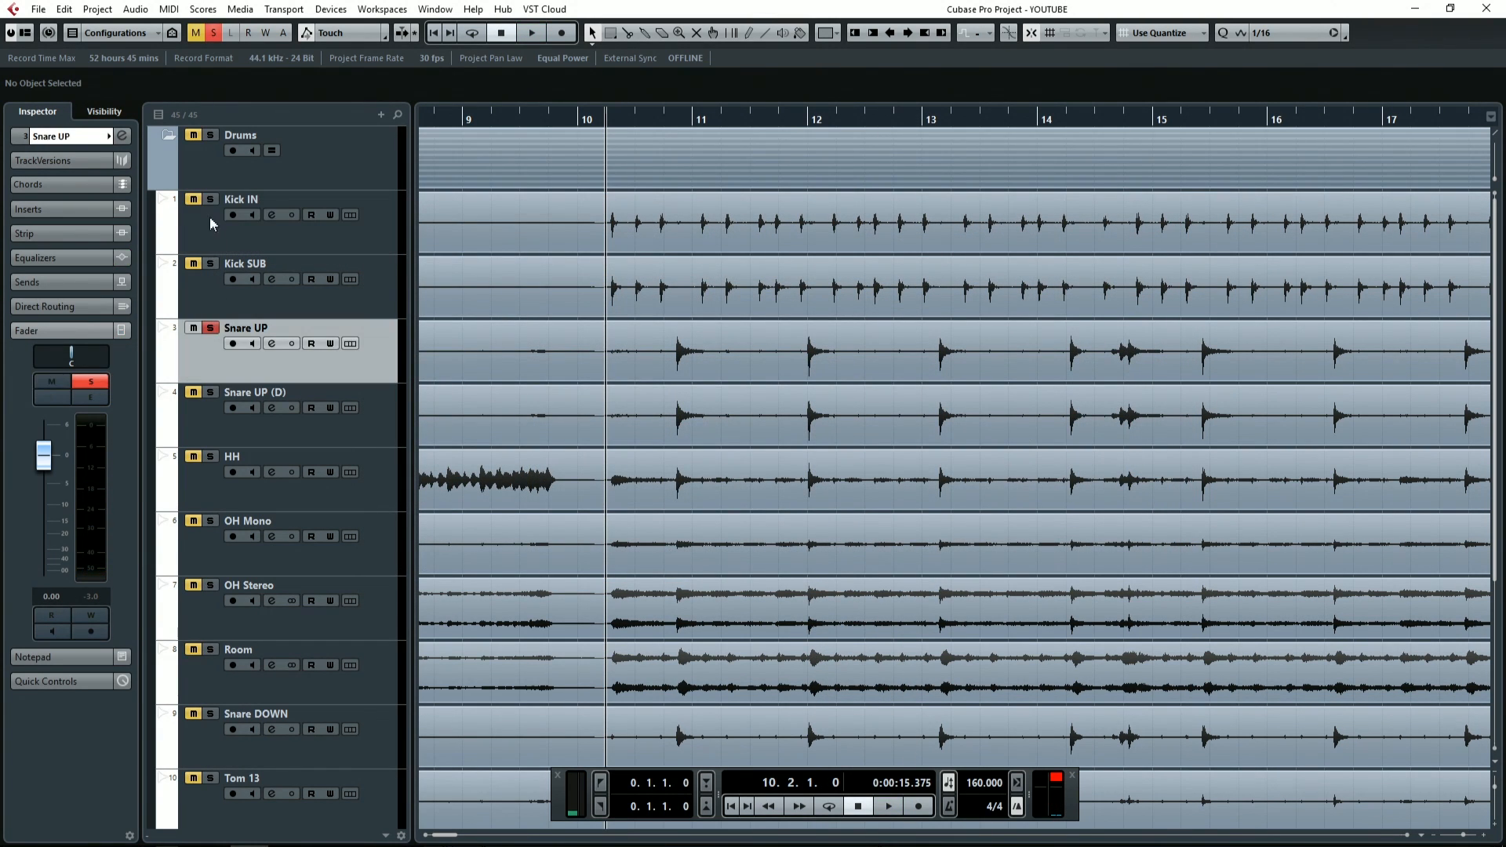
pyautogui.press('space')
pyautogui.click(276, 343)
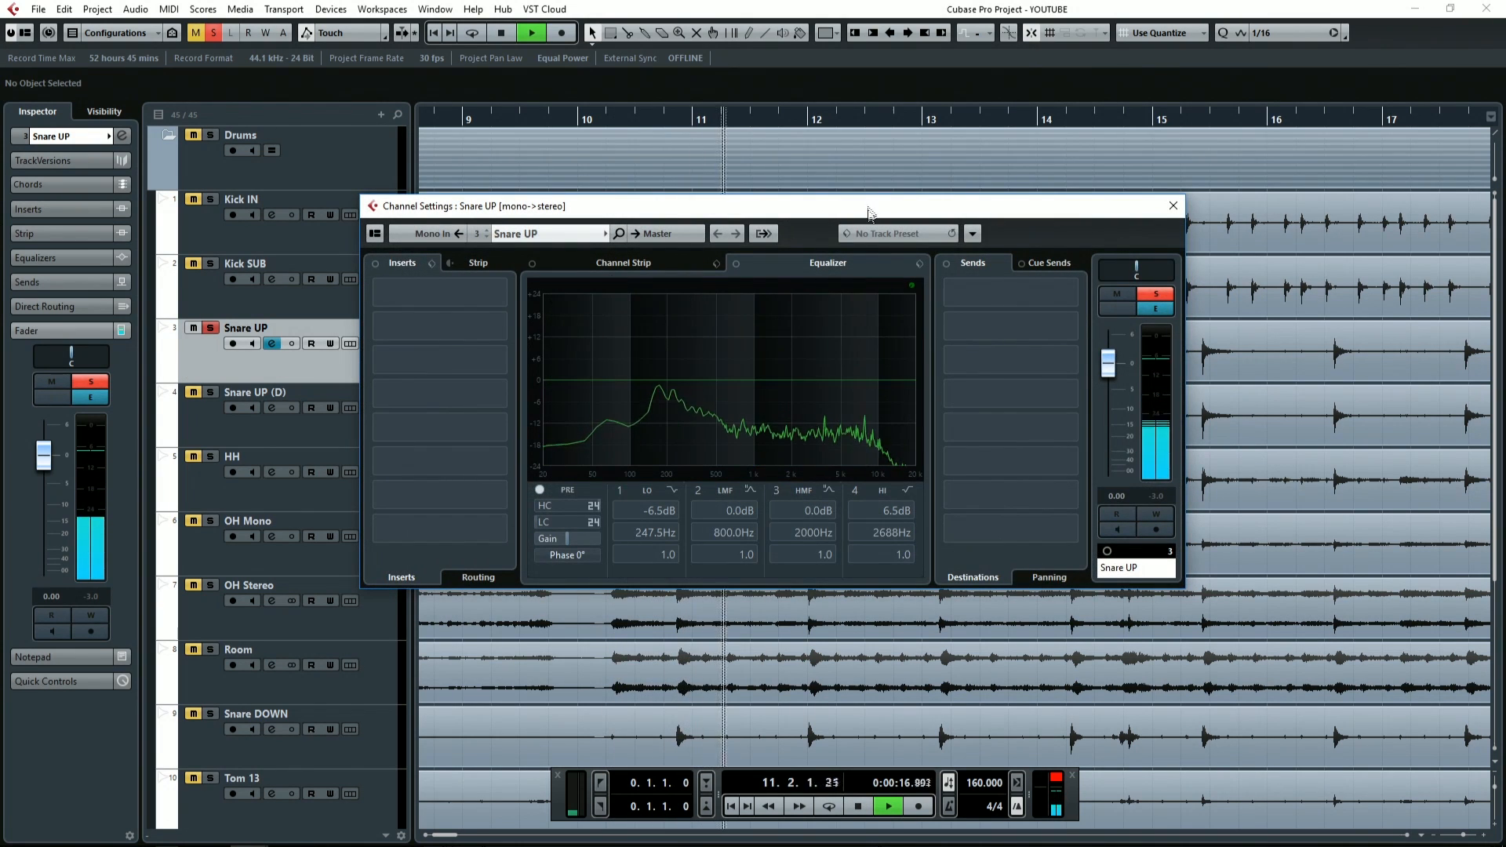
pyautogui.moveTo(869, 214); pyautogui.dragTo(911, 386)
pyautogui.press('space')
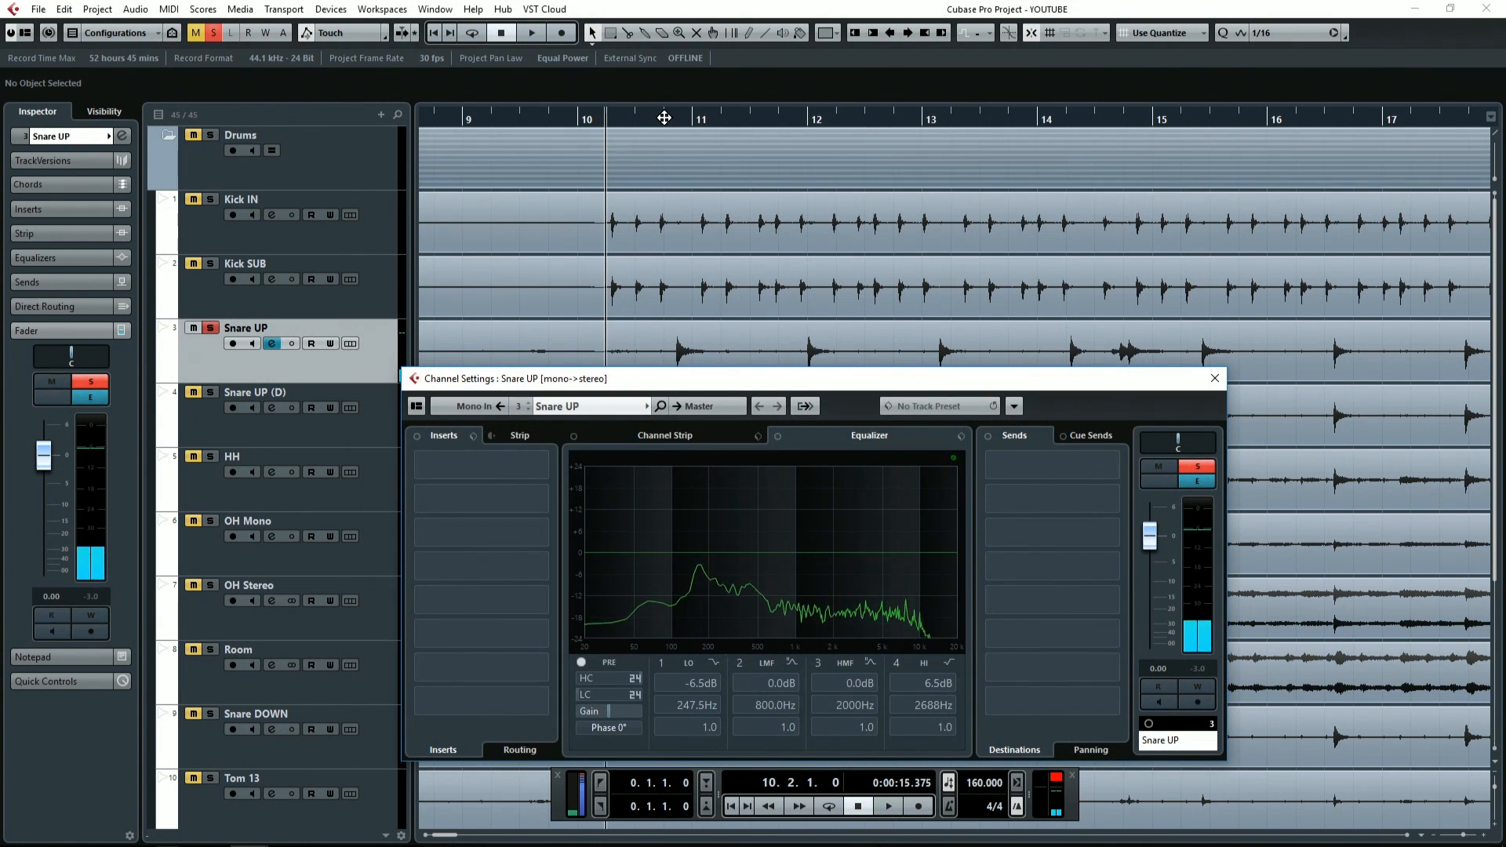
pyautogui.click(659, 120)
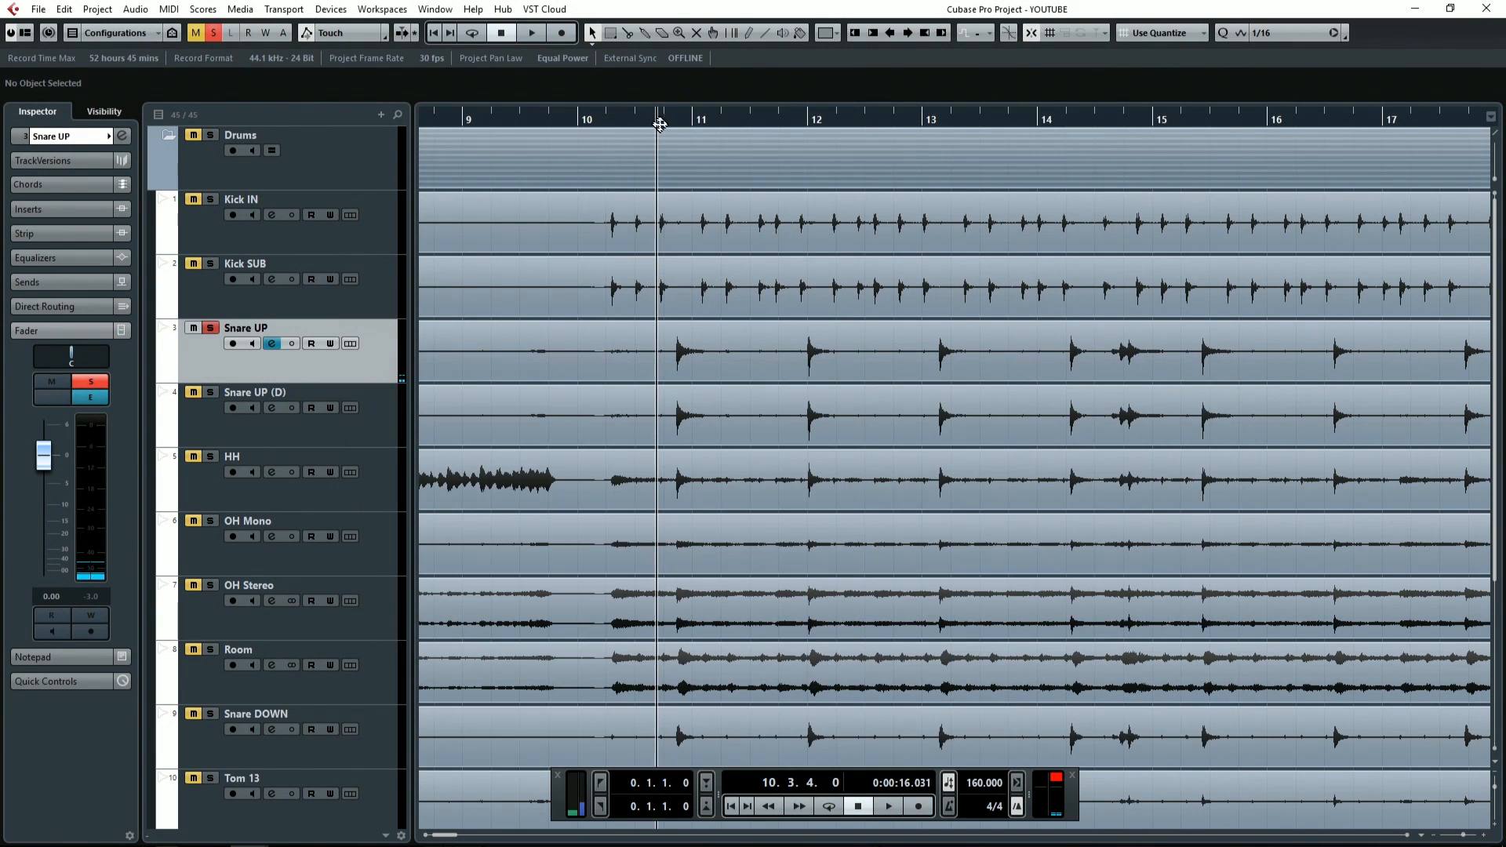
pyautogui.click(272, 344)
# Step: Try cutting Snare UP's high EQ band 6.8 dB at about 1.32 kHz, audition it and switch the band off
pyautogui.press('space')
pyautogui.moveTo(924, 556); pyautogui.dragTo(811, 581)
pyautogui.press('space')
pyautogui.press('space')
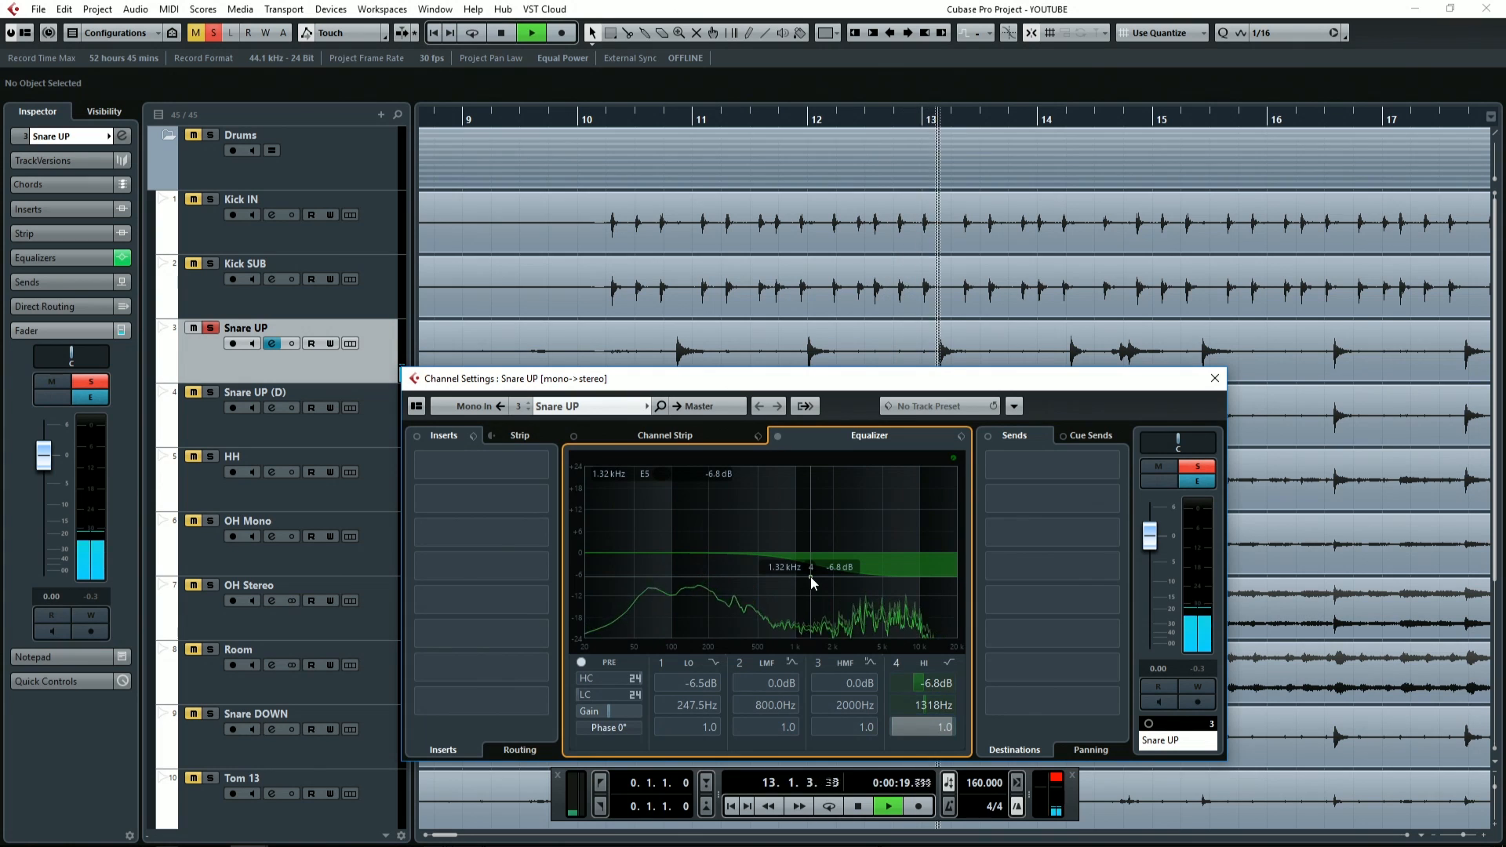
pyautogui.doubleClick(811, 579)
pyautogui.press('space')
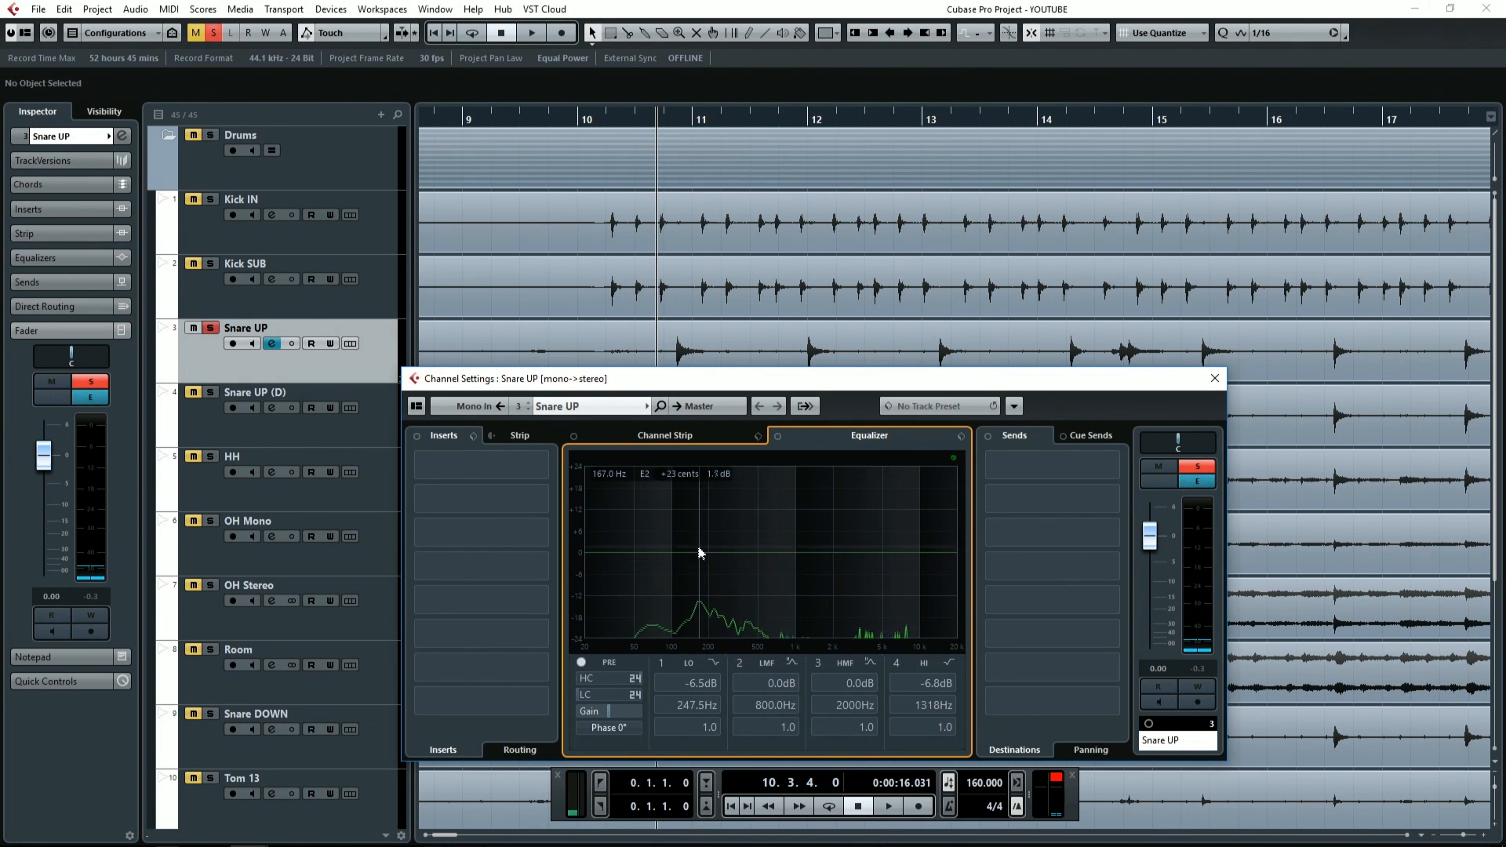
# Step: Try cutting Snare UP's low EQ band 11.8 dB at about 199 Hz, audition it and switch the band off
pyautogui.moveTo(701, 553); pyautogui.dragTo(709, 596)
pyautogui.doubleClick(690, 531)
pyautogui.click(645, 534)
pyautogui.press('space')
pyautogui.press('space')
pyautogui.press('space')
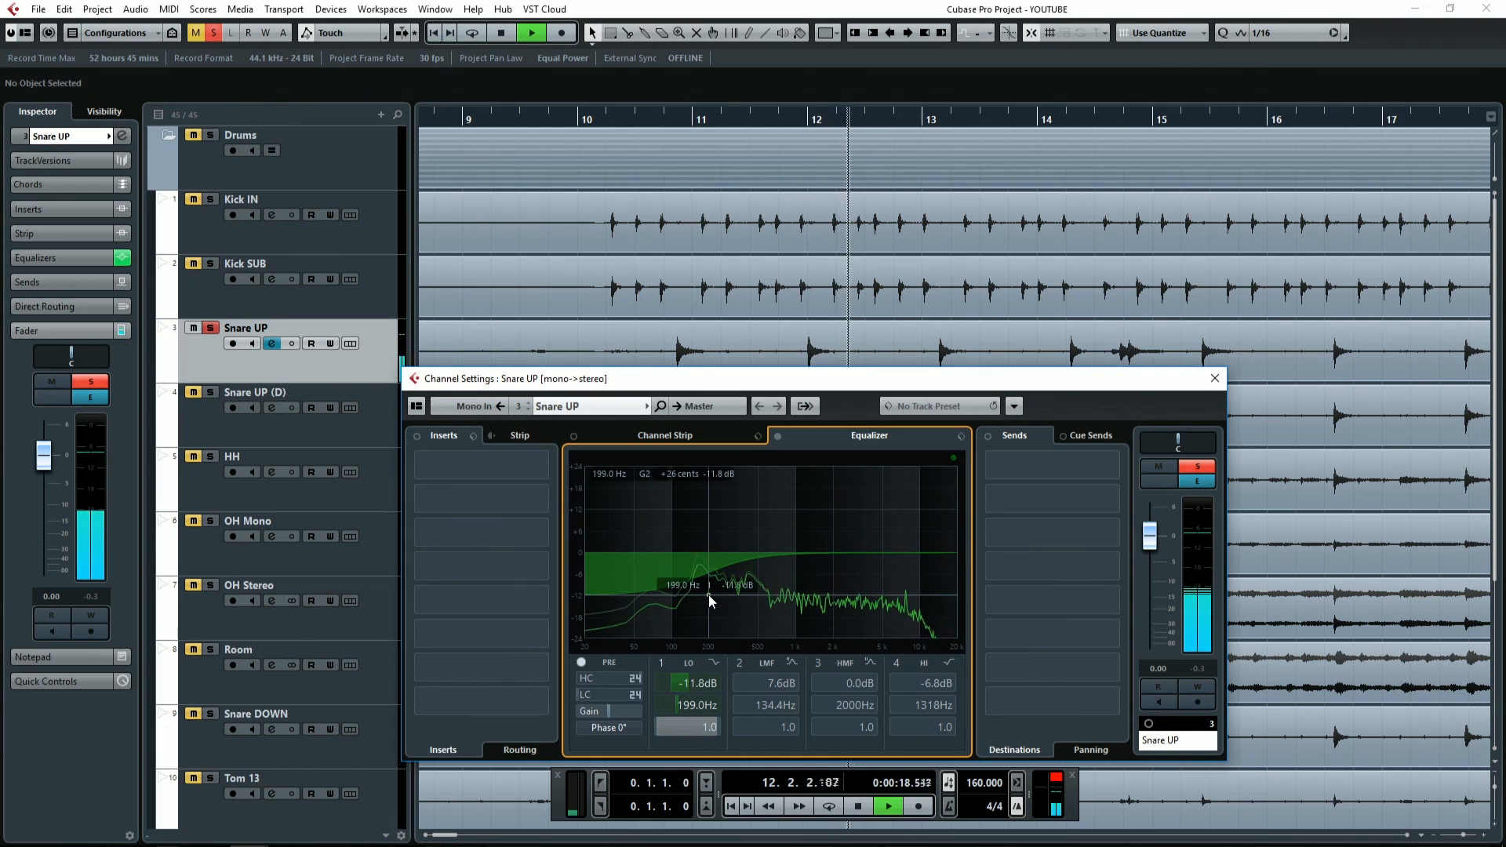
pyautogui.doubleClick(709, 595)
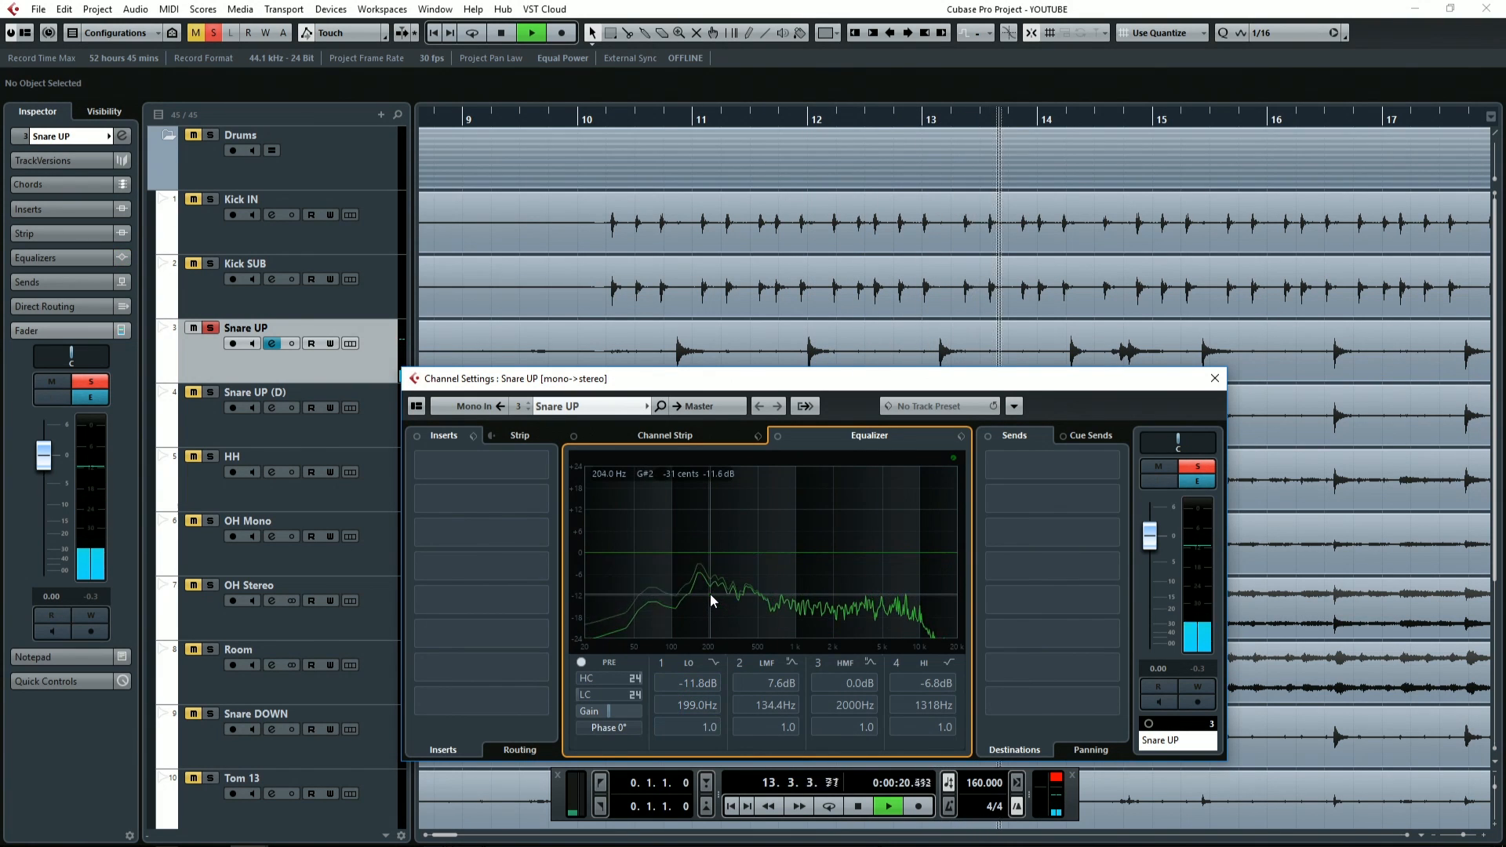
pyautogui.press('space')
# Step: Boost Snare UP's high EQ band, lower its frequency while auditioning, and close the channel settings
pyautogui.doubleClick(887, 541)
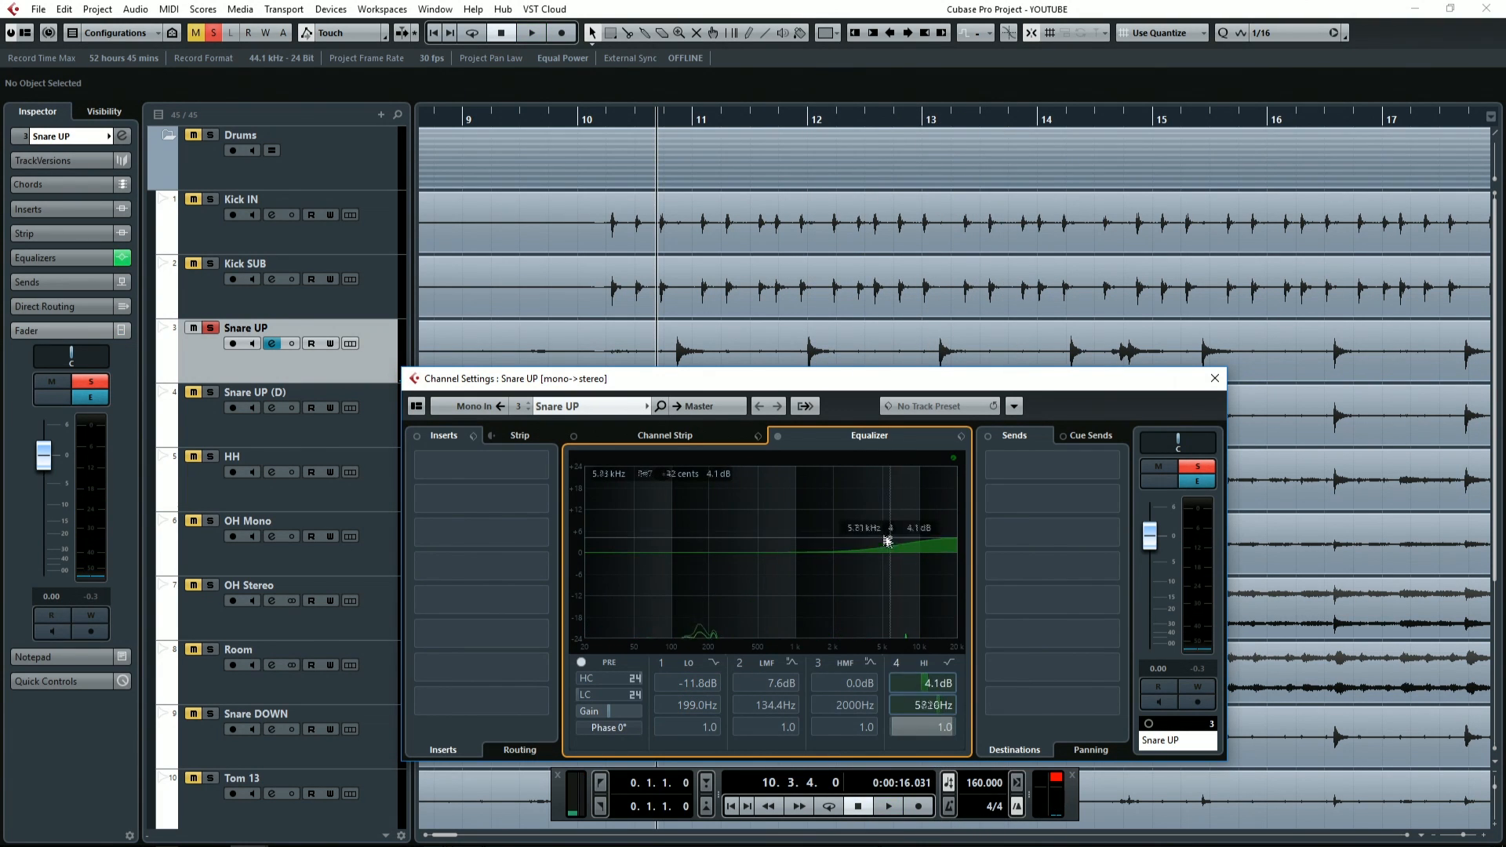
pyautogui.press('space')
pyautogui.moveTo(873, 528); pyautogui.dragTo(818, 534)
pyautogui.press('space')
pyautogui.click(1215, 378)
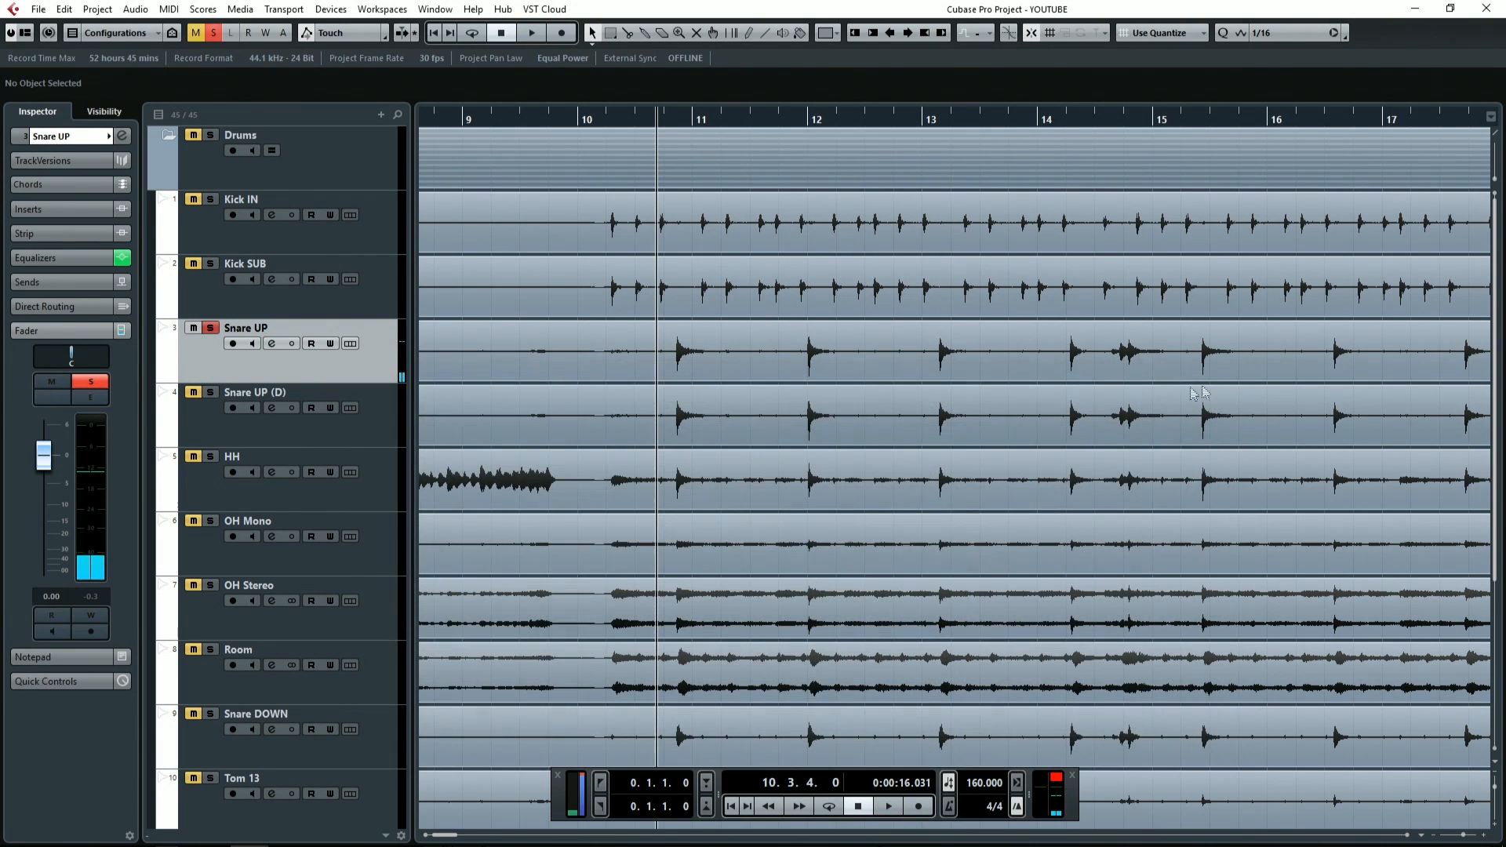
# Step: Solo Kick IN together with Snare UP and raise Kick IN's fader to 4.83 while auditioning both tracks
pyautogui.click(215, 200)
pyautogui.press('space')
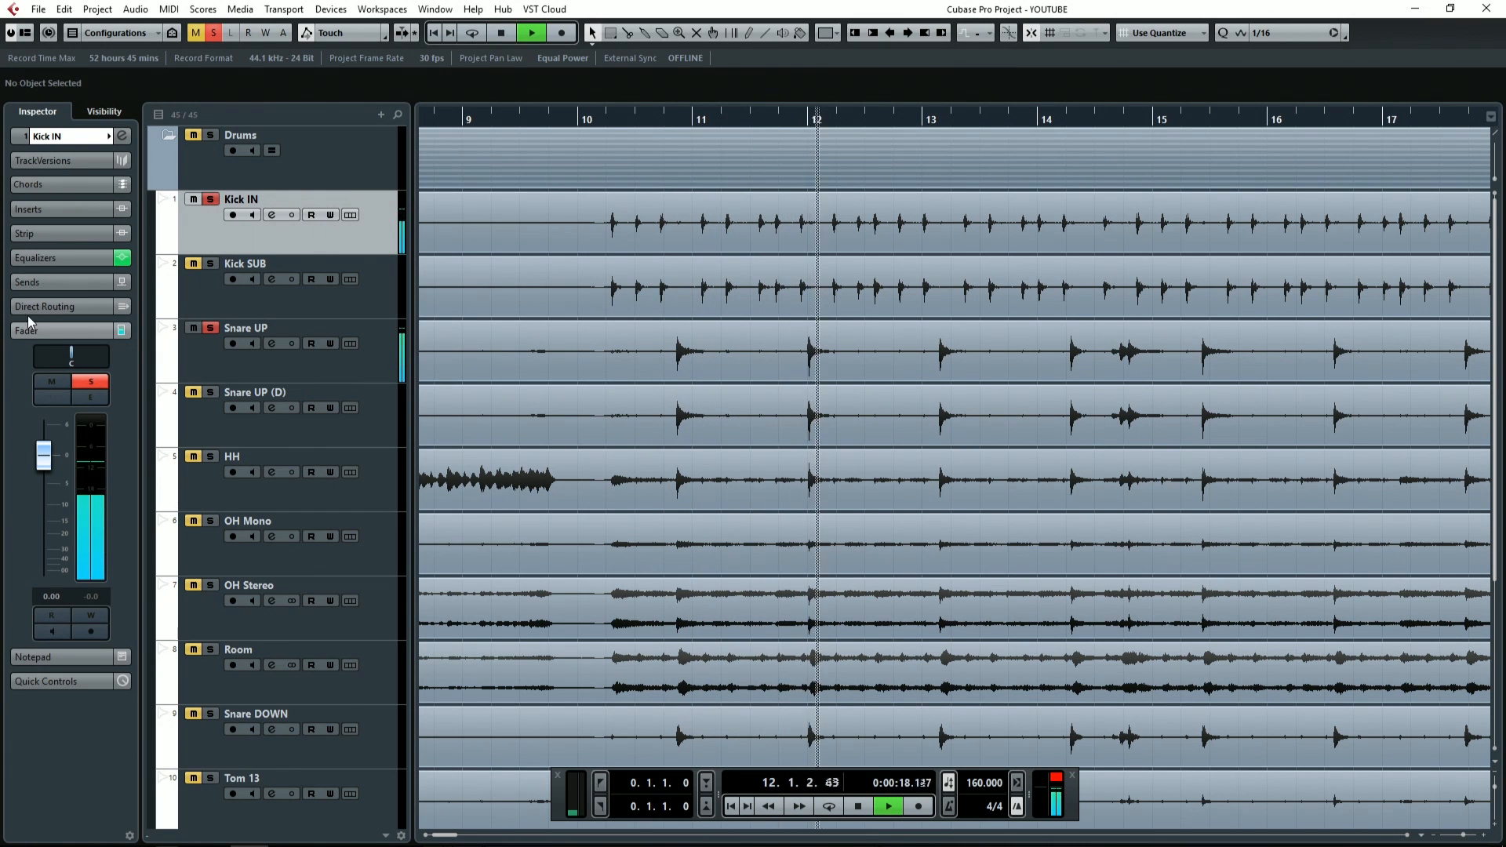
pyautogui.press('space')
pyautogui.click(218, 365)
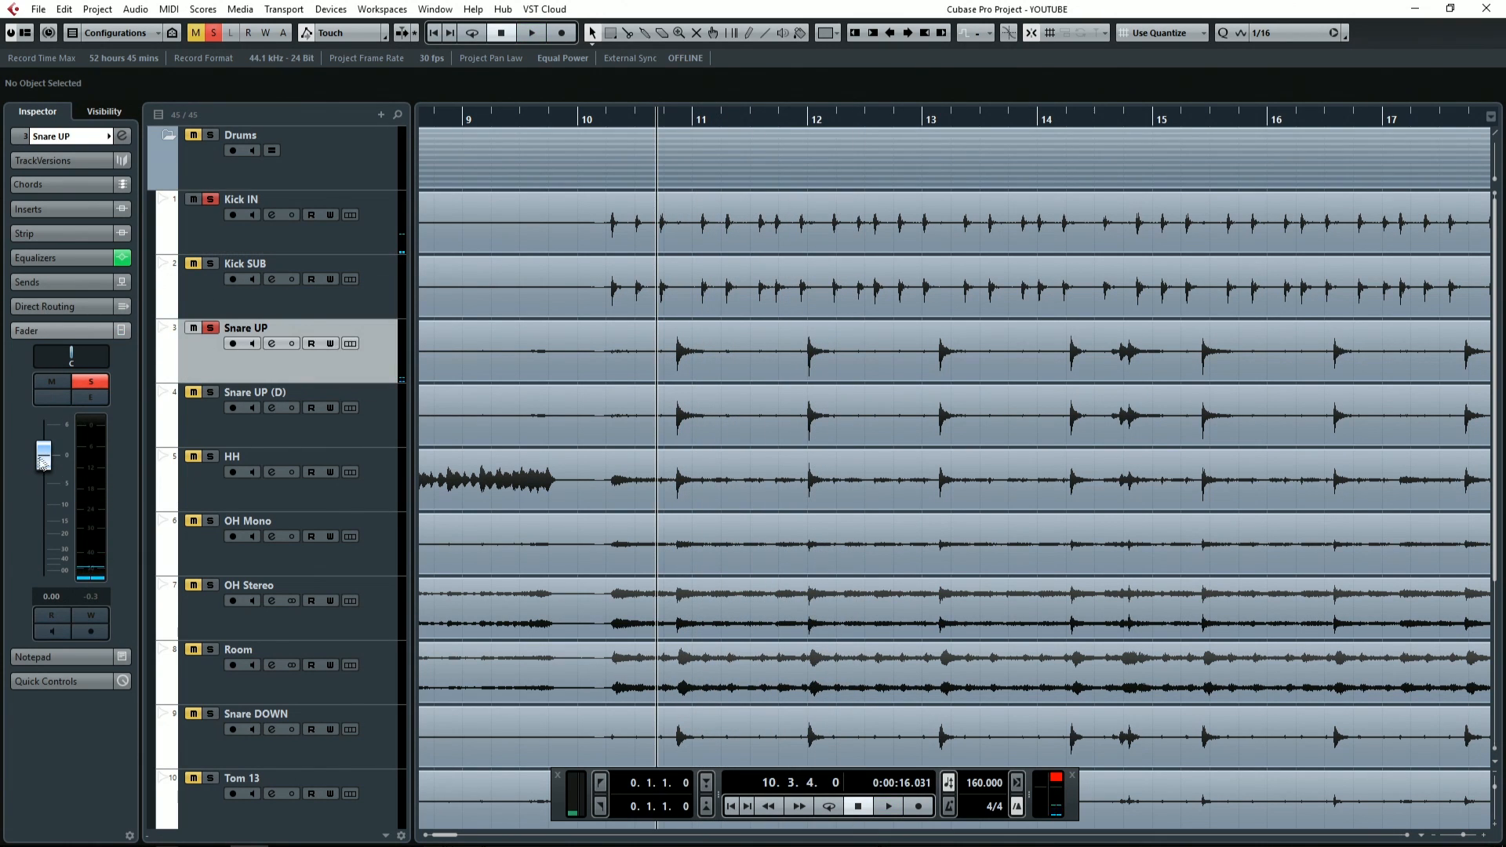
pyautogui.click(206, 242)
pyautogui.press('space')
pyautogui.moveTo(45, 456); pyautogui.dragTo(52, 431)
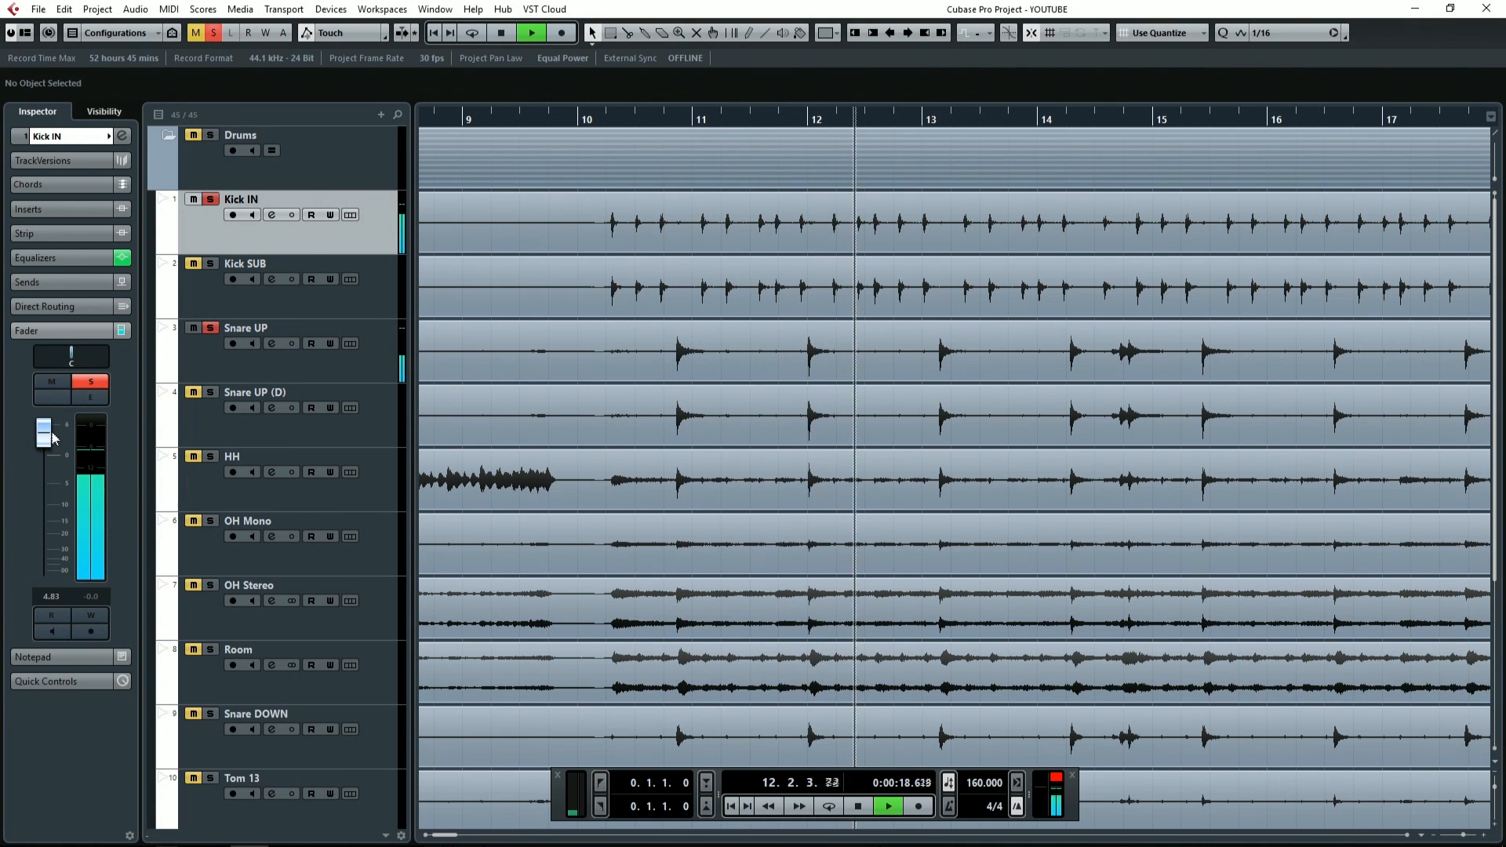
pyautogui.press('space')
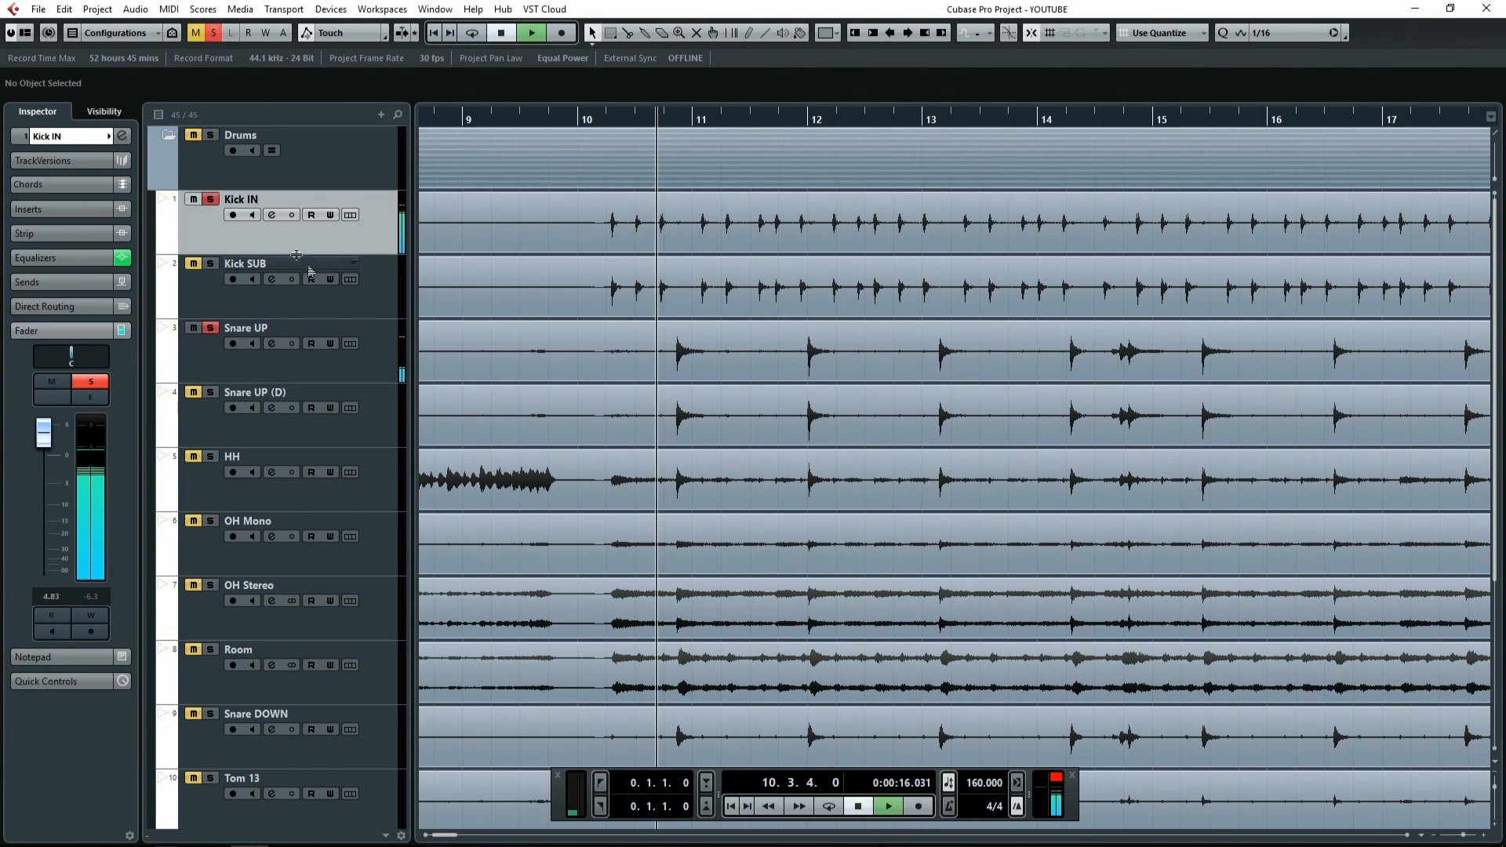
# Step: Unsolo Snare UP and Kick IN, solo OH Stereo and audition it with its channel settings open
pyautogui.click(210, 329)
pyautogui.click(211, 200)
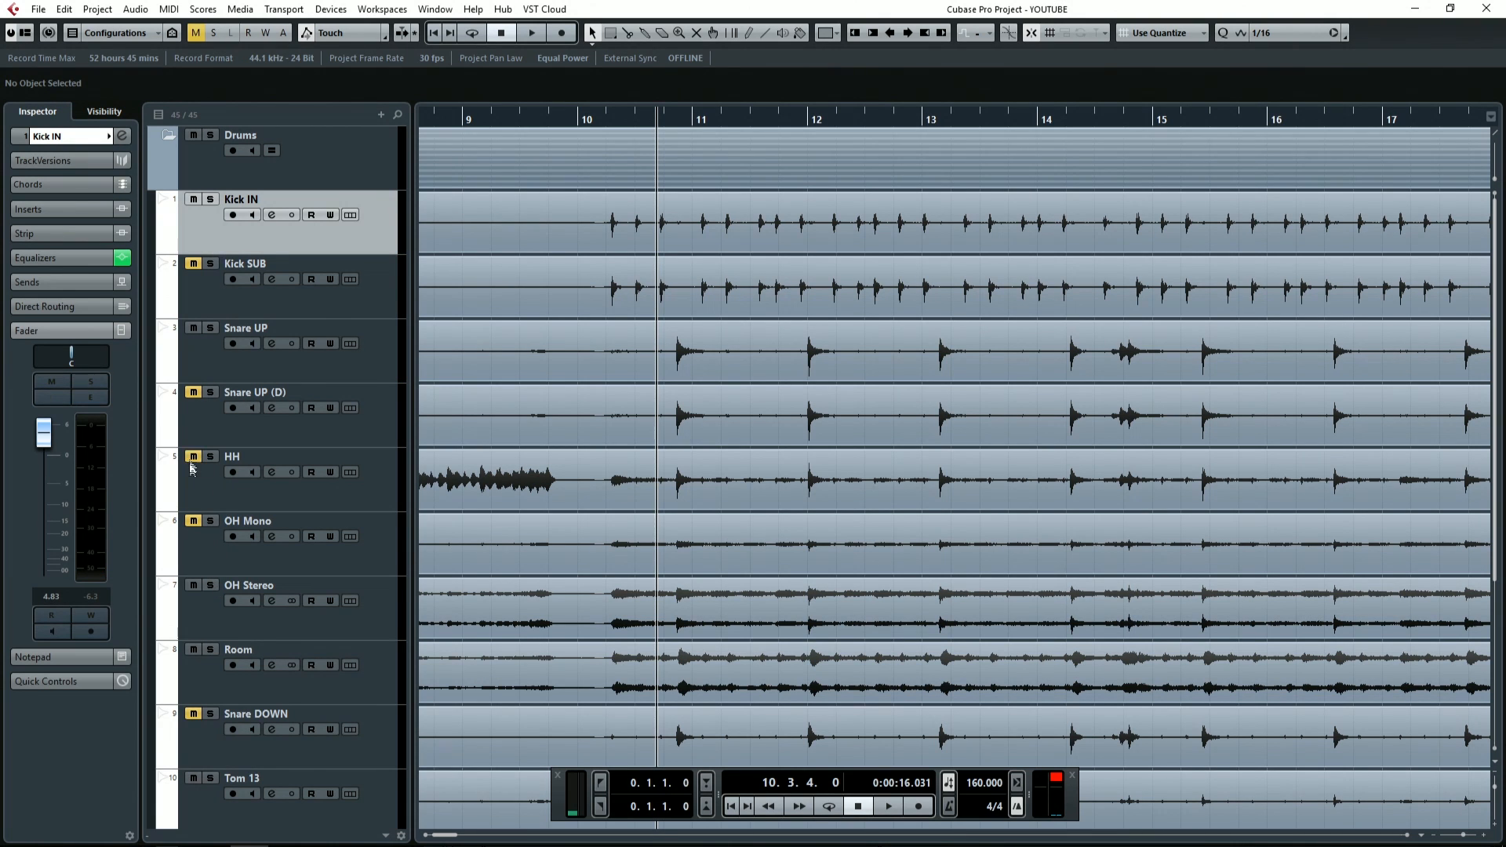
pyautogui.click(215, 586)
pyautogui.click(272, 600)
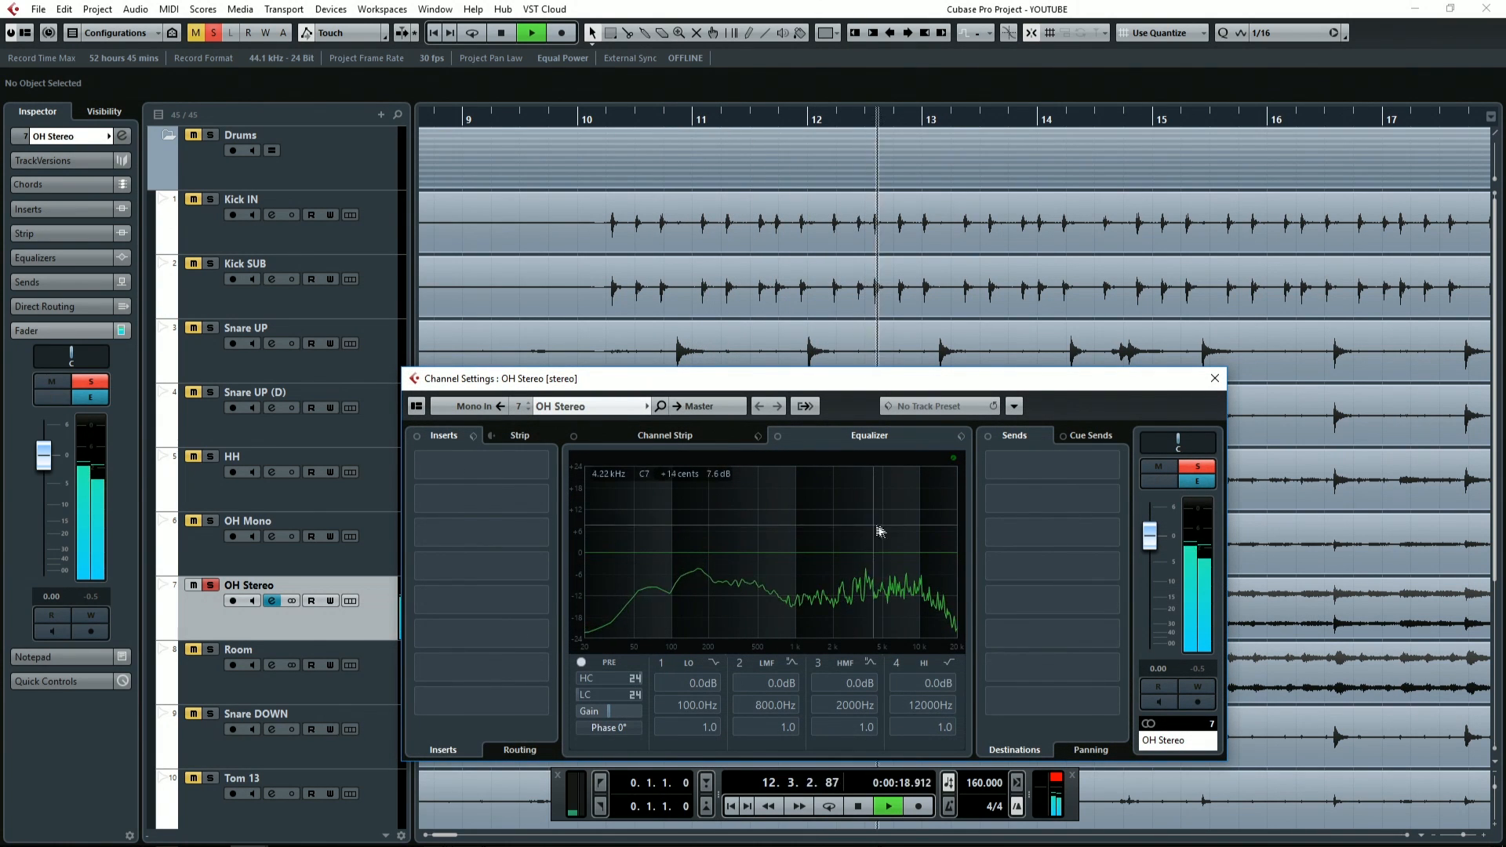
pyautogui.press('space')
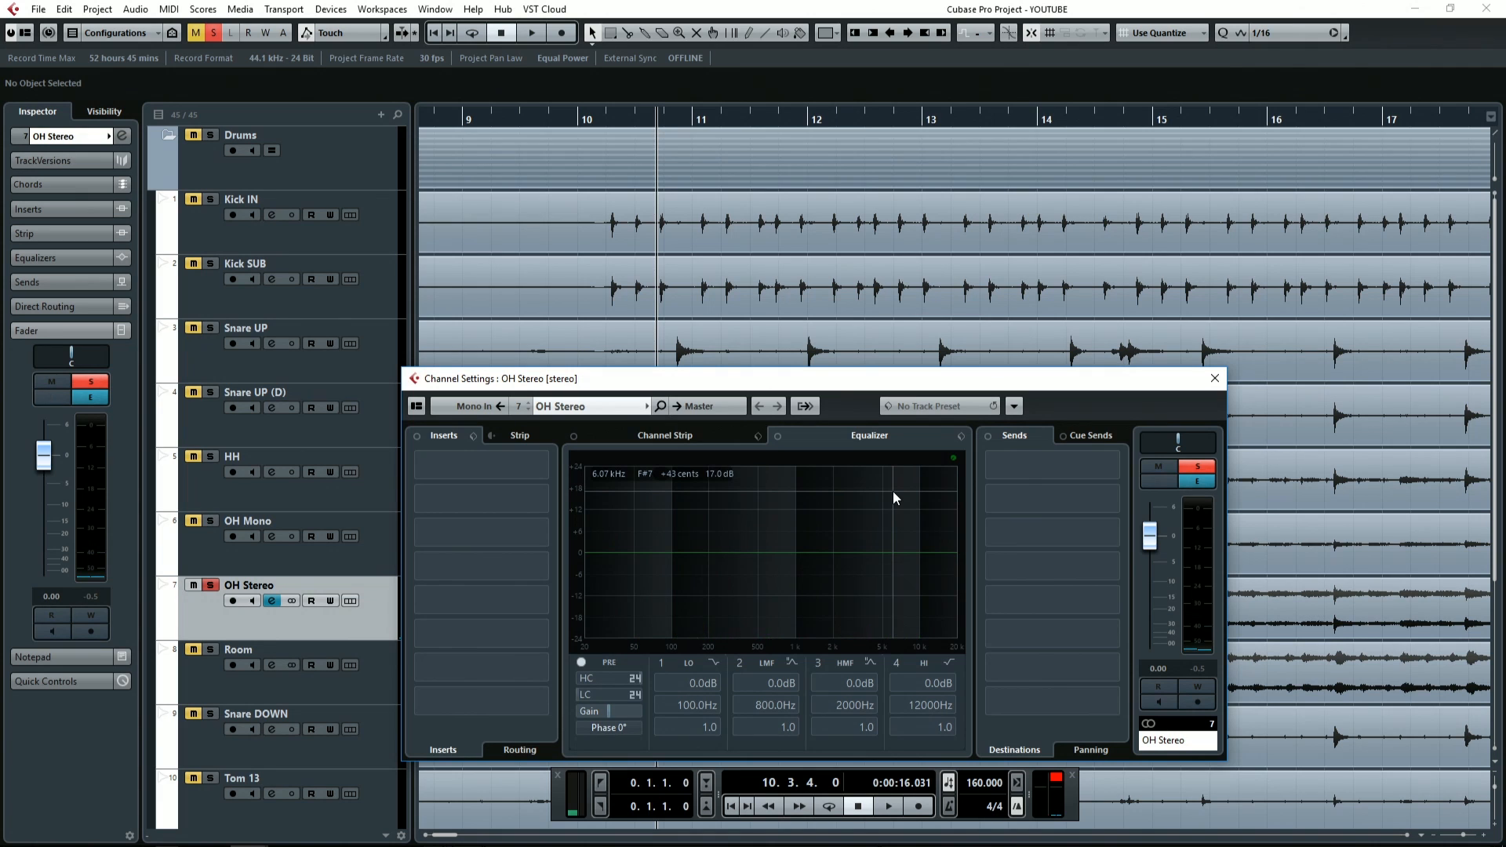
# Step: Try OH Stereo's high EQ band with an 8.1 dB boost at about 1.84 kHz, then a 2.4 dB cut at about 1.57 kHz
pyautogui.moveTo(932, 553); pyautogui.dragTo(829, 524)
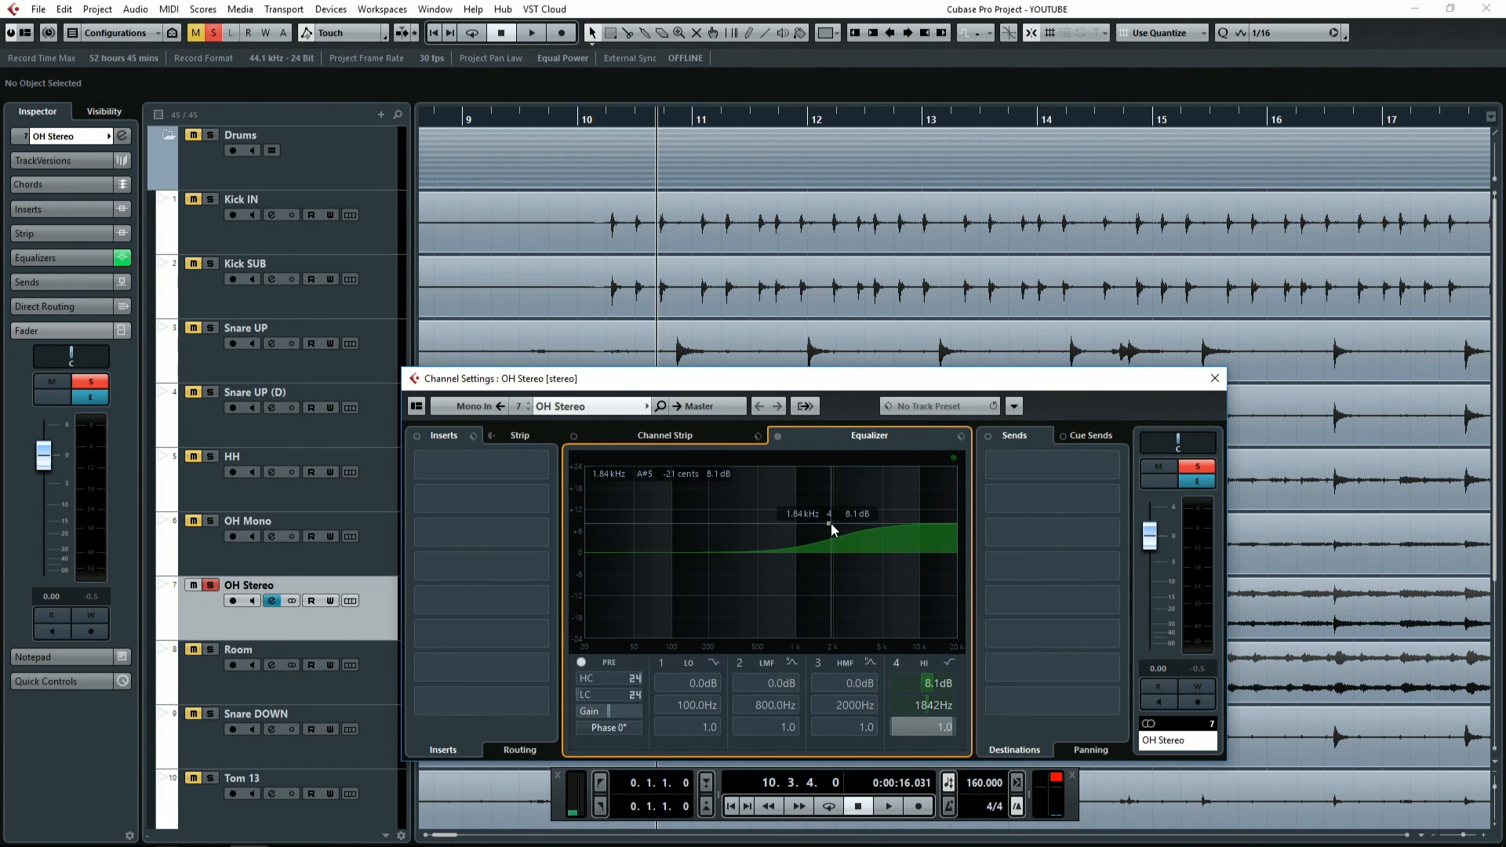
pyautogui.press('space')
pyautogui.moveTo(831, 524); pyautogui.dragTo(811, 554)
pyautogui.press('space')
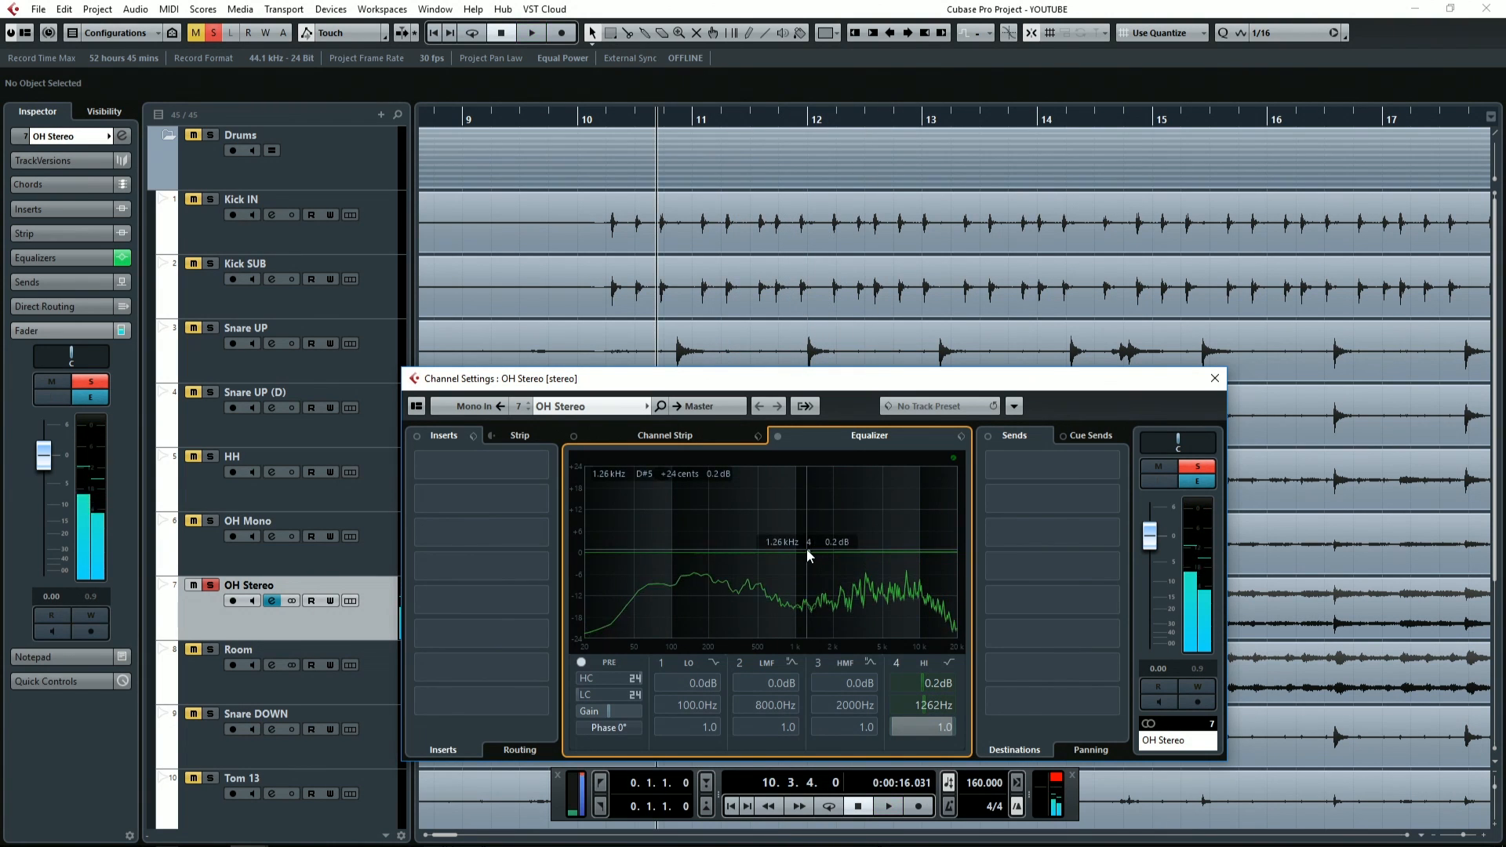
pyautogui.press('space')
pyautogui.moveTo(808, 554); pyautogui.dragTo(821, 562)
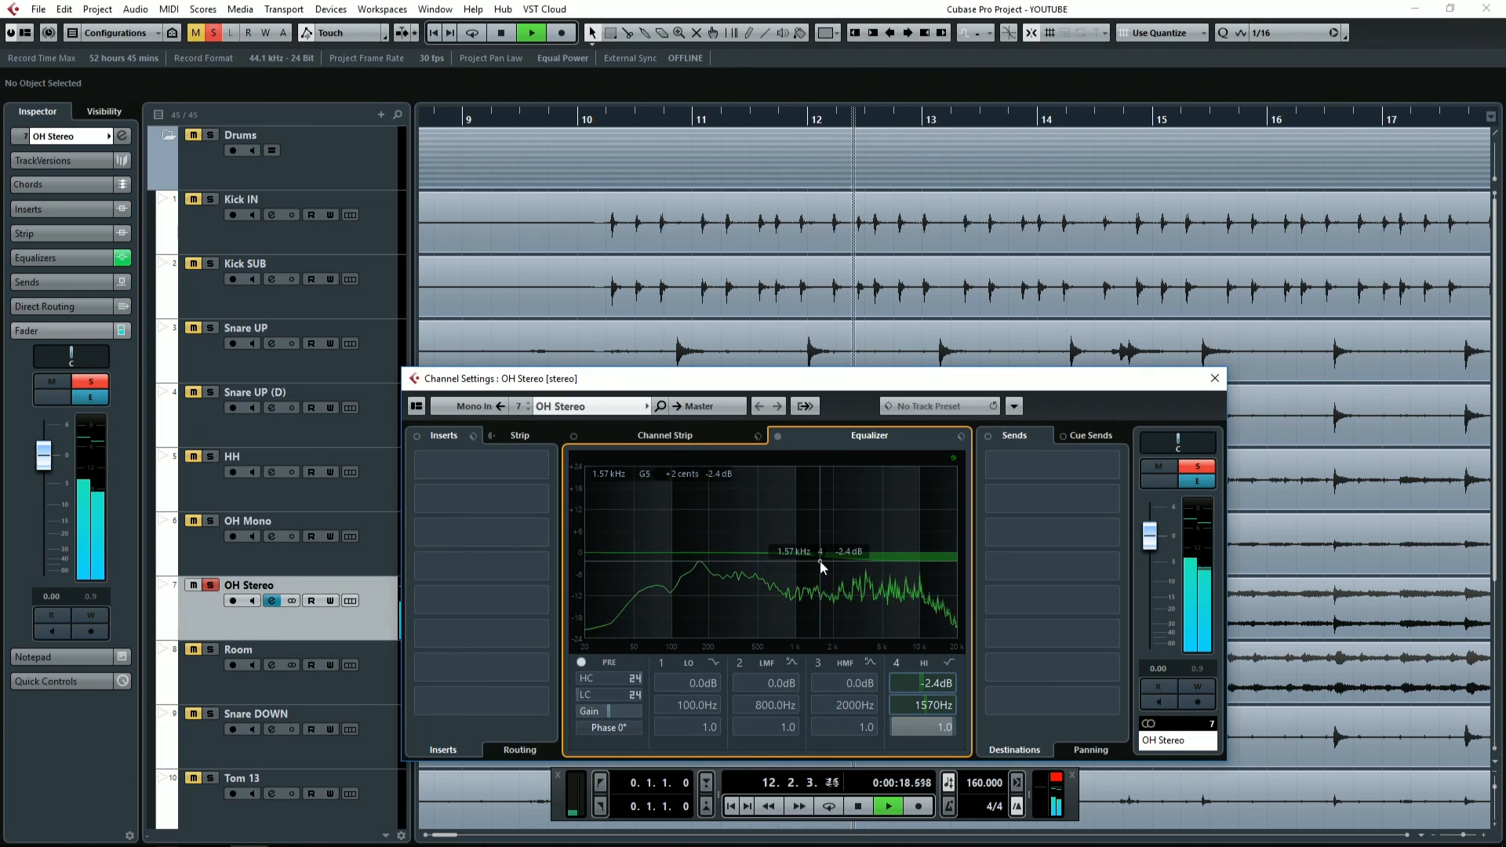
pyautogui.press('space')
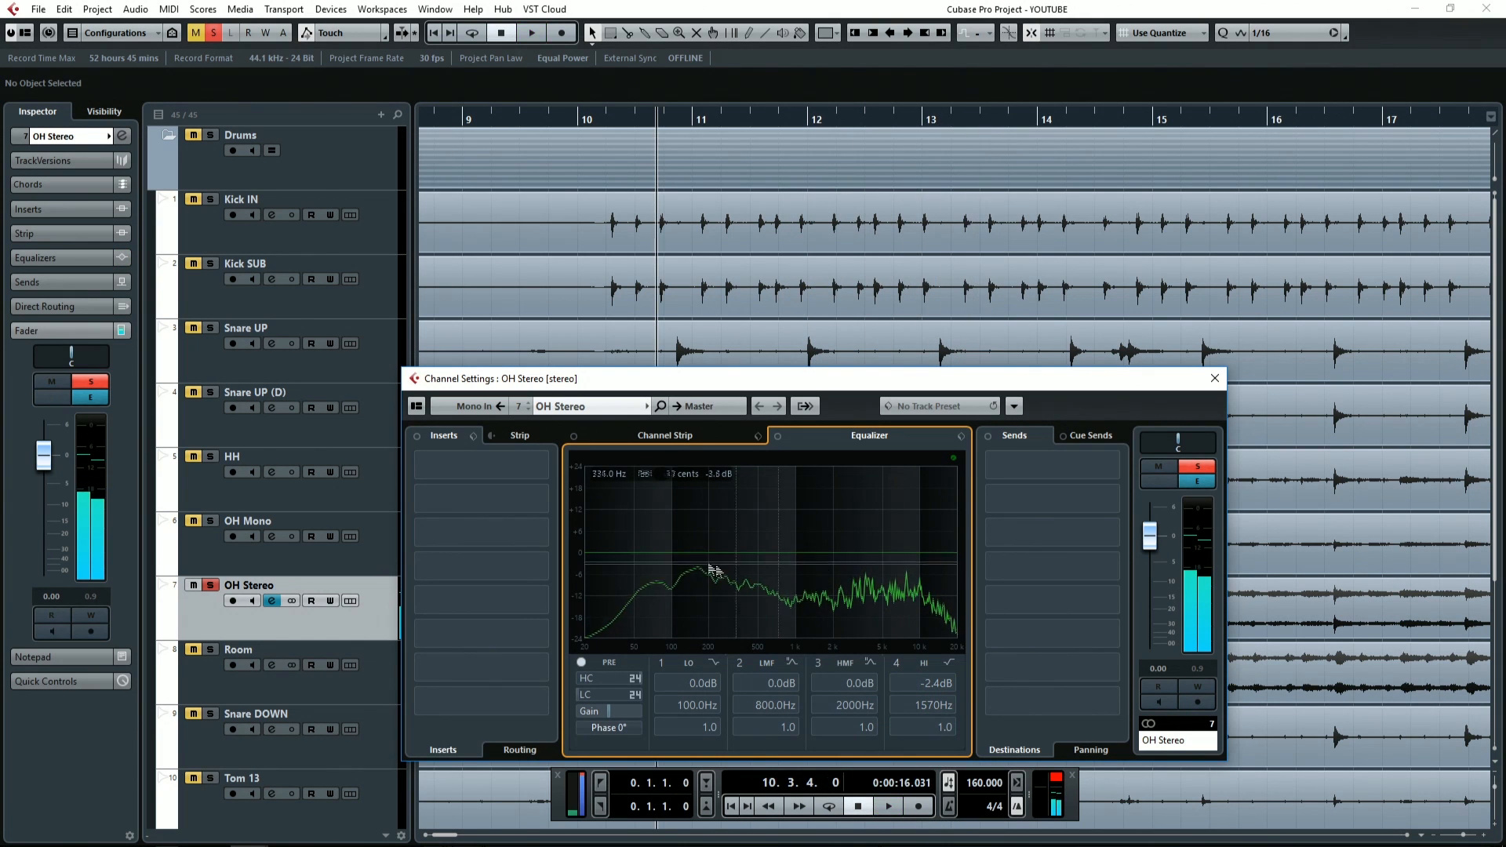
# Step: Try cutting OH Stereo's low EQ band 9.4 dB at about 312 Hz and audition the result
pyautogui.click(743, 564)
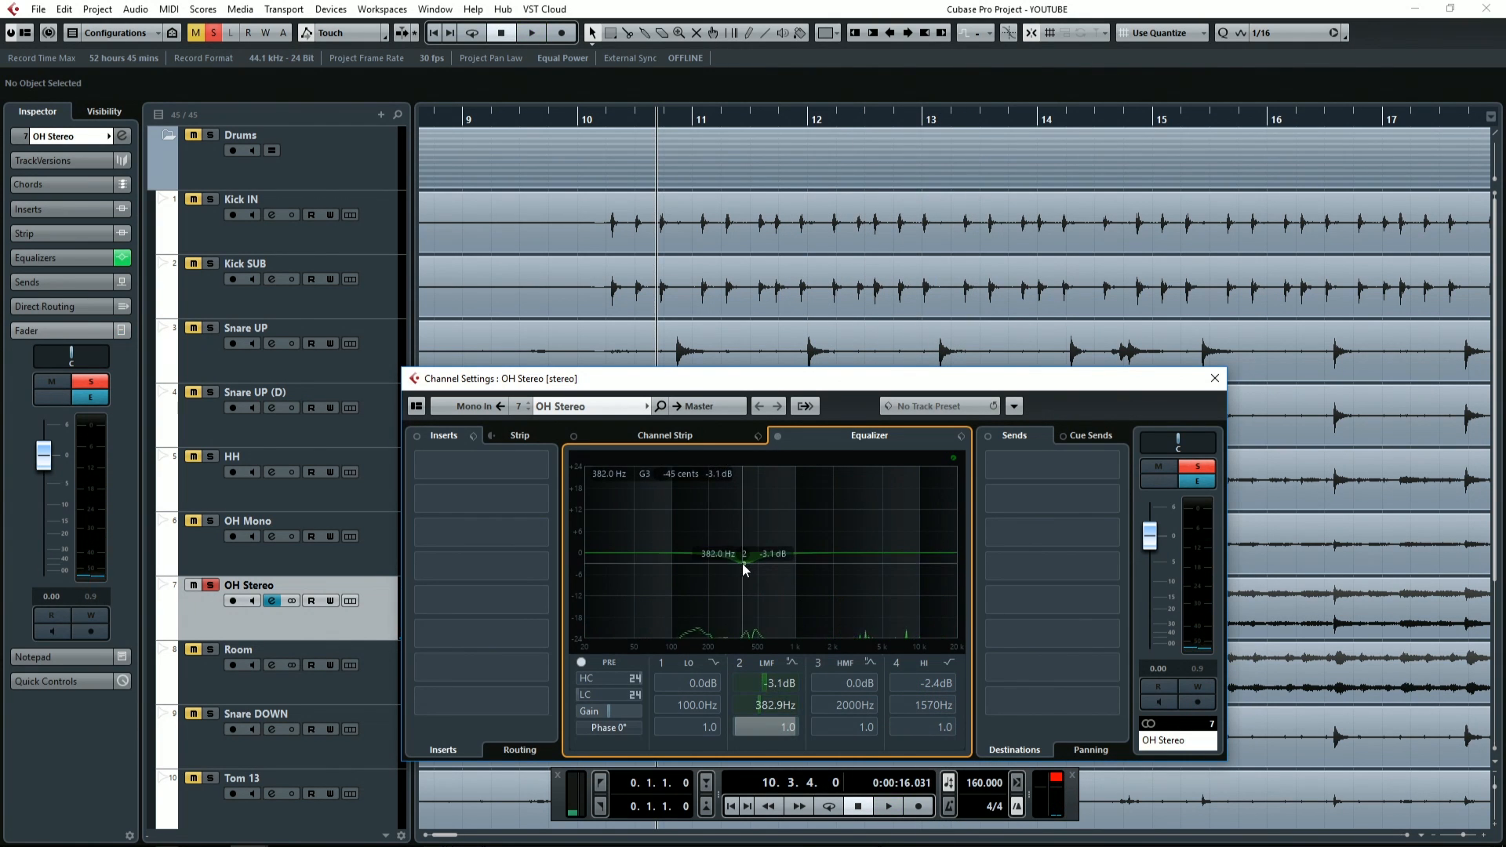
pyautogui.press('space')
pyautogui.moveTo(639, 565); pyautogui.dragTo(732, 586)
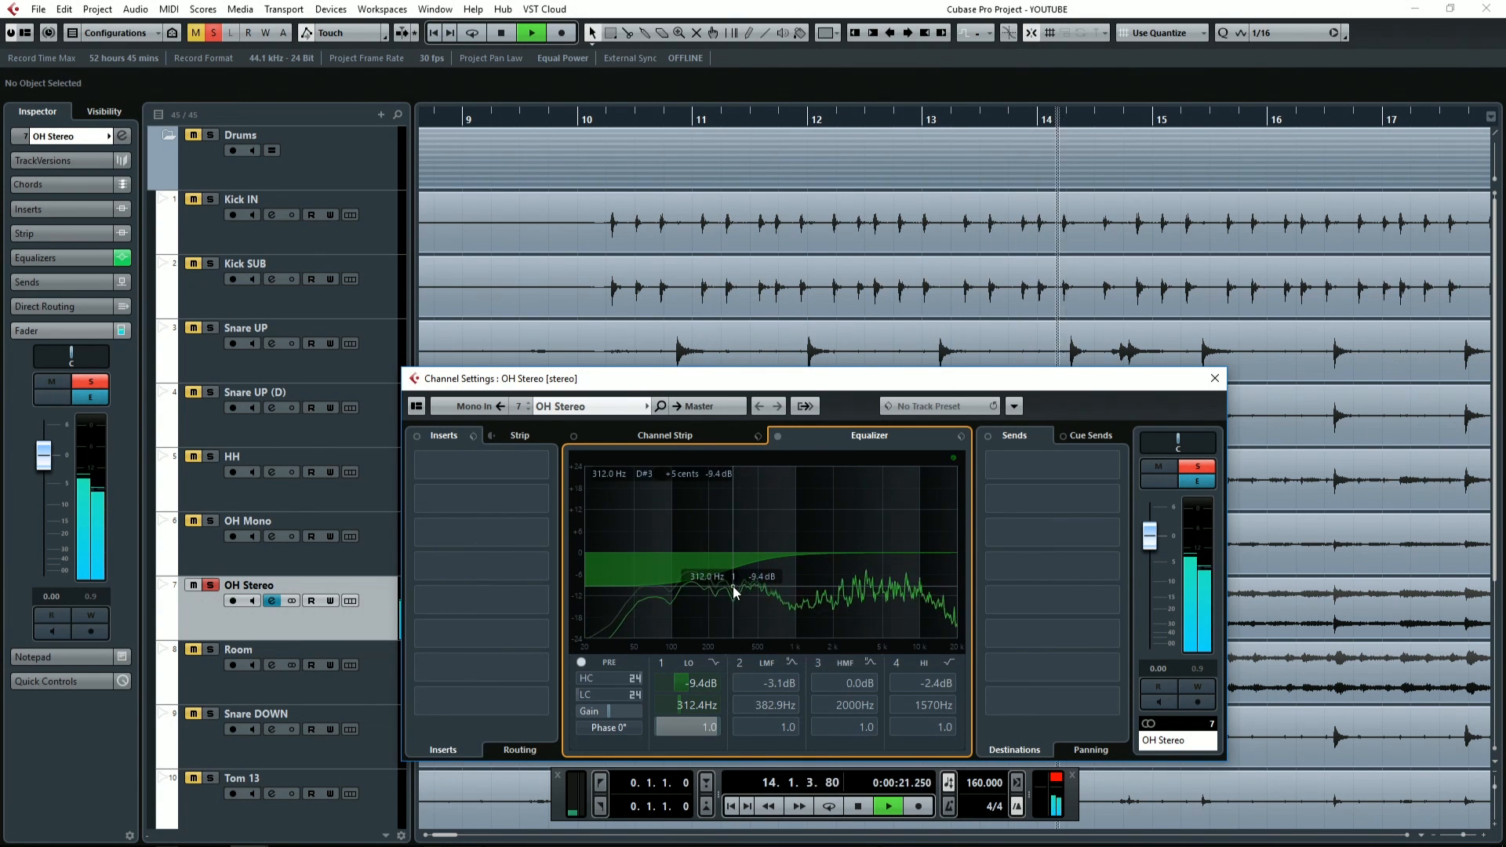
pyautogui.press('space')
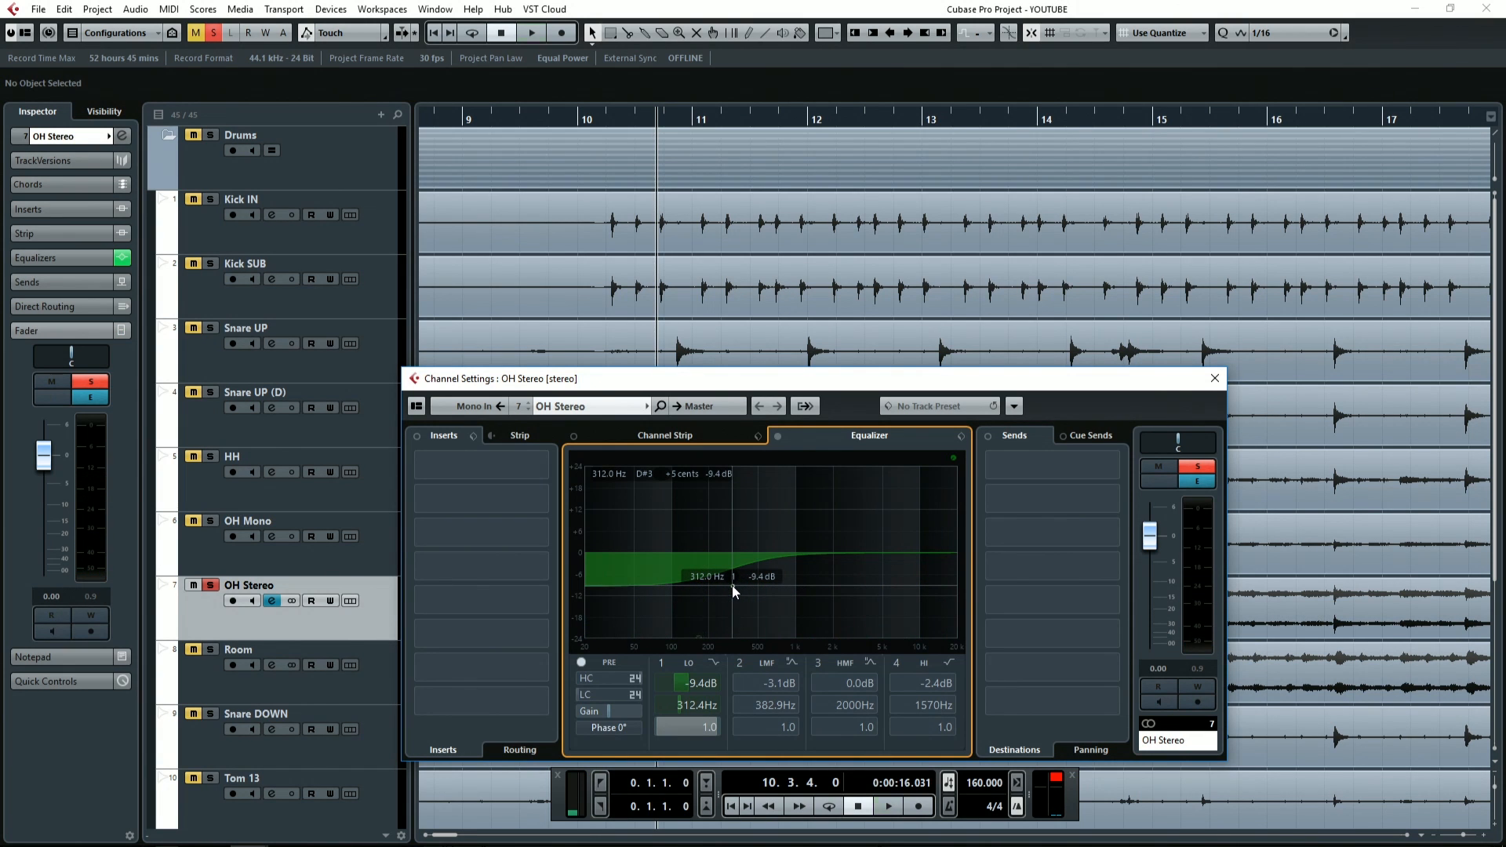
# Step: Boost OH Stereo's low EQ band 8.1 dB at about 299 Hz and audition the result
pyautogui.press('space')
pyautogui.moveTo(733, 586); pyautogui.dragTo(731, 524)
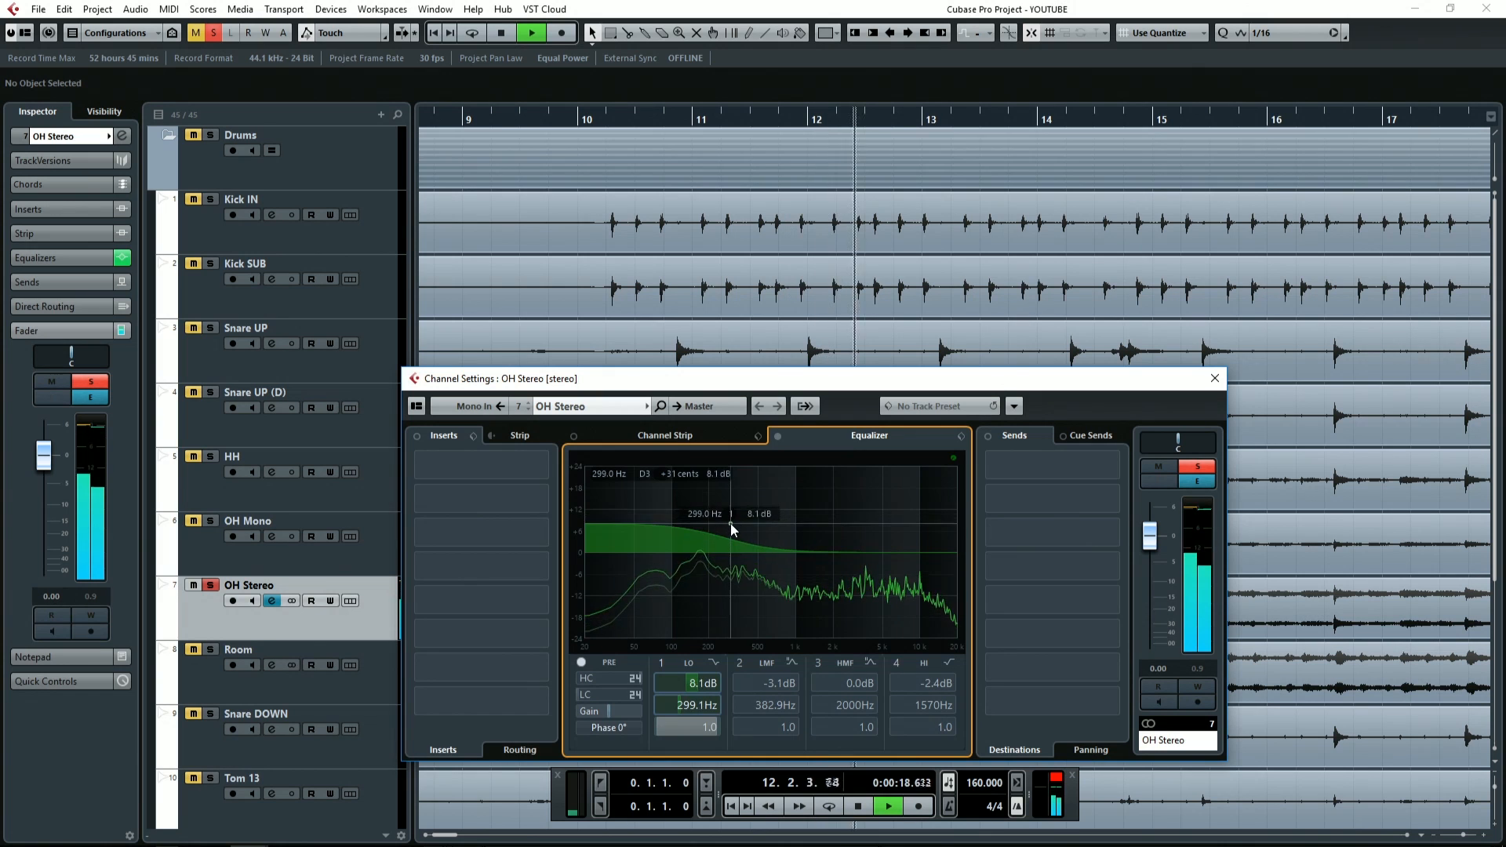
pyautogui.press('space')
pyautogui.click(212, 202)
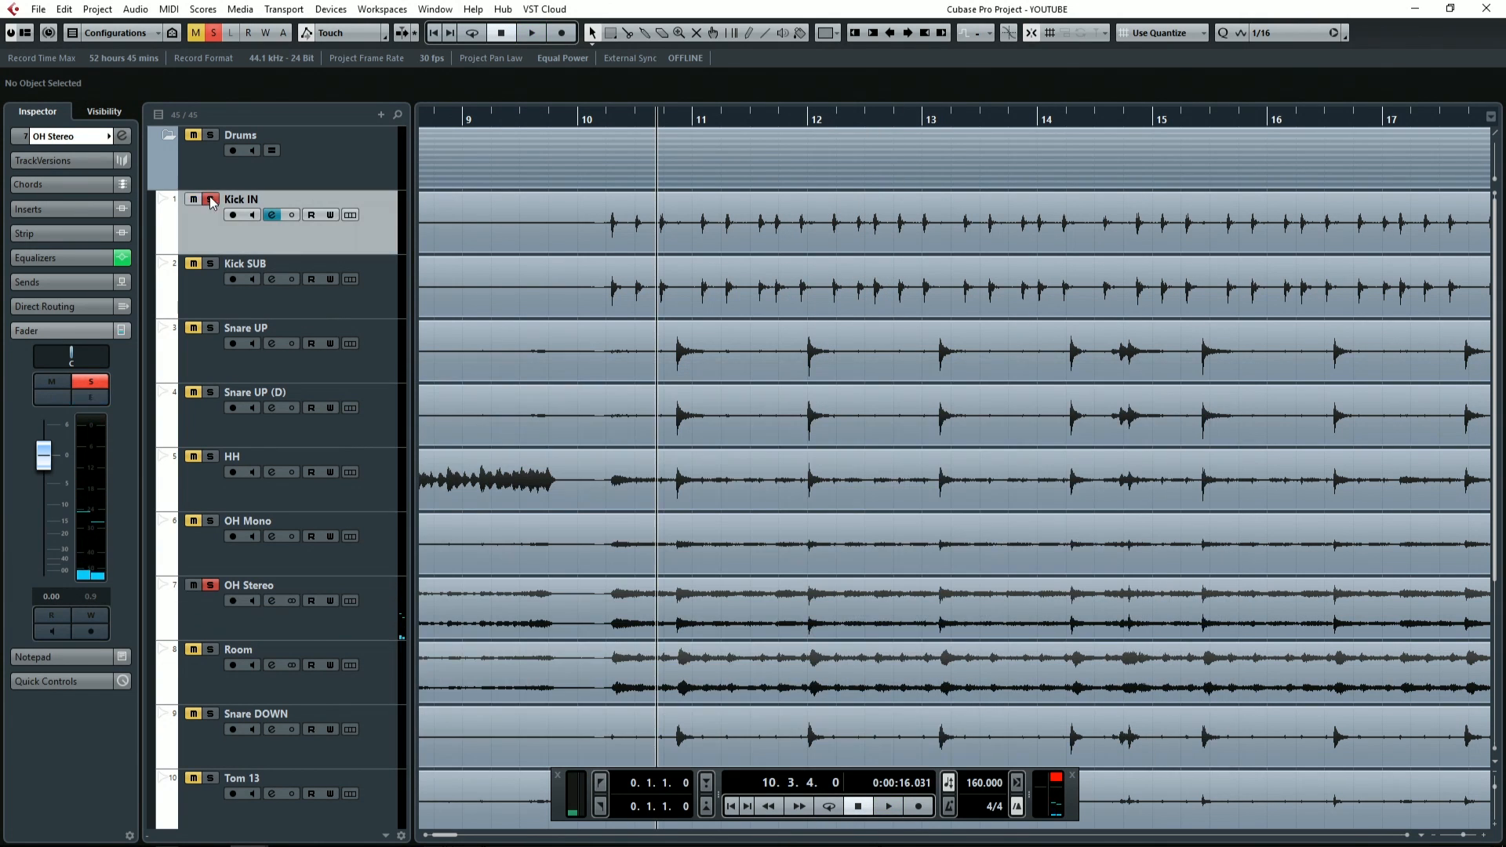
pyautogui.click(211, 328)
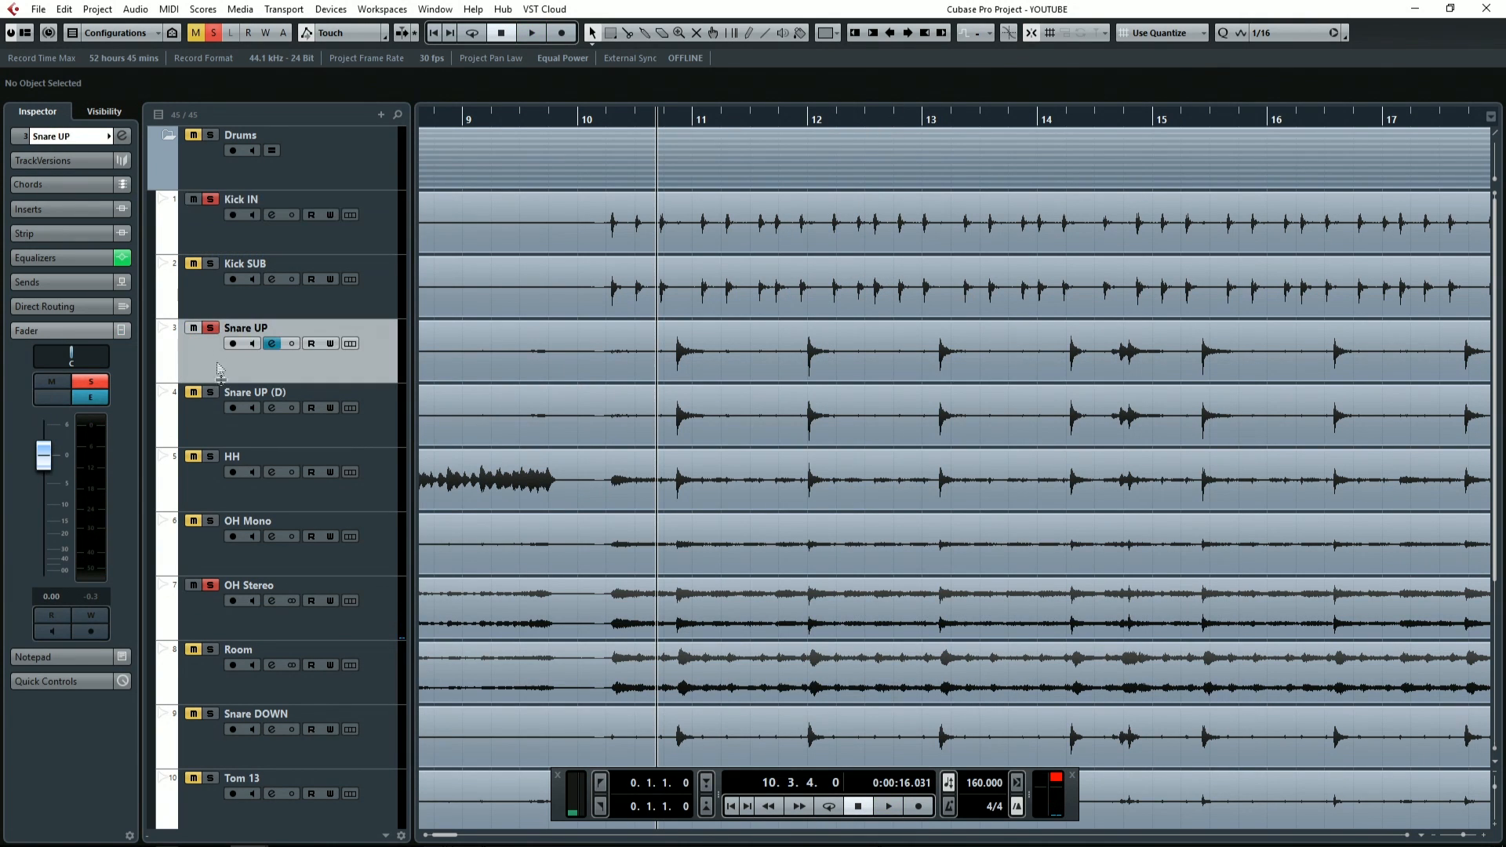
pyautogui.click(274, 601)
# Step: Try a 13.7 dB boost at about 331 Hz on OH Stereo's low EQ band, then a 0.9 dB cut at about 282 Hz, auditioning both
pyautogui.moveTo(735, 549); pyautogui.dragTo(736, 502)
pyautogui.press('space')
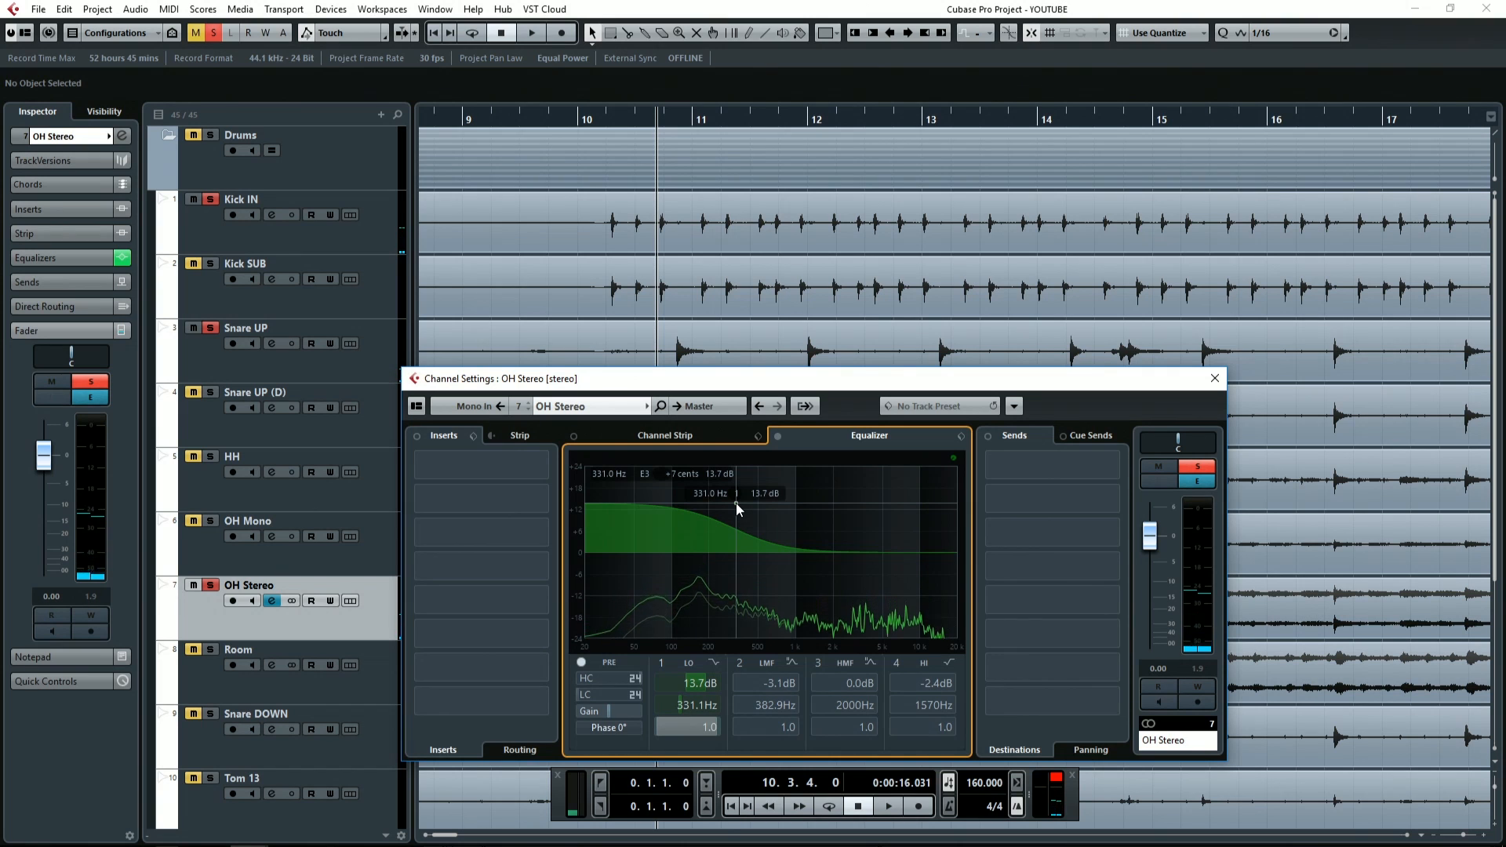
pyautogui.press('space')
pyautogui.moveTo(736, 502); pyautogui.dragTo(729, 557)
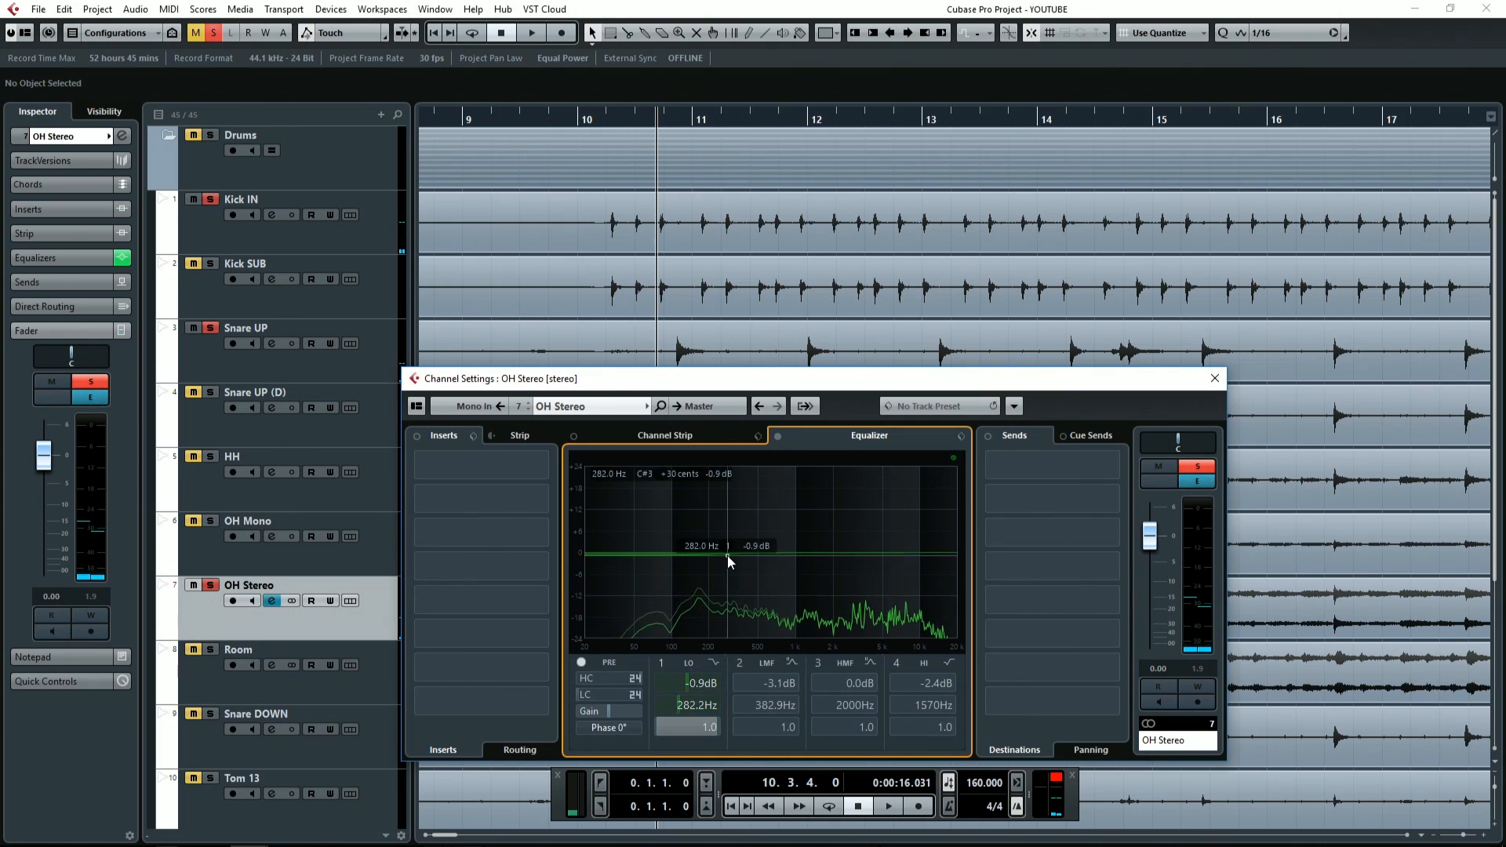
pyautogui.press('space')
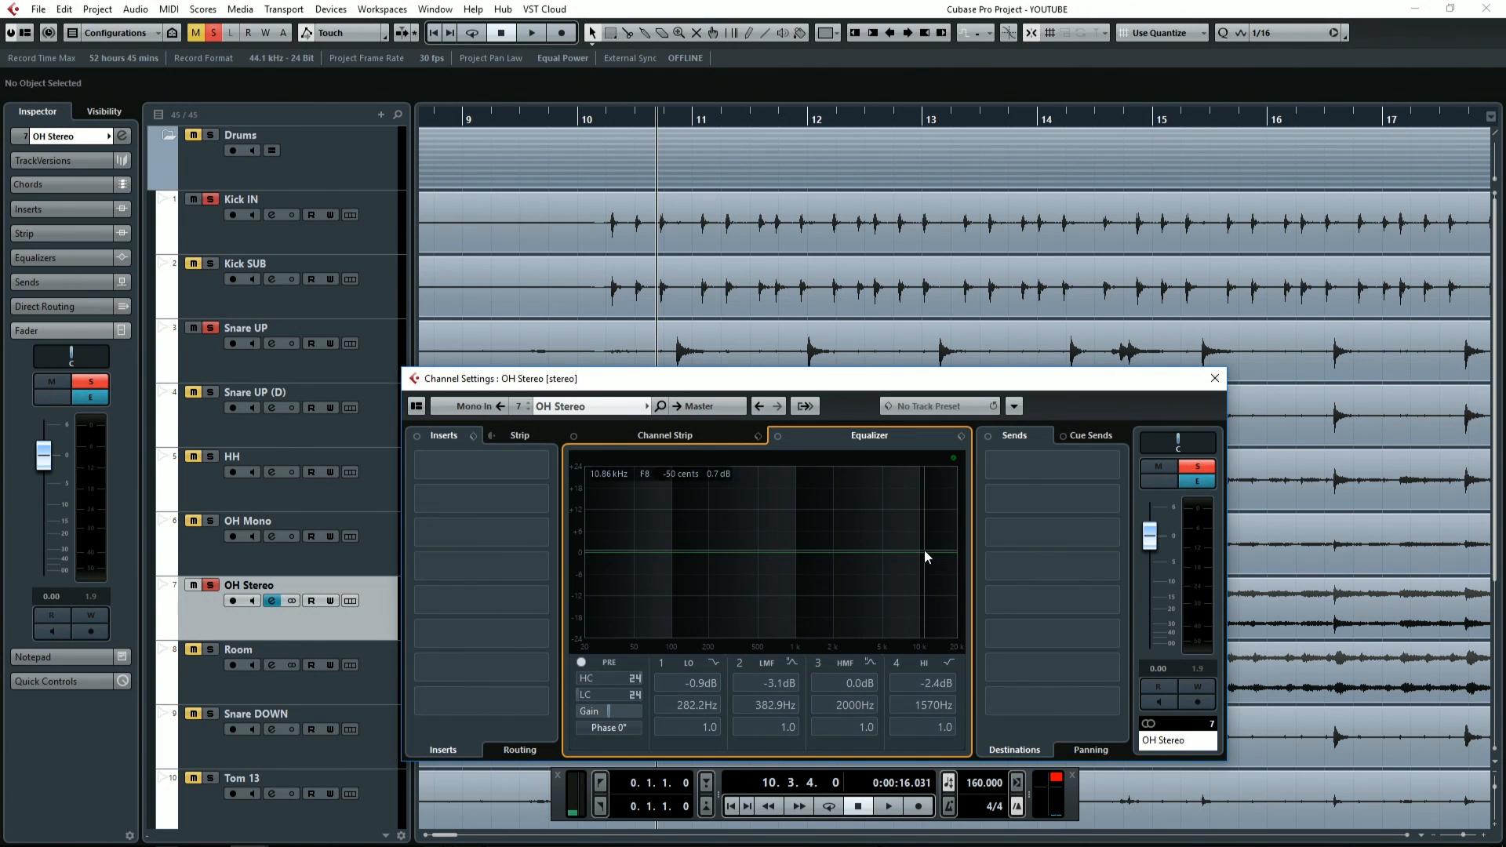
# Step: Cut OH Stereo's high EQ band 8.5 dB at about 2.39 kHz and audition it with the kick and snare
pyautogui.click(925, 552)
pyautogui.moveTo(925, 552); pyautogui.dragTo(845, 588)
pyautogui.press('space')
pyautogui.press('space')
pyautogui.press('space')
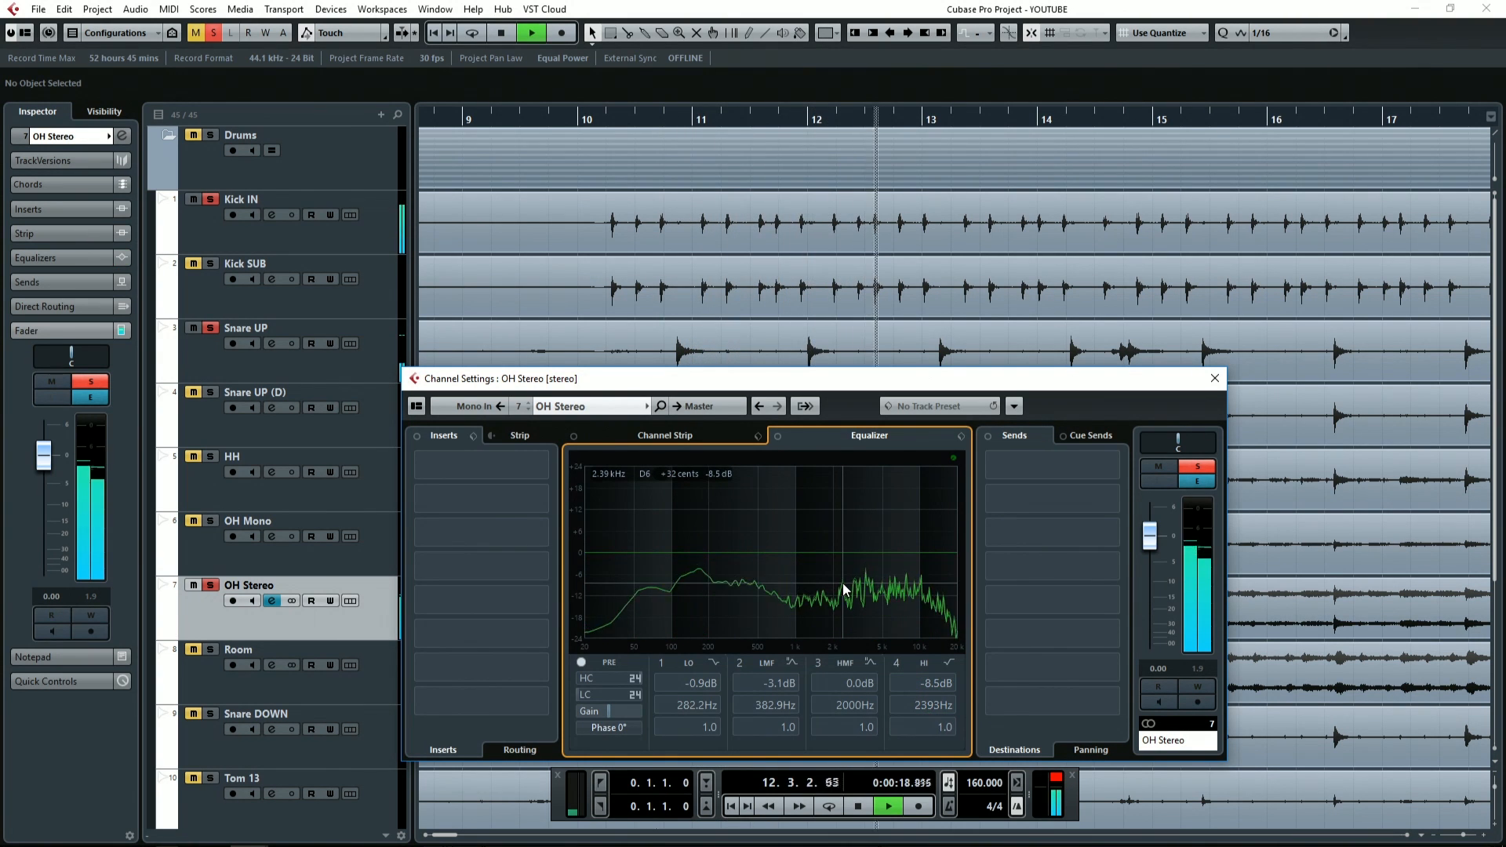
pyautogui.press('space')
# Step: Cut OH Stereo's low EQ band further during playback and lower its fader to about -3.17 dB
pyautogui.moveTo(727, 556); pyautogui.dragTo(754, 578)
pyautogui.press('space')
pyautogui.moveTo(1149, 537)
pyautogui.mouseDown()
pyautogui.moveTo(1145, 565)
pyautogui.moveTo(1156, 560)
pyautogui.mouseUp()
pyautogui.press('space')
pyautogui.click(1214, 379)
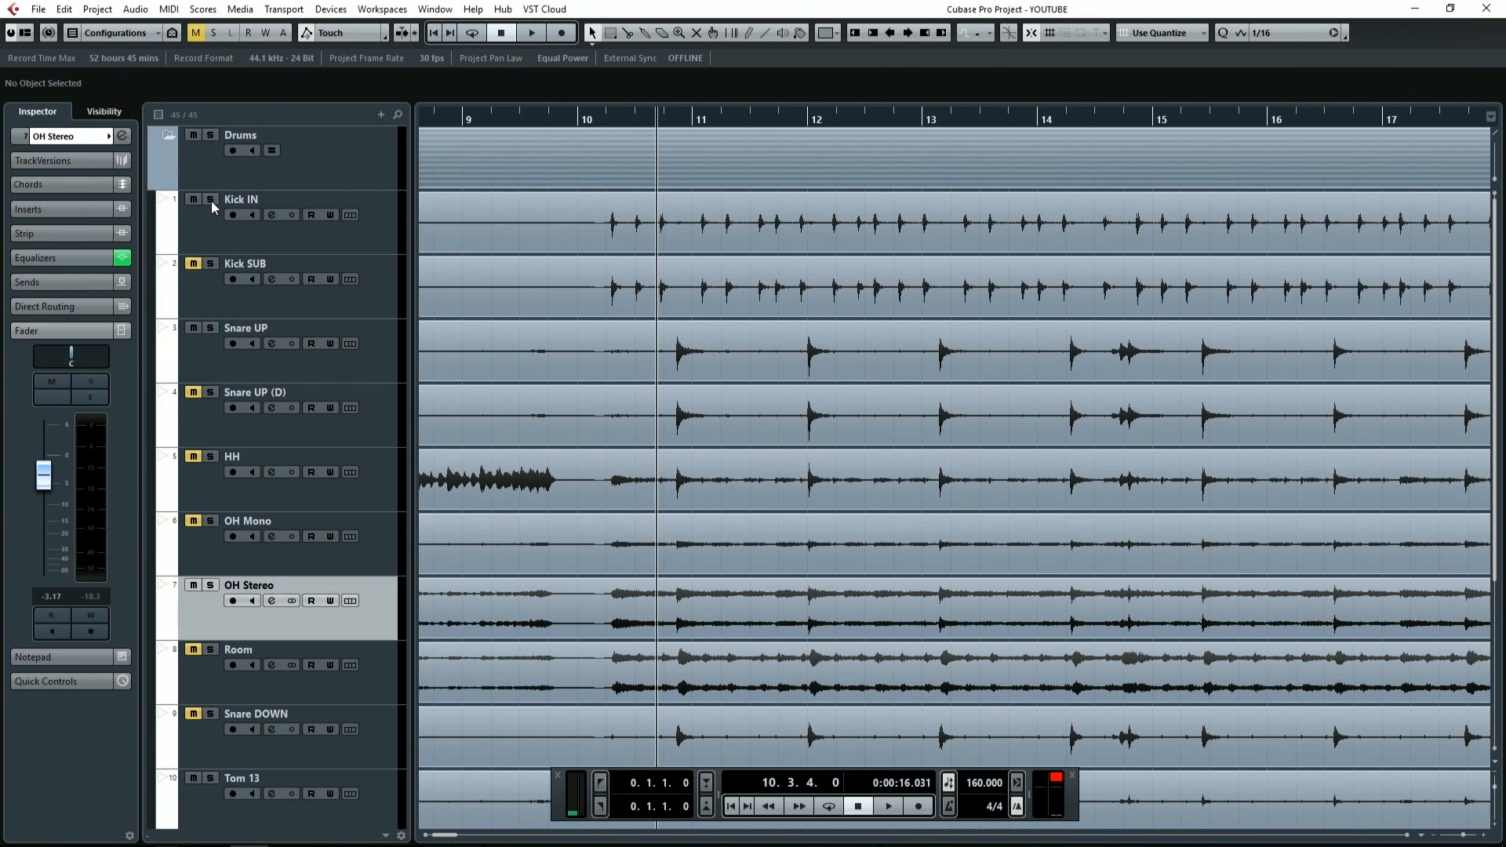
# Step: Solo the Room track and audition it with its channel settings open
pyautogui.scroll(-4, 271, 490)
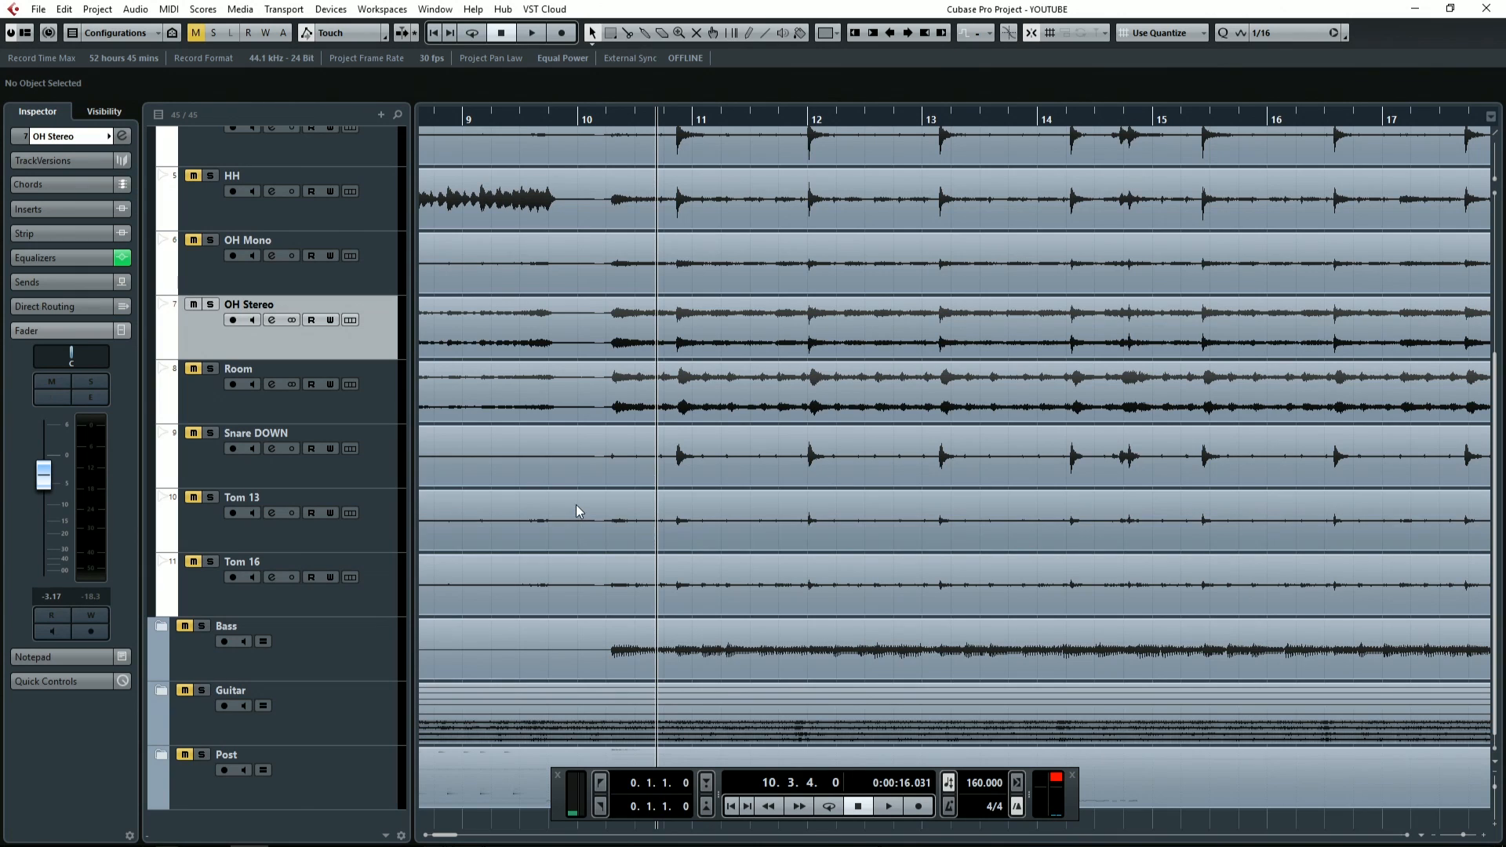
pyautogui.scroll(4, 576, 505)
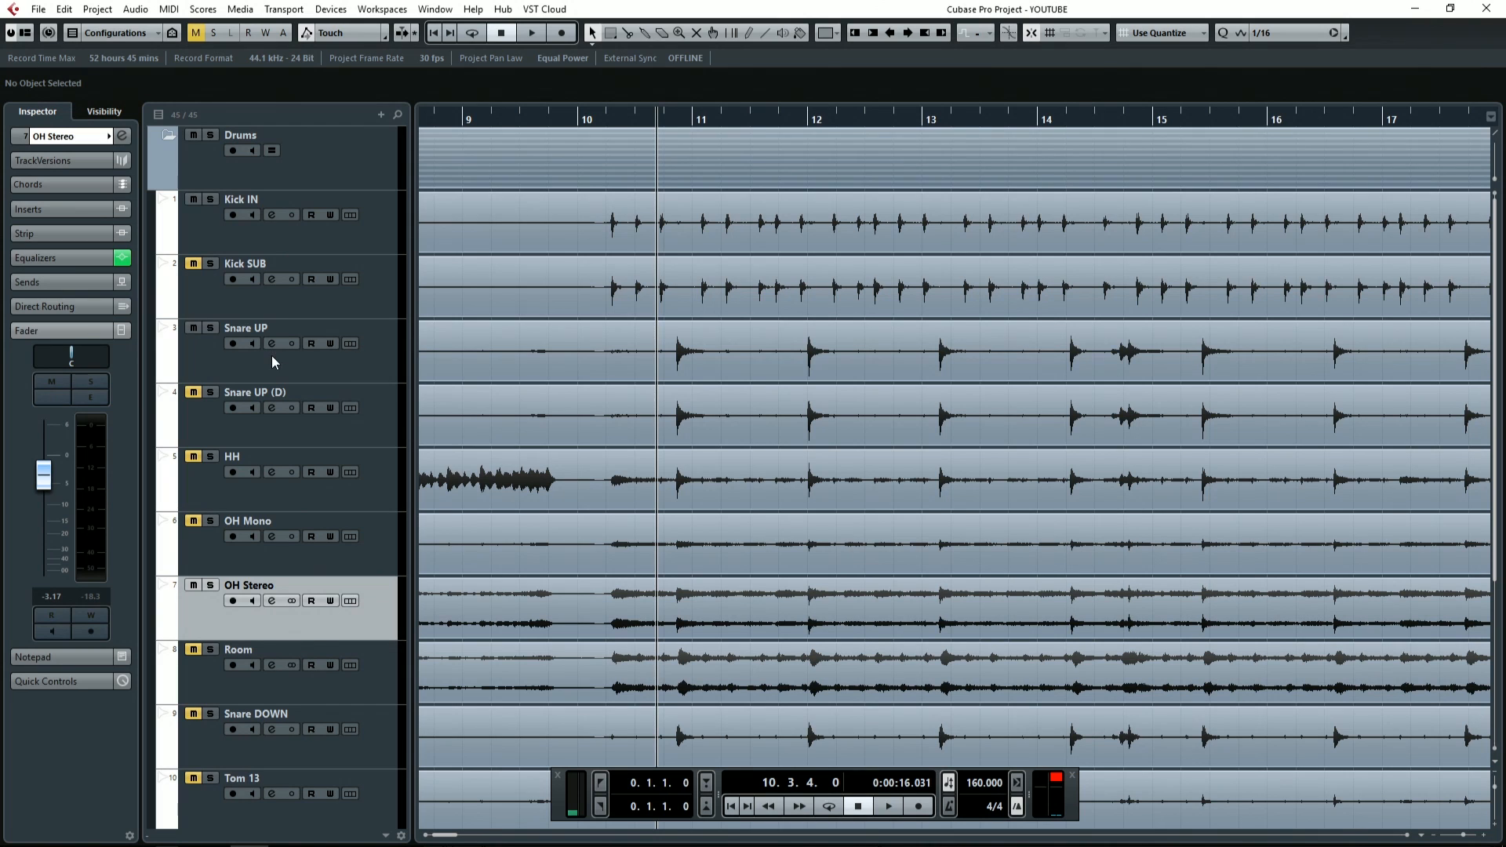
pyautogui.click(211, 656)
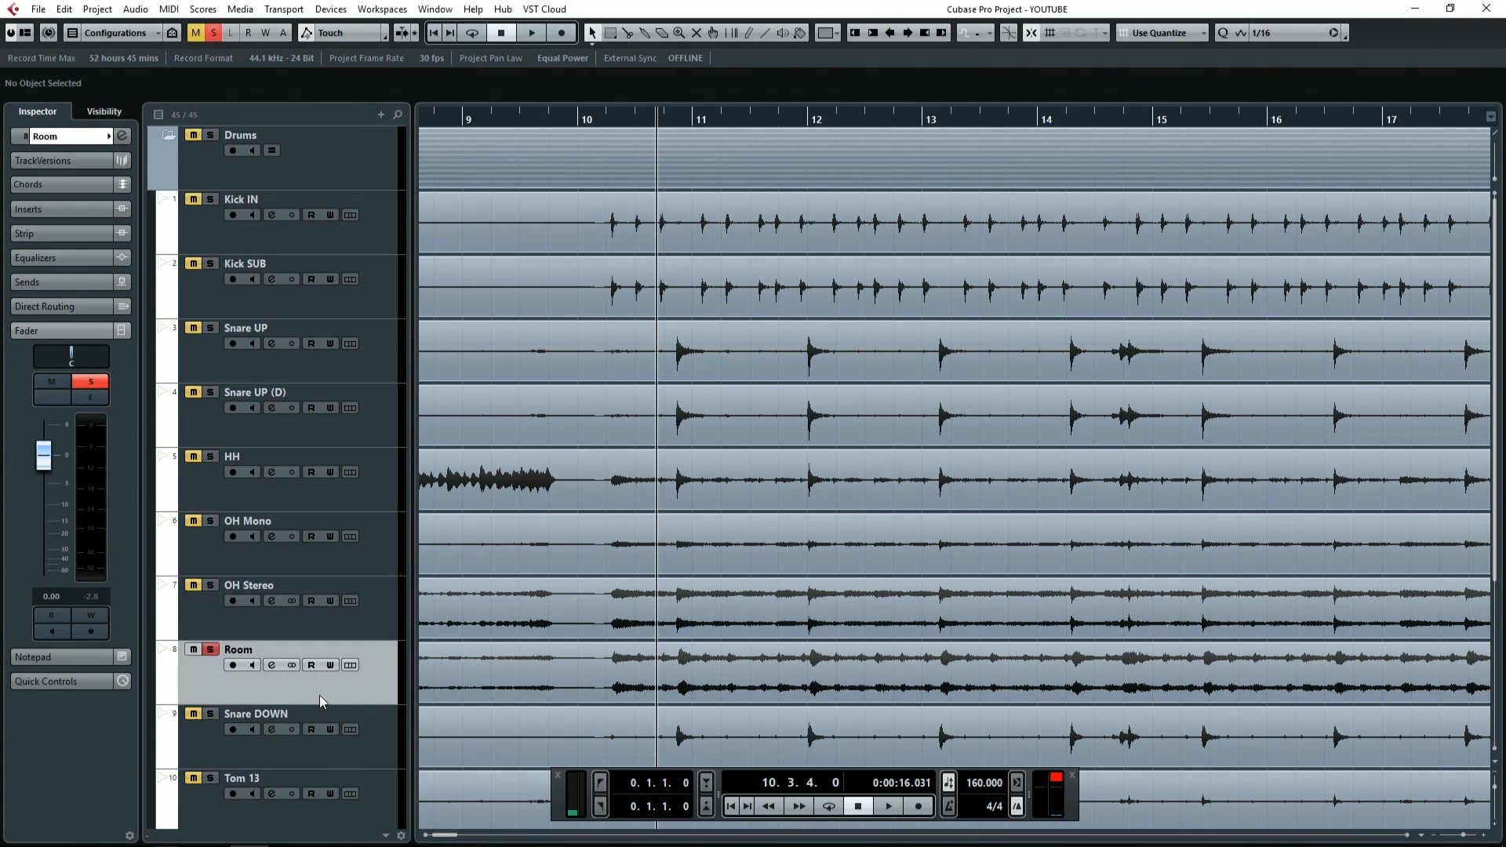
pyautogui.click(272, 667)
pyautogui.press('space')
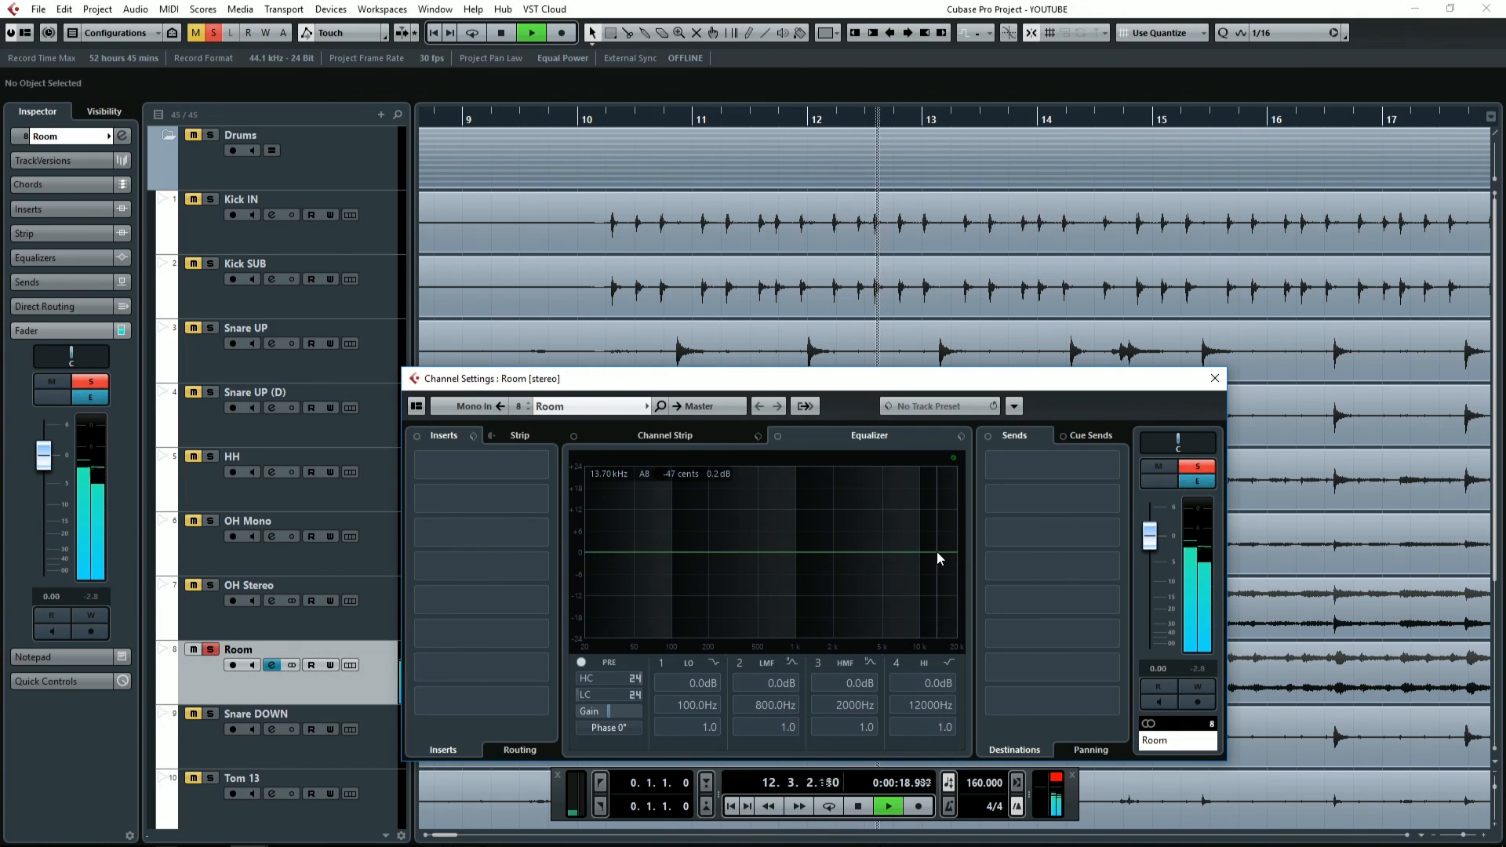
pyautogui.press('space')
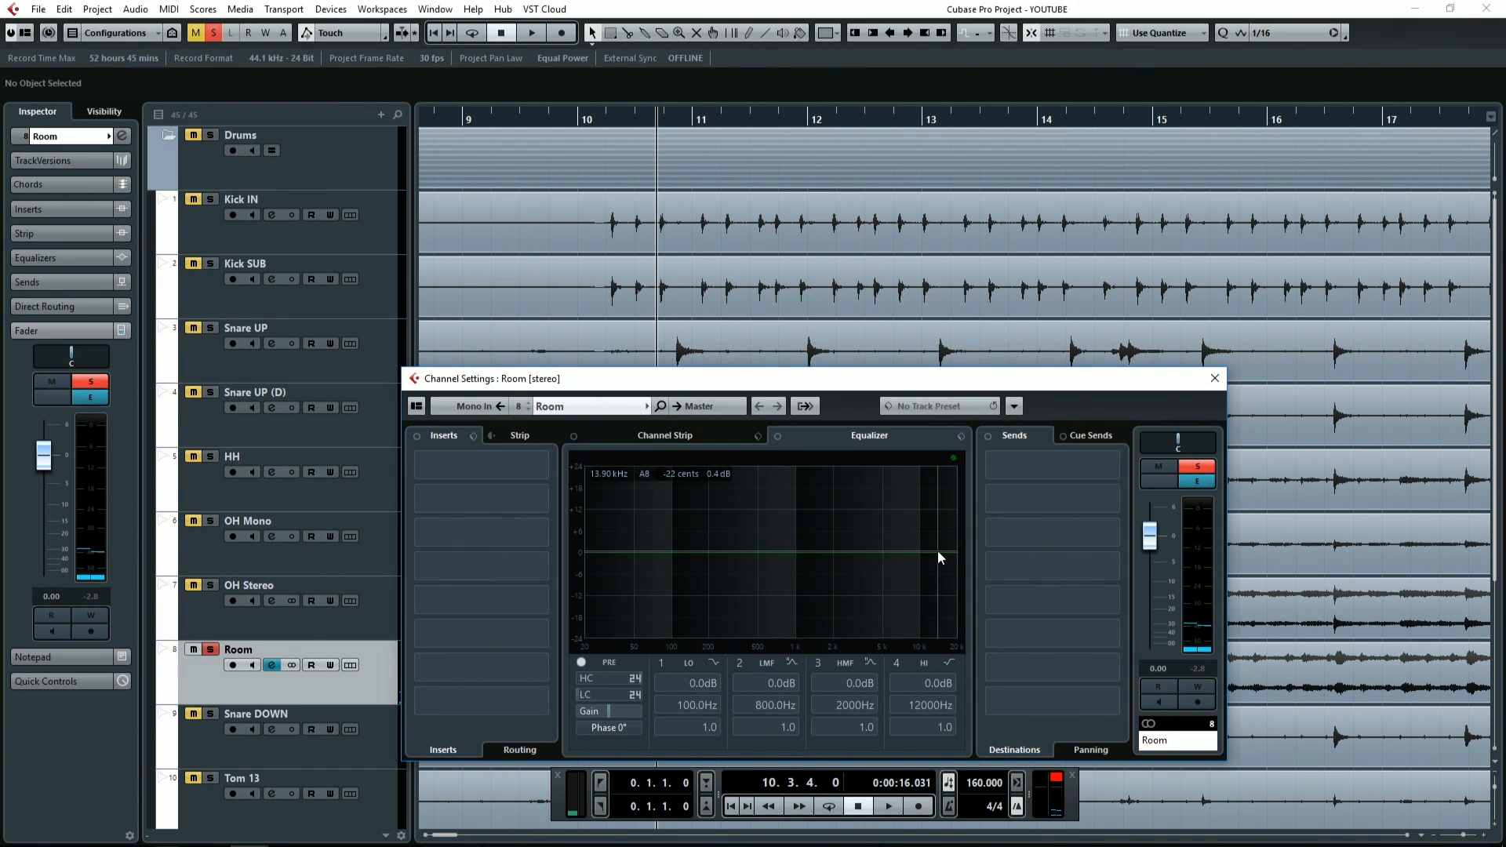
# Step: Cut Room's high EQ band 10.9 dB at about 2.1 kHz and audition the result
pyautogui.press('space')
pyautogui.moveTo(939, 553); pyautogui.dragTo(835, 598)
pyautogui.press('space')
pyautogui.press('space')
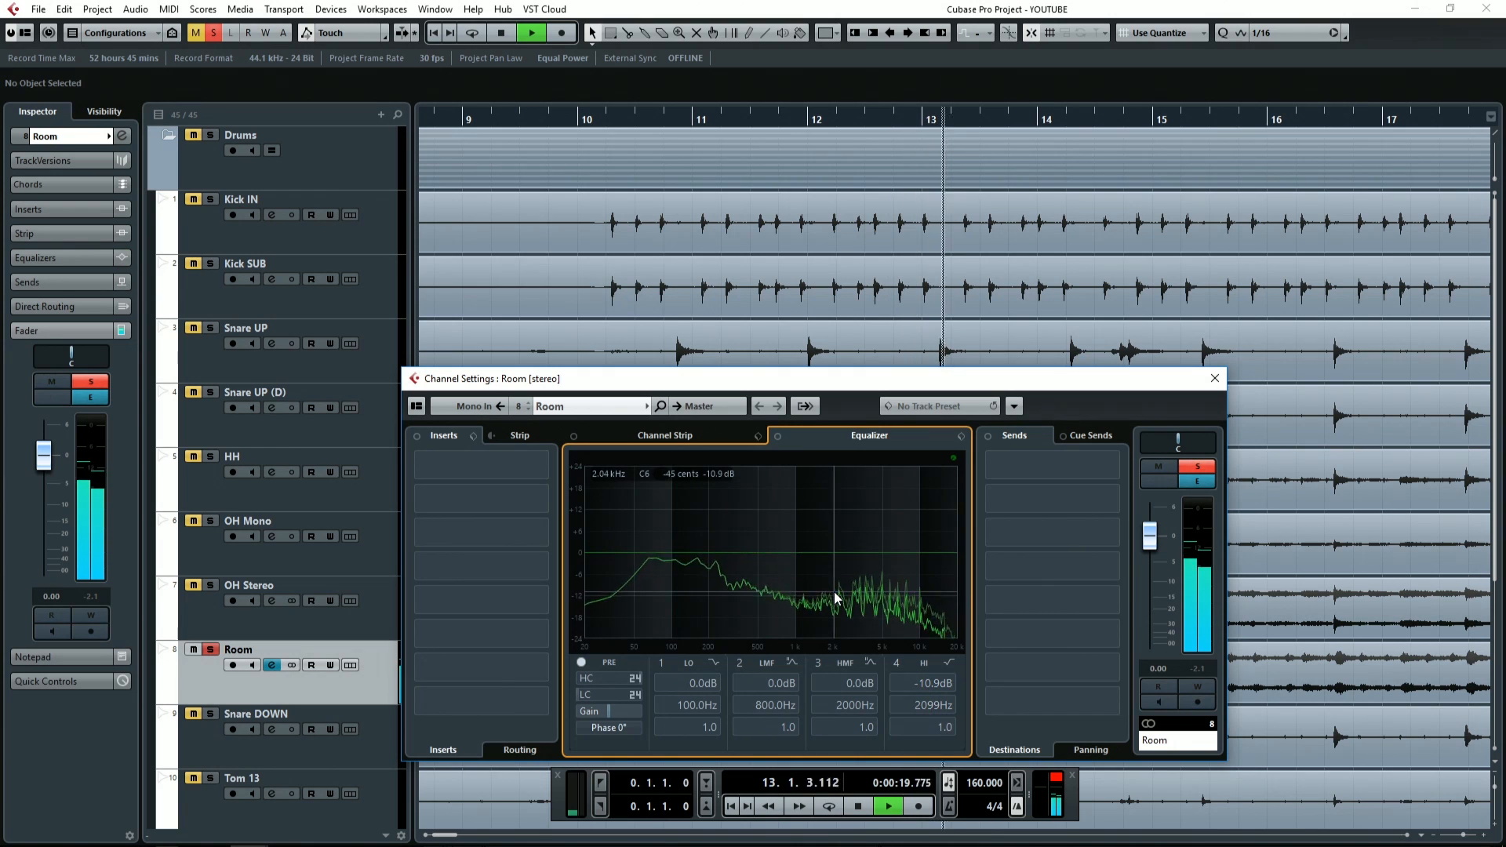
pyautogui.press('space')
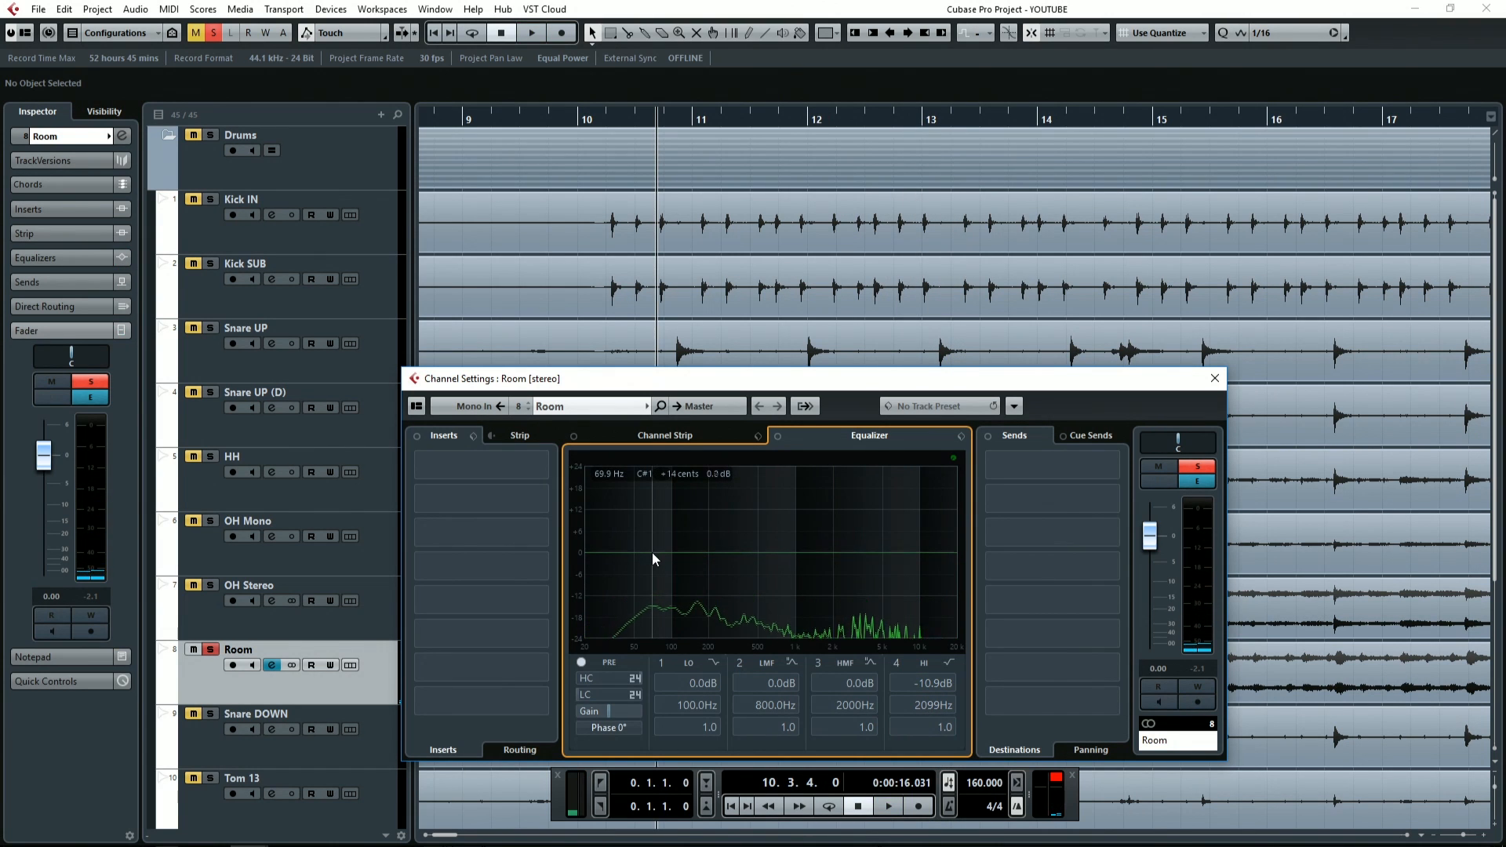
# Step: Boost Room's low EQ band 6.8 dB at about 220 Hz, audition it and close the channel settings
pyautogui.press('space')
pyautogui.moveTo(652, 552); pyautogui.dragTo(715, 534)
pyautogui.press('space')
pyautogui.press('space')
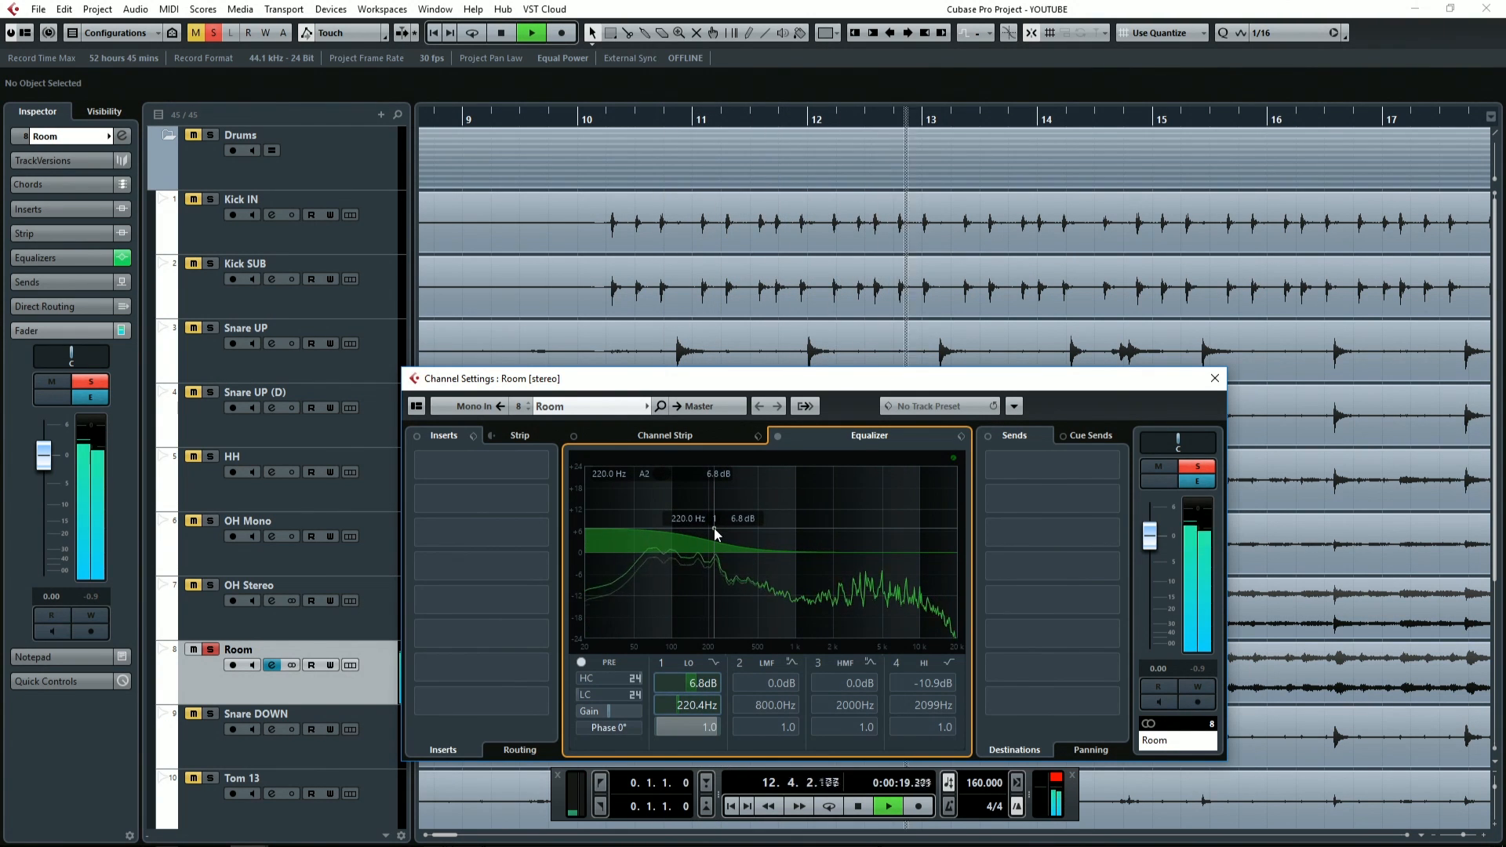
pyautogui.click(1215, 378)
pyautogui.press('space')
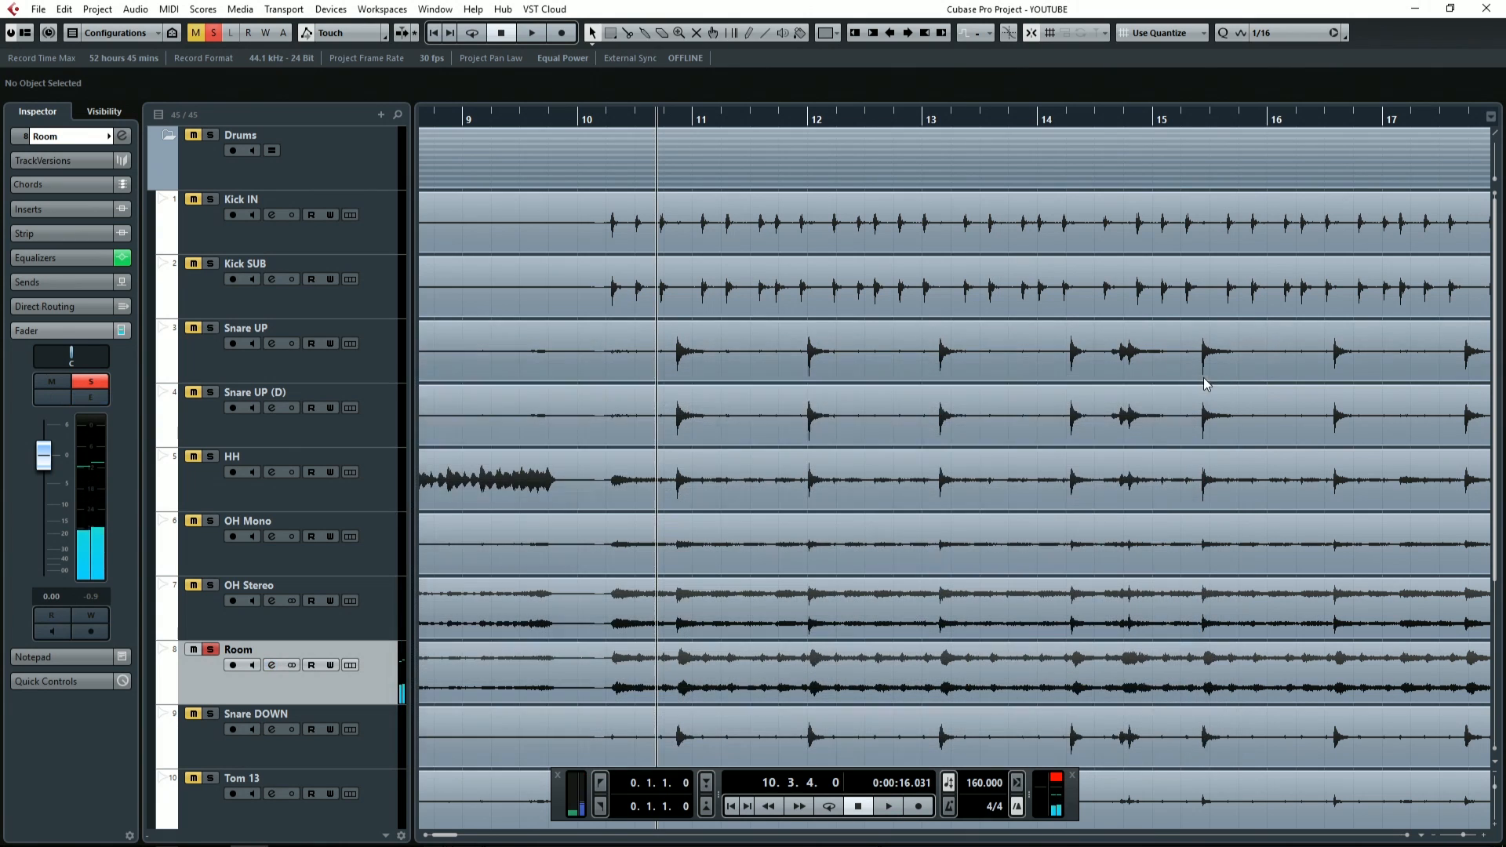
# Step: Solo OH Stereo, Kick IN and Snare UP alongside the Room track
pyautogui.click(212, 587)
pyautogui.click(211, 200)
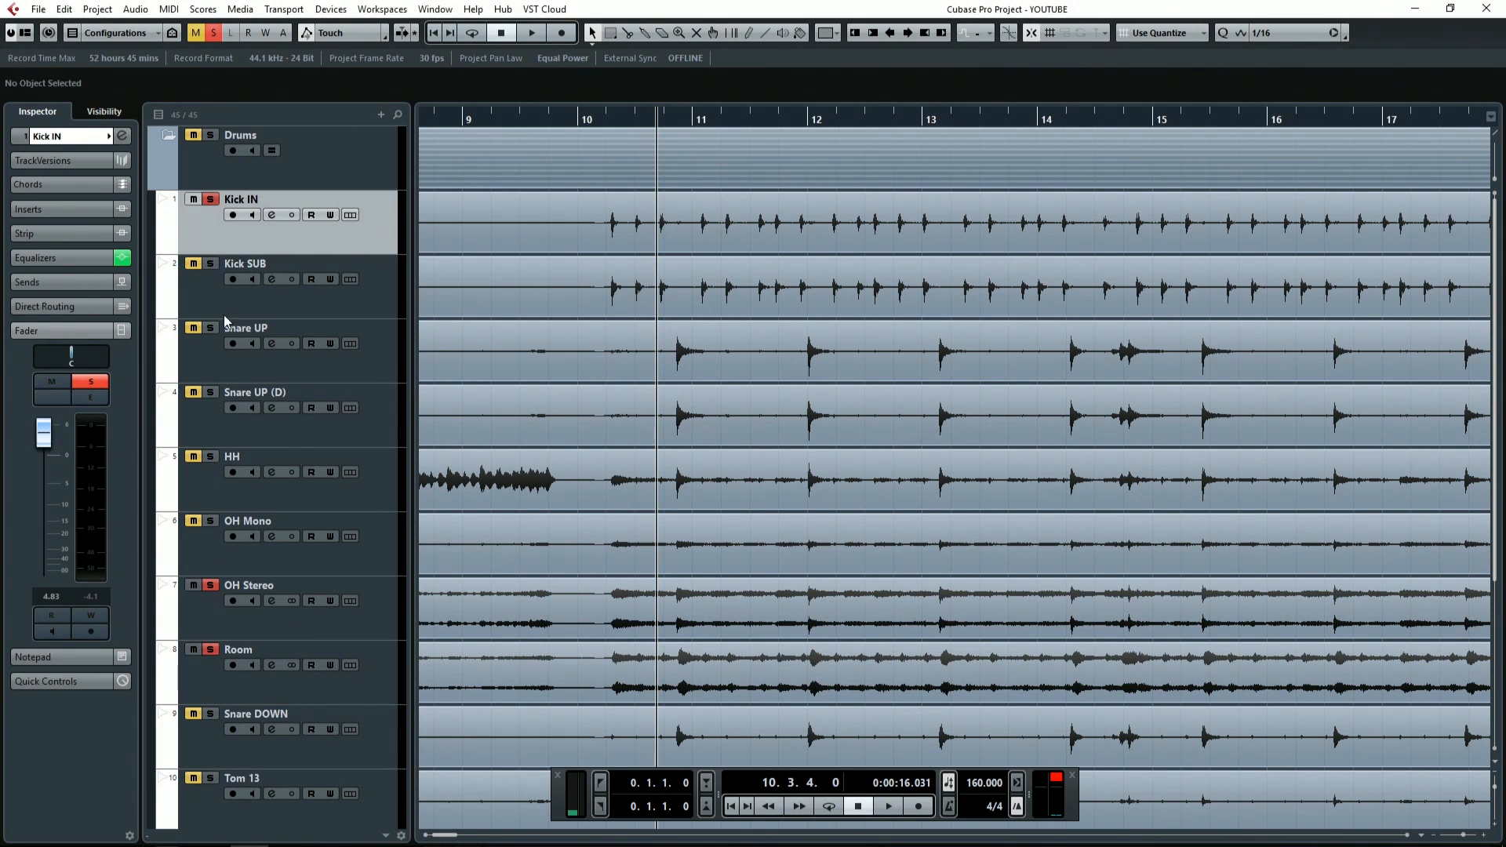
pyautogui.click(211, 329)
# Step: Lower Room's fader to about -9.57 dB while the soloed drum tracks play
pyautogui.click(210, 665)
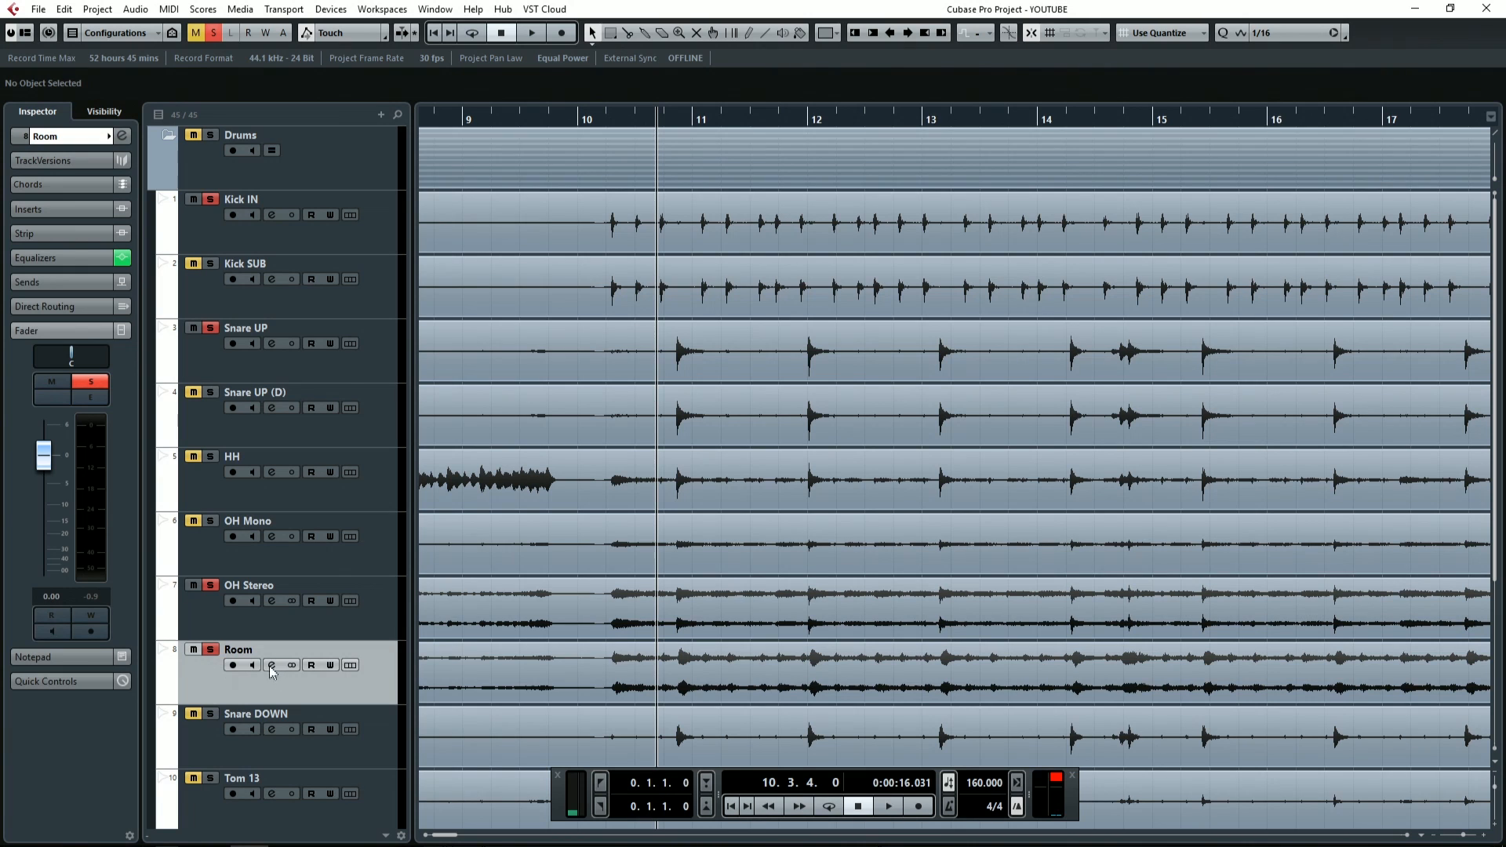
pyautogui.moveTo(43, 455); pyautogui.dragTo(56, 512)
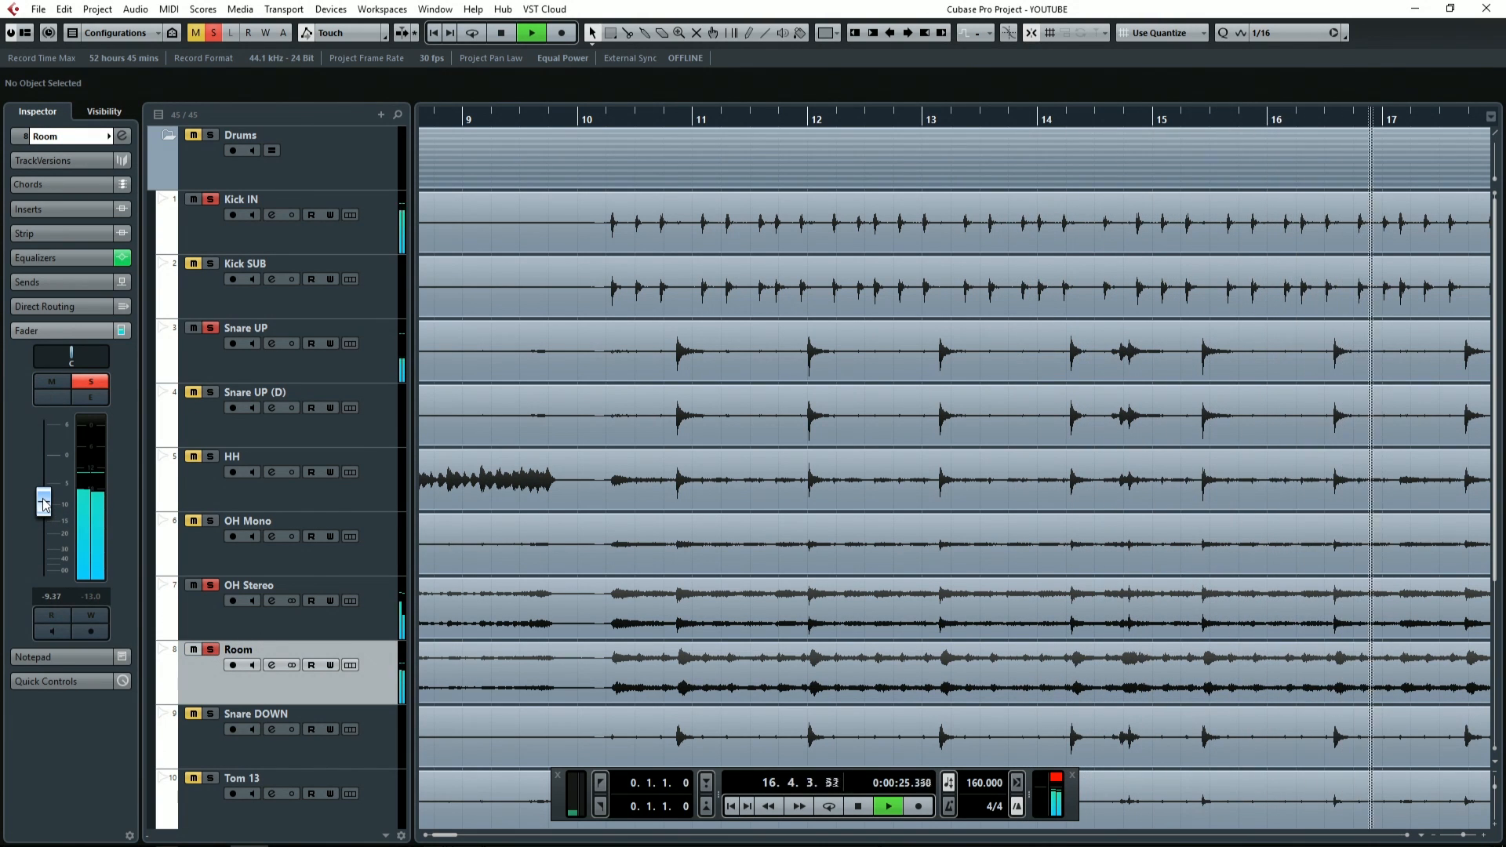
pyautogui.moveTo(44, 508); pyautogui.dragTo(44, 504)
pyautogui.click(212, 650)
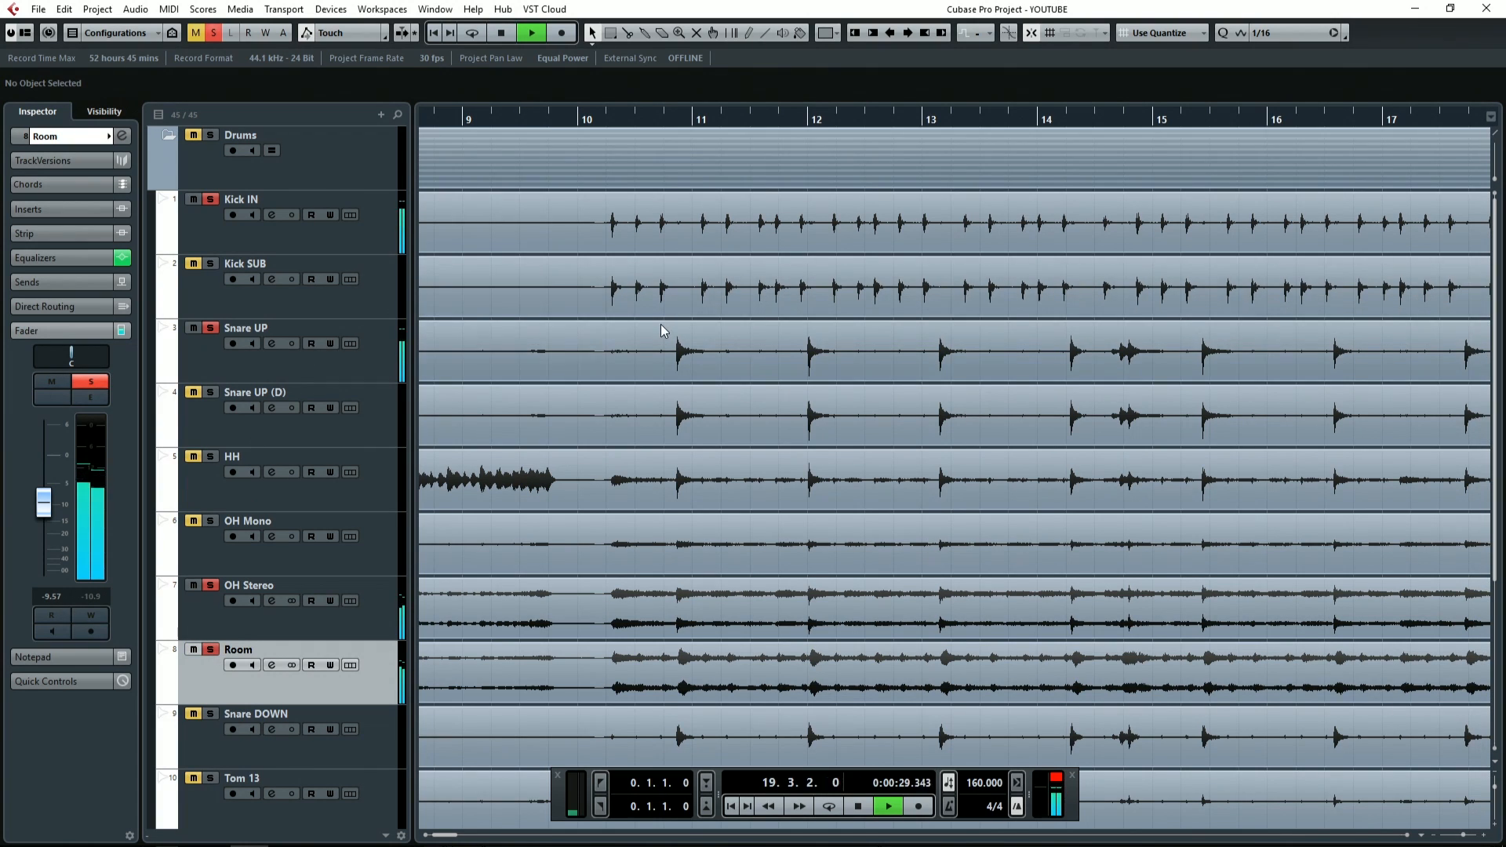
# Step: Stop playback, place the playhead at 18.4.3.0 before the tom fill, and solo Tom 13 with its channel settings open
pyautogui.scroll(-5, 661, 323)
pyautogui.press('space')
pyautogui.scroll(-3, 902, 329)
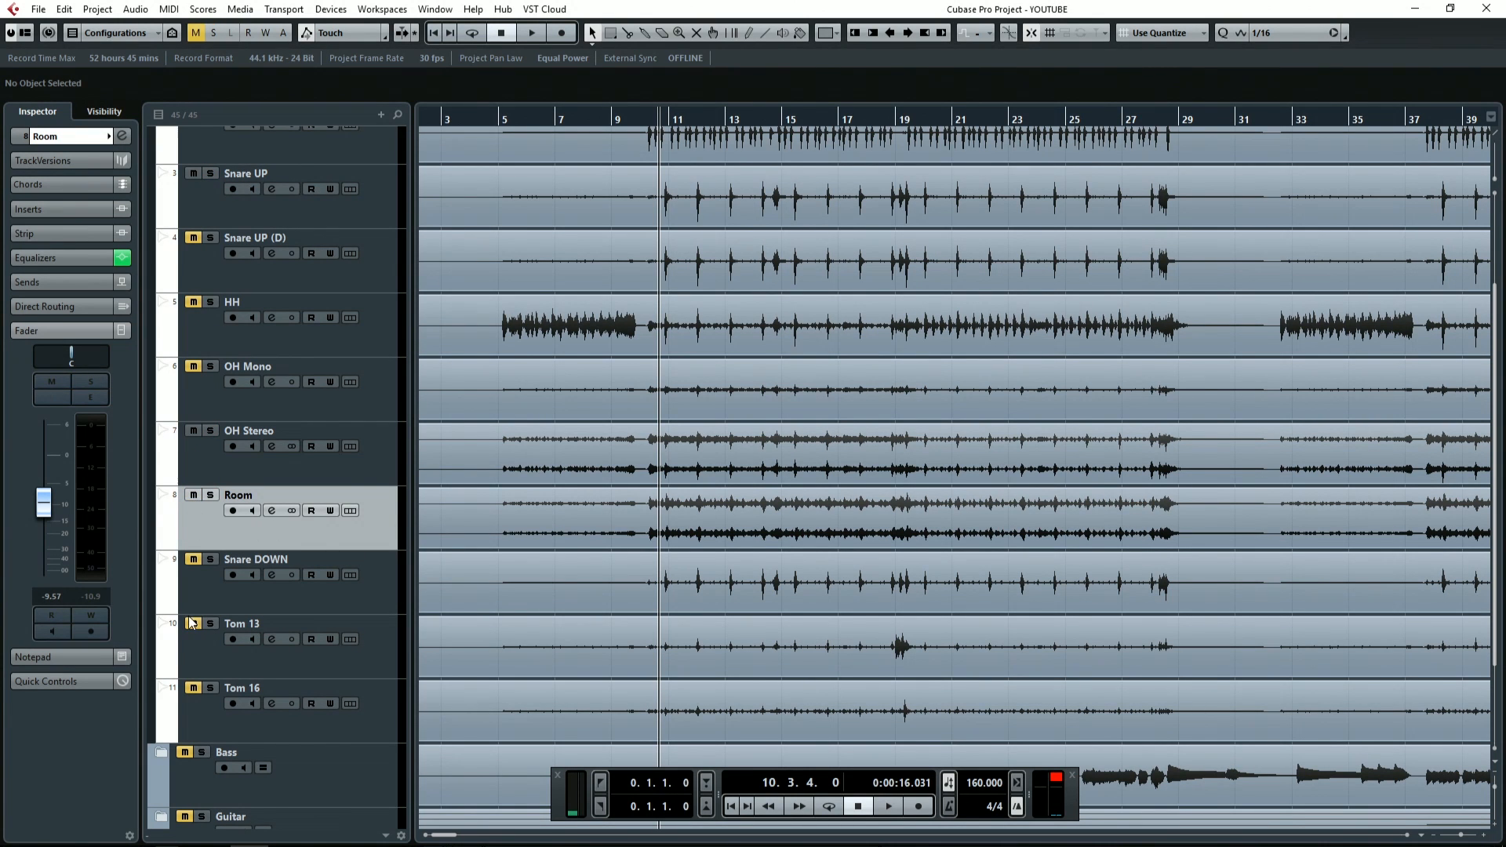
pyautogui.scroll(8, 1017, 521)
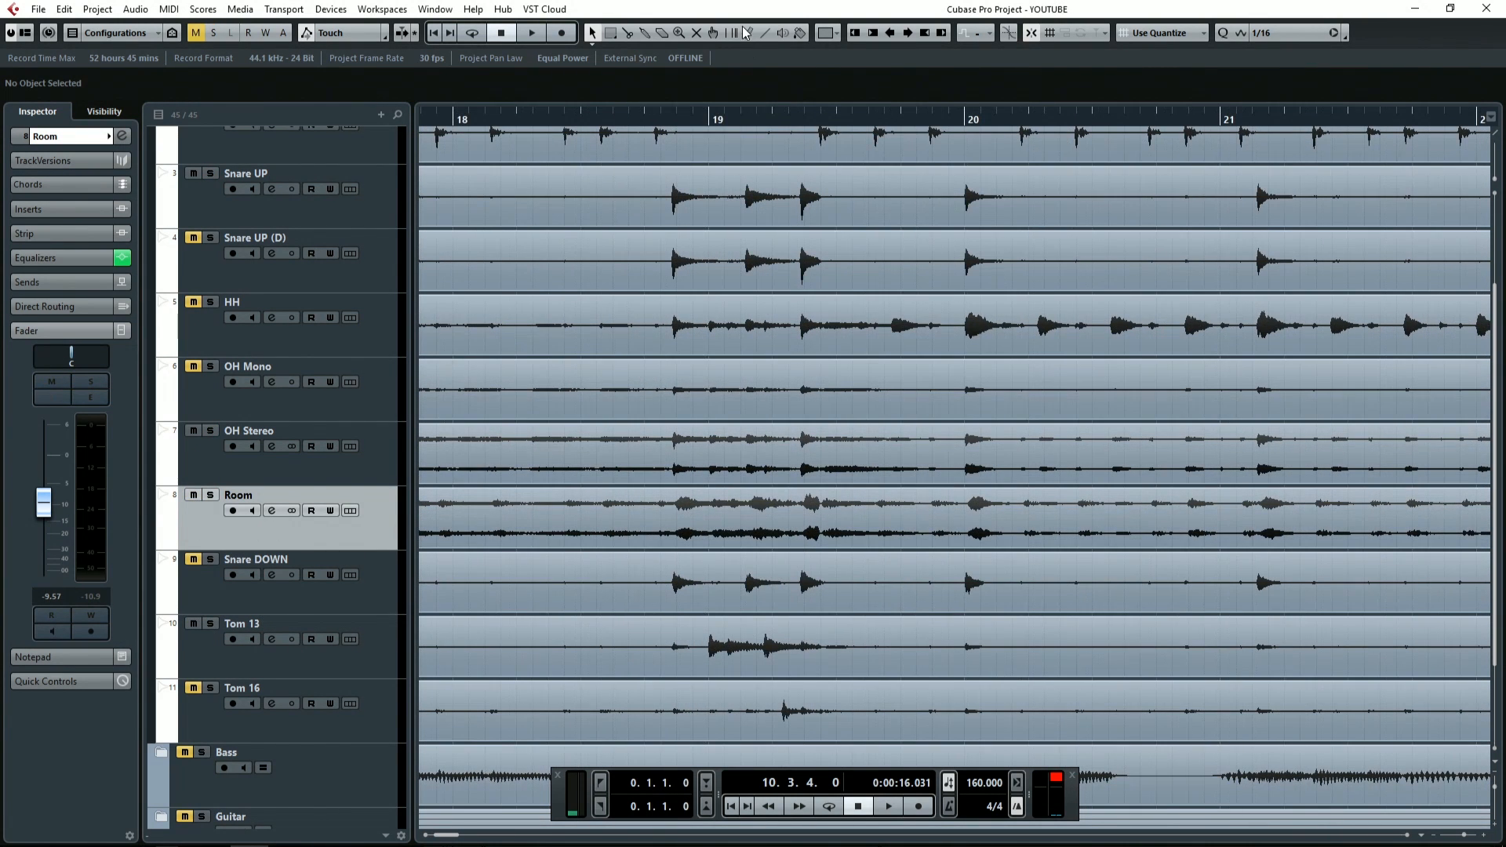
pyautogui.click(681, 126)
pyautogui.moveTo(681, 126); pyautogui.dragTo(676, 127)
pyautogui.click(210, 624)
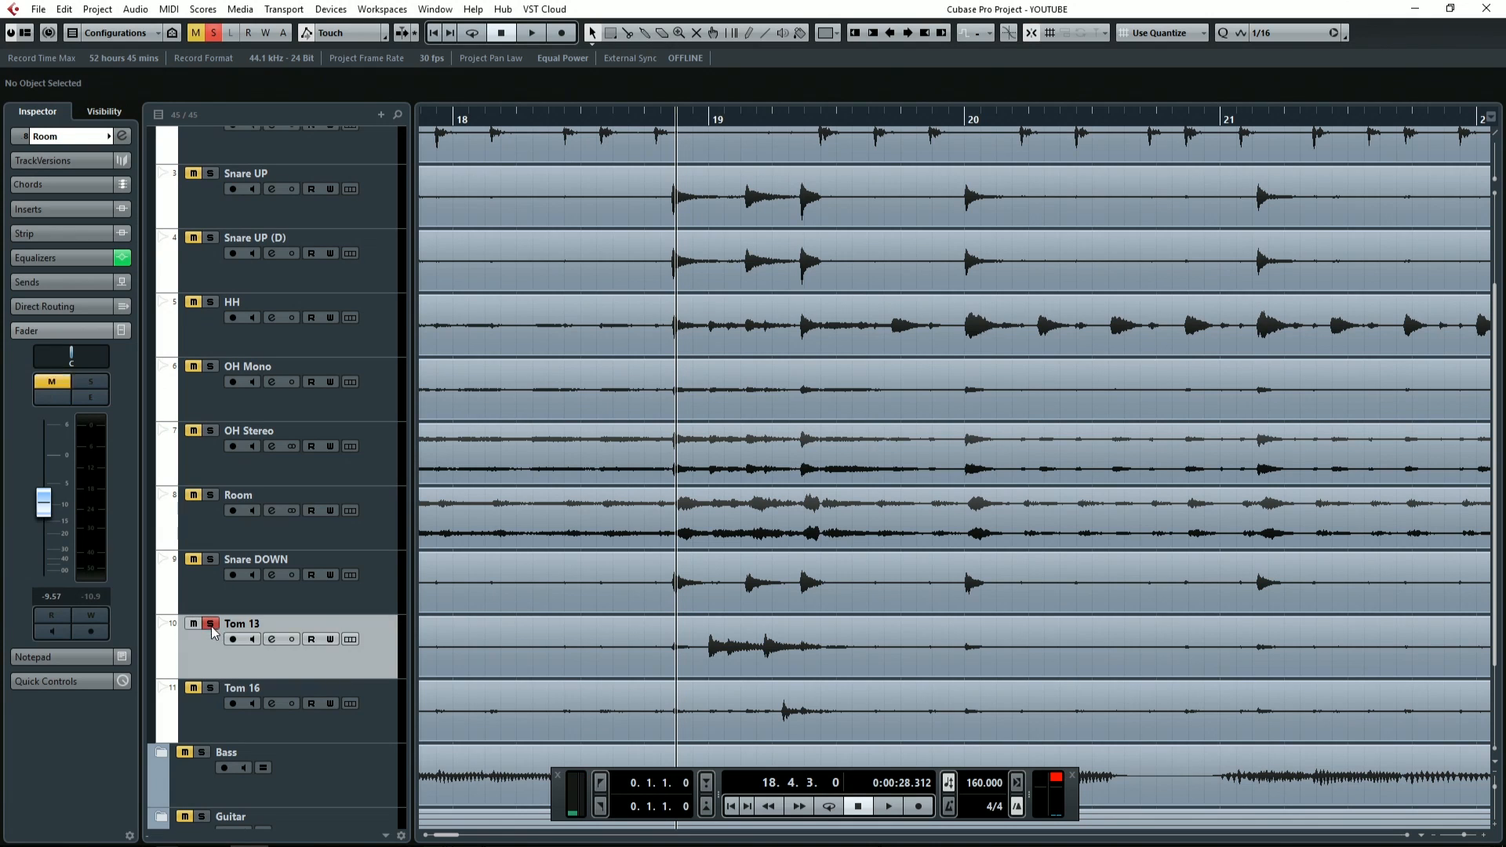
pyautogui.click(271, 639)
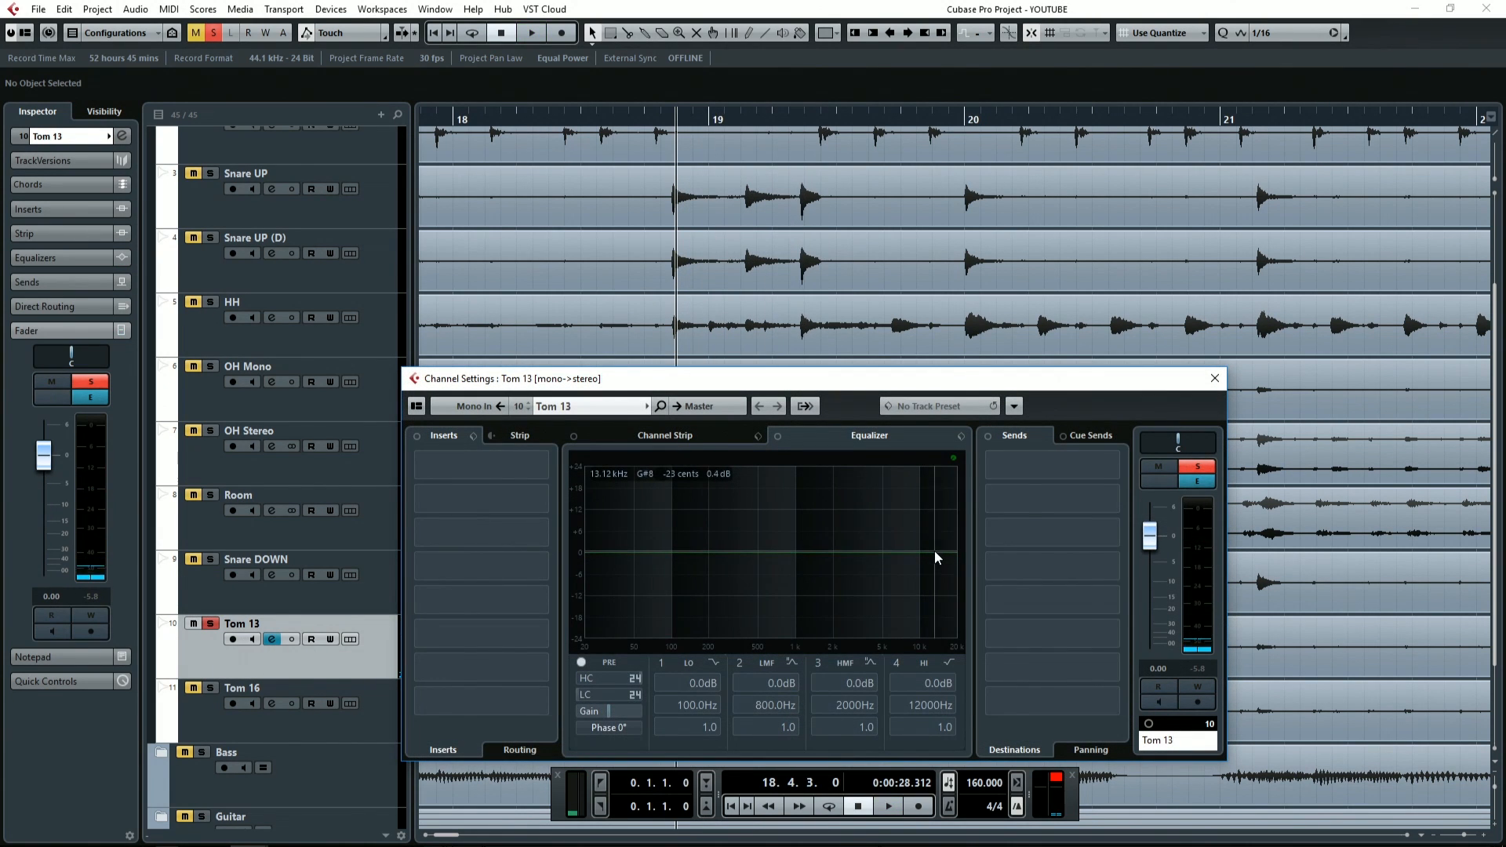
# Step: Try a 4.6 dB cut at about 1.82 kHz on Tom 13's high EQ band, then cut its low band 6.3 dB at about 174 Hz
pyautogui.moveTo(939, 550); pyautogui.dragTo(827, 568)
pyautogui.press('space')
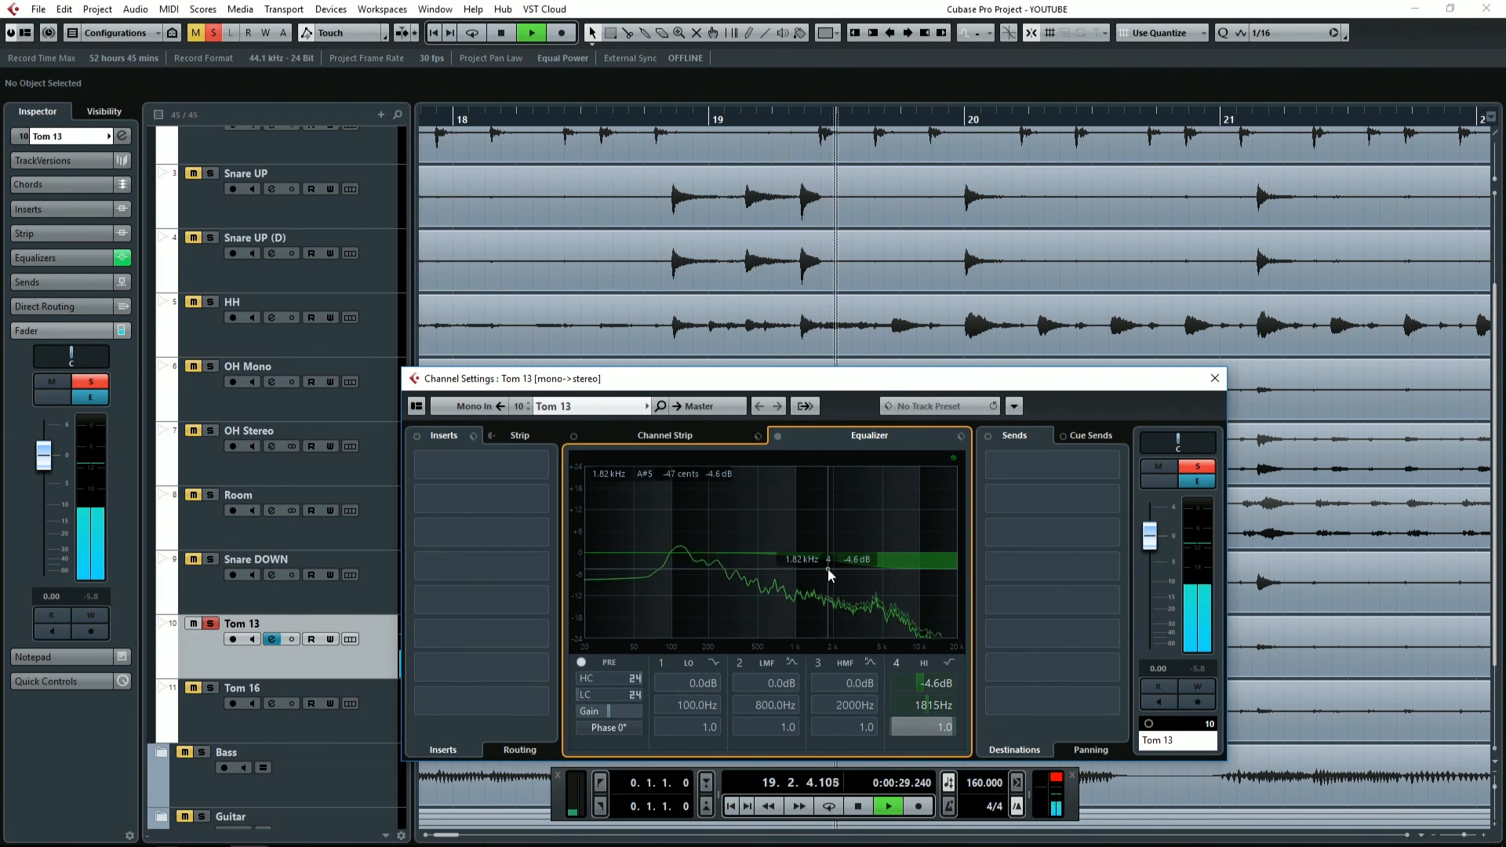
pyautogui.press('space')
pyautogui.moveTo(671, 552); pyautogui.dragTo(703, 581)
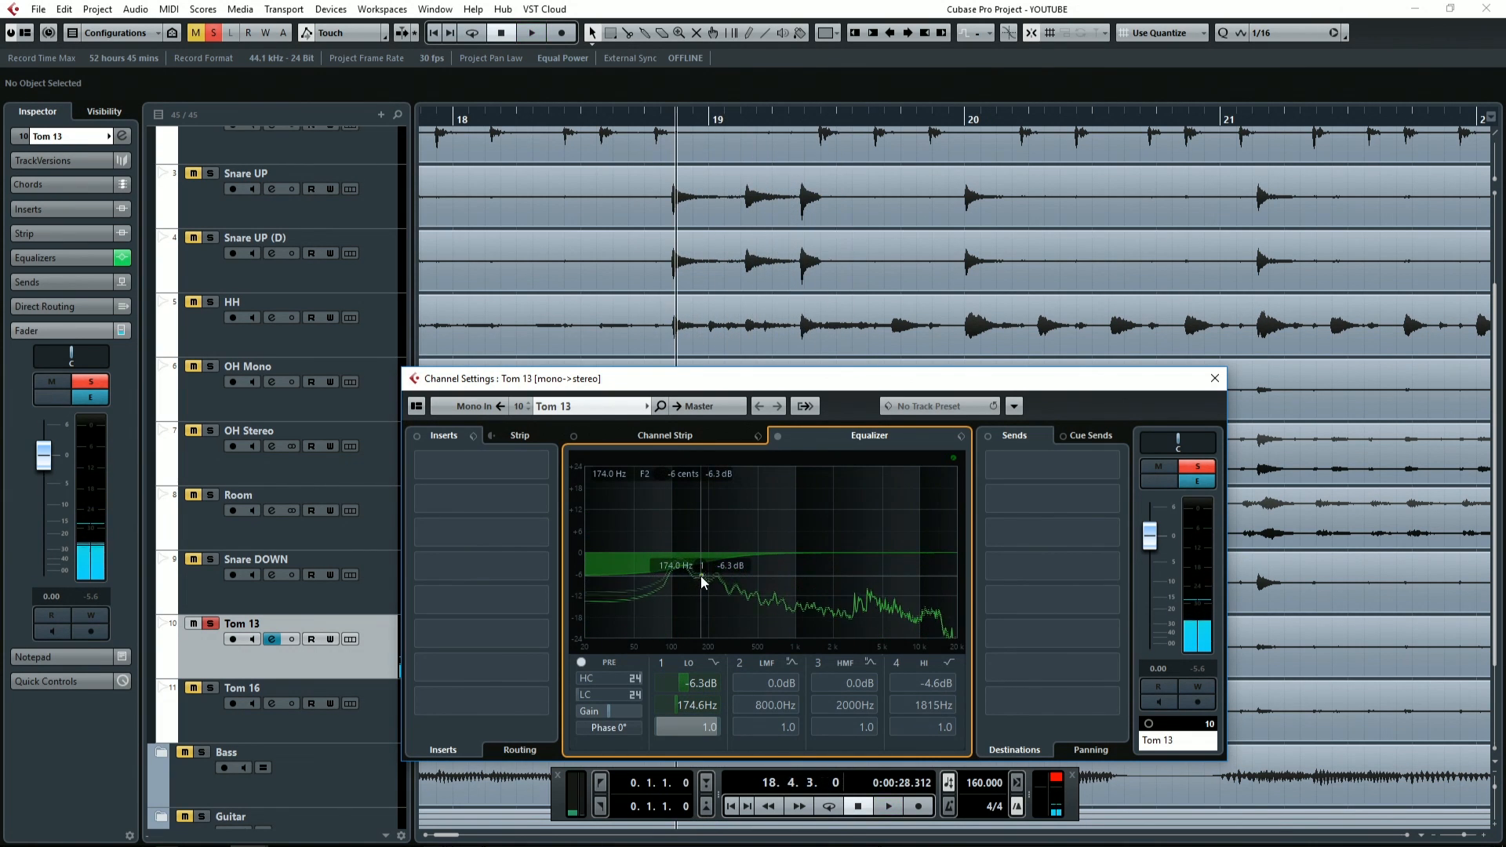
# Step: Boost Tom 13's high EQ band 6.1 dB at about 1.57 kHz, audition it and pan the track left
pyautogui.moveTo(828, 569); pyautogui.dragTo(821, 530)
pyautogui.press('space')
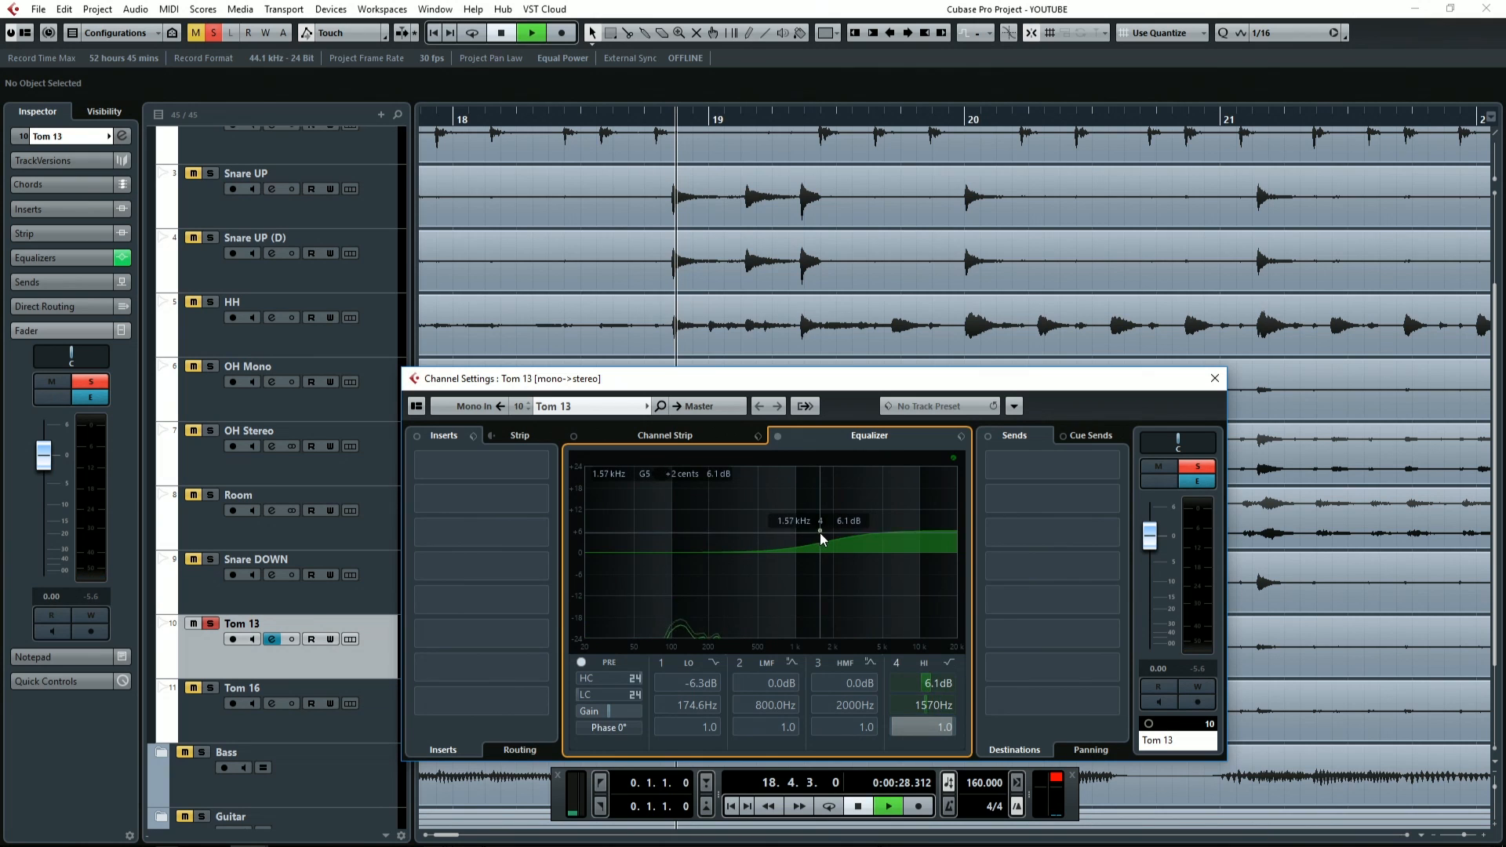
pyautogui.press('space')
pyautogui.click(1214, 379)
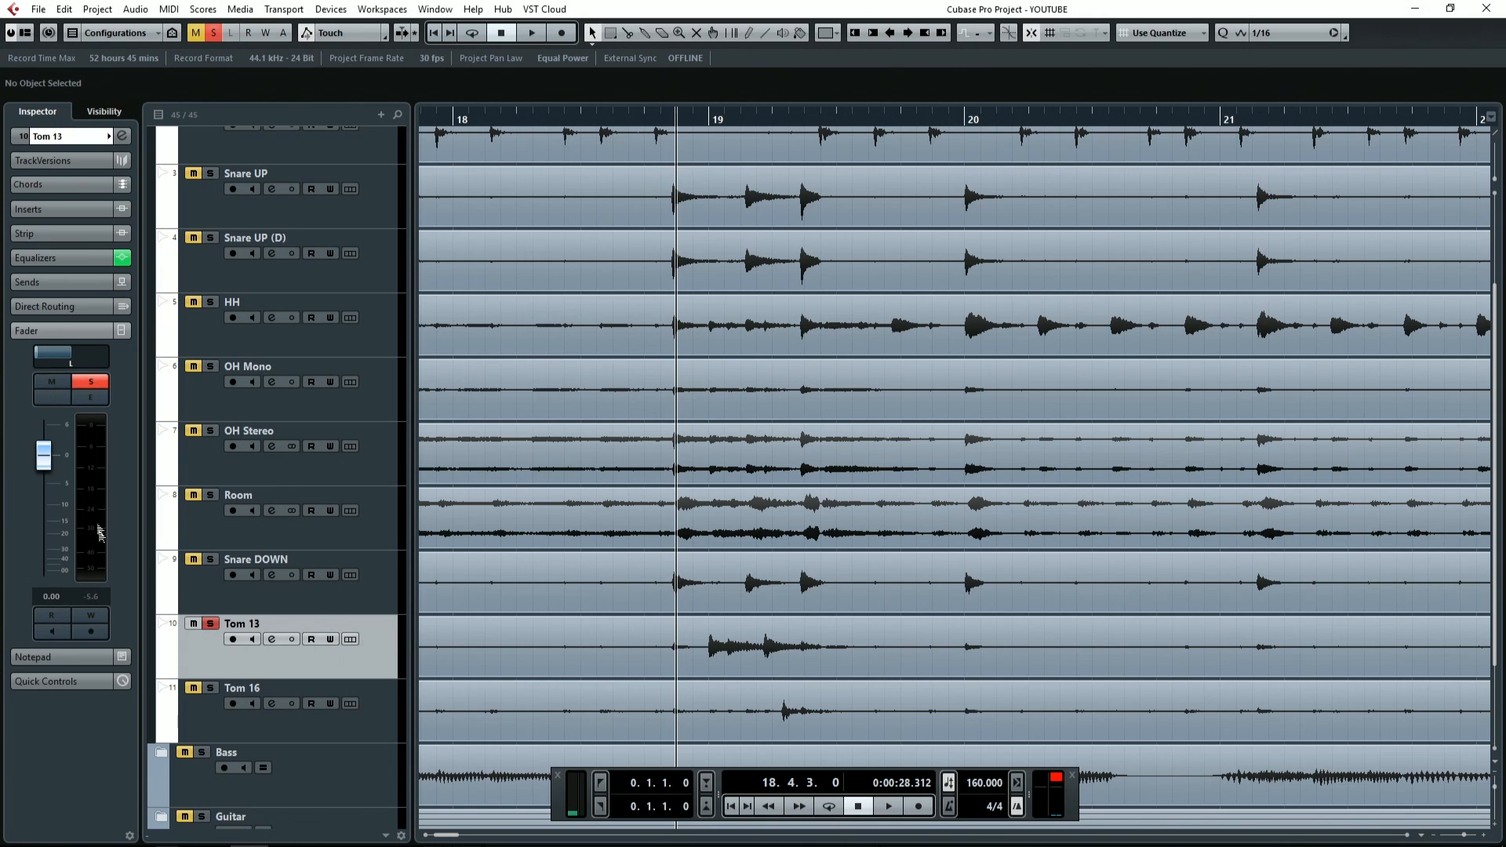
# Step: Solo Tom 16, pan it right and play the tom fill with its channel settings open
pyautogui.click(212, 688)
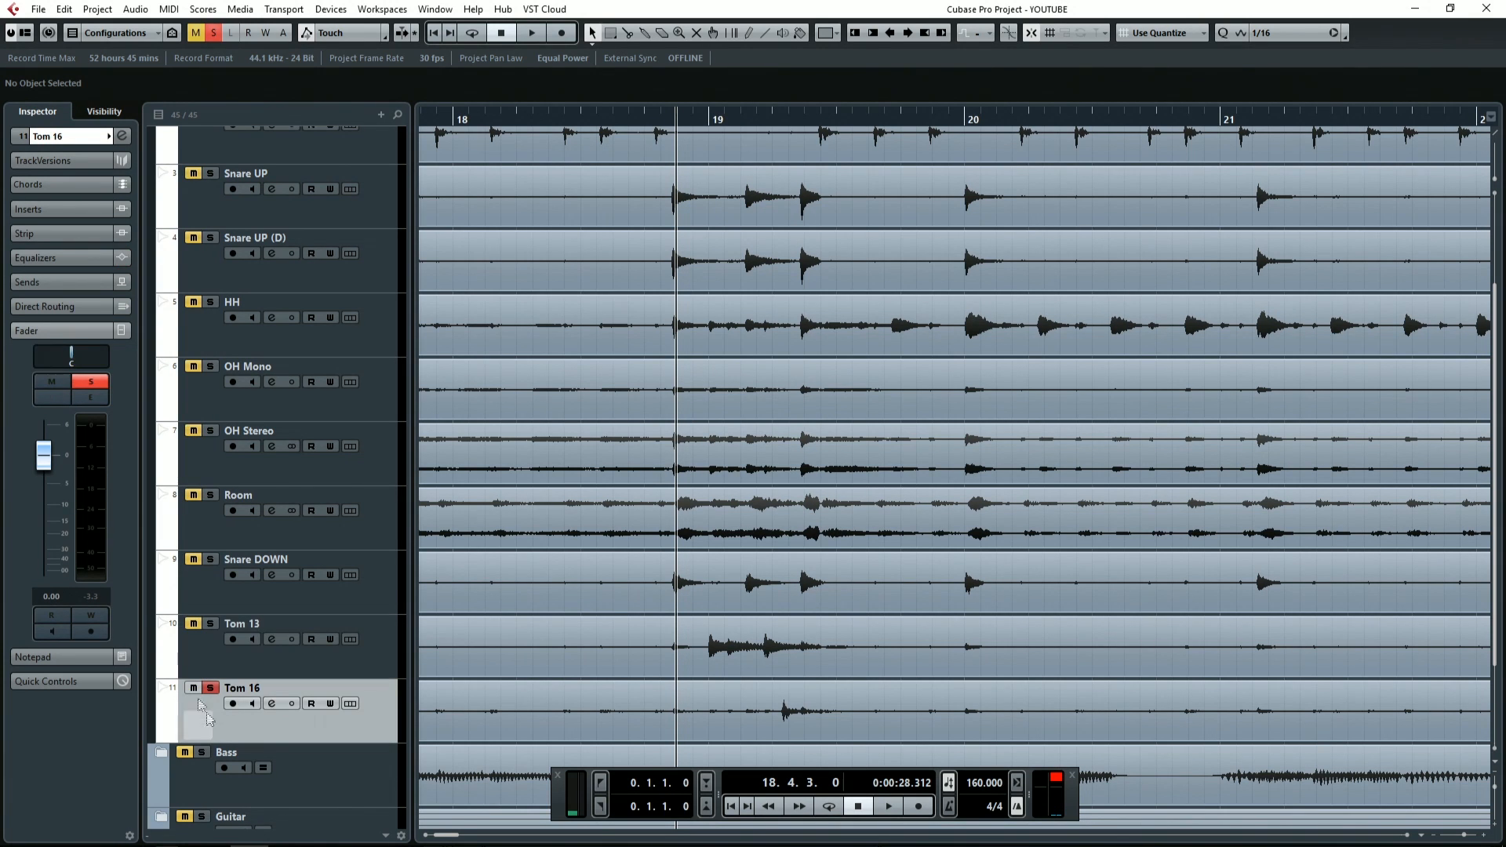
pyautogui.click(98, 395)
pyautogui.press('space')
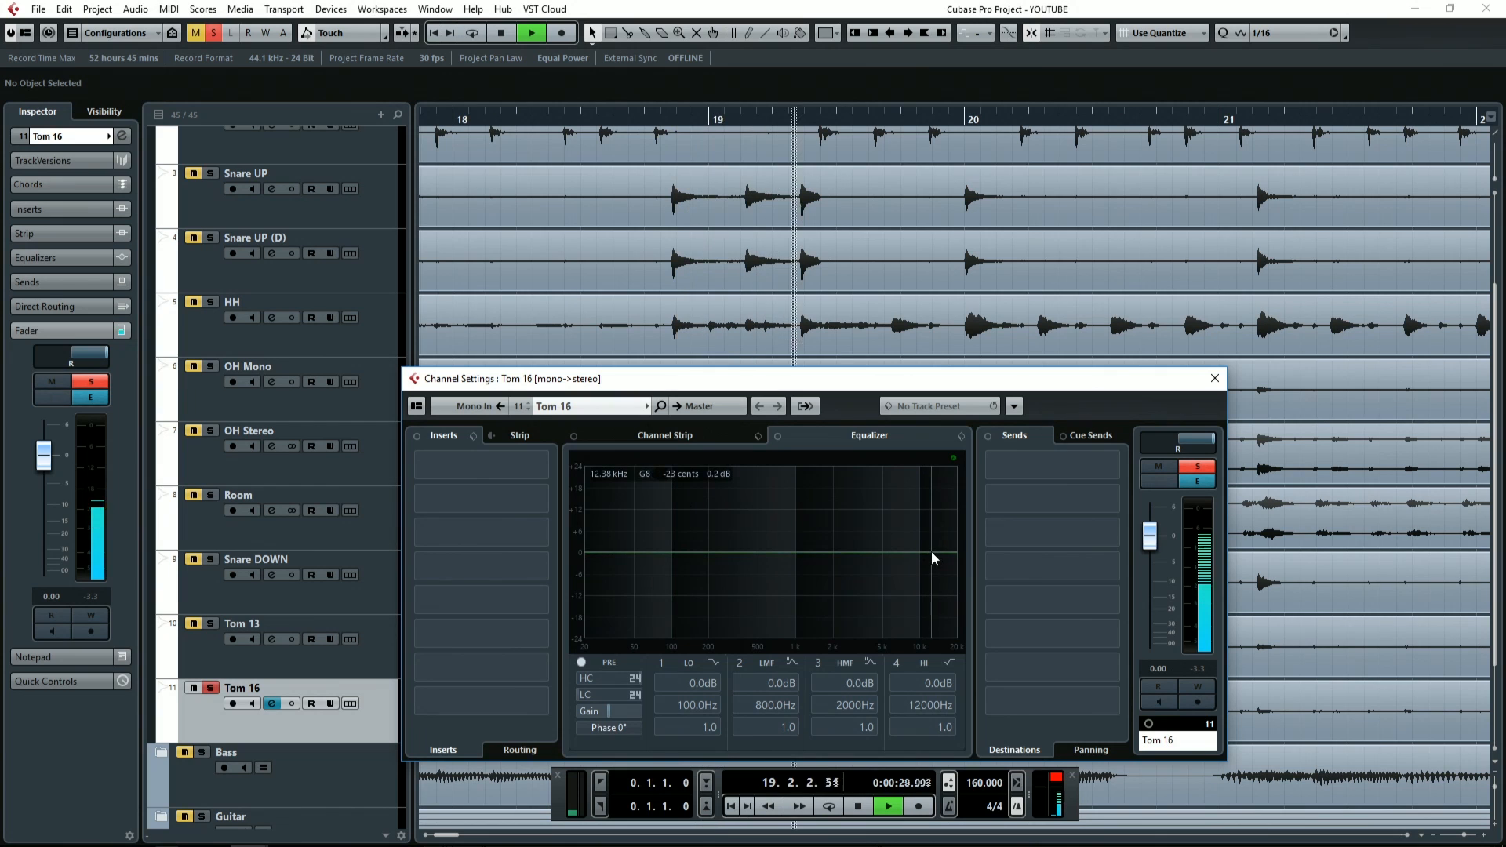
# Step: Boost Tom 16's high EQ band 10.7 dB at about 1.38 kHz, audition it, then unsolo the track
pyautogui.moveTo(934, 553); pyautogui.dragTo(813, 520)
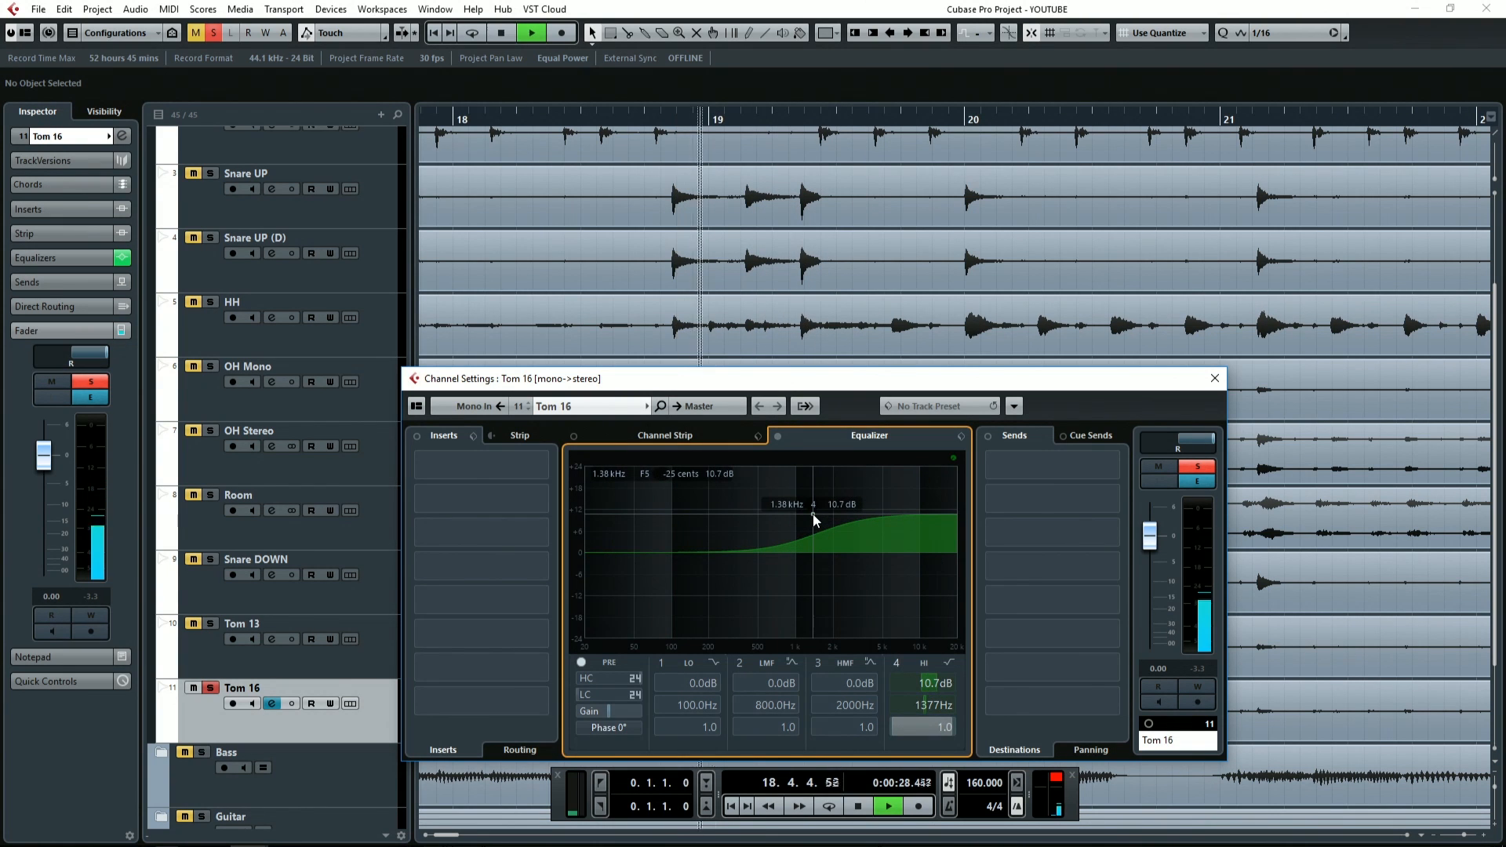
pyautogui.press('space')
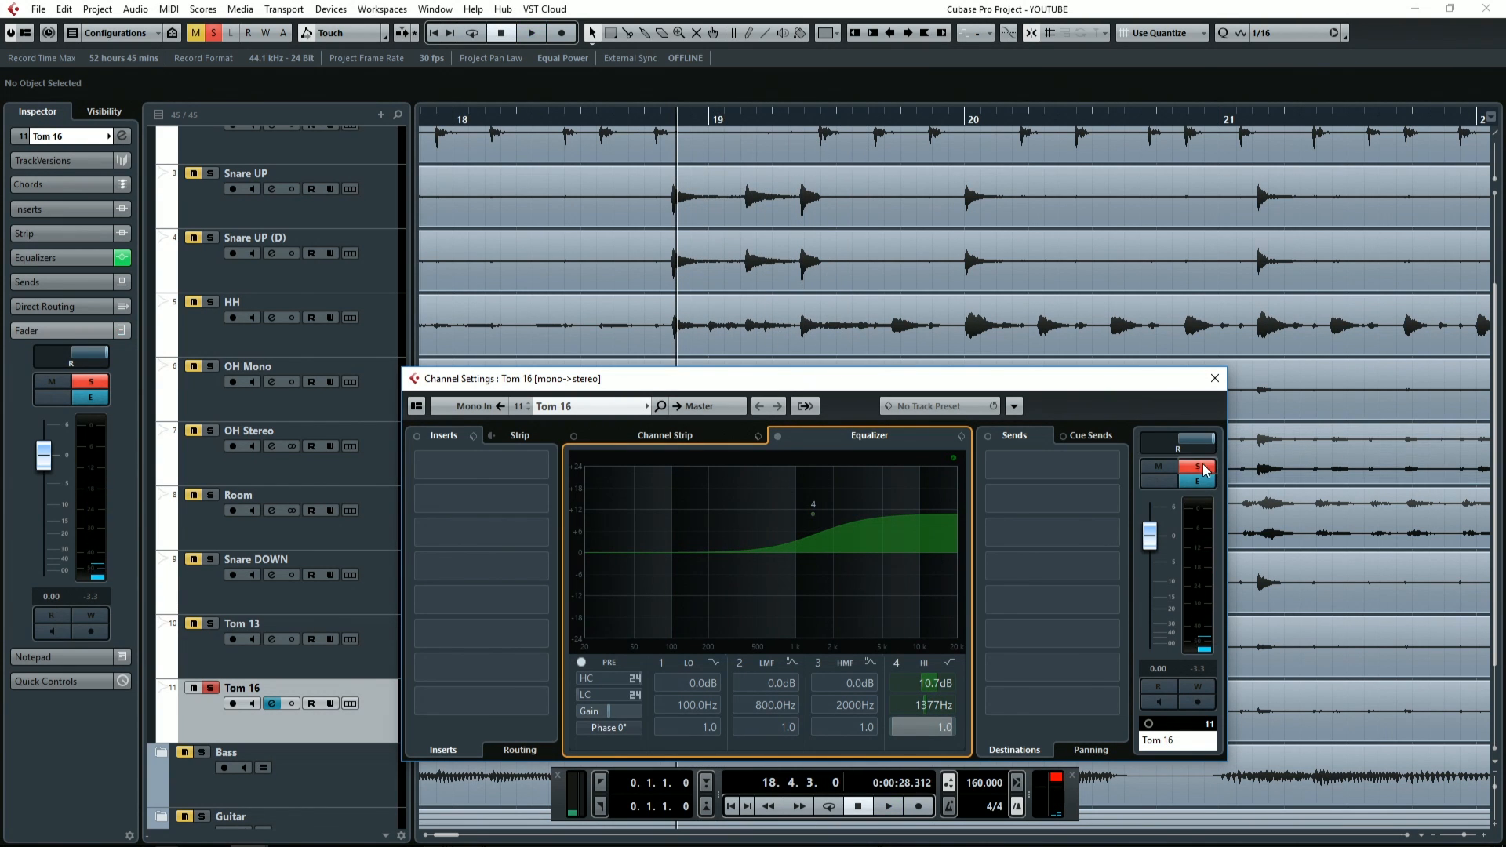
pyautogui.click(1200, 469)
pyautogui.click(1215, 378)
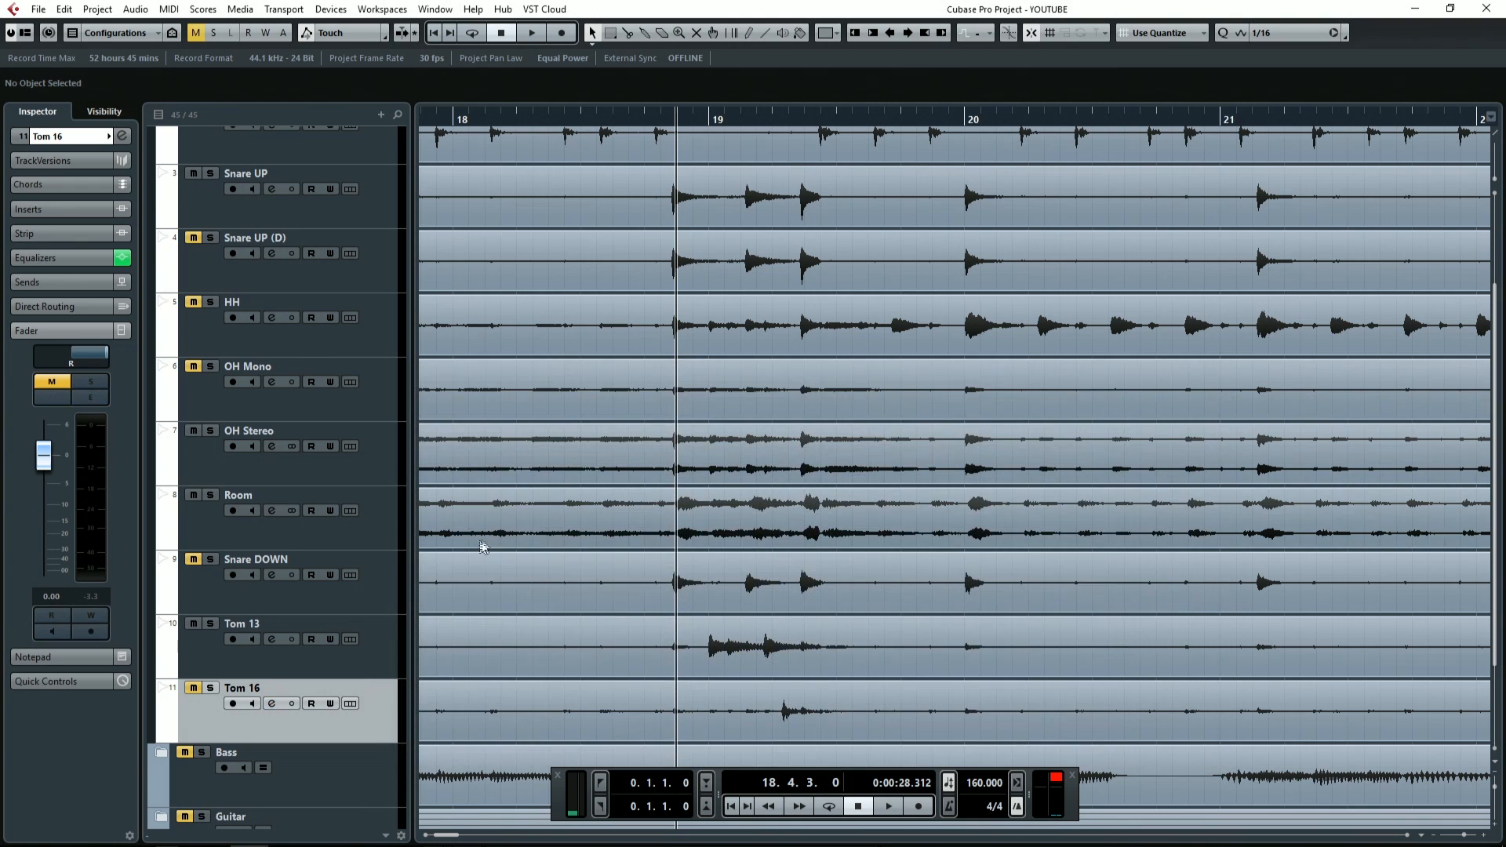
# Step: Play the tom fill in the drum mix and lower Tom 13 to -2.46 dB and Tom 16 to -3.36 dB
pyautogui.press('space')
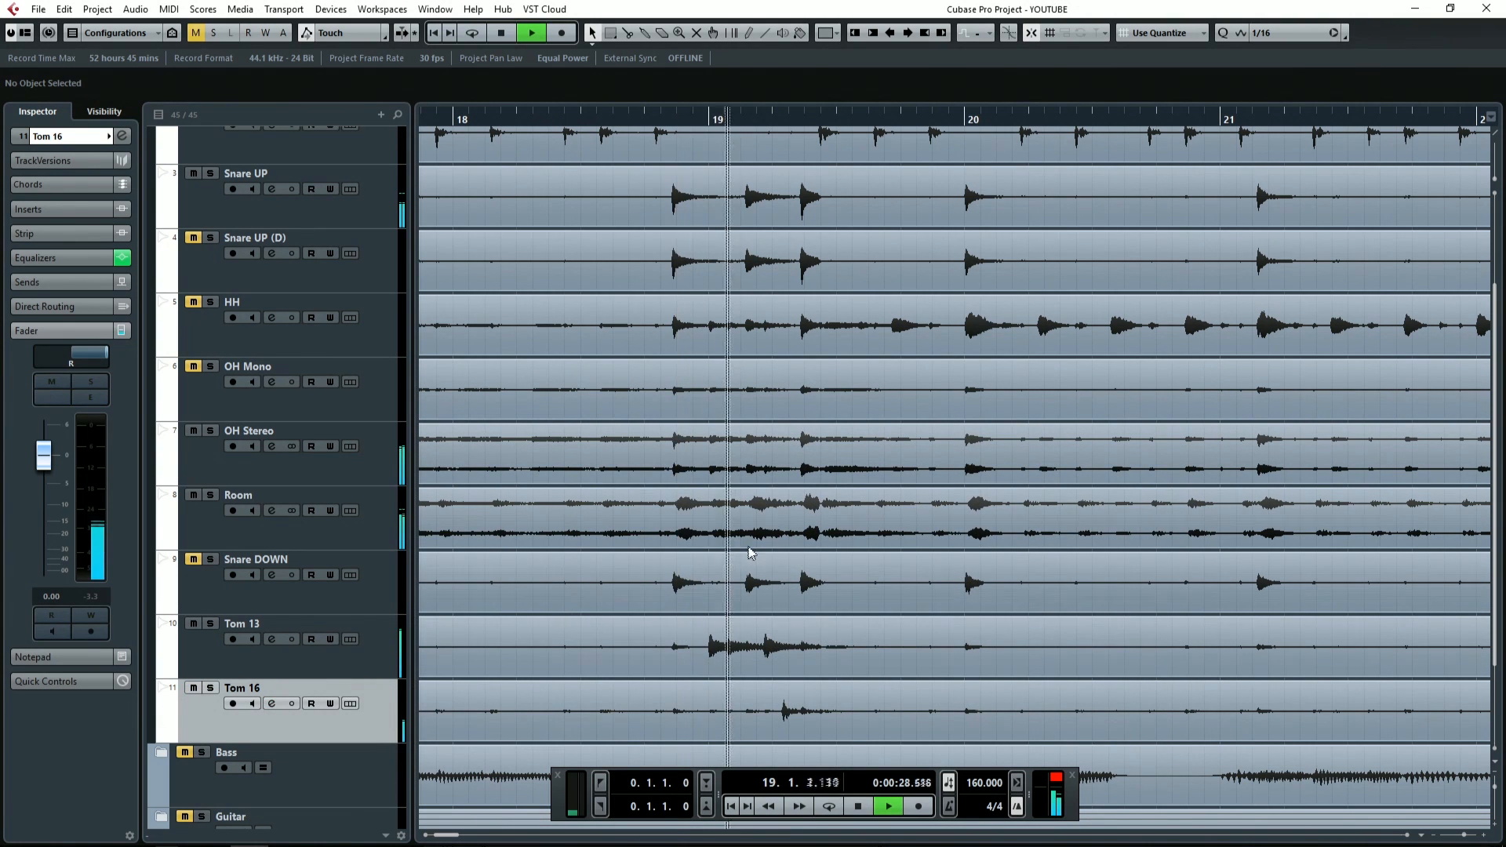
pyautogui.click(205, 659)
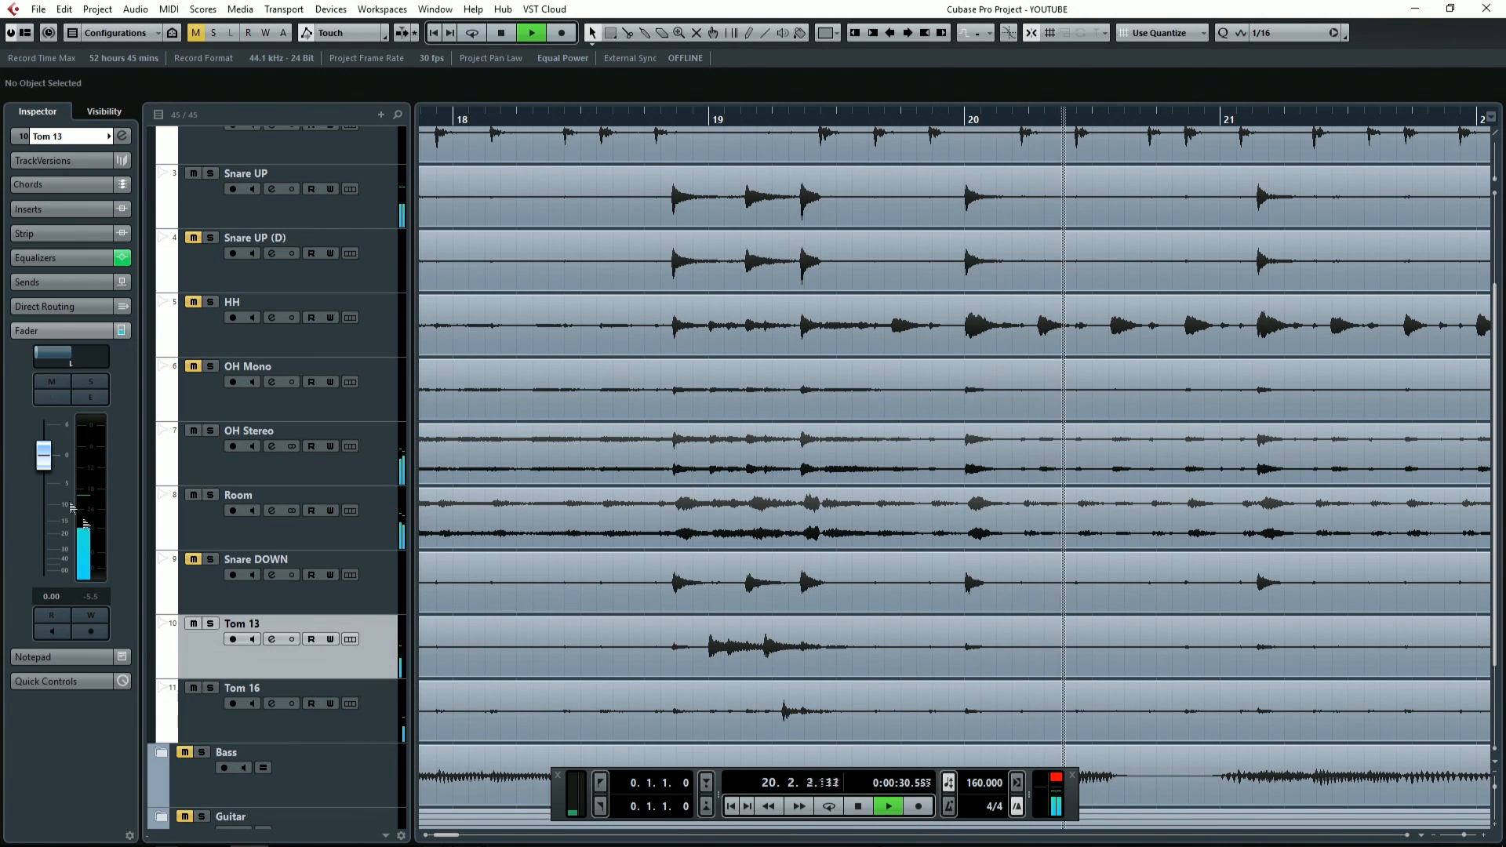
pyautogui.press('space')
pyautogui.click(202, 723)
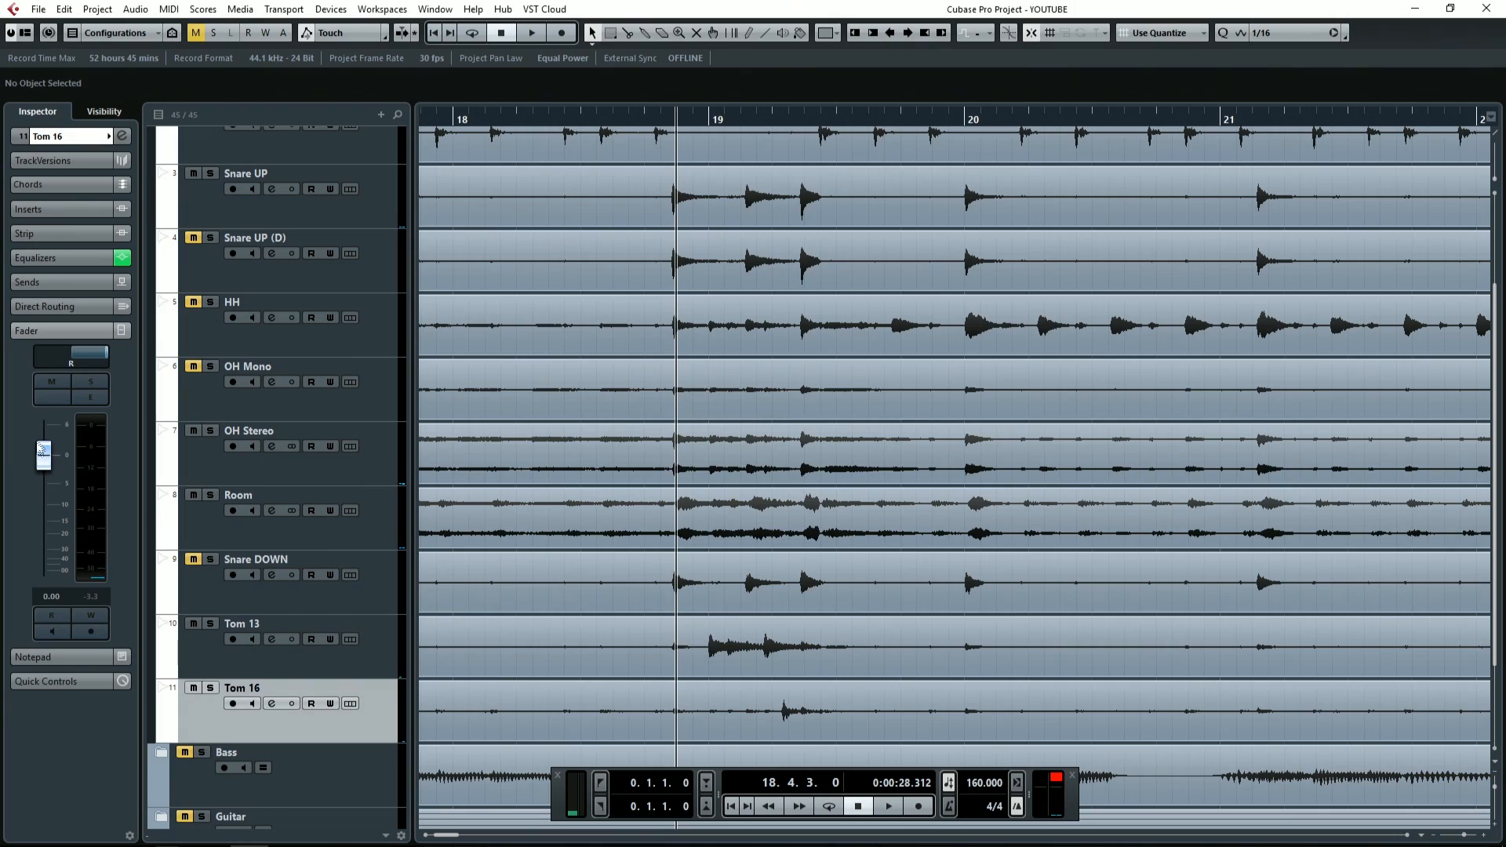
pyautogui.press('g')
pyautogui.press('g')
pyautogui.press('g')
pyautogui.press('g')
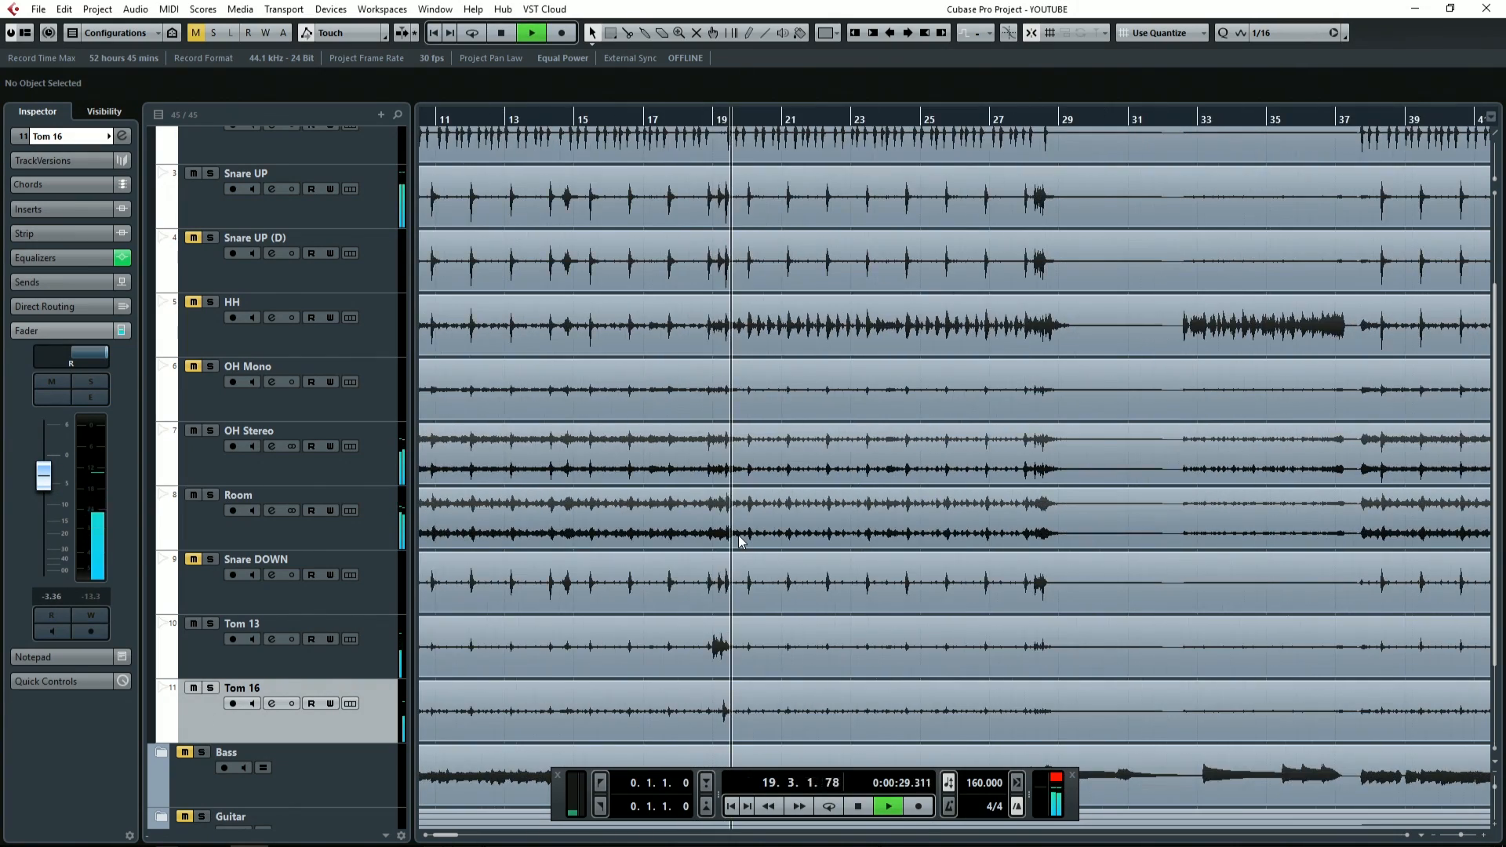
pyautogui.press('space')
# Step: Set the playback start to bar 12 and open the MixConsole on the drum channels
pyautogui.scroll(-2, 610, 458)
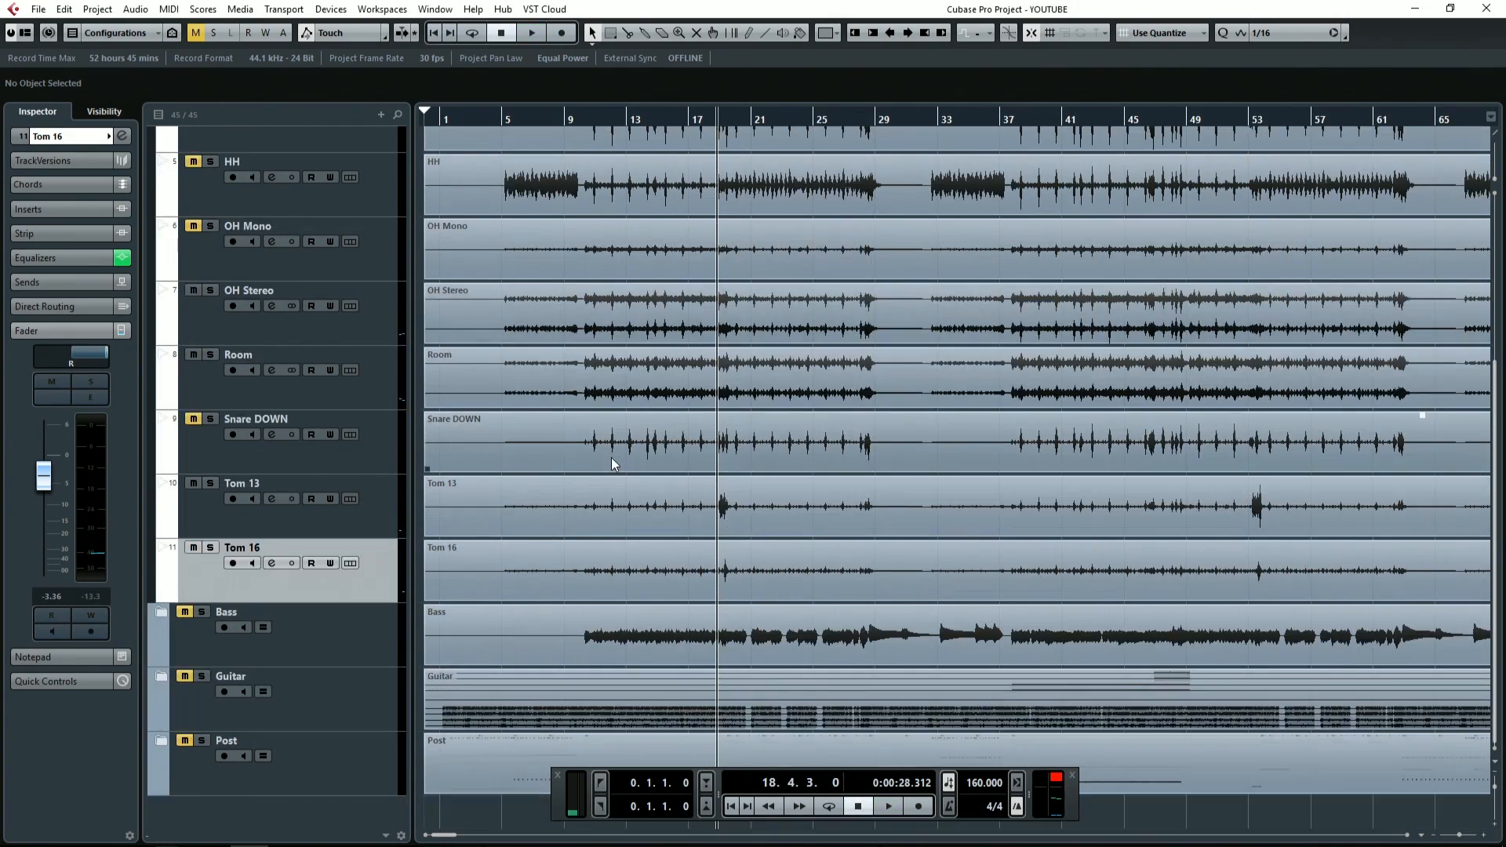
pyautogui.scroll(5, 610, 458)
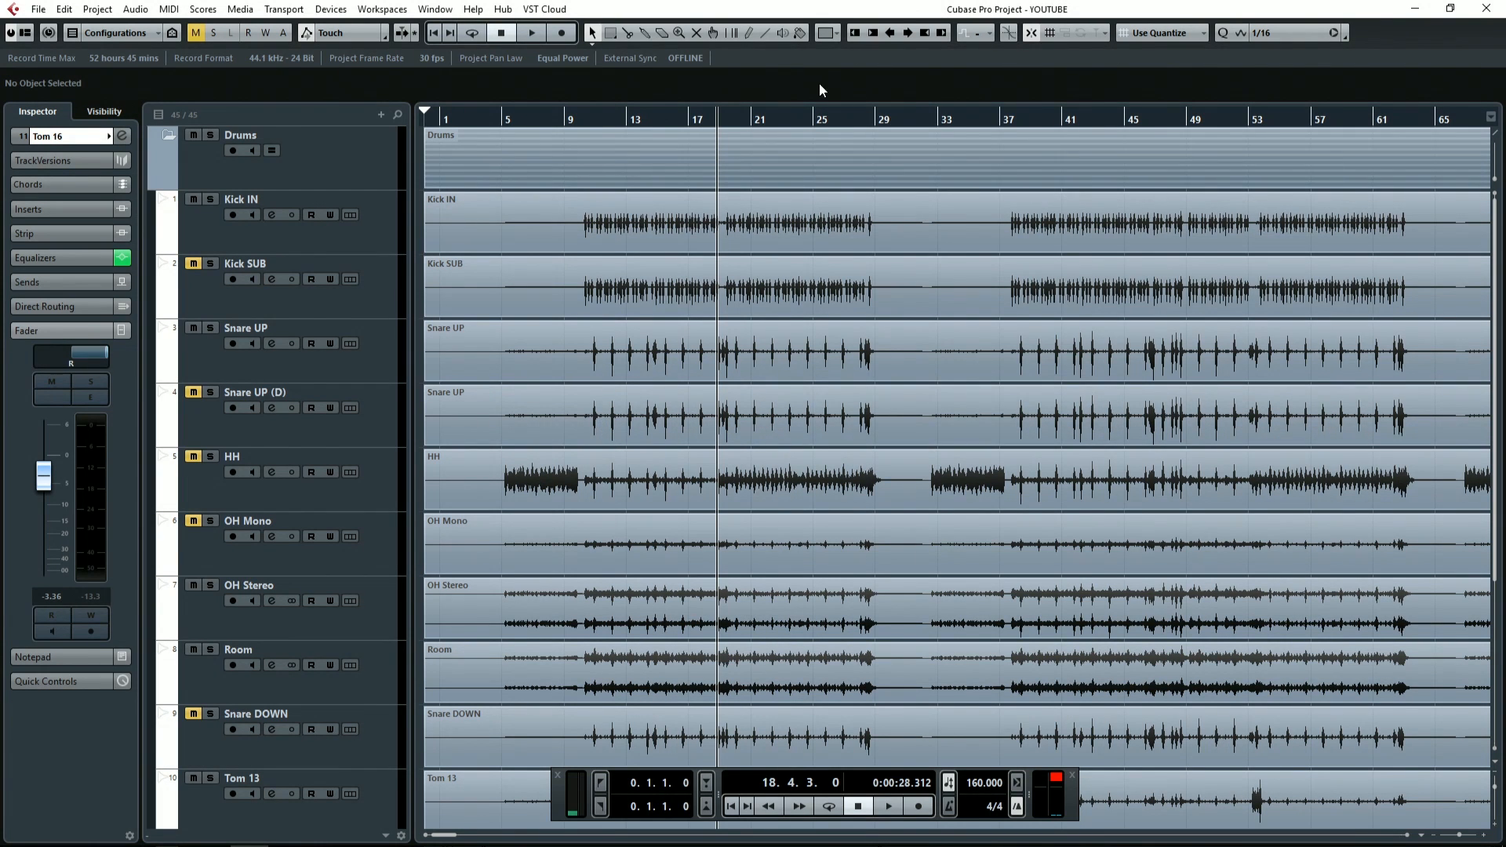
pyautogui.click(621, 125)
pyautogui.press('F3')
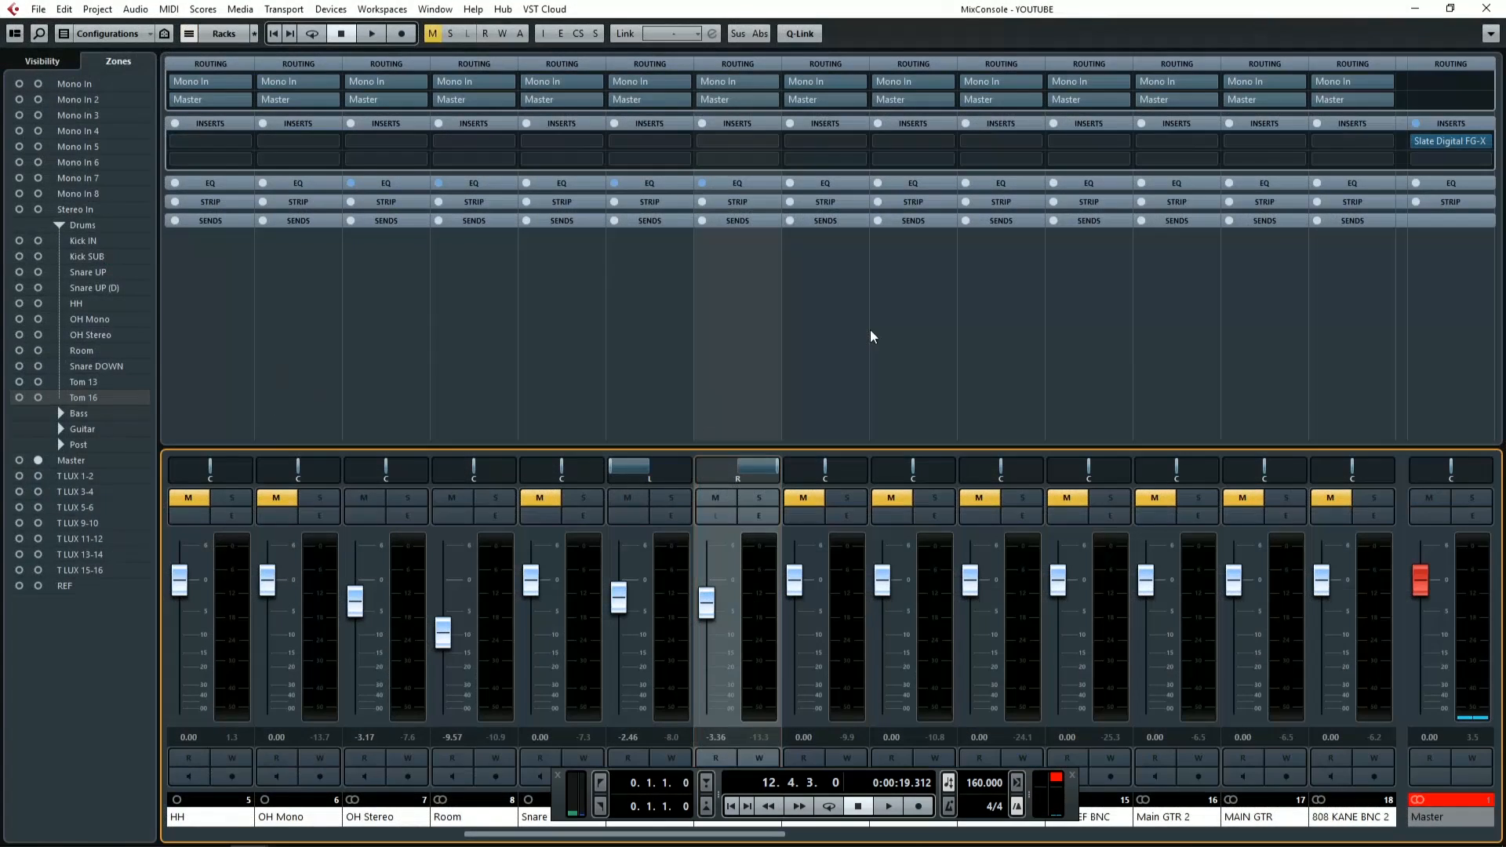
pyautogui.click(649, 184)
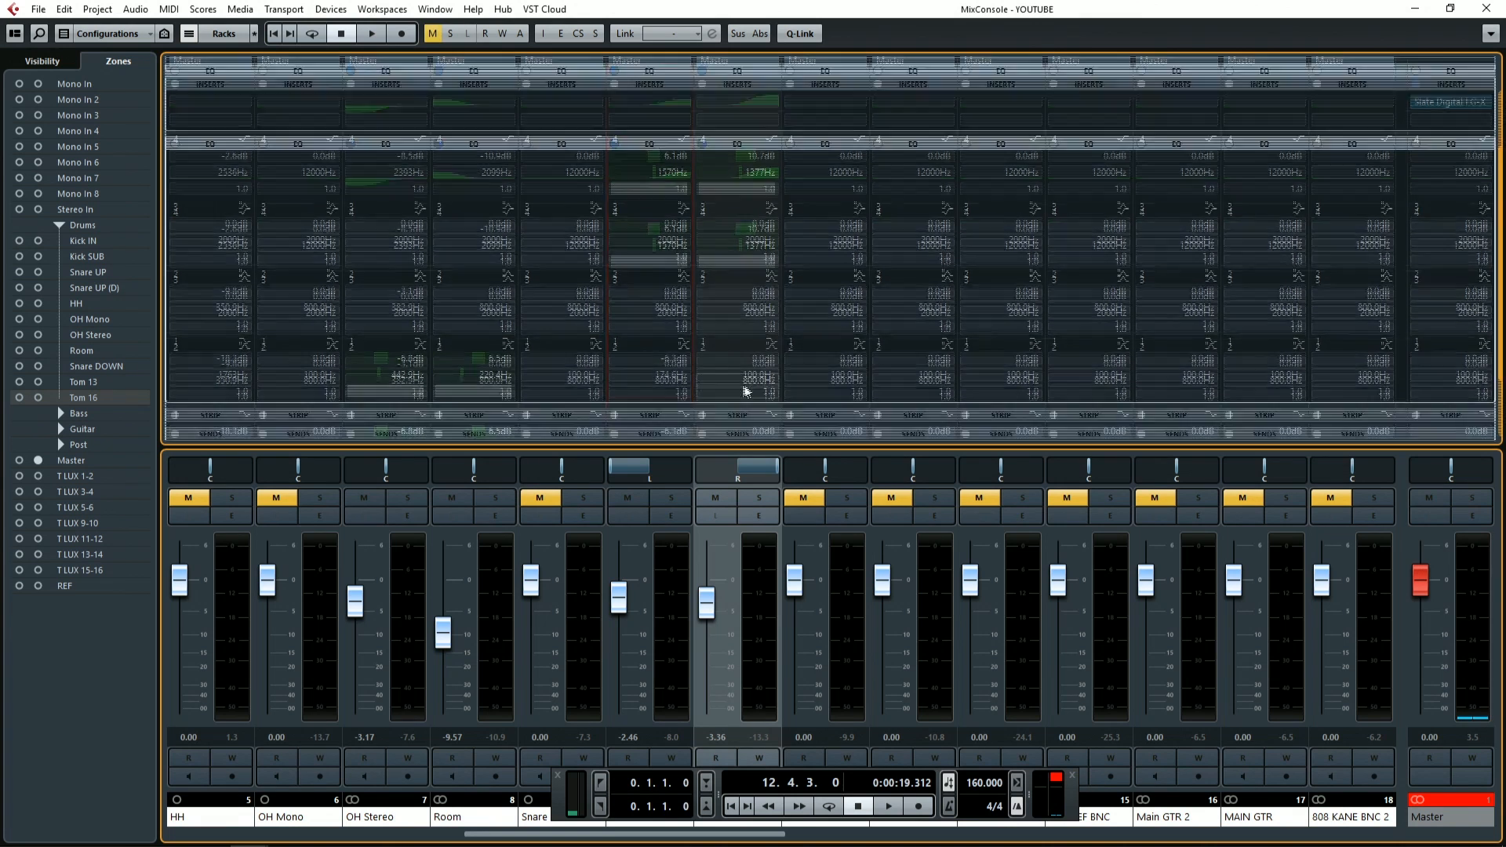
pyautogui.click(662, 72)
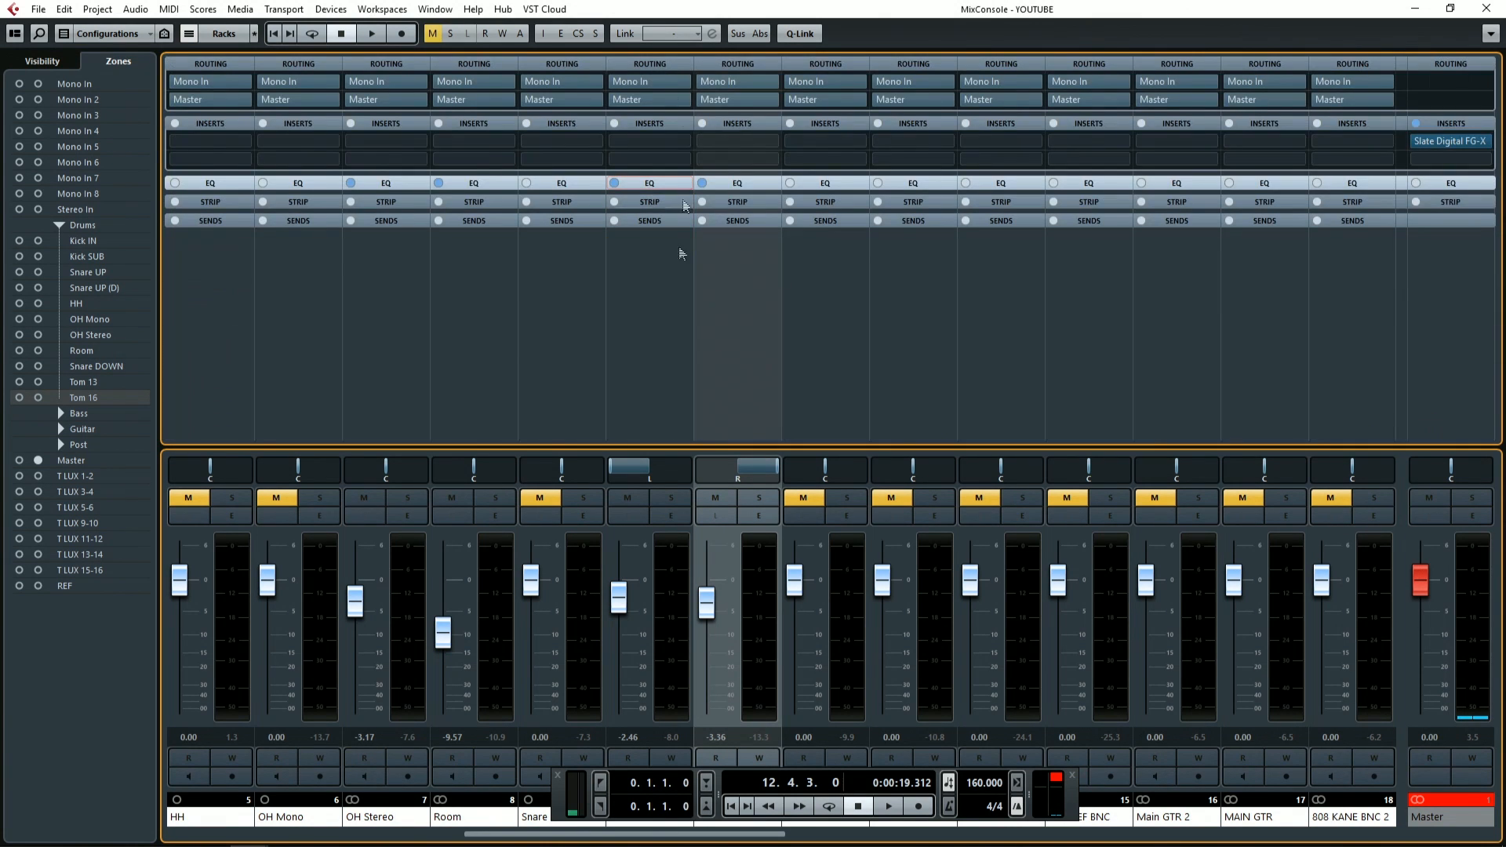
# Step: Link the Kick IN, Snare UP, OH Stereo, Room, Tom 13 and Tom 16 channels for volume, EQ and inserts
pyautogui.click(639, 333)
pyautogui.keyDown('ctrl'); pyautogui.click(741, 349); pyautogui.keyUp('ctrl')
pyautogui.keyDown('ctrl'); pyautogui.click(490, 350); pyautogui.keyUp('ctrl')
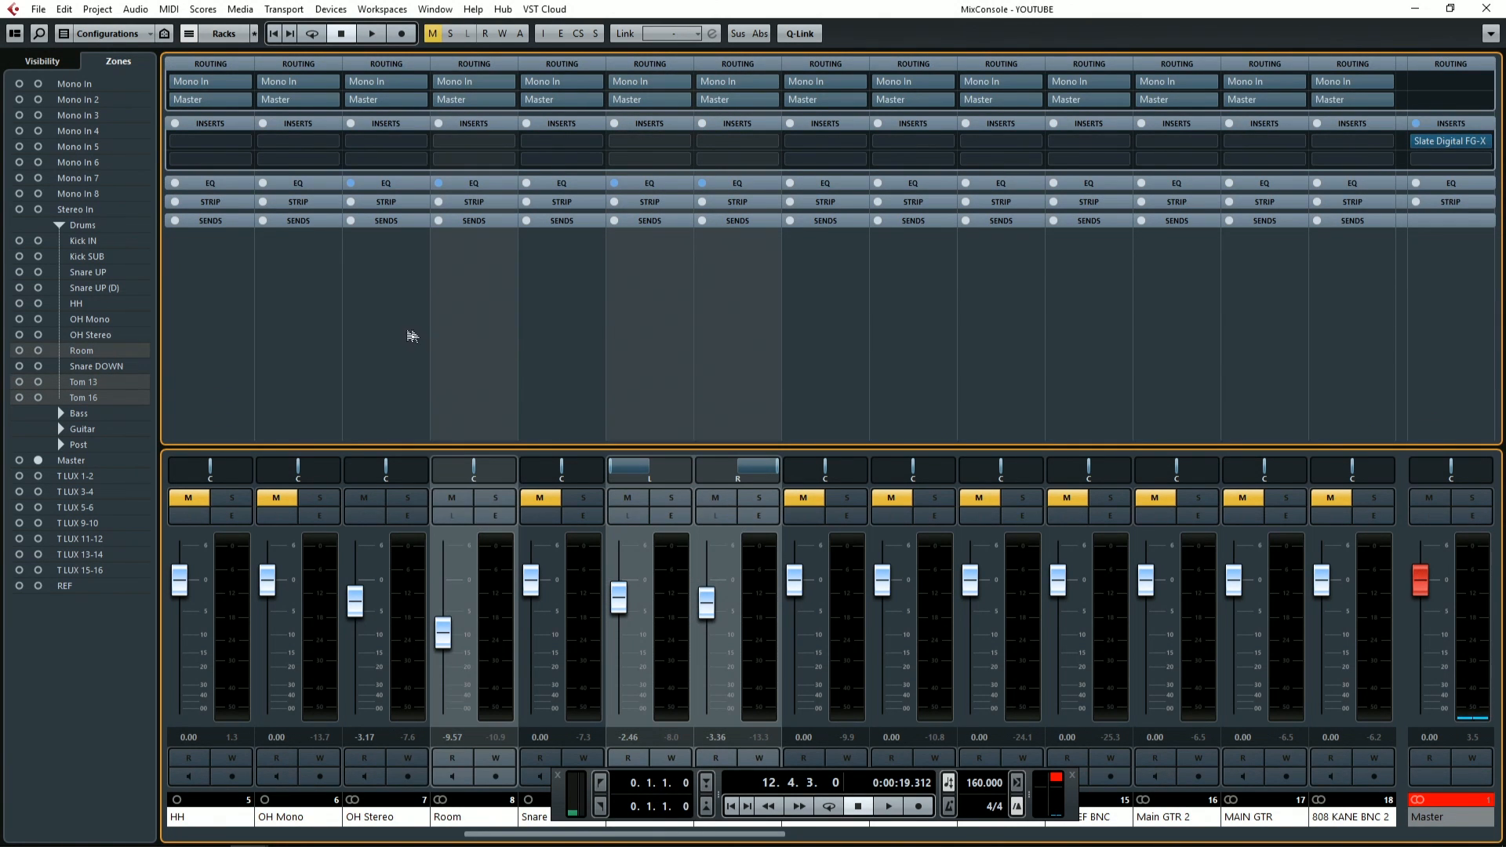
pyautogui.keyDown('ctrl'); pyautogui.click(411, 334); pyautogui.keyUp('ctrl')
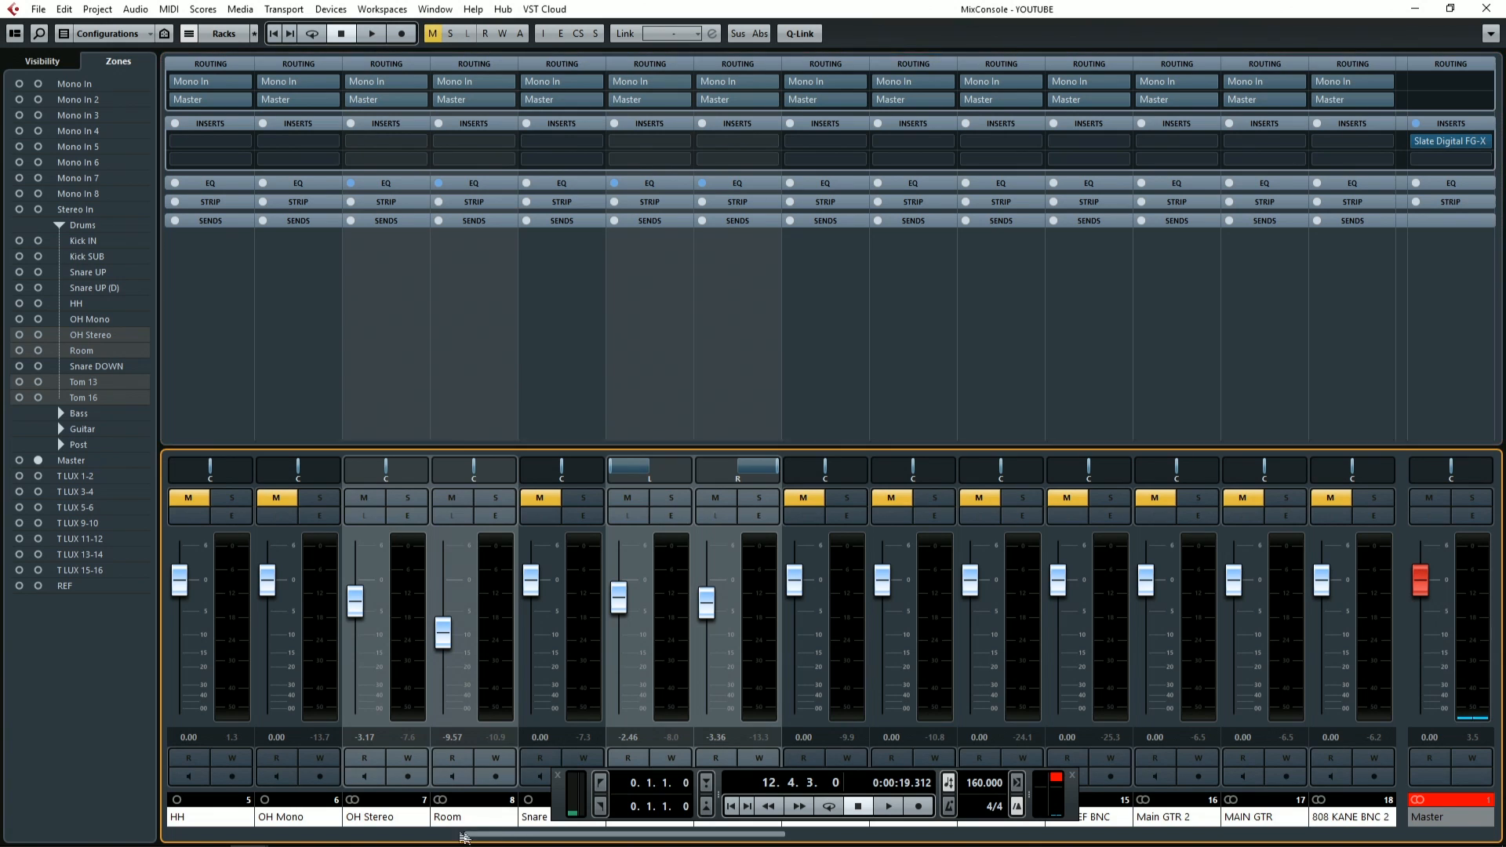
pyautogui.moveTo(516, 835); pyautogui.dragTo(379, 834)
pyautogui.keyDown('ctrl'); pyautogui.click(390, 358); pyautogui.keyUp('ctrl')
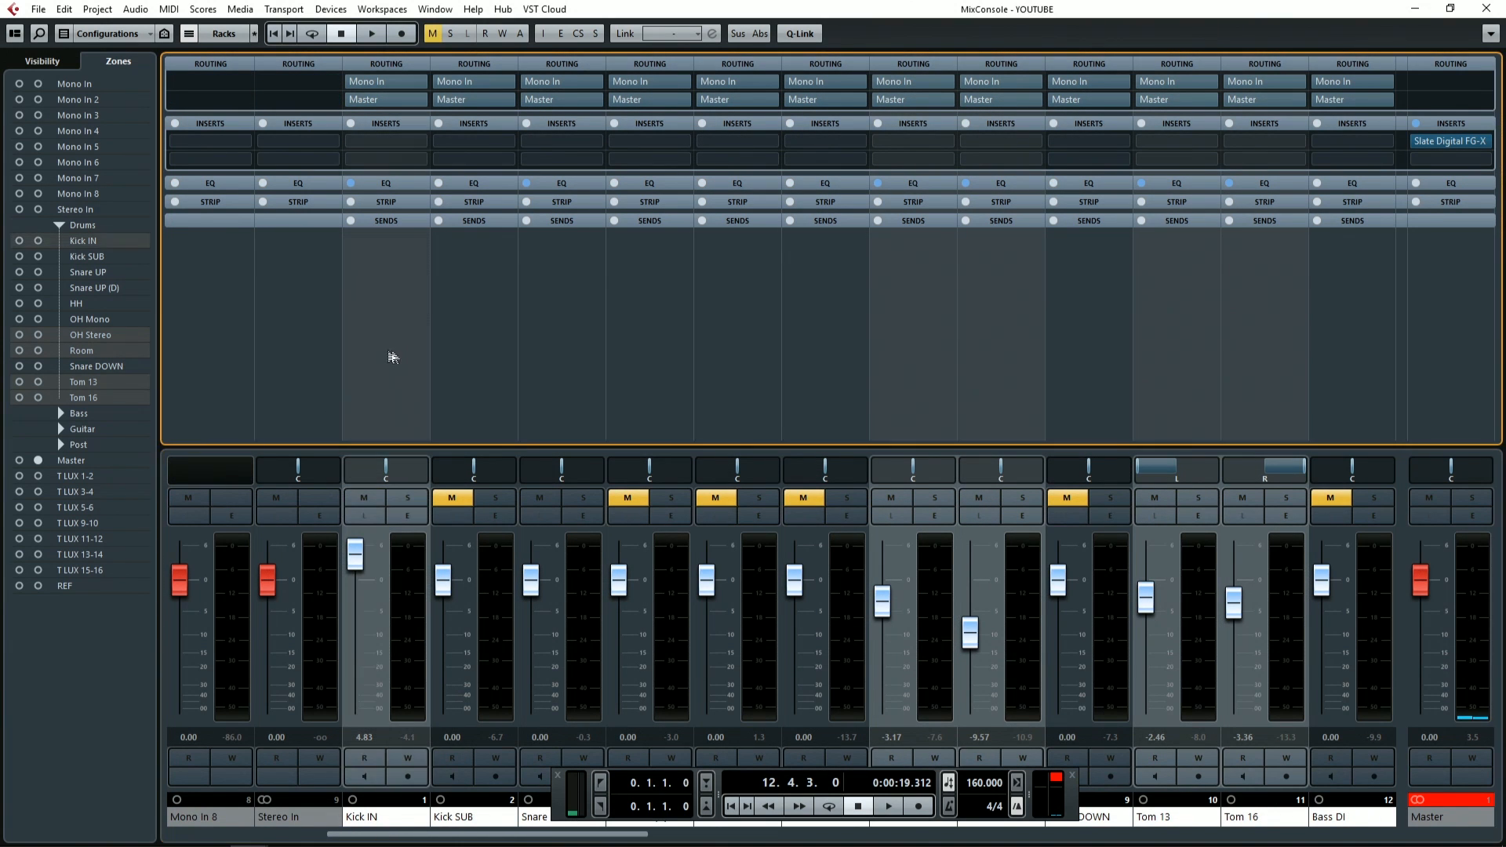
pyautogui.keyDown('ctrl'); pyautogui.click(568, 342); pyautogui.keyUp('ctrl')
pyautogui.rightClick(565, 337)
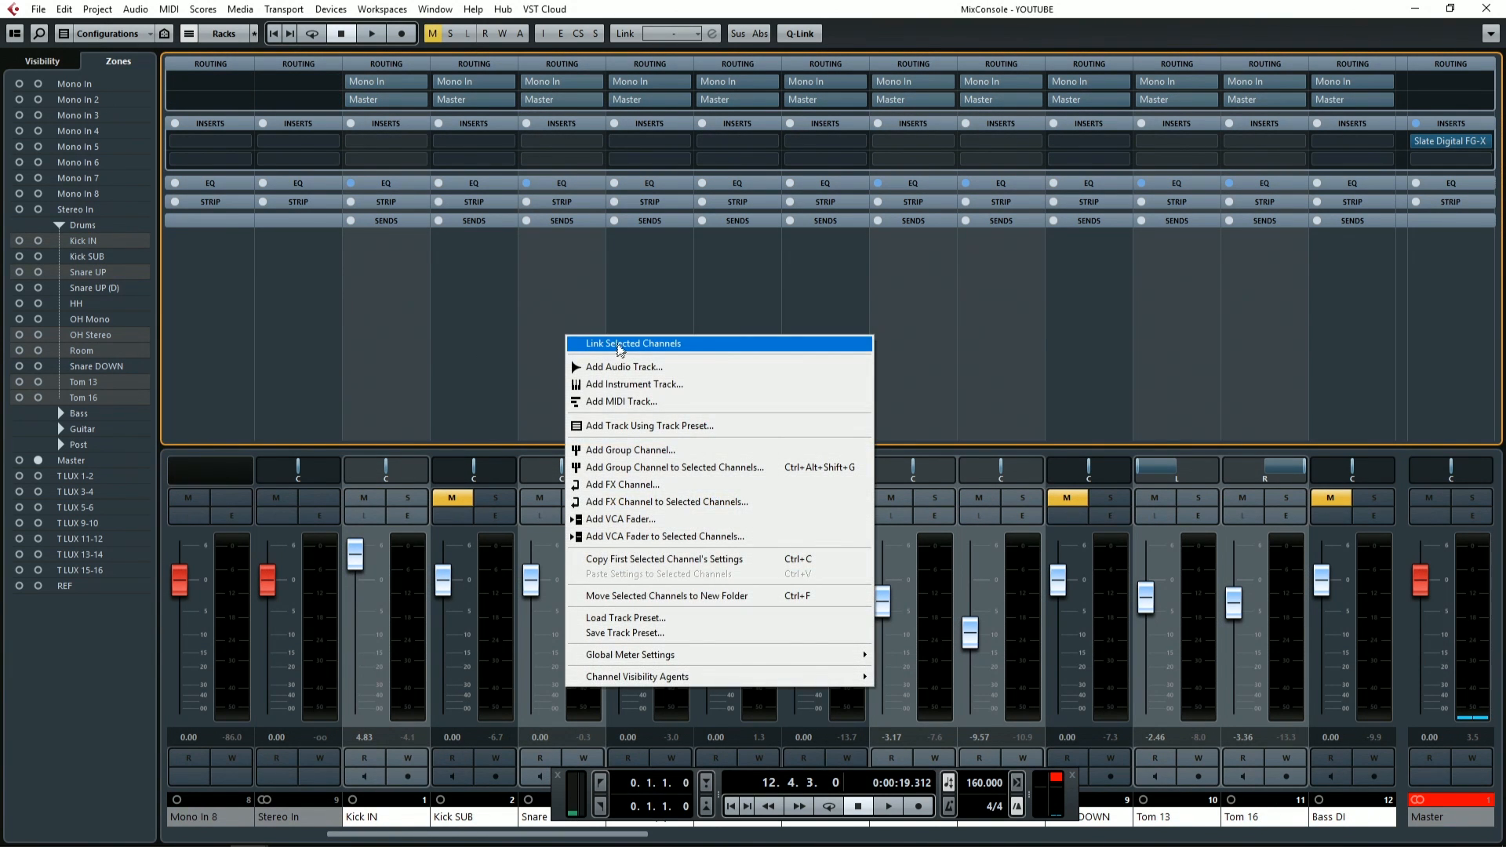
pyautogui.click(616, 343)
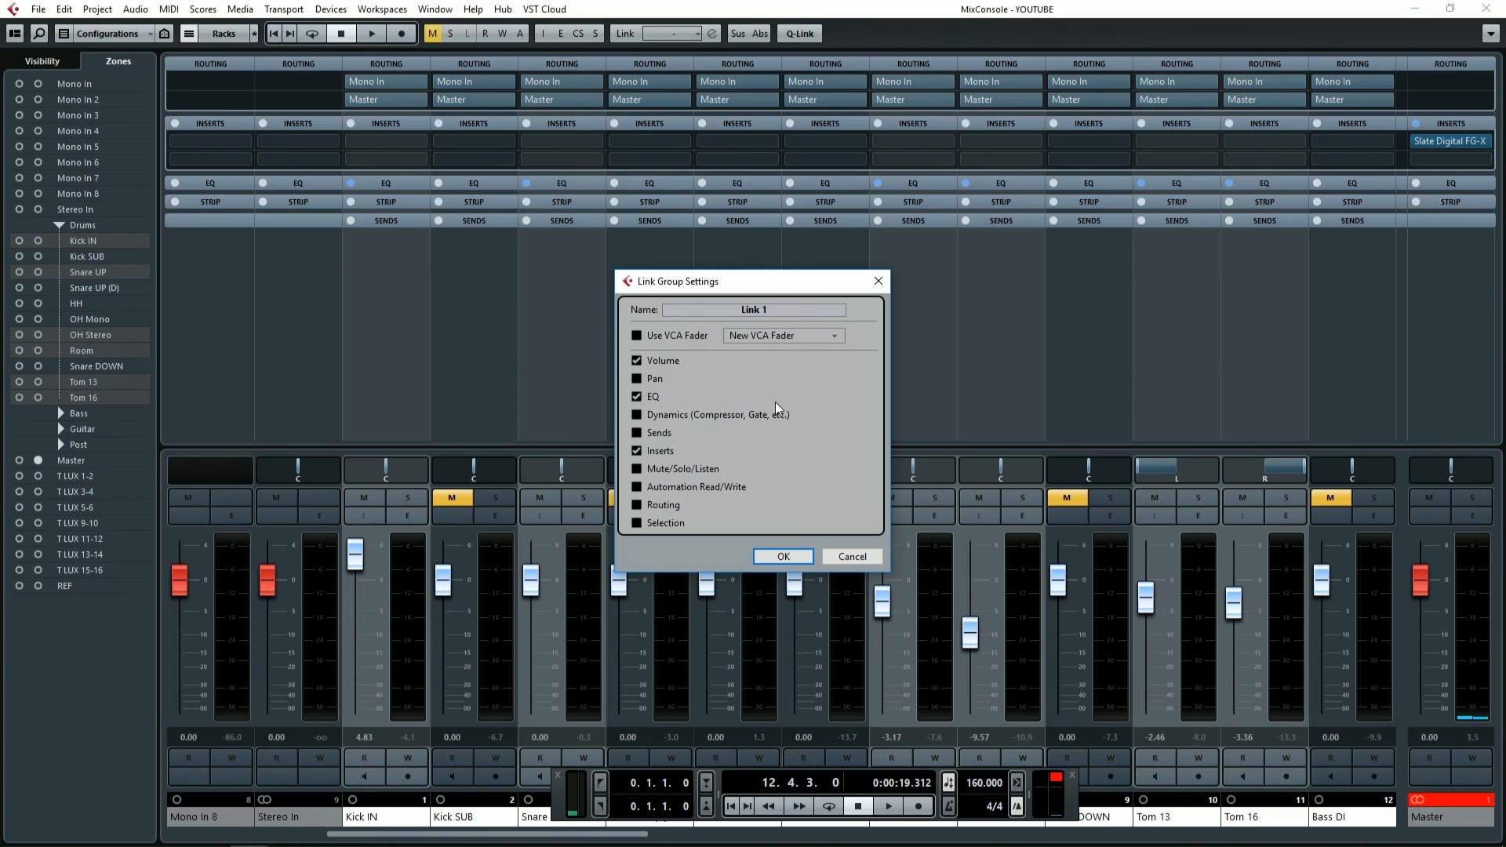
pyautogui.click(804, 563)
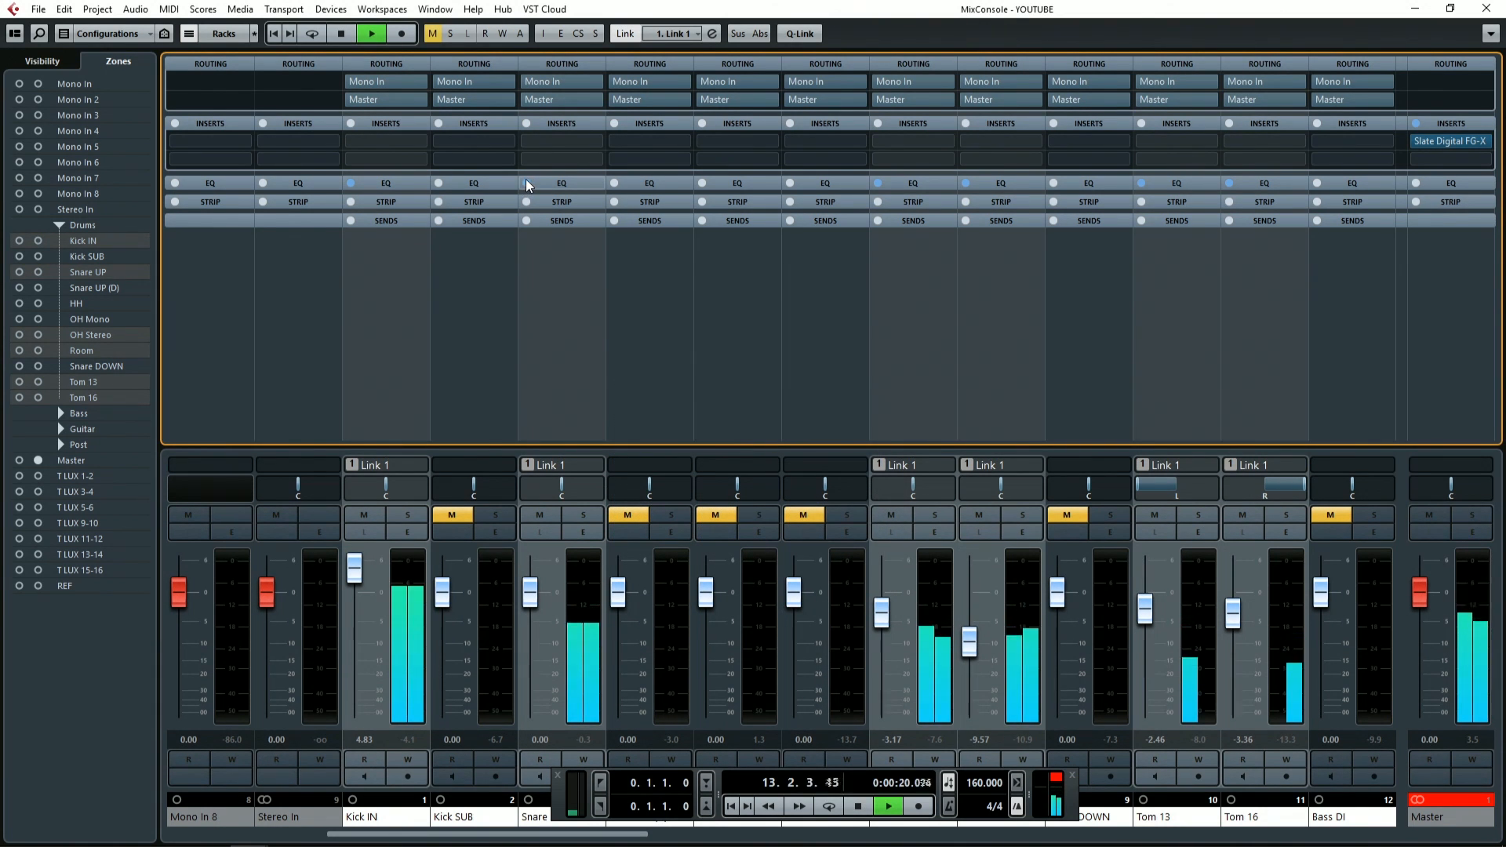
# Step: Compare the drum mix with the linked channels' EQs bypassed and enabled during playback, then unlink the channels
pyautogui.click(527, 184)
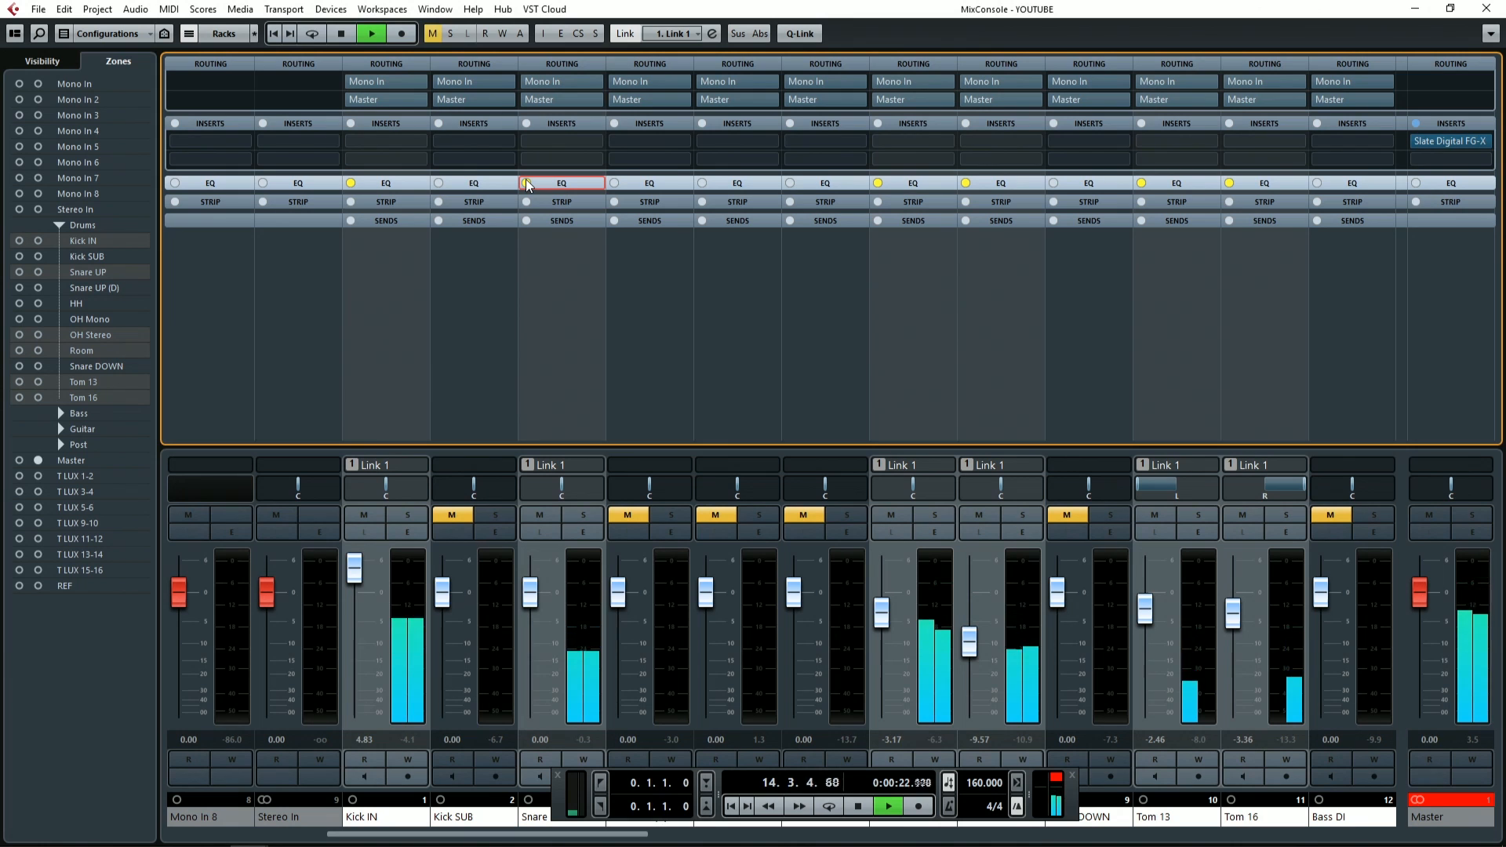
pyautogui.click(527, 184)
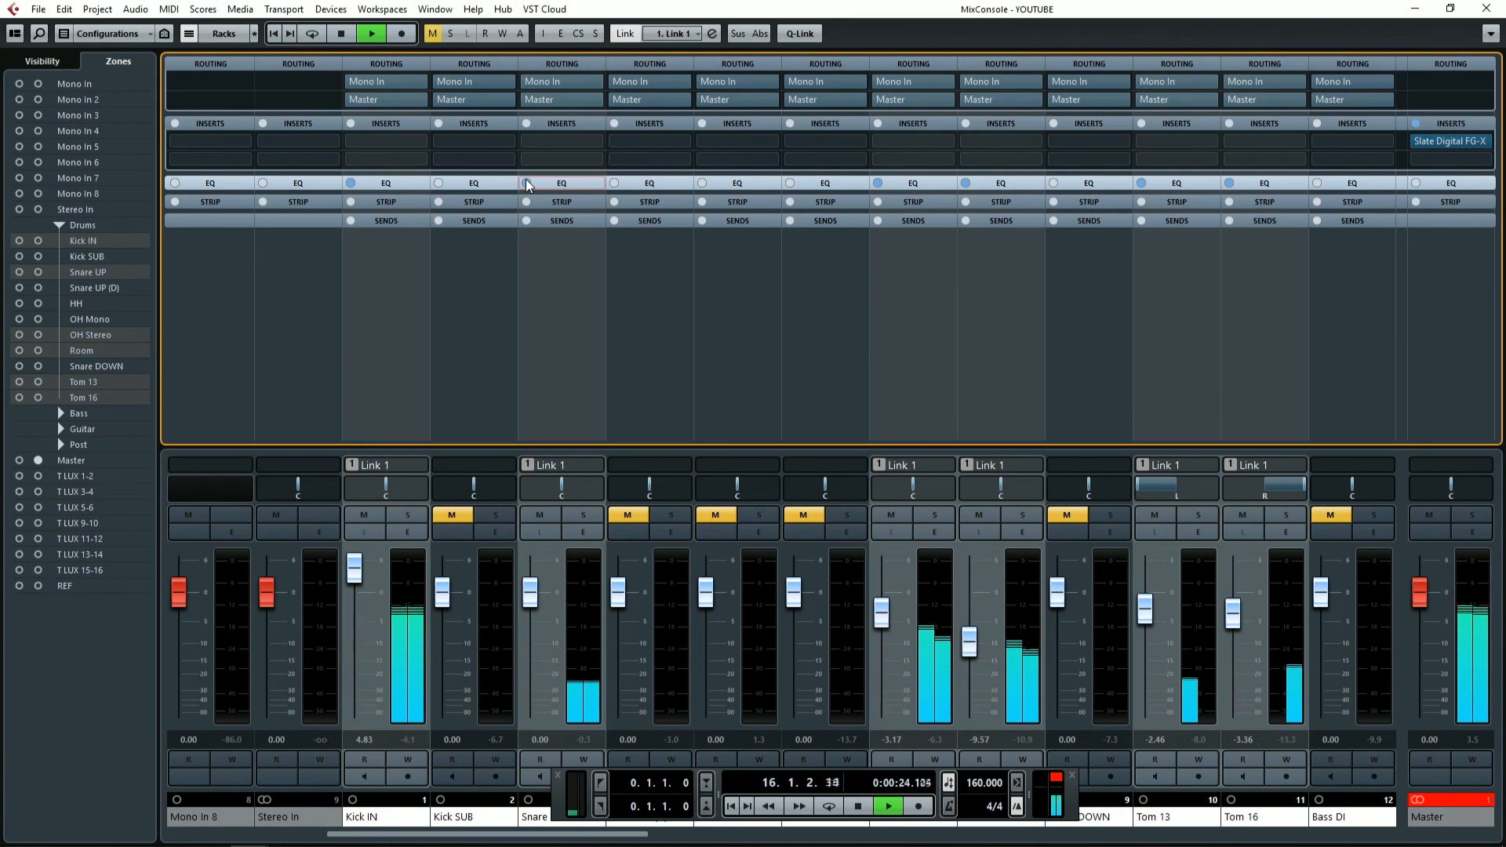
pyautogui.click(526, 185)
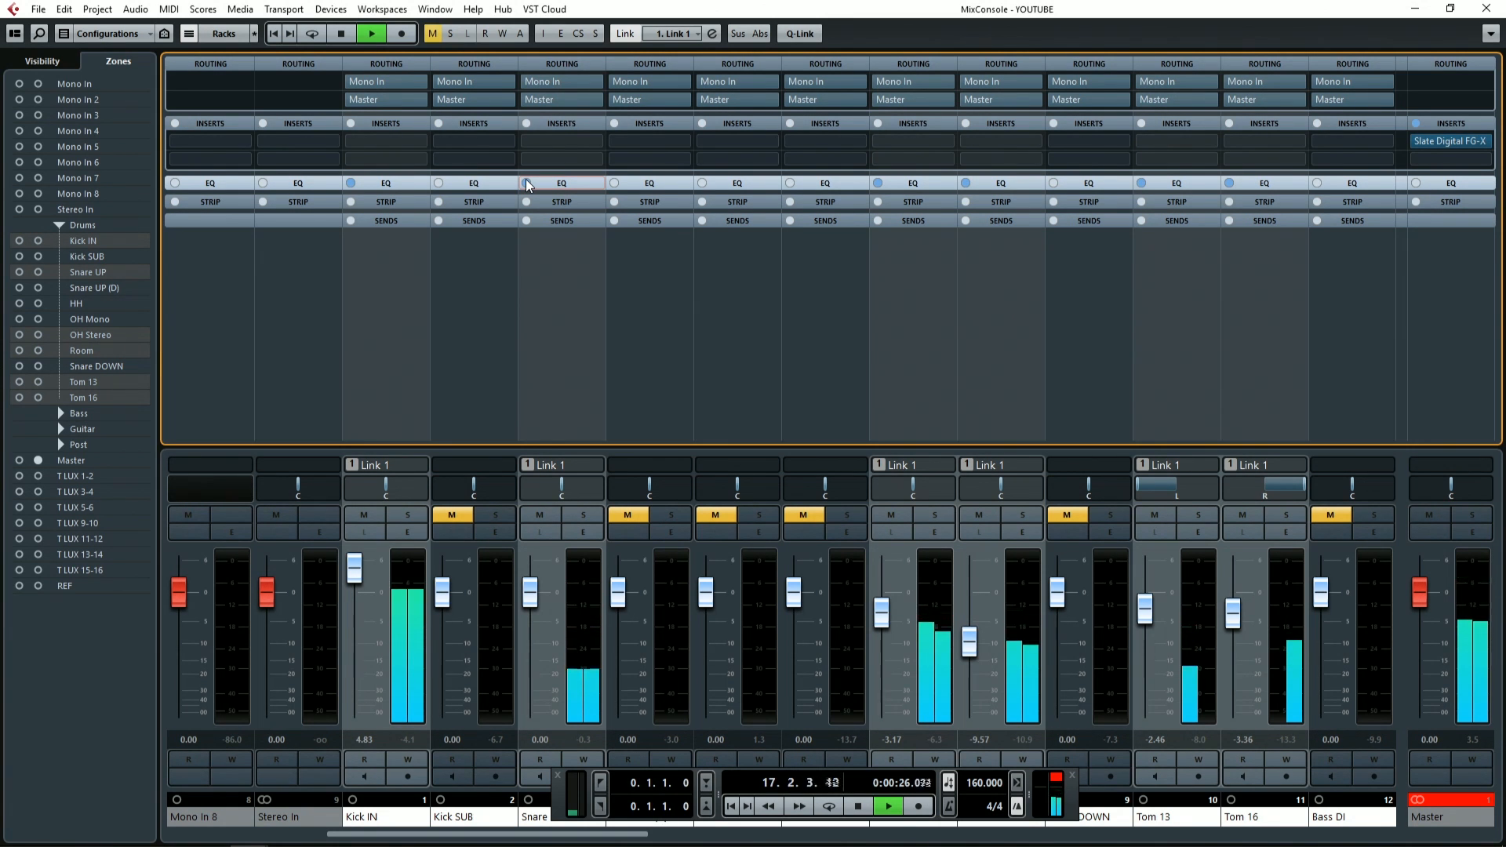
pyautogui.press('space')
pyautogui.rightClick(566, 313)
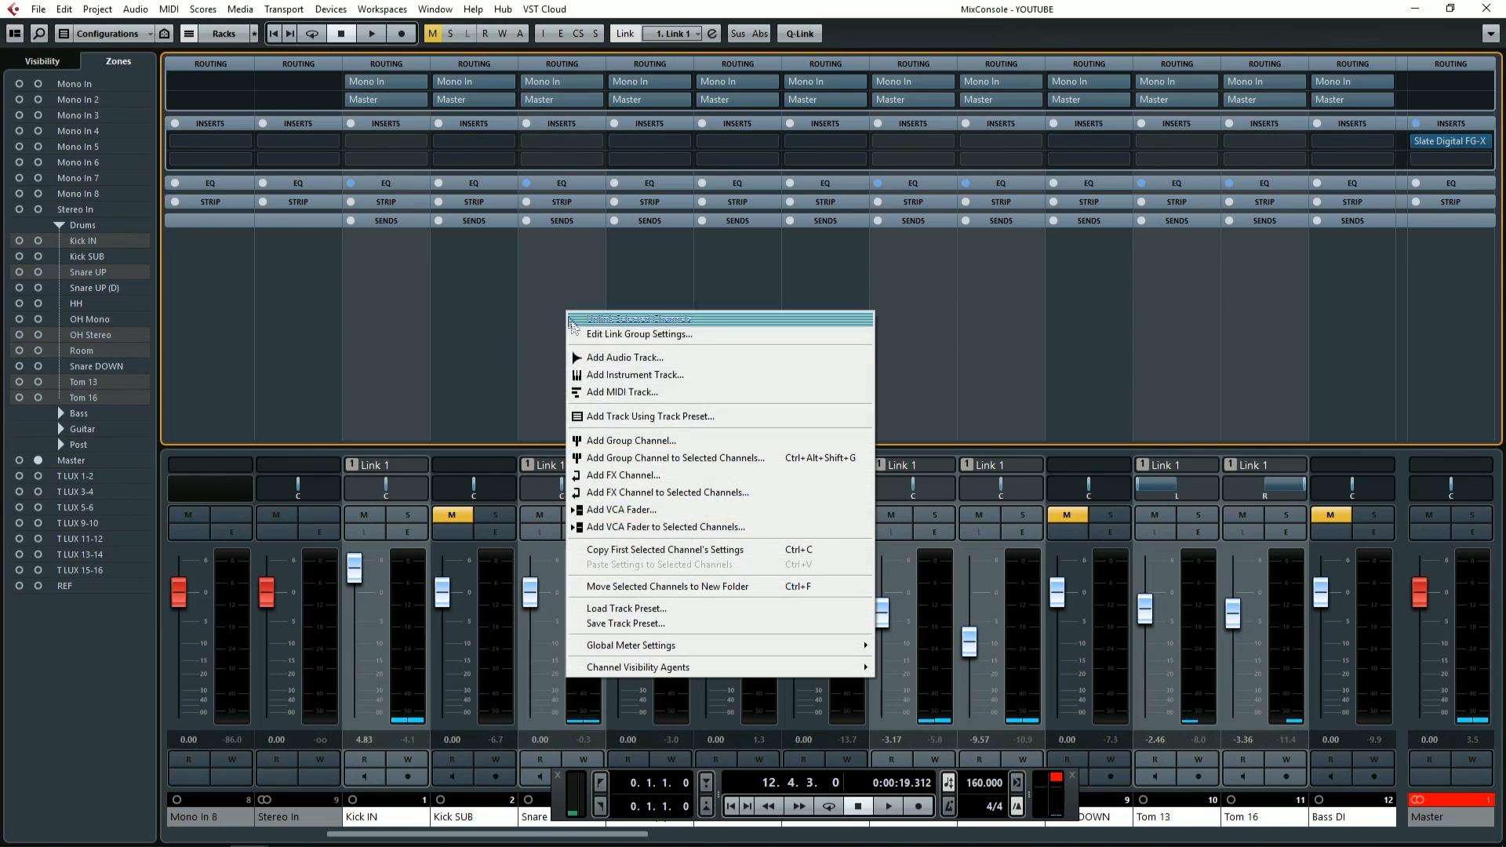
pyautogui.click(650, 322)
# Step: Return to the project window and expand the Bass and Guitar folders
pyautogui.press('F3')
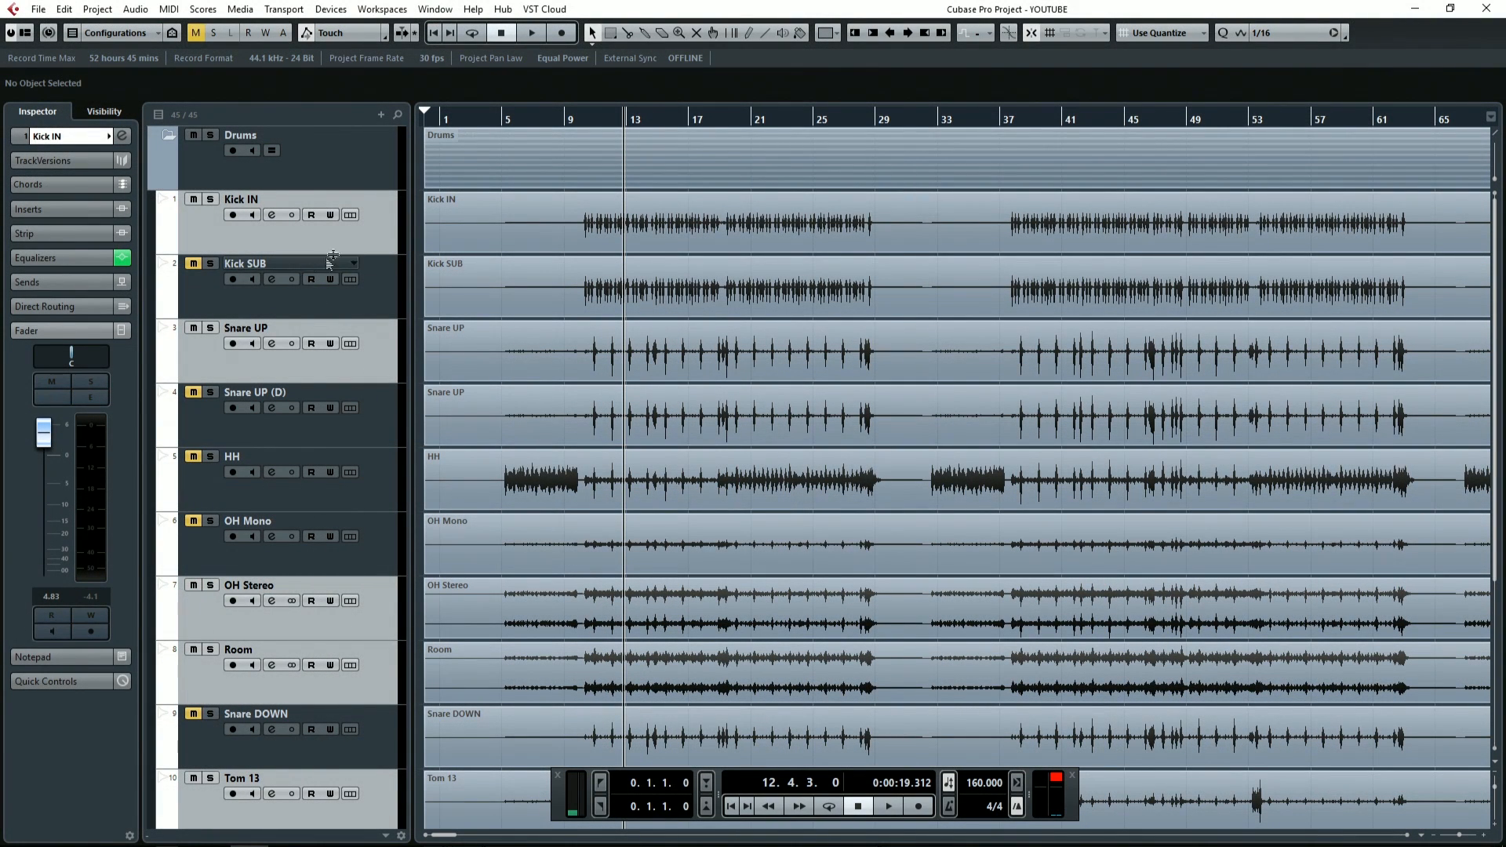
pyautogui.click(390, 248)
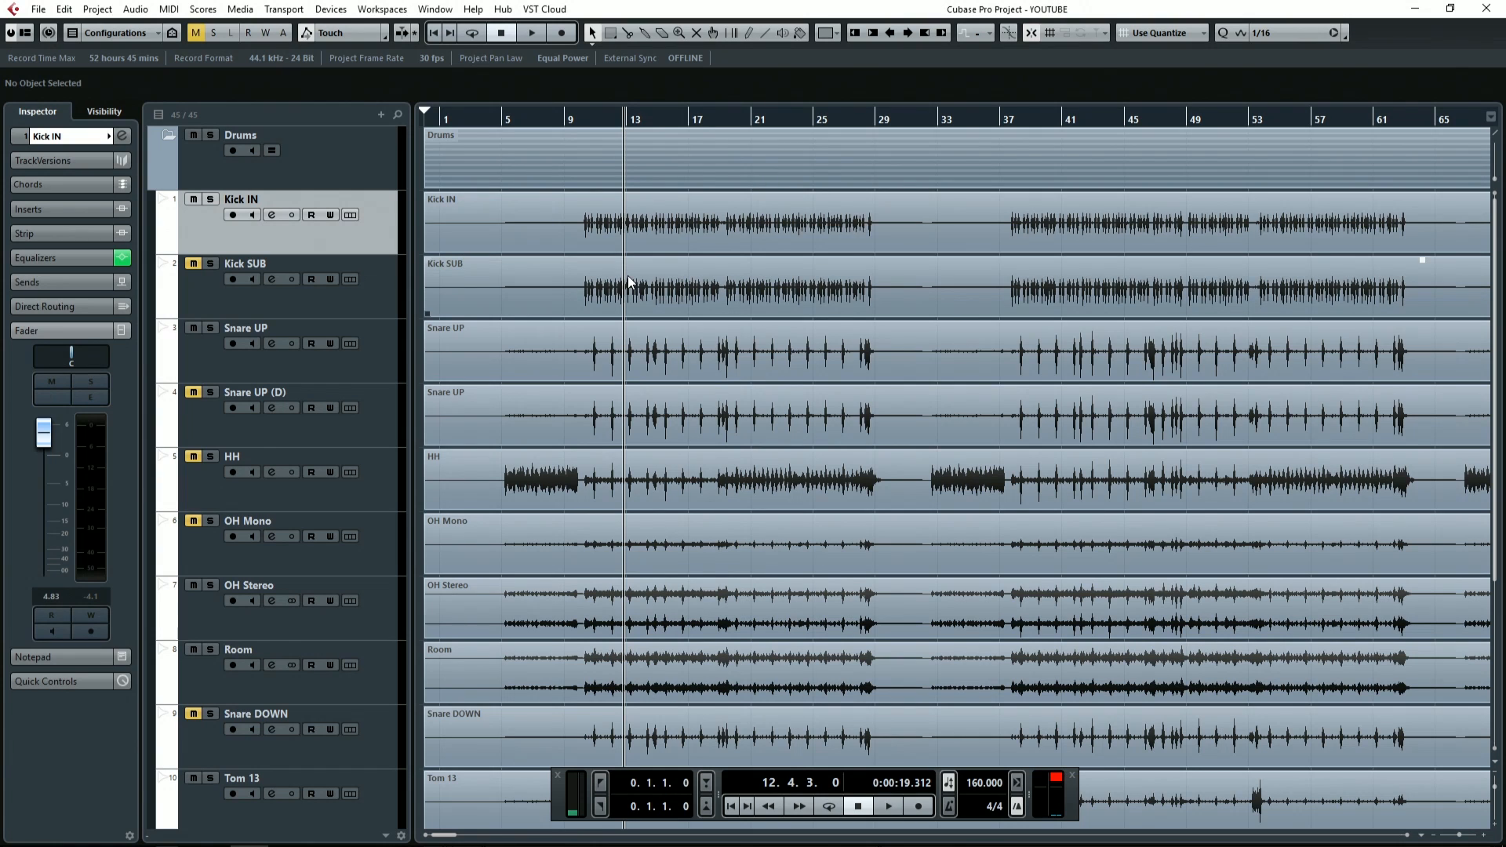
pyautogui.scroll(-5, 745, 431)
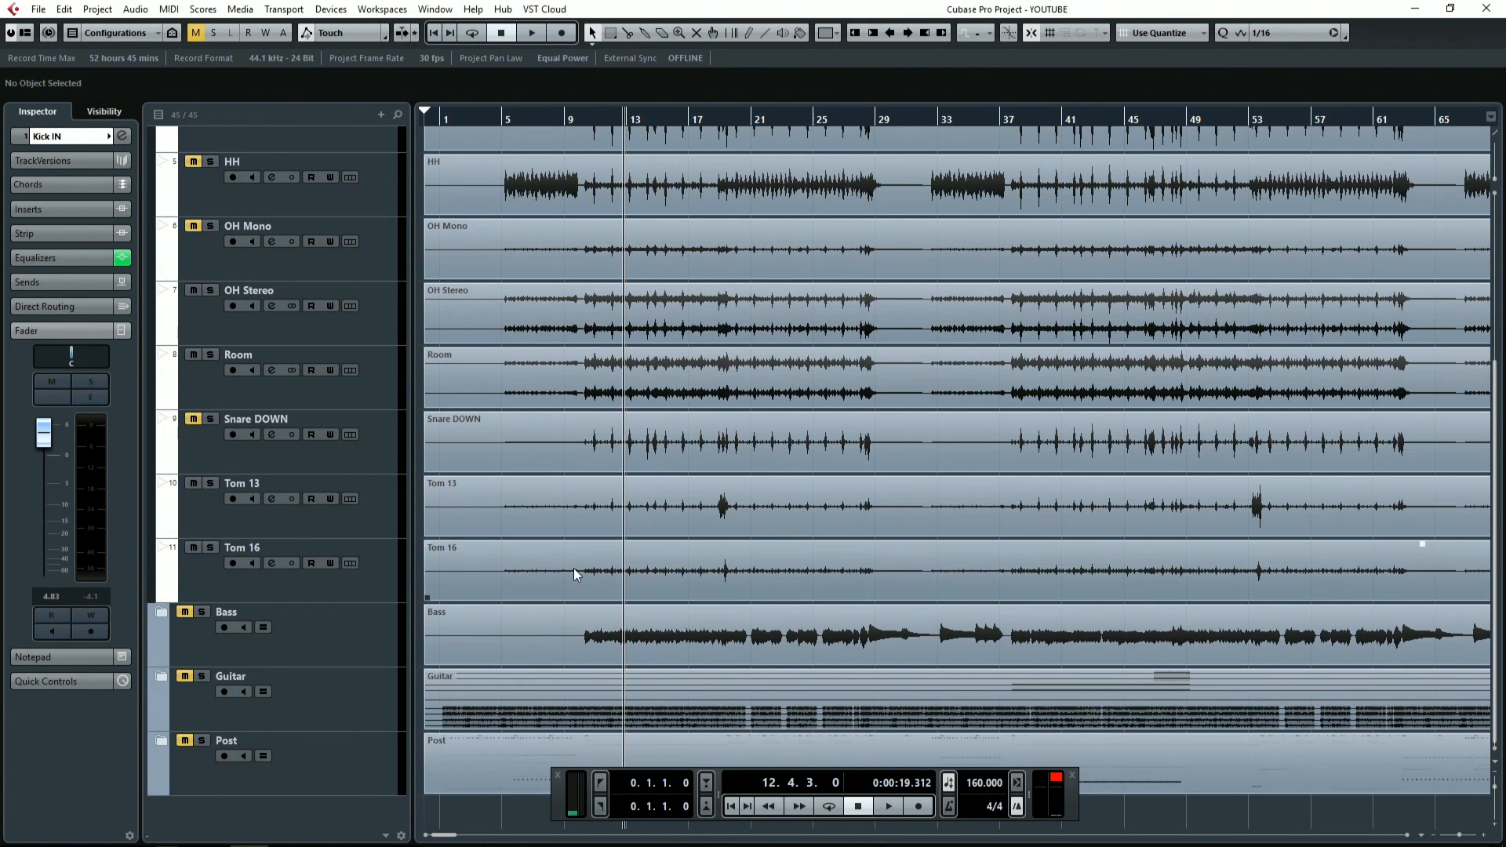
pyautogui.click(162, 613)
pyautogui.click(161, 742)
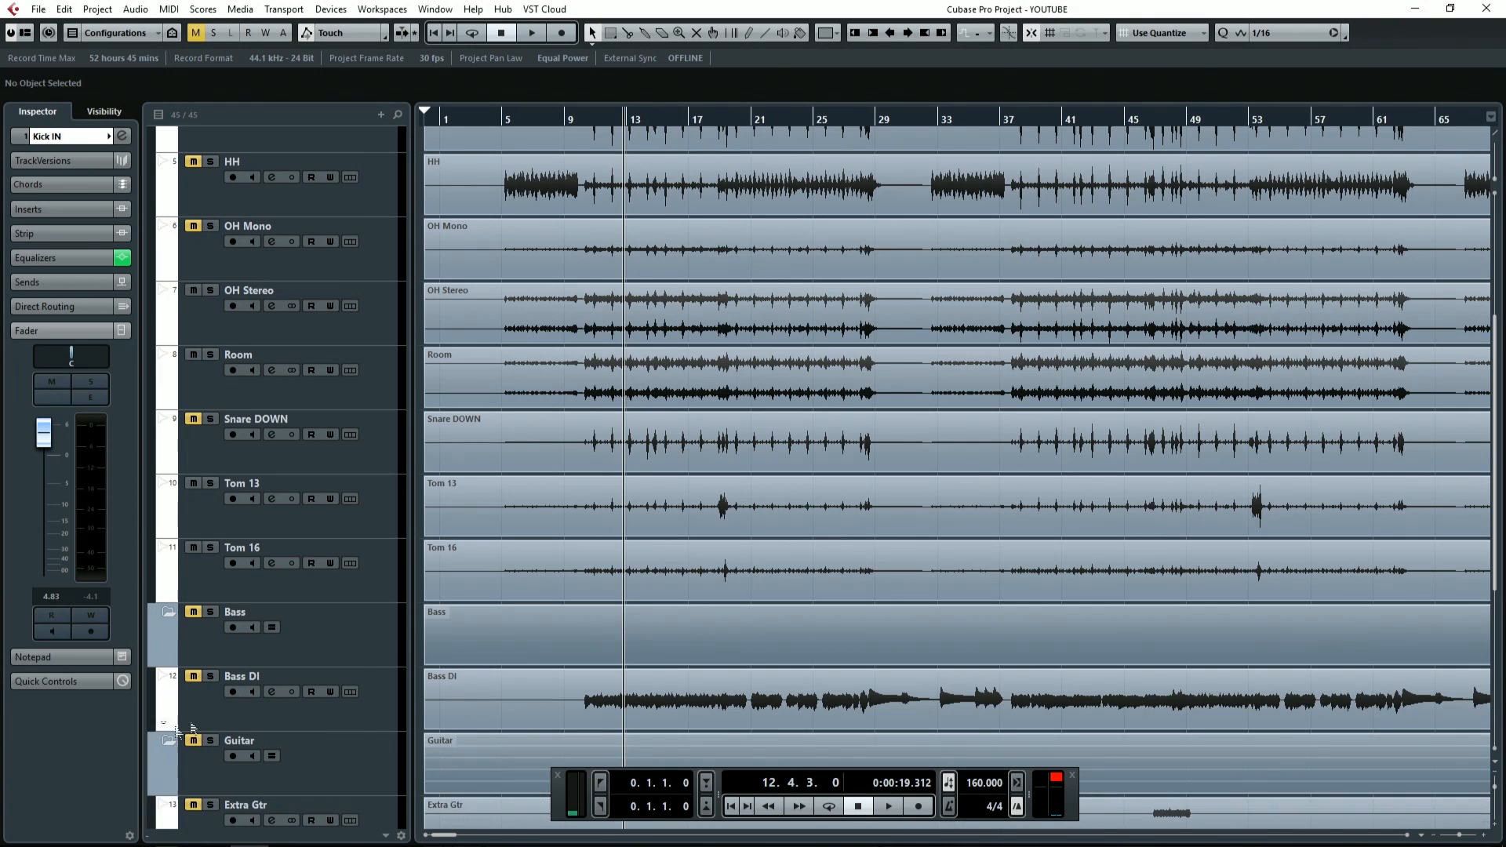
pyautogui.scroll(-7, 497, 601)
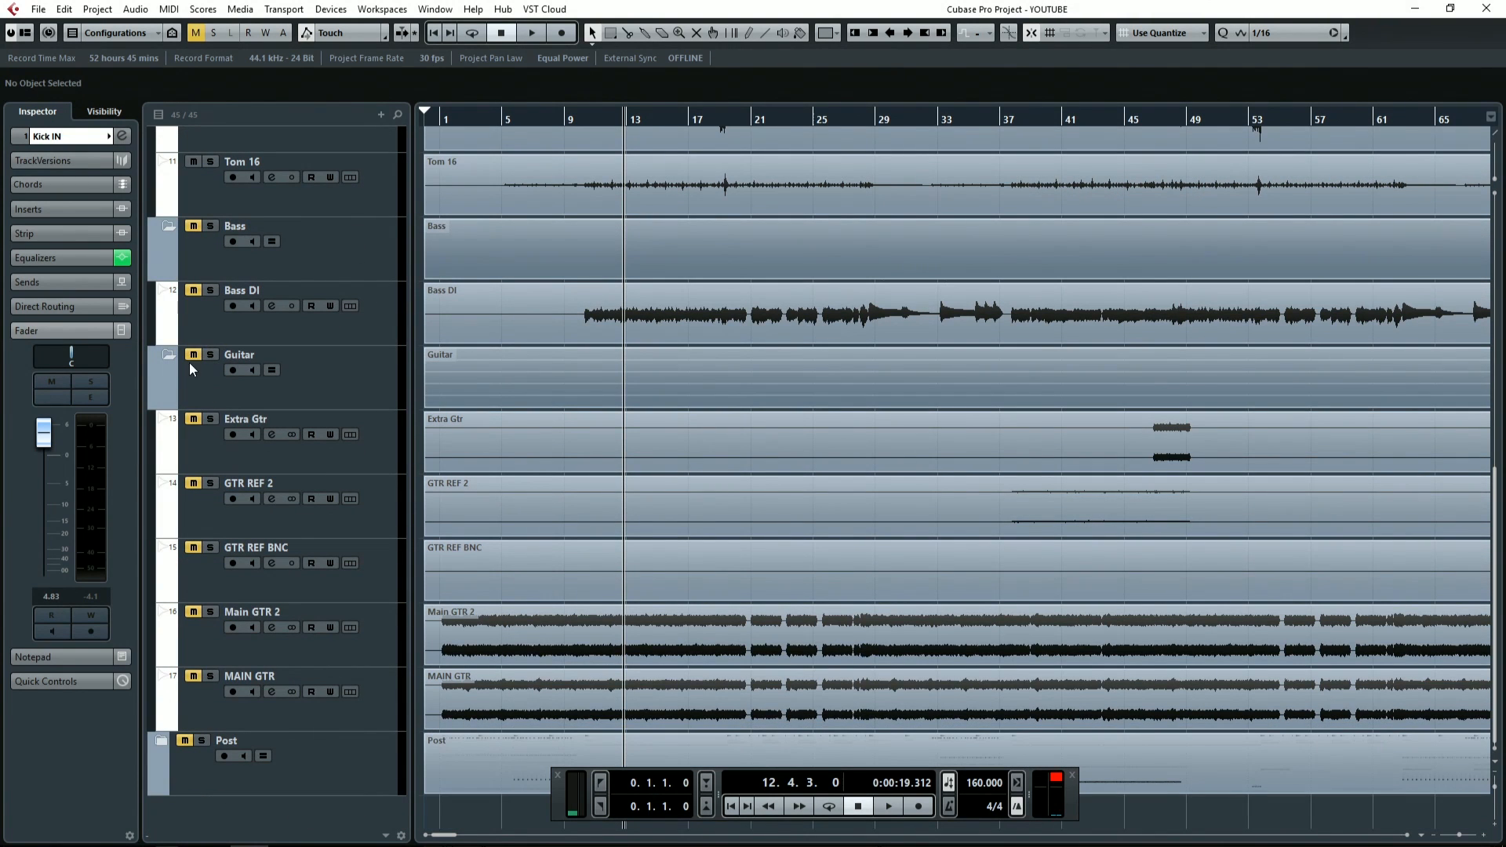
# Step: Audition Main GTR 2 and MAIN GTR soloed in turn, then leave MAIN GTR unmuted with Main GTR 2 and both GTR REF tracks muted
pyautogui.click(213, 612)
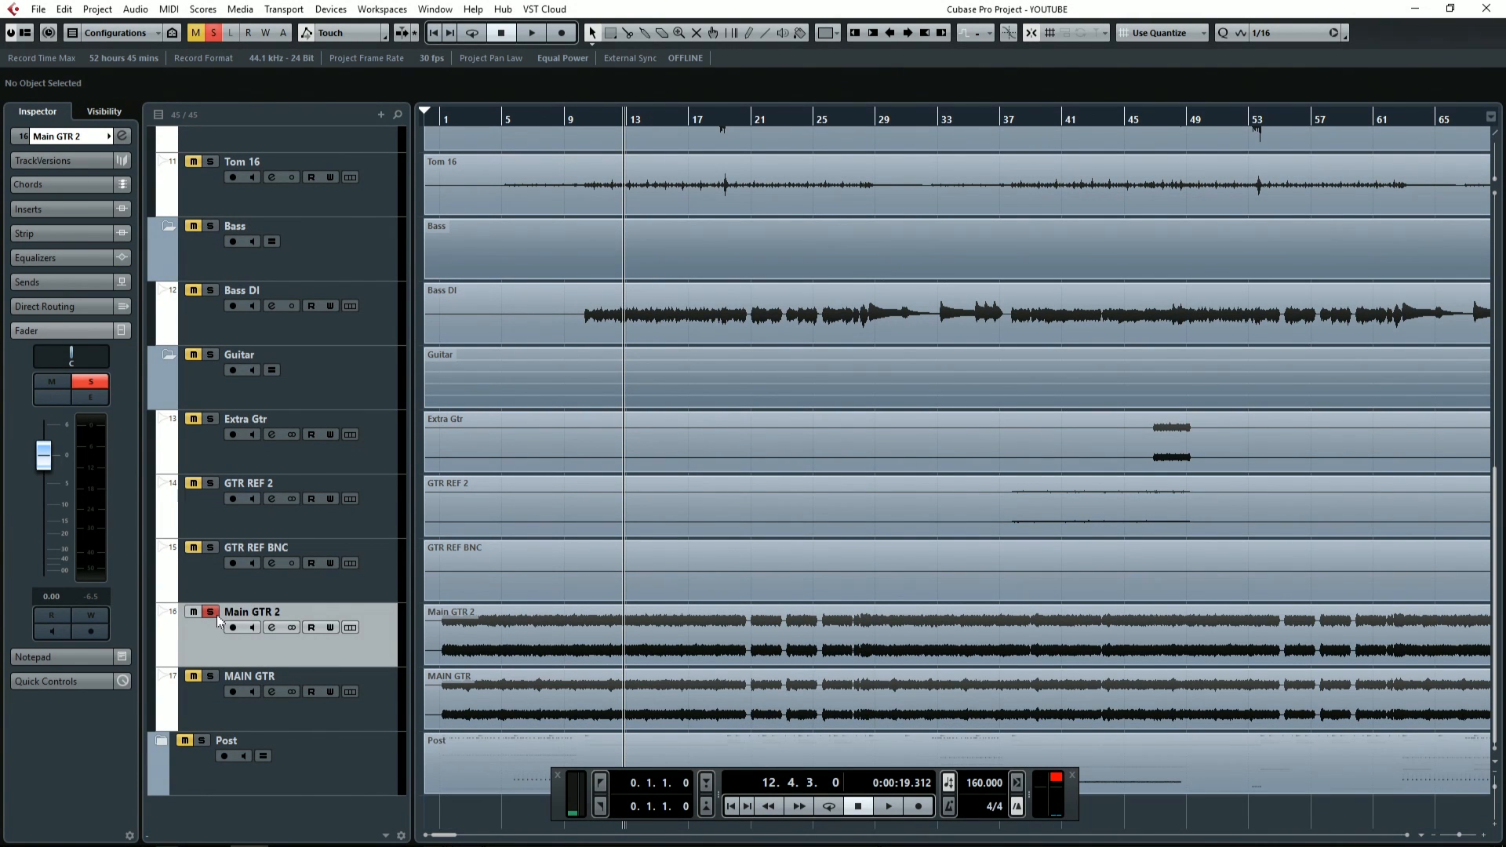
pyautogui.press('space')
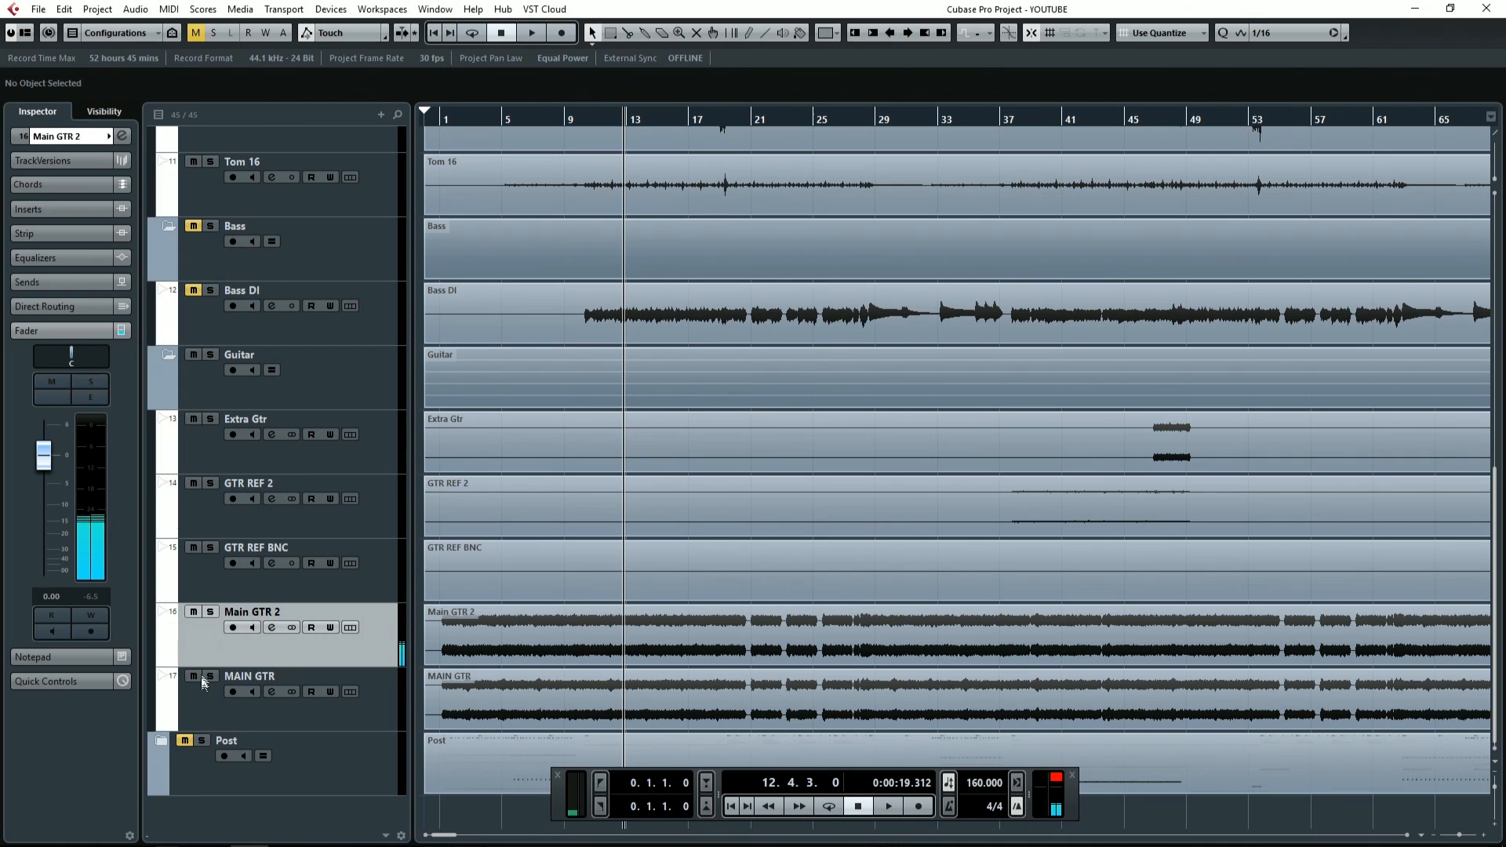
pyautogui.click(210, 677)
pyautogui.press('space')
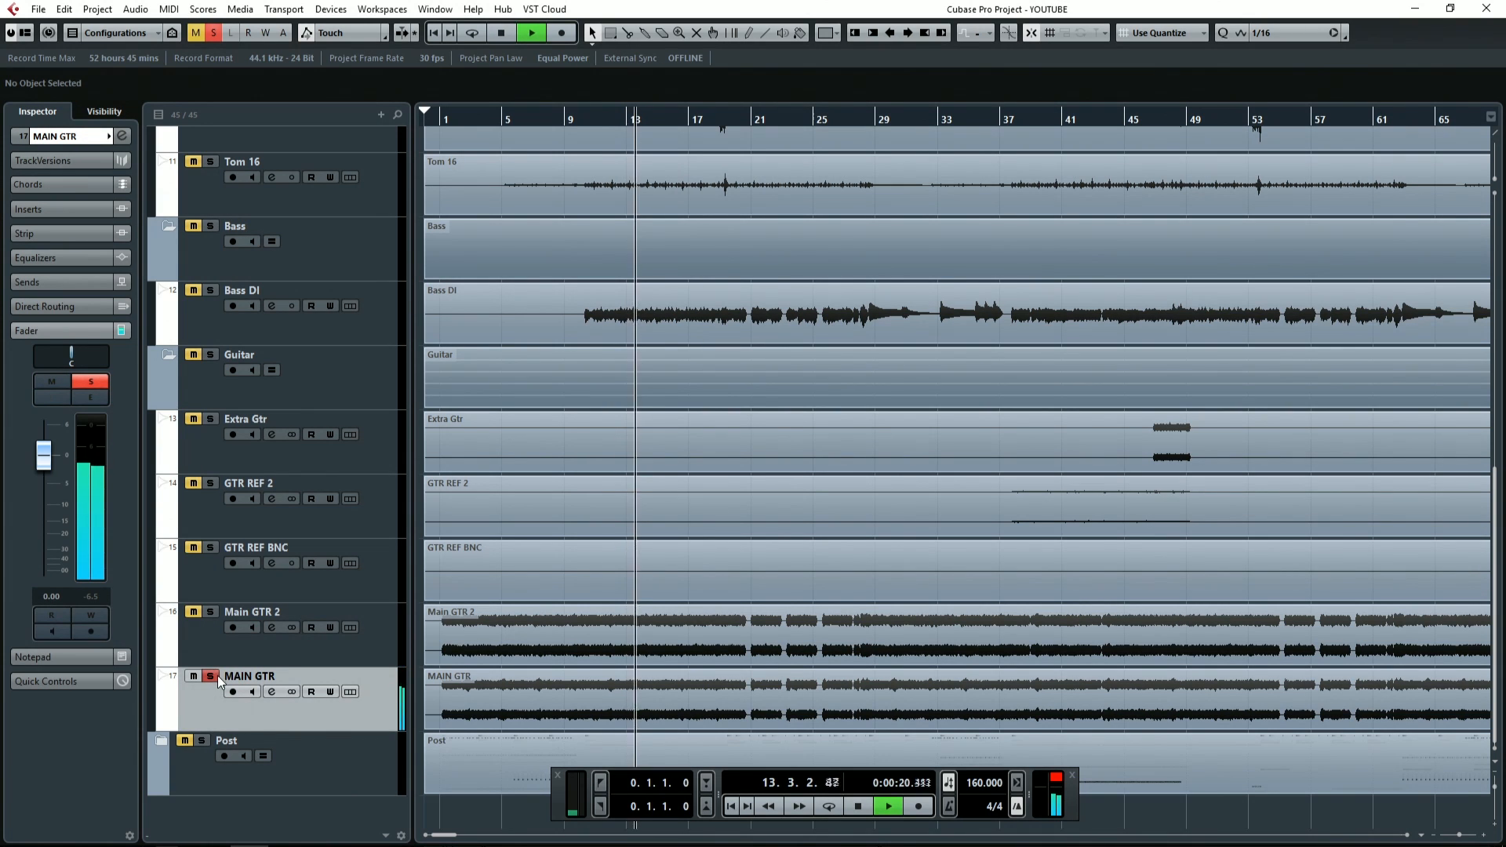
pyautogui.press('space')
pyautogui.click(210, 677)
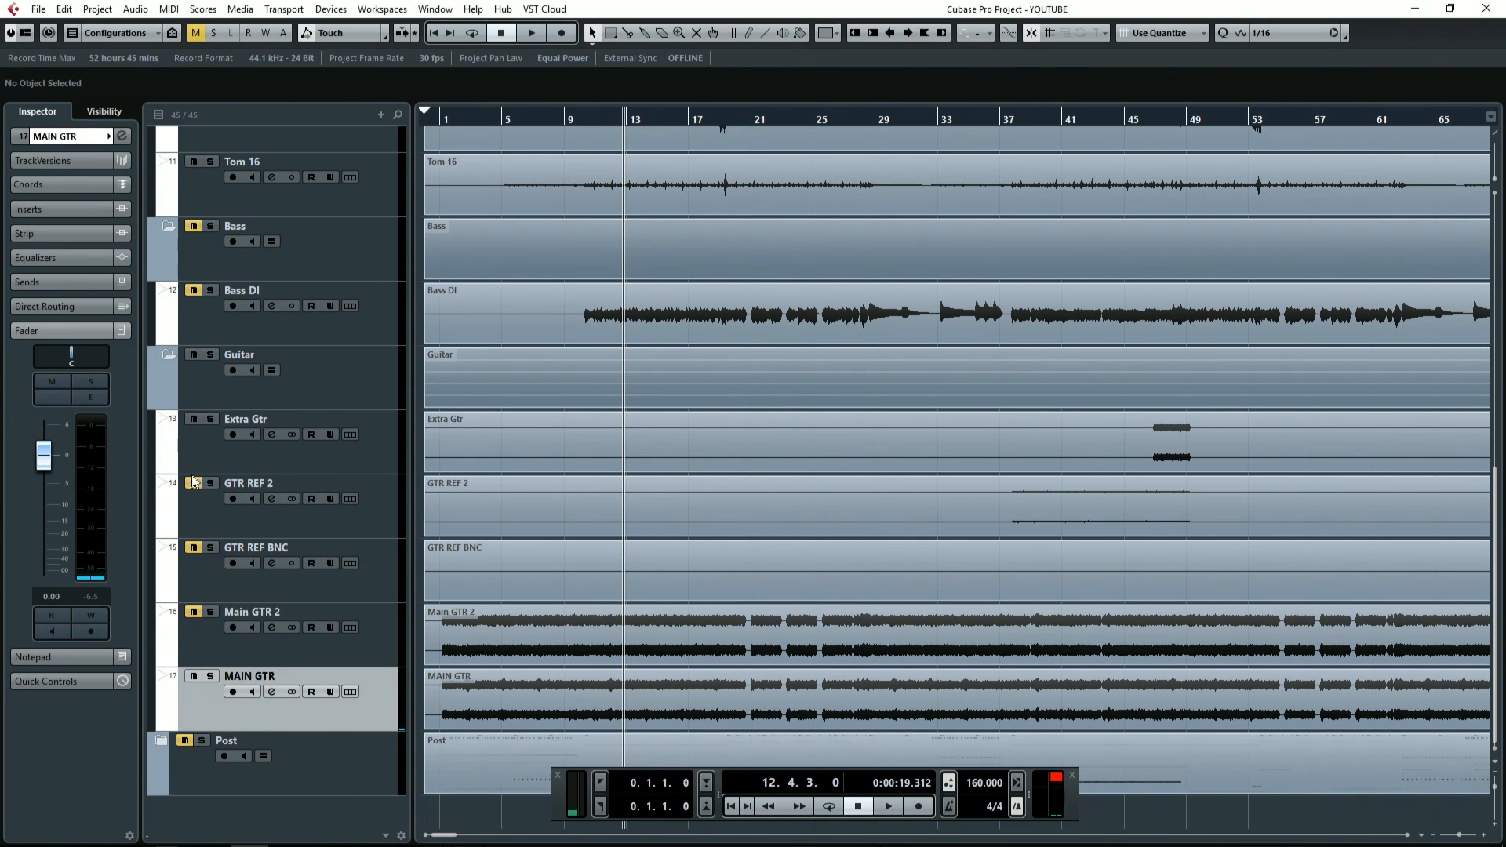
# Step: Open MAIN GTR's channel settings and play it in the mix and soloed
pyautogui.click(272, 692)
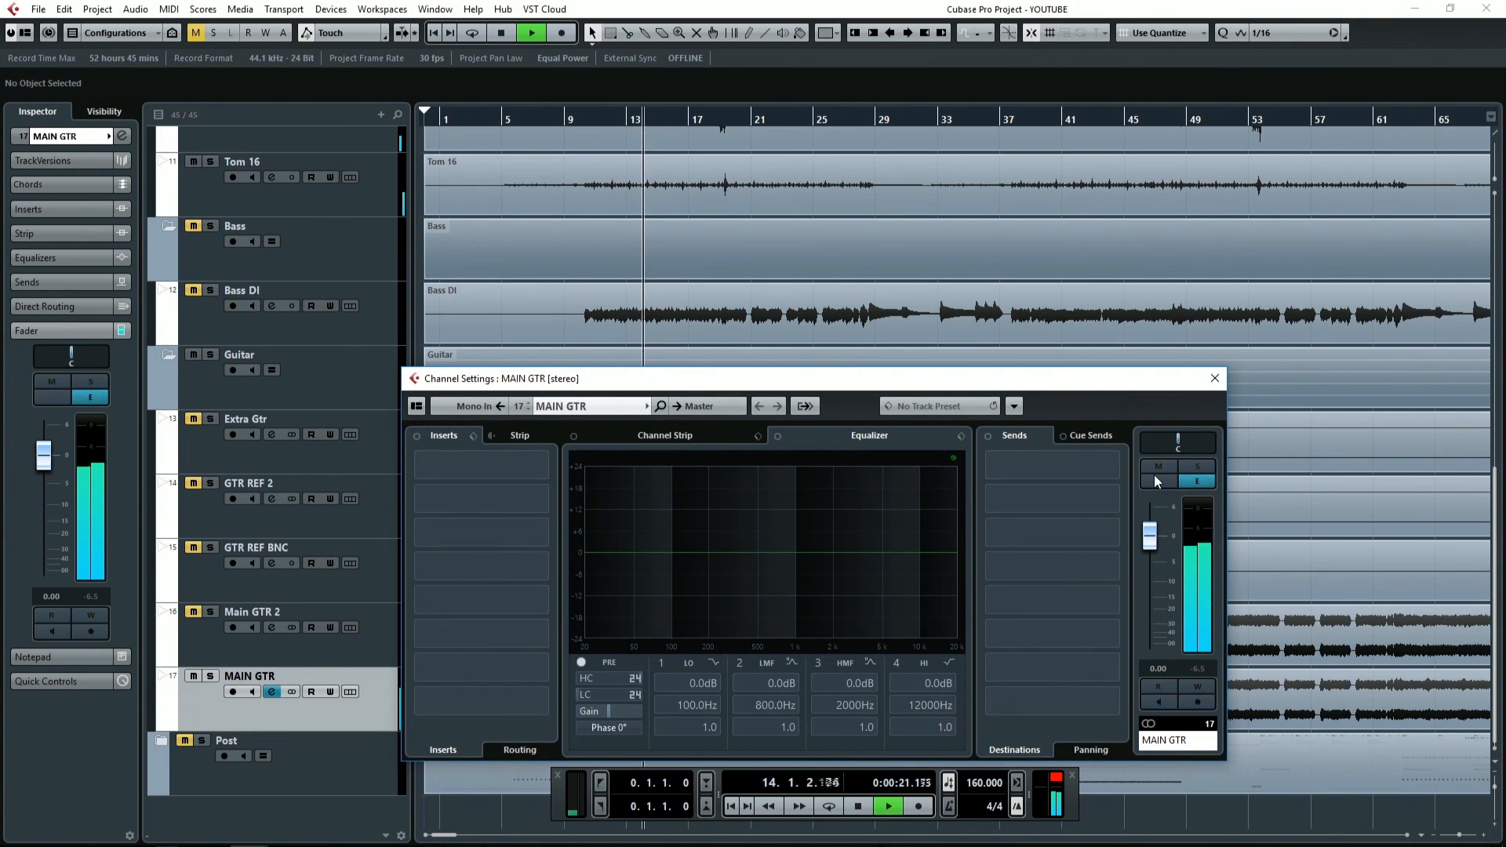
pyautogui.click(1197, 466)
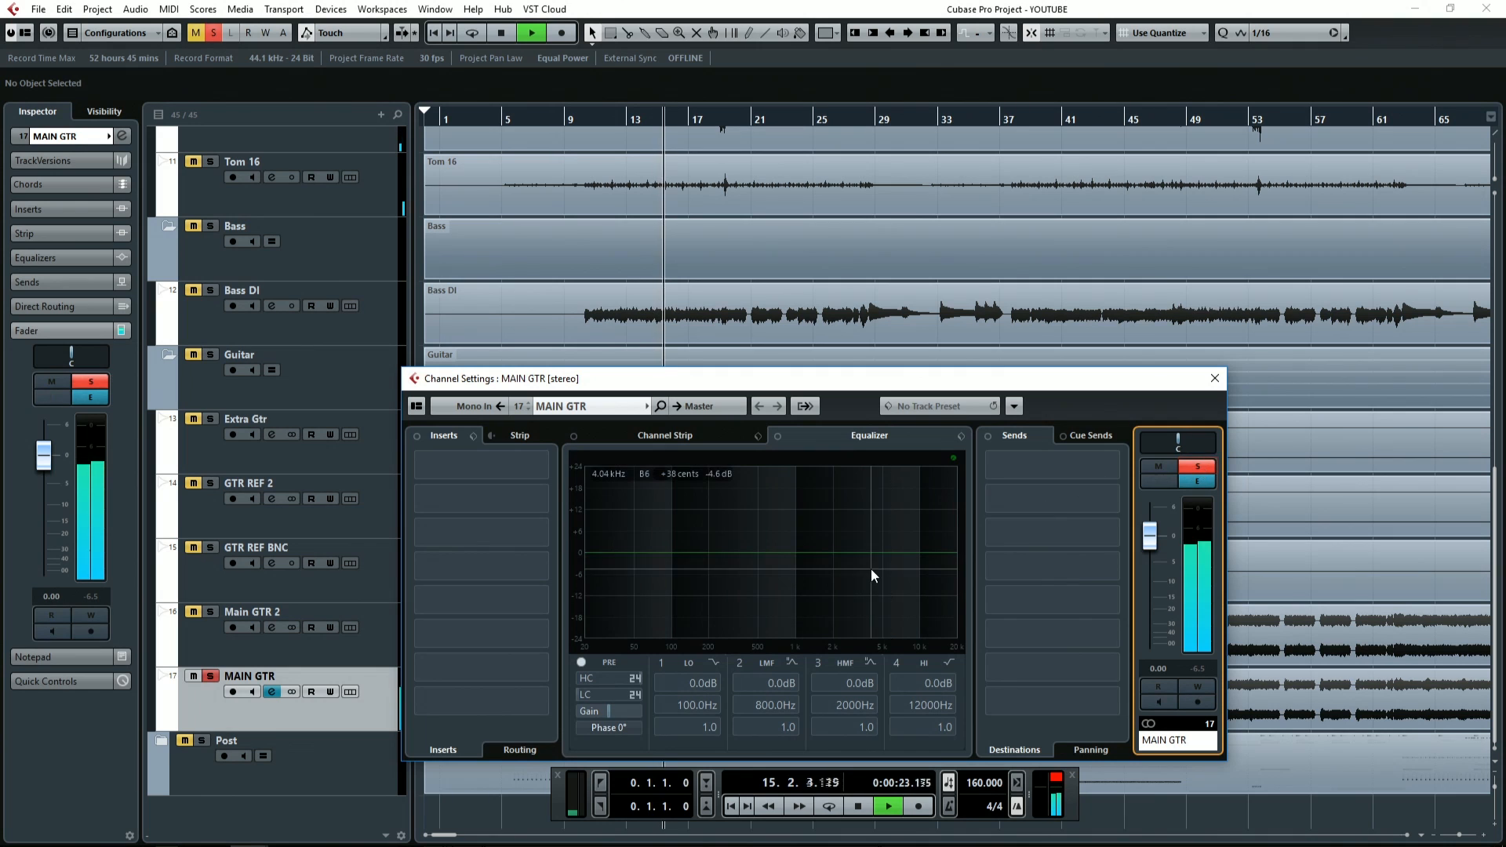
pyautogui.press('space')
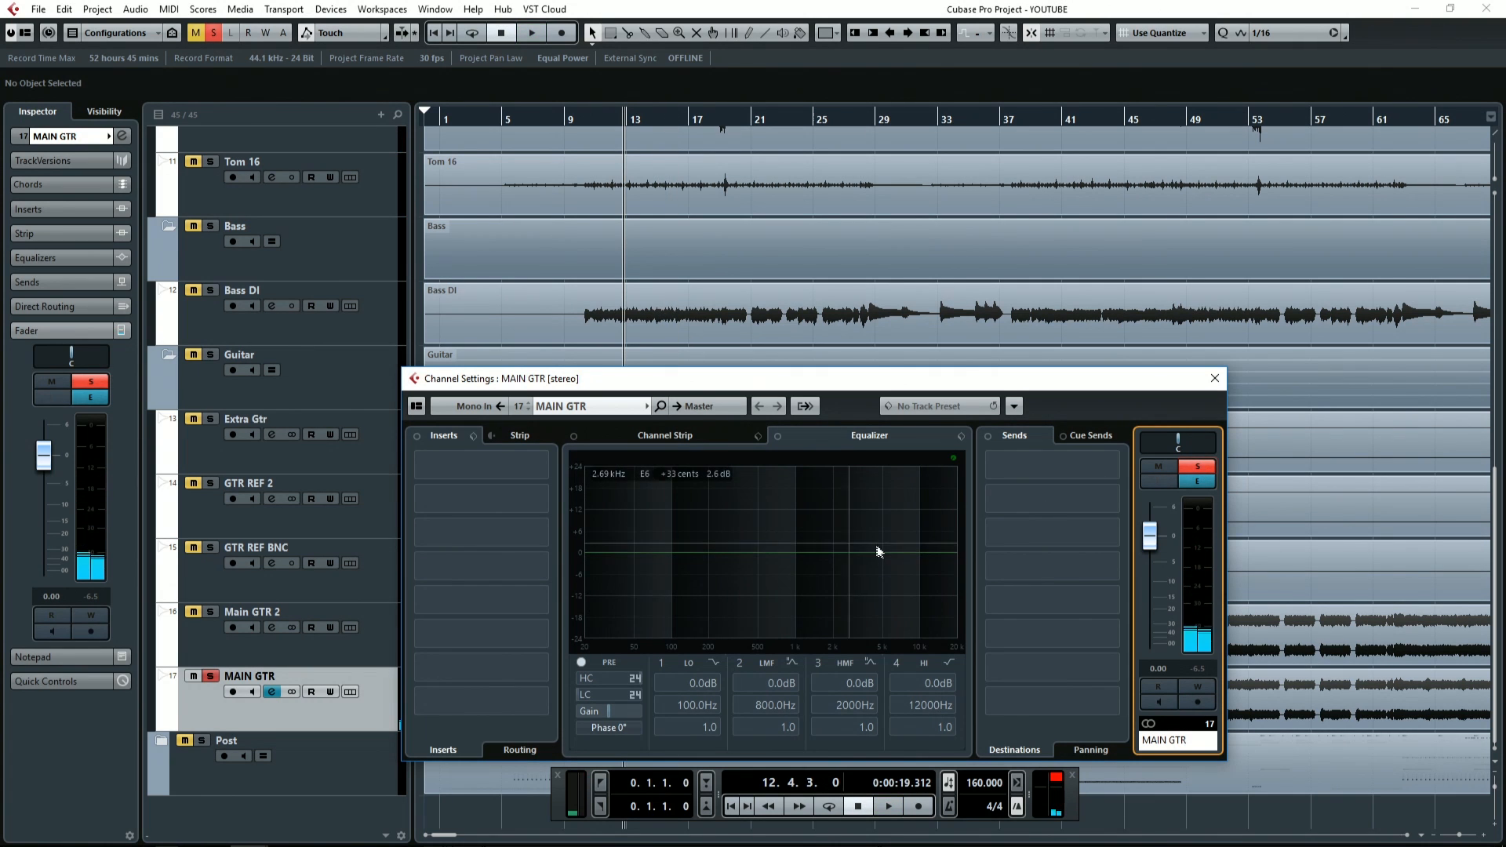
# Step: Try MAIN GTR's high EQ band with a 10.9 dB boost at about 1.34 kHz and a 6.1 dB cut at about 1.5 kHz
pyautogui.moveTo(919, 557); pyautogui.dragTo(811, 514)
pyautogui.press('space')
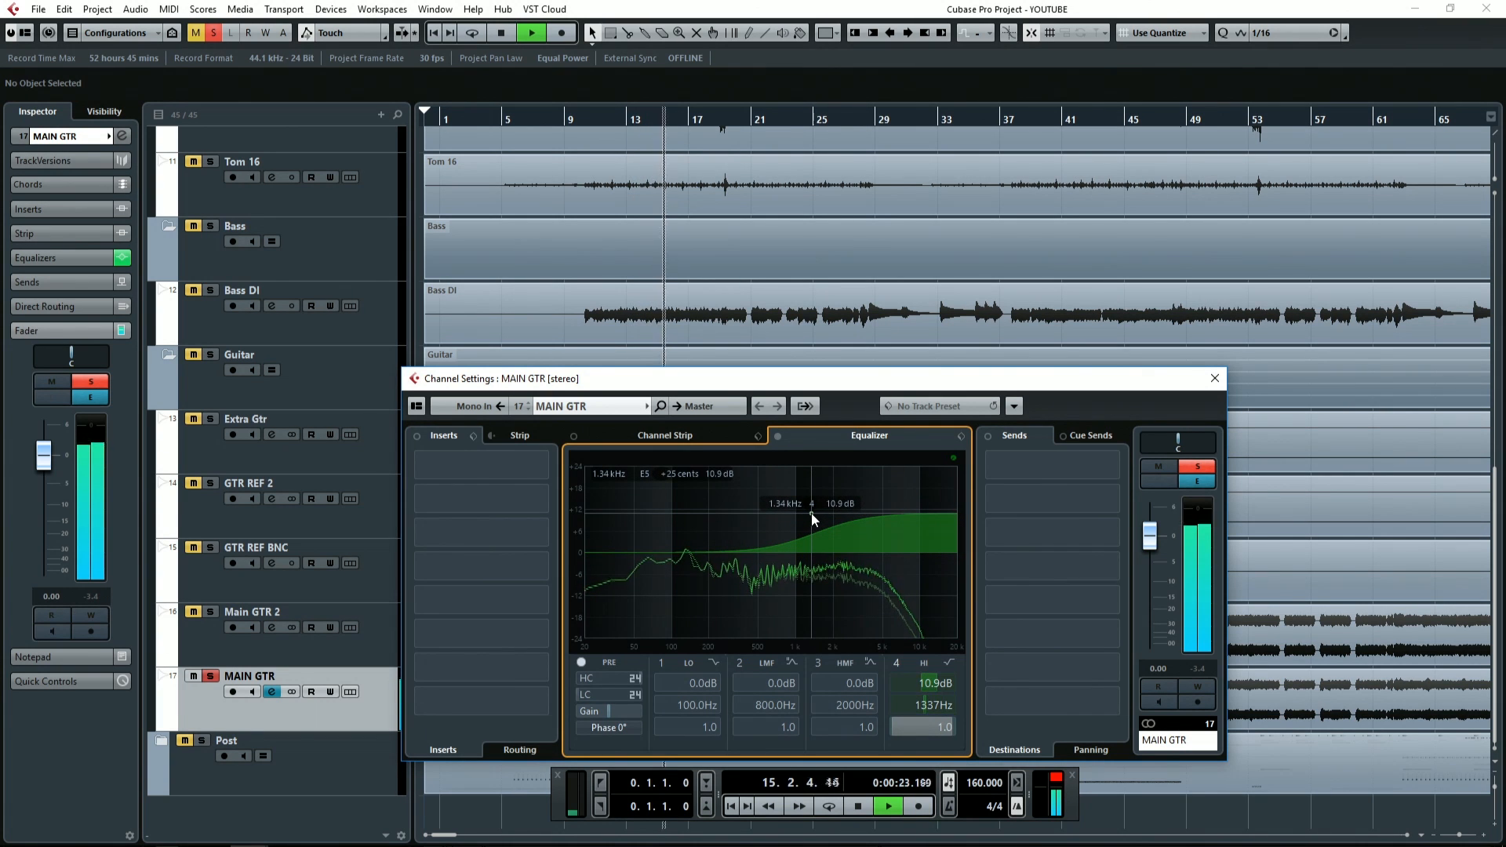
pyautogui.press('space')
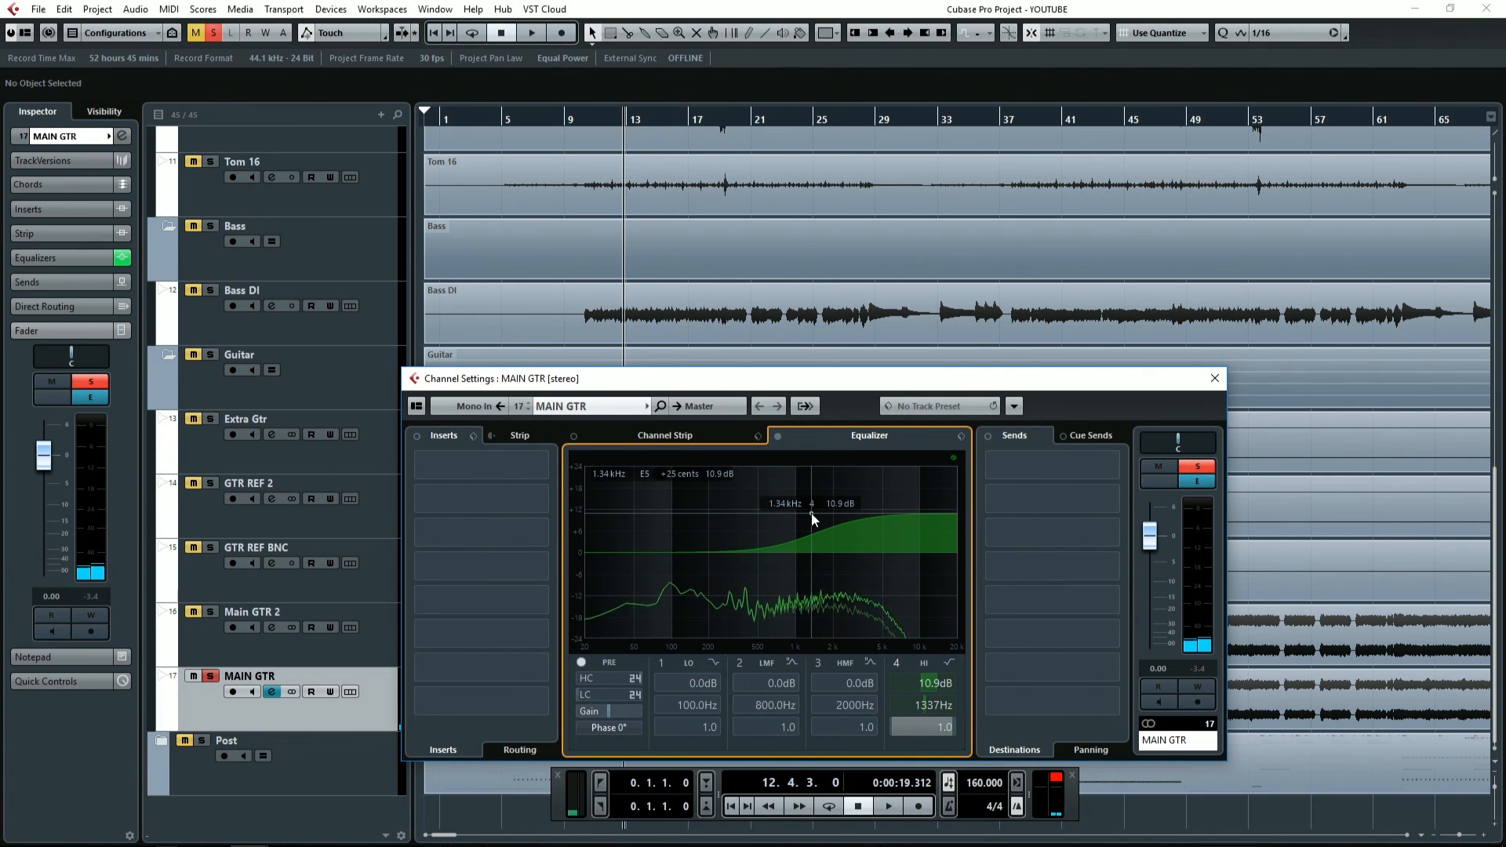
pyautogui.press('space')
pyautogui.moveTo(811, 513); pyautogui.dragTo(817, 581)
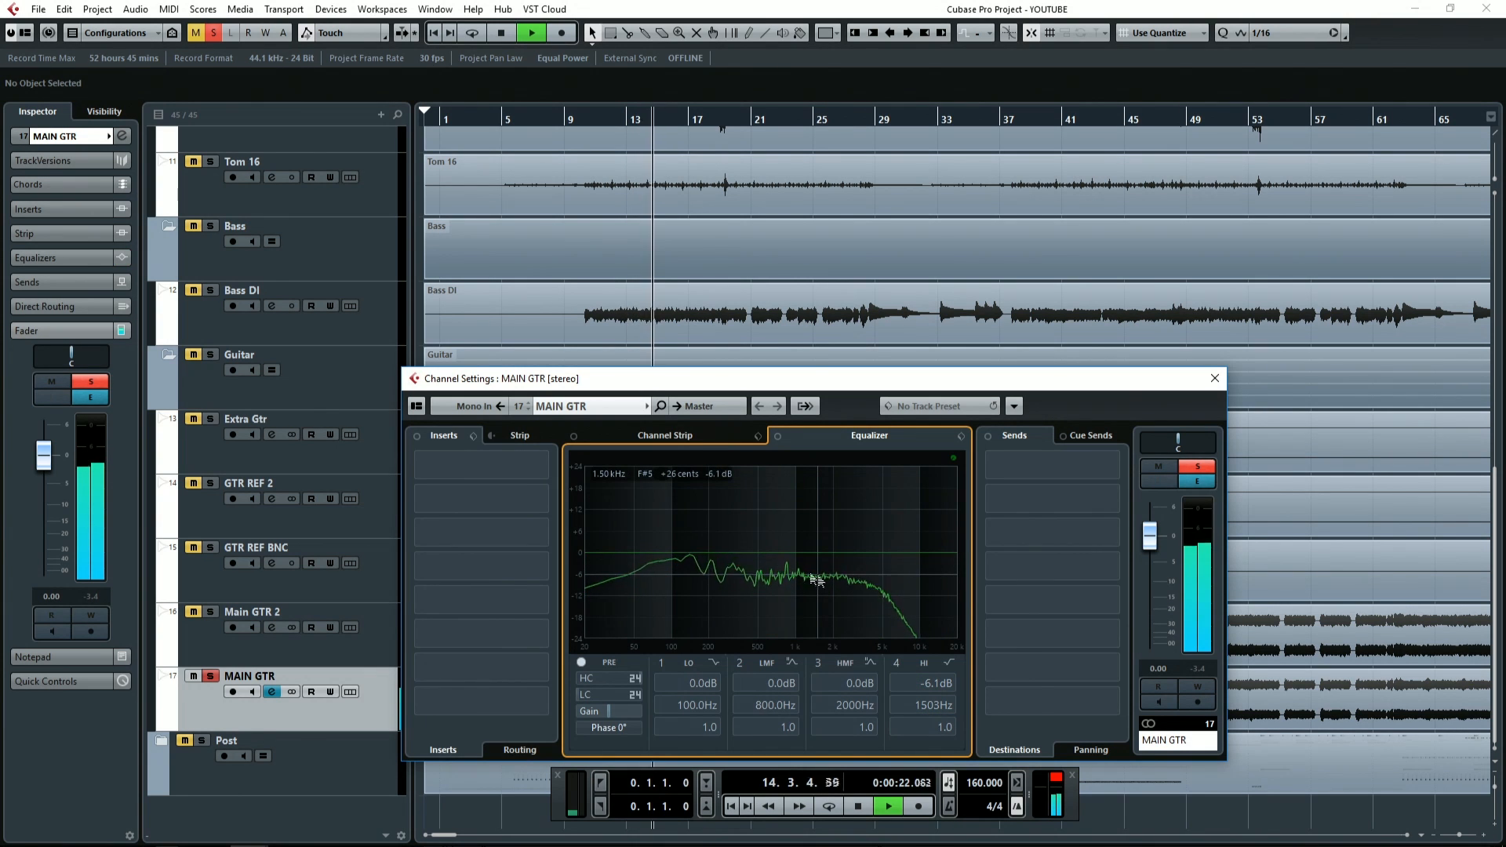
pyautogui.press('space')
# Step: Cut MAIN GTR's low EQ band 4.6 dB at about 351 Hz, audition it and unsolo the track
pyautogui.moveTo(671, 552); pyautogui.dragTo(739, 577)
pyautogui.press('space')
pyautogui.press('space')
pyautogui.press('space')
pyautogui.click(1198, 466)
pyautogui.press('space')
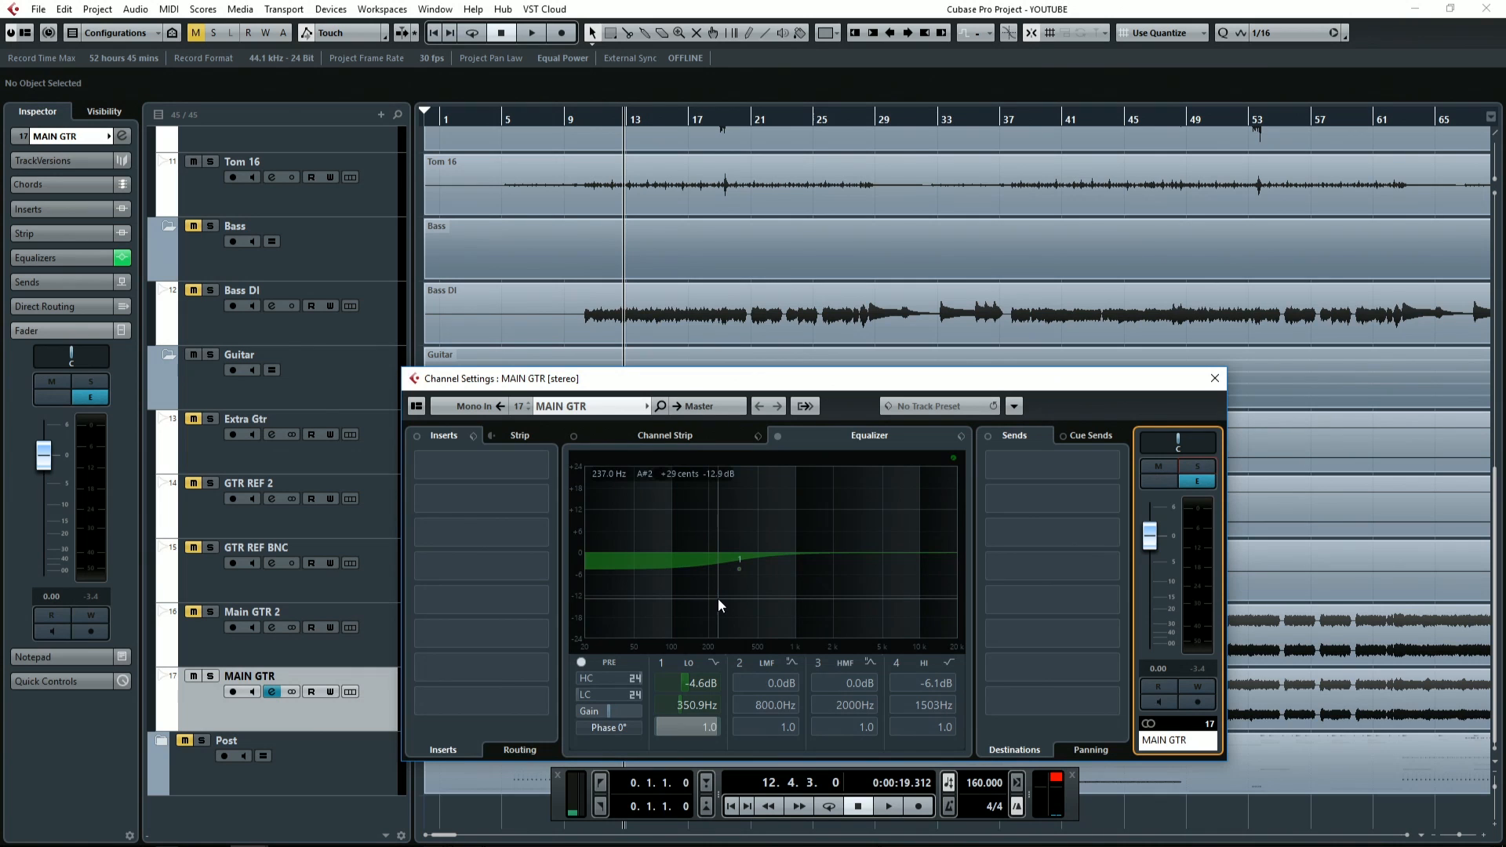
# Step: Compare MAIN GTR in the mix with its low EQ band switched off and on, and leave the band active
pyautogui.press('space')
pyautogui.click(663, 663)
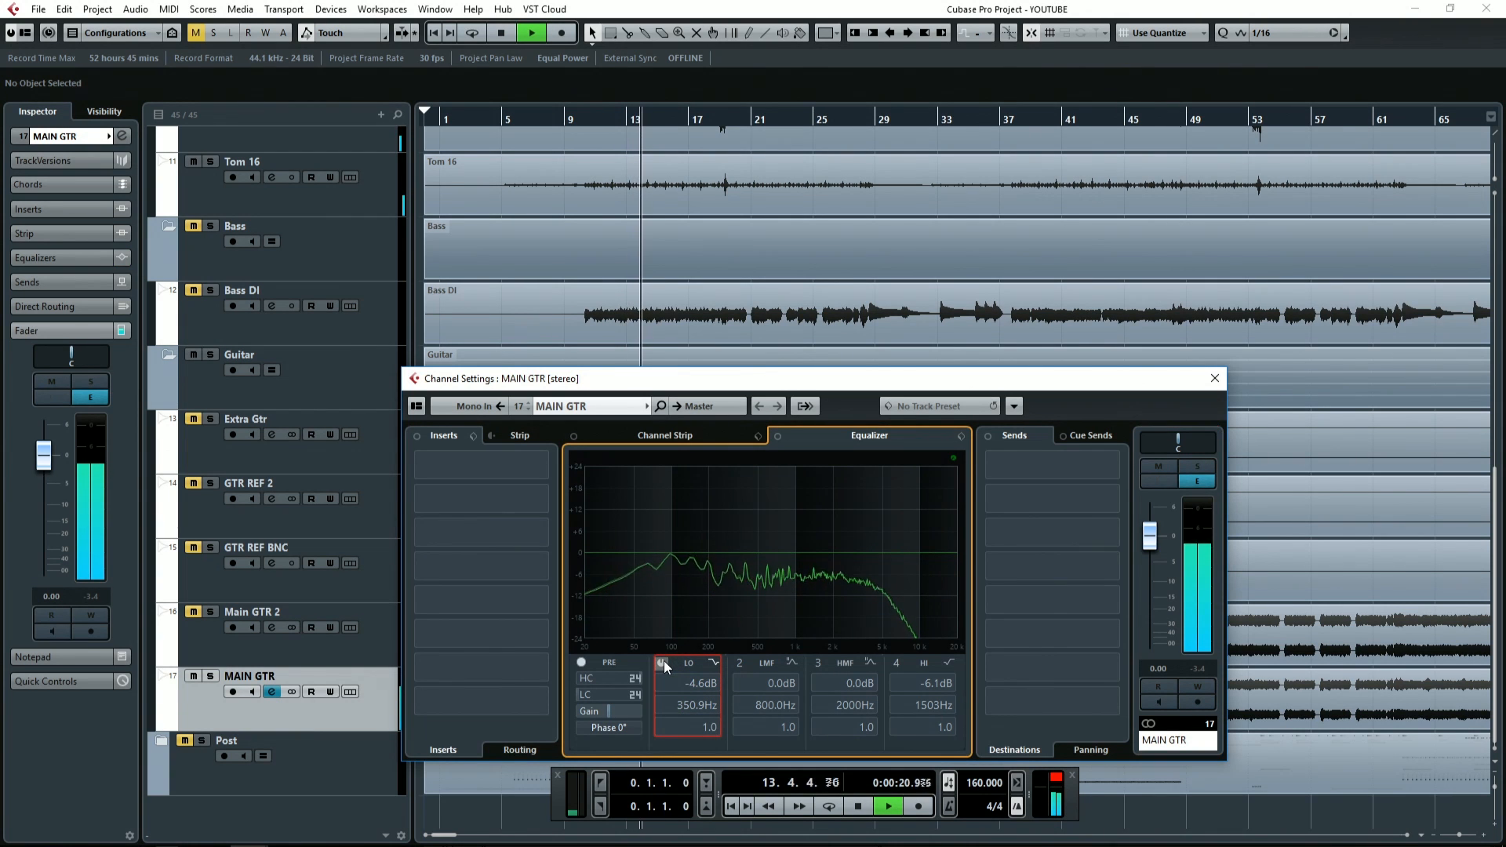
pyautogui.click(664, 663)
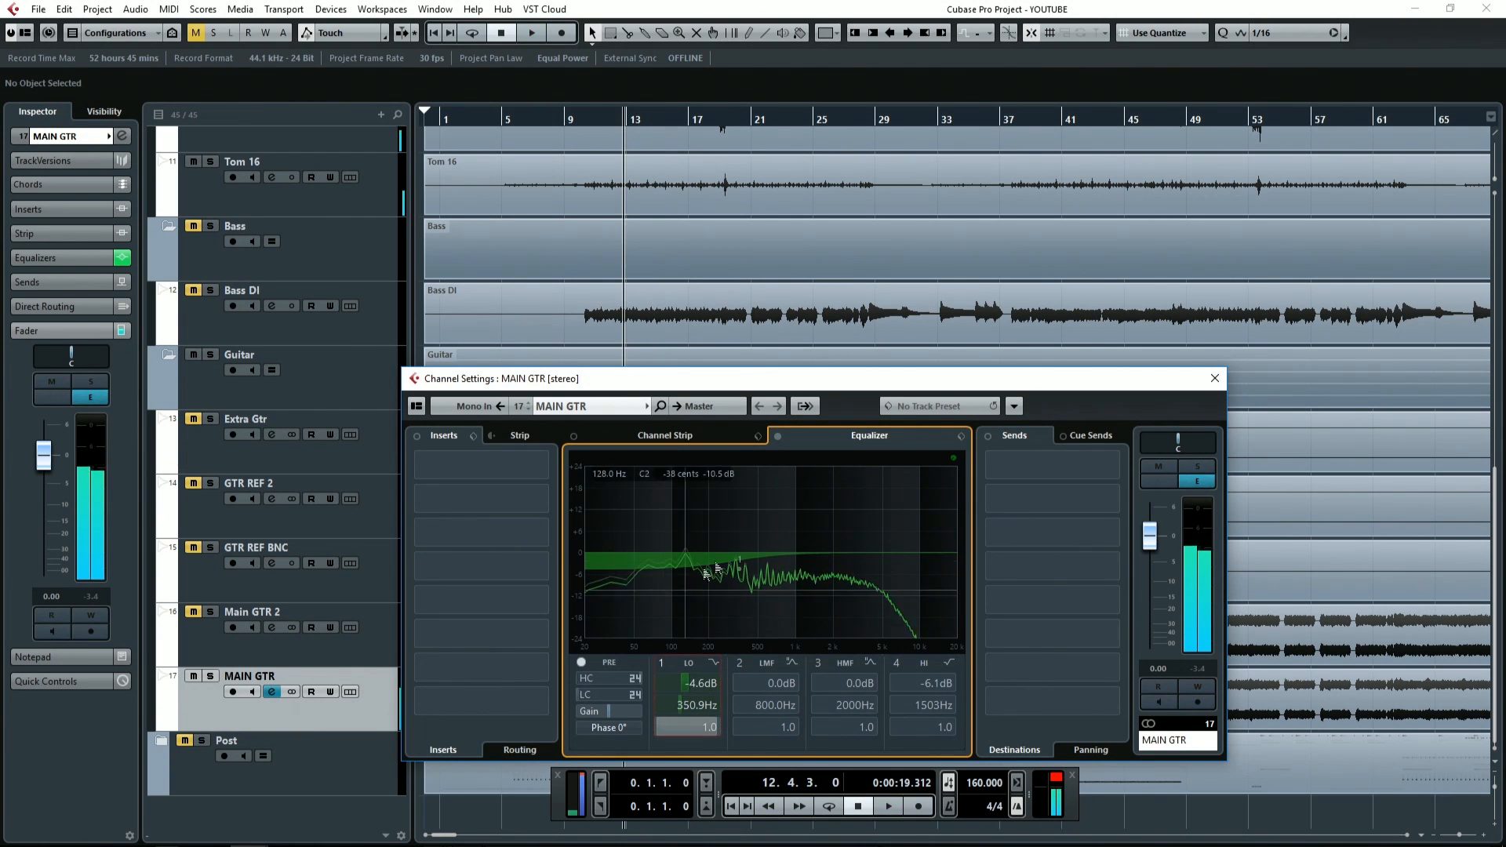
pyautogui.press('space')
pyautogui.press('space')
pyautogui.click(662, 663)
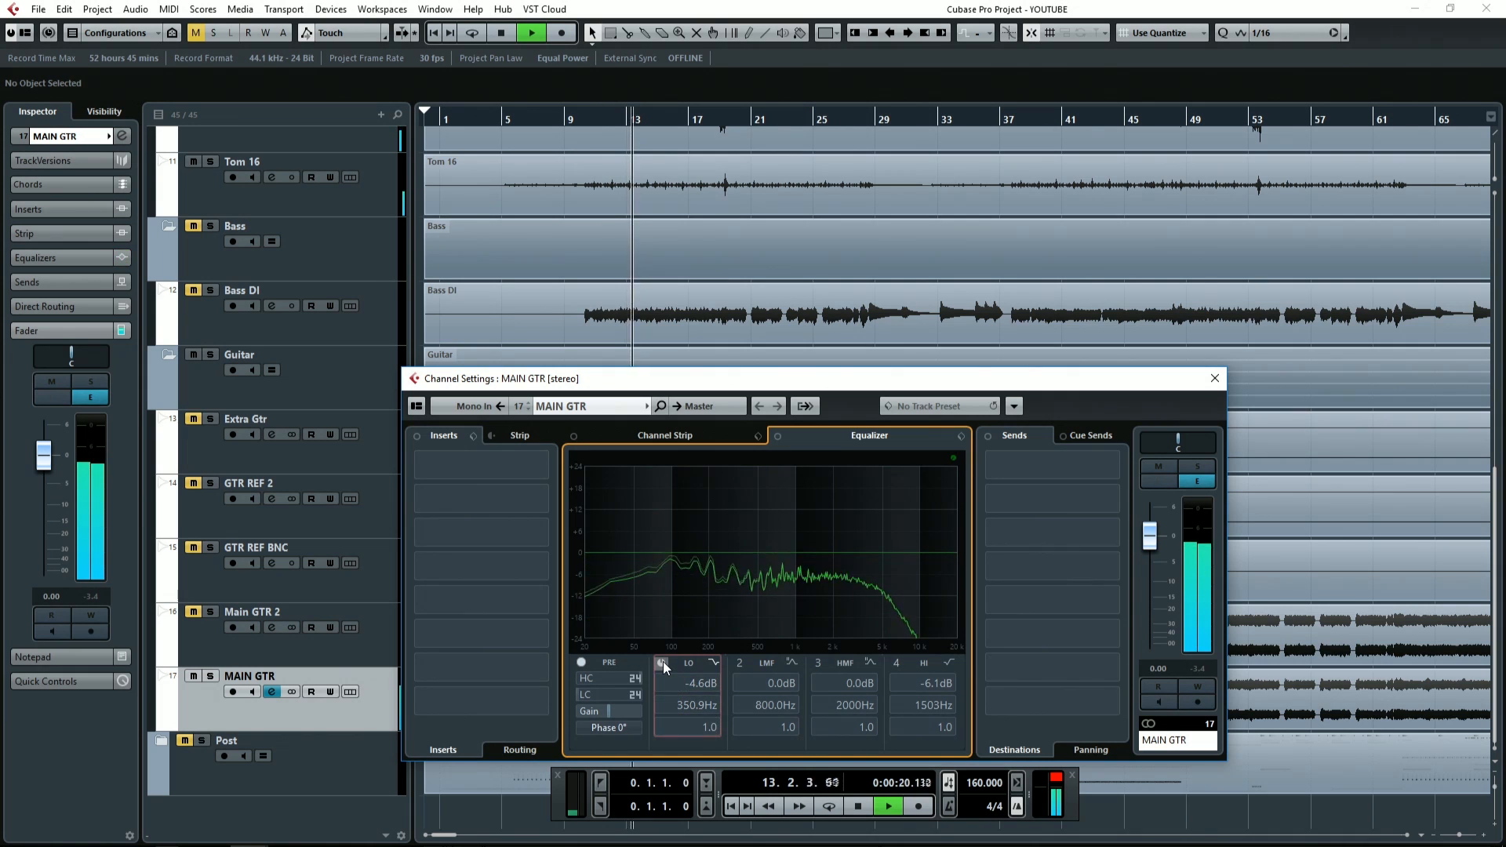
pyautogui.click(662, 663)
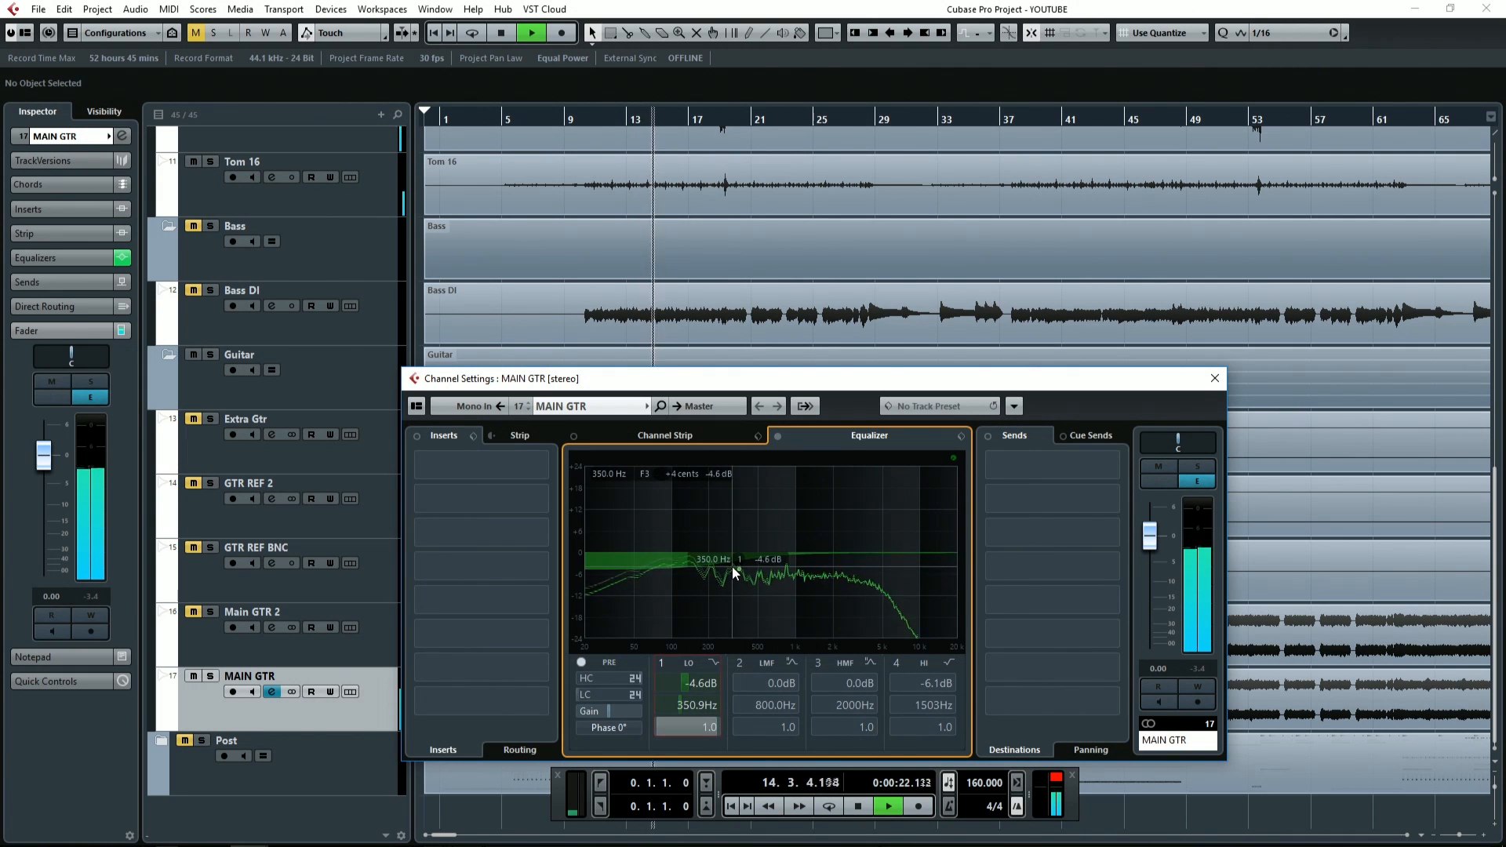
pyautogui.press('space')
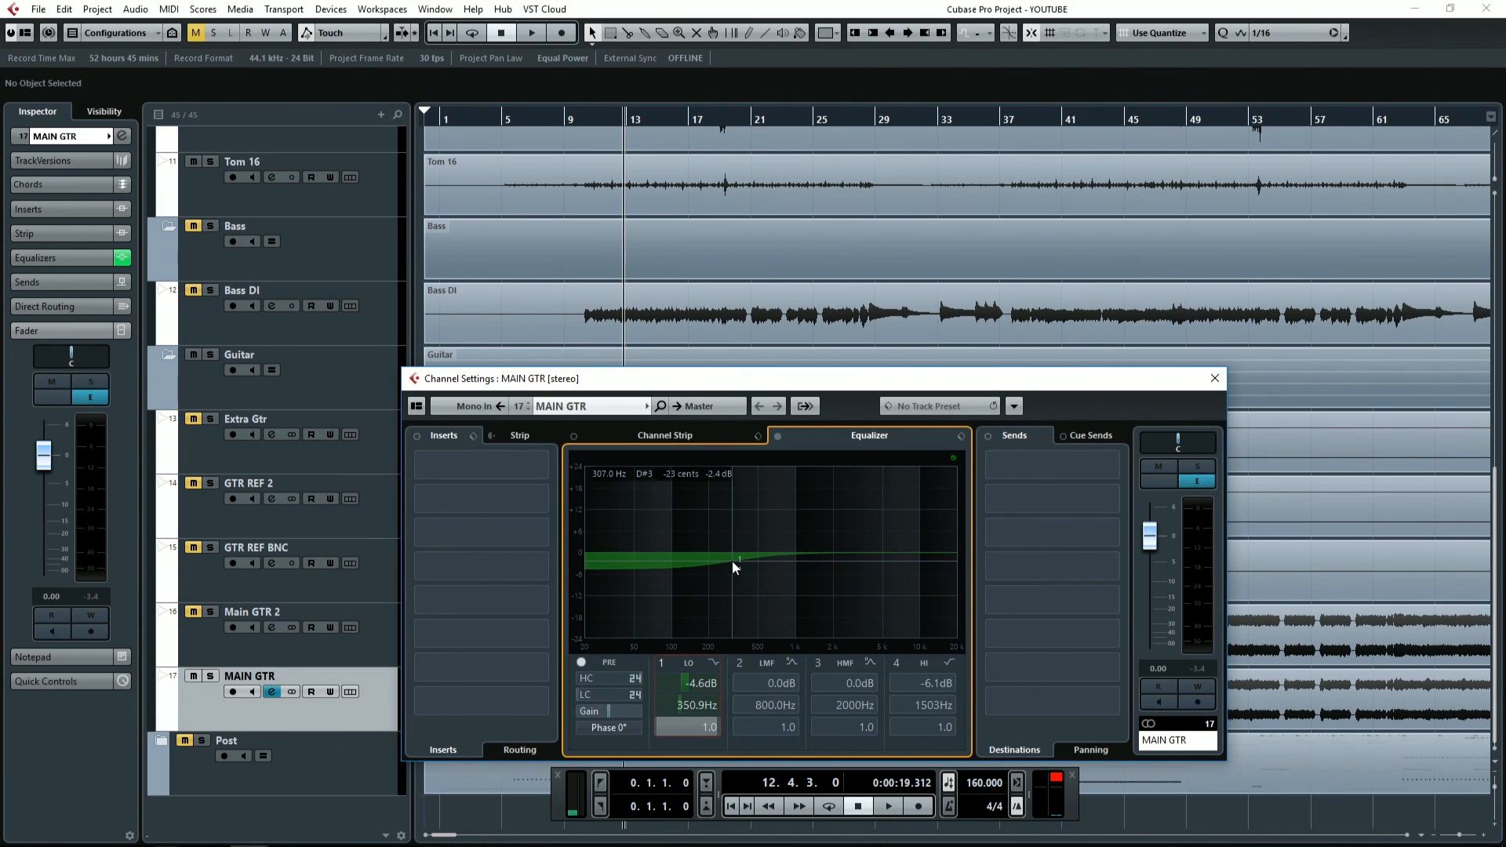
pyautogui.press('space')
pyautogui.click(662, 663)
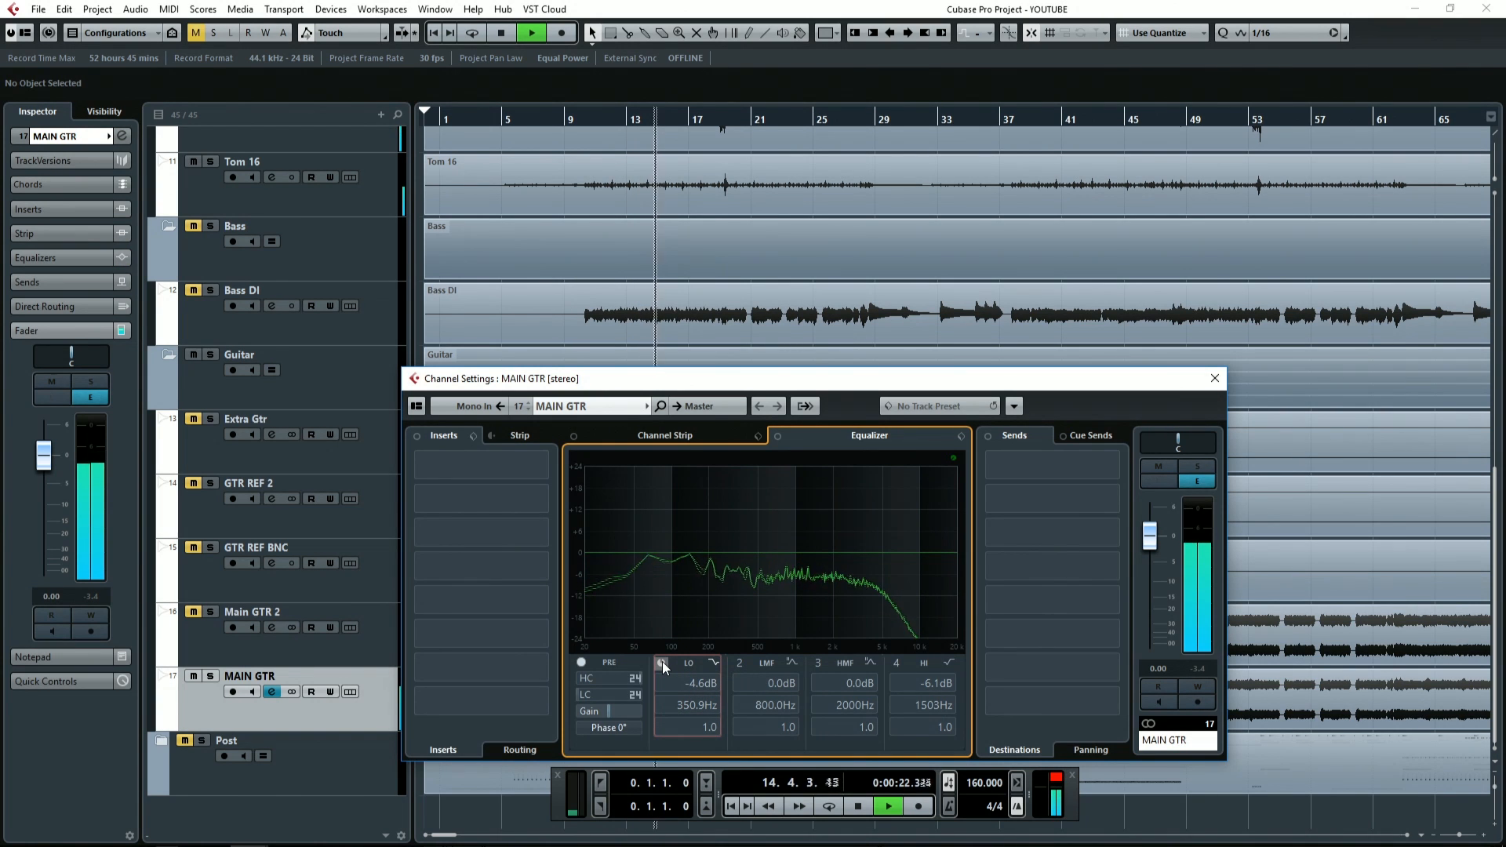
pyautogui.click(663, 663)
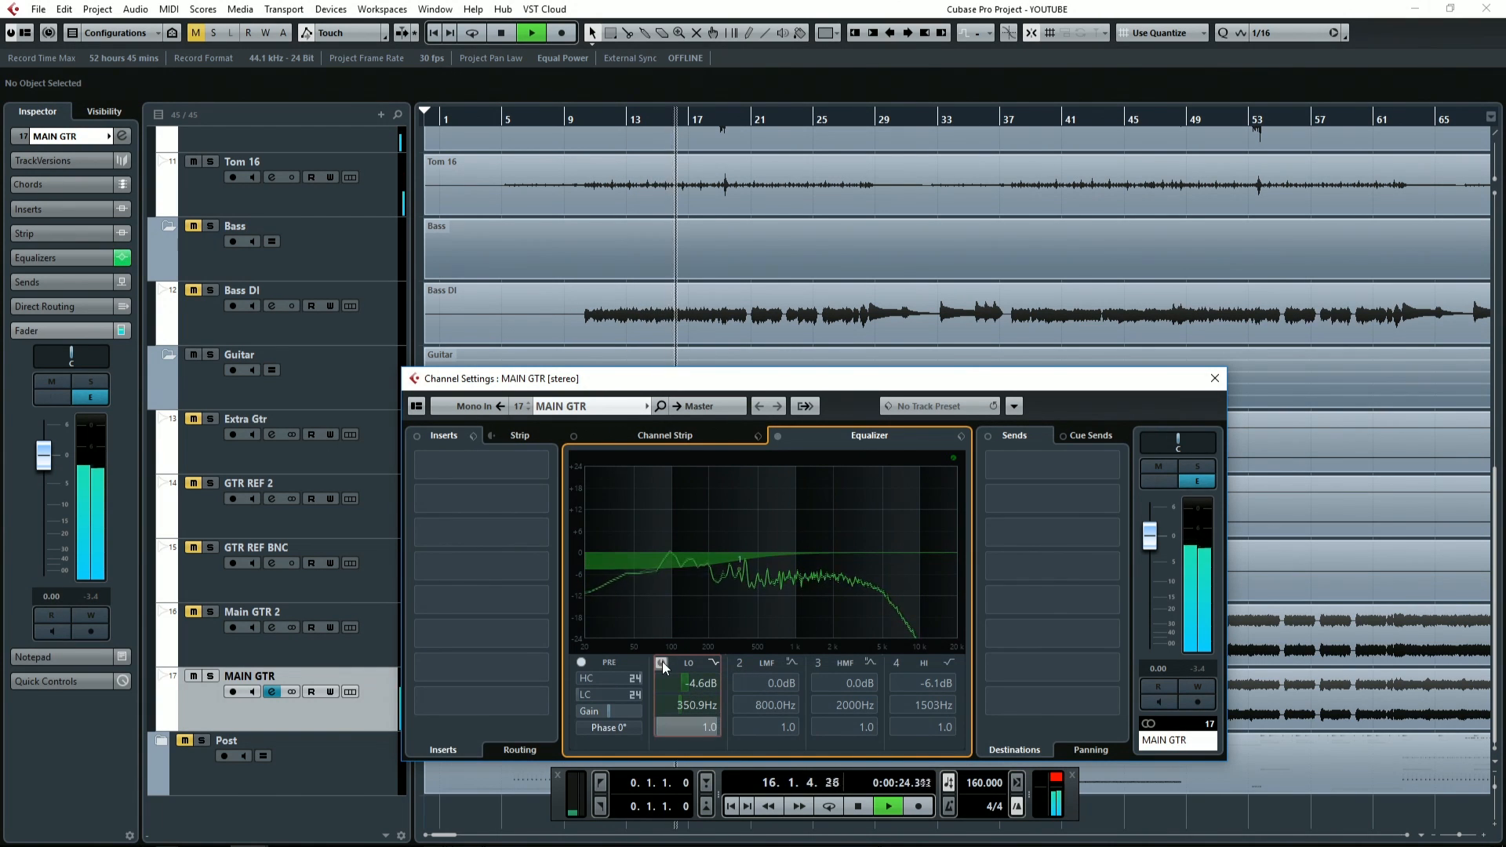
# Step: Try a 14.2 dB cut on MAIN GTR's low EQ band, then settle on 5.5 dB at about 367 Hz and close its settings
pyautogui.moveTo(738, 568); pyautogui.dragTo(745, 604)
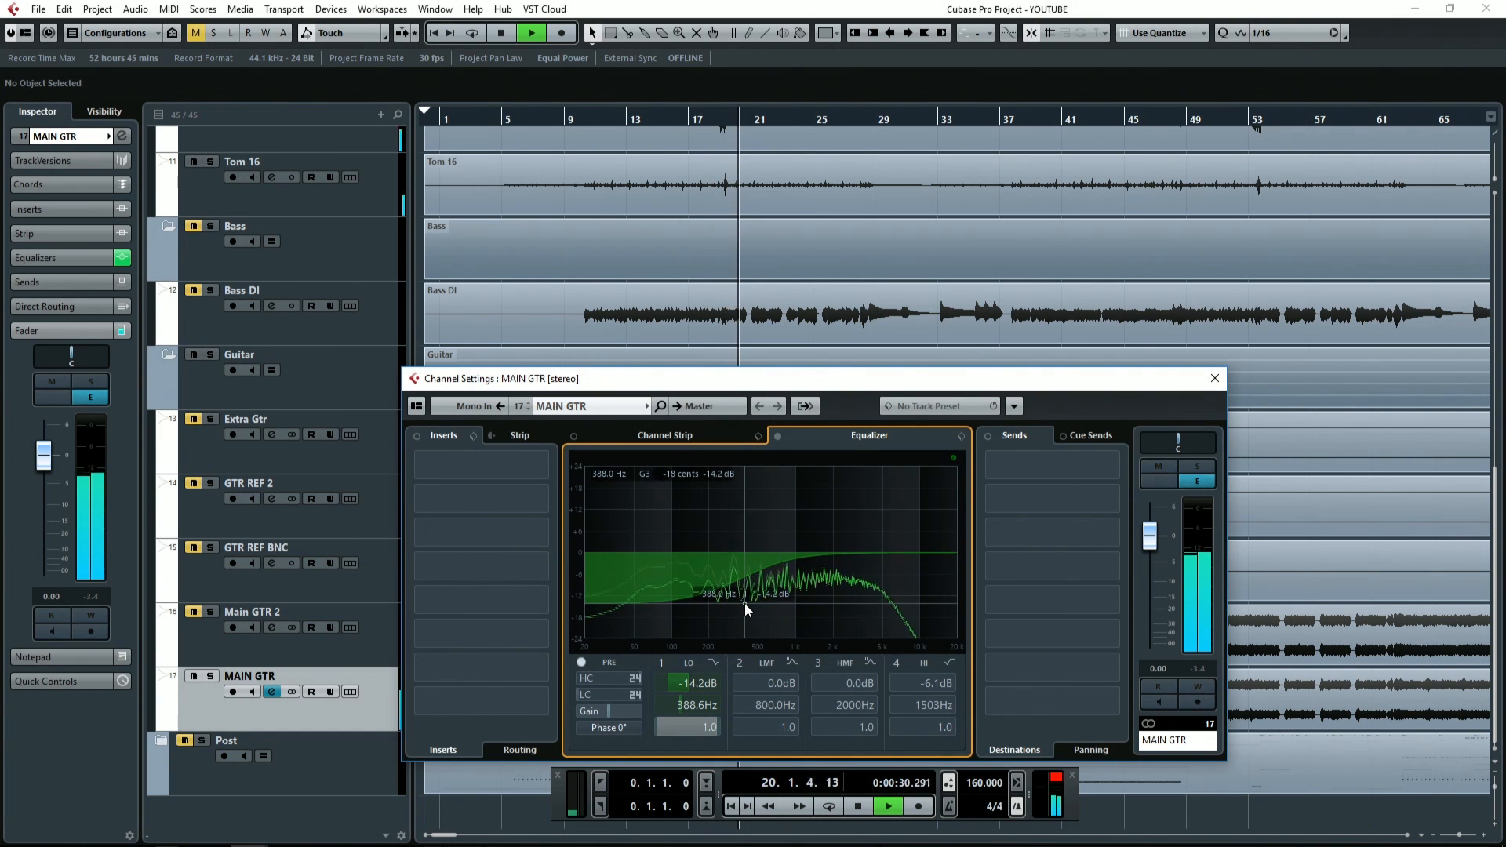
pyautogui.press('space')
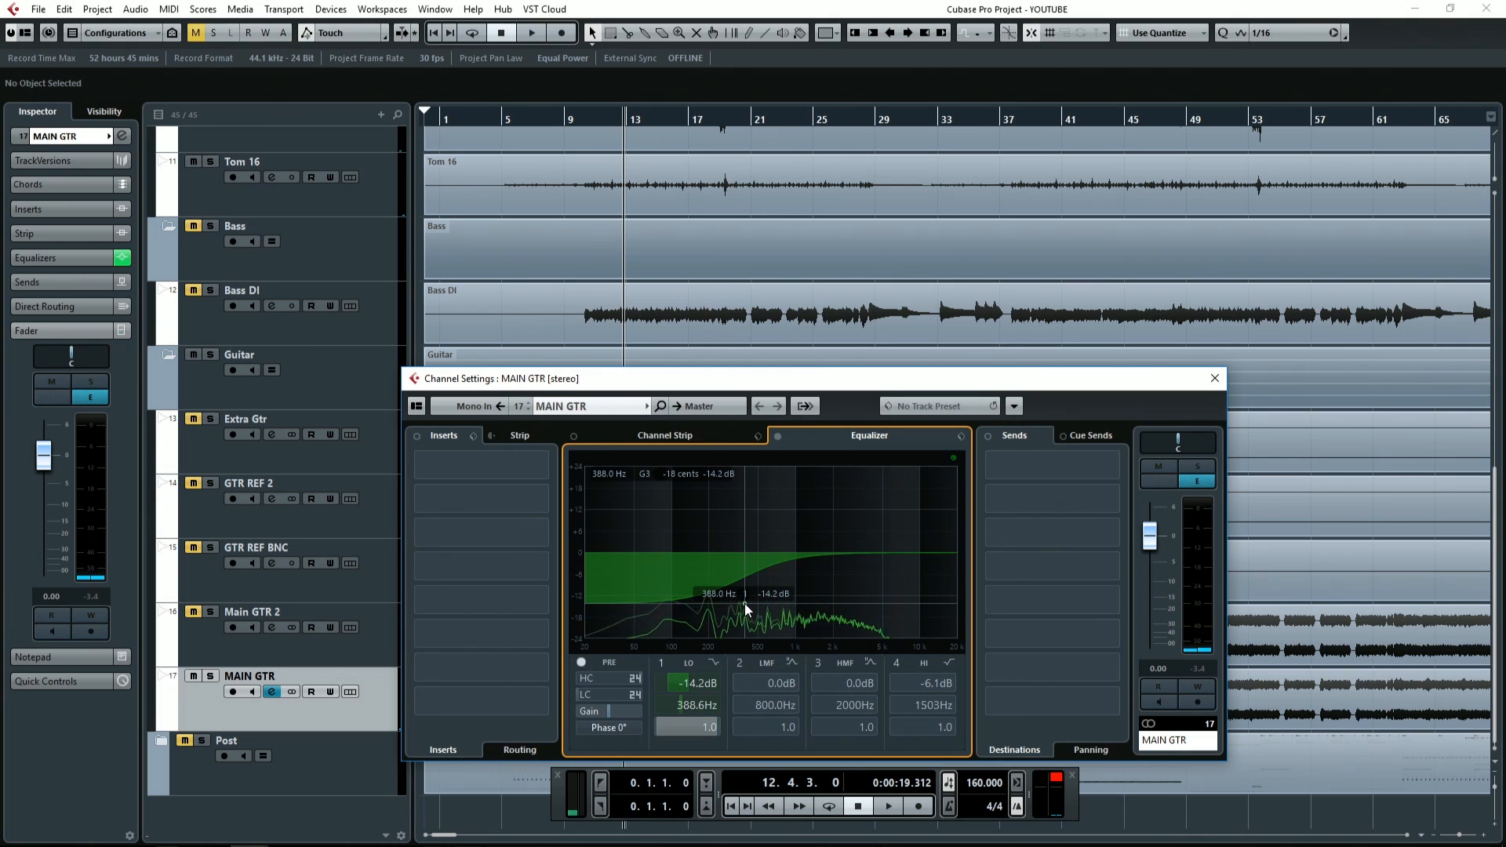
pyautogui.press('space')
pyautogui.moveTo(745, 604); pyautogui.dragTo(742, 571)
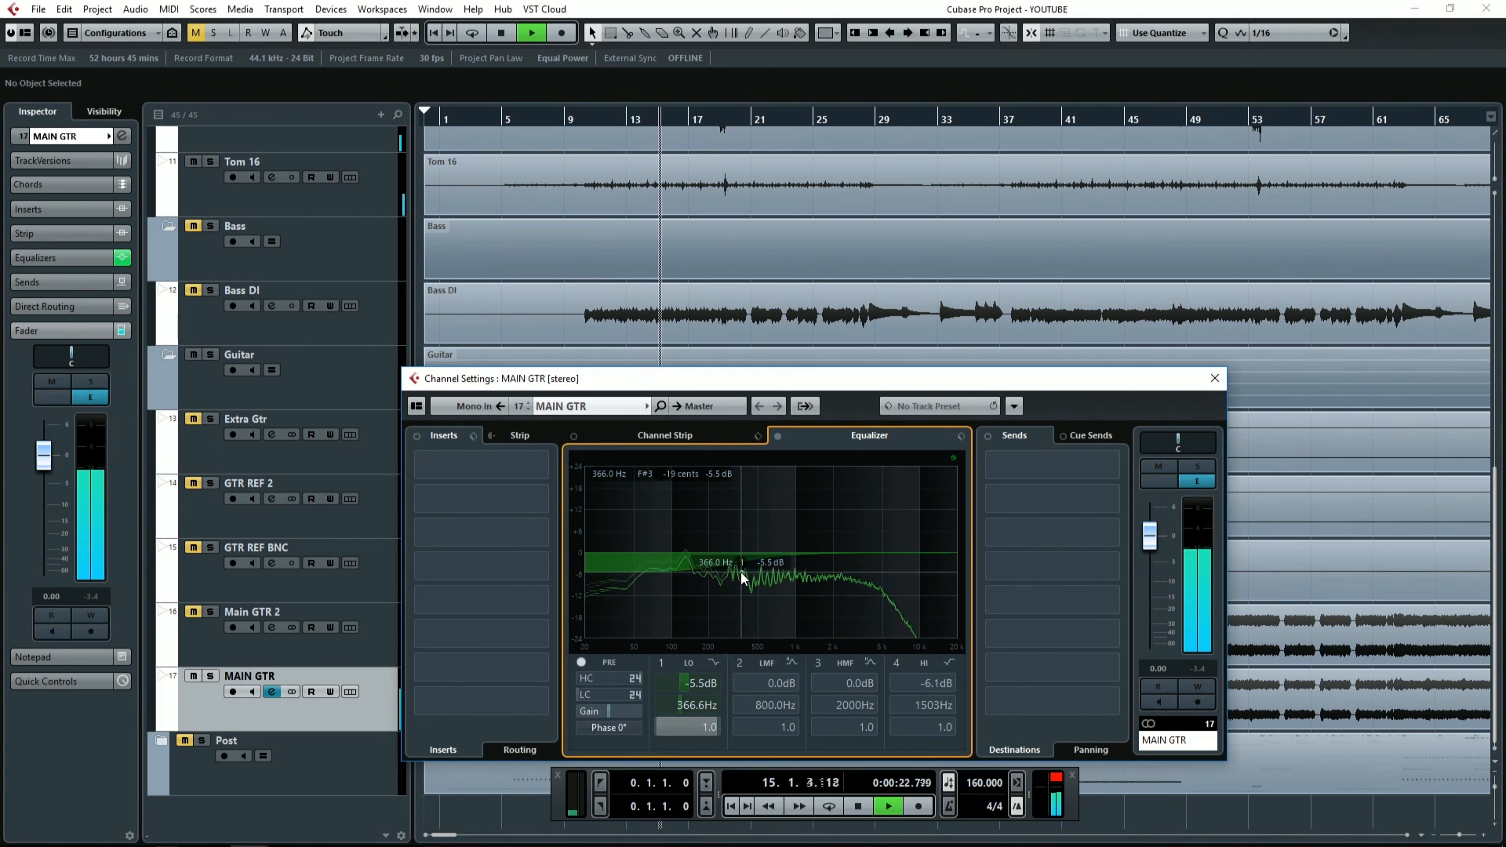
pyautogui.click(1216, 383)
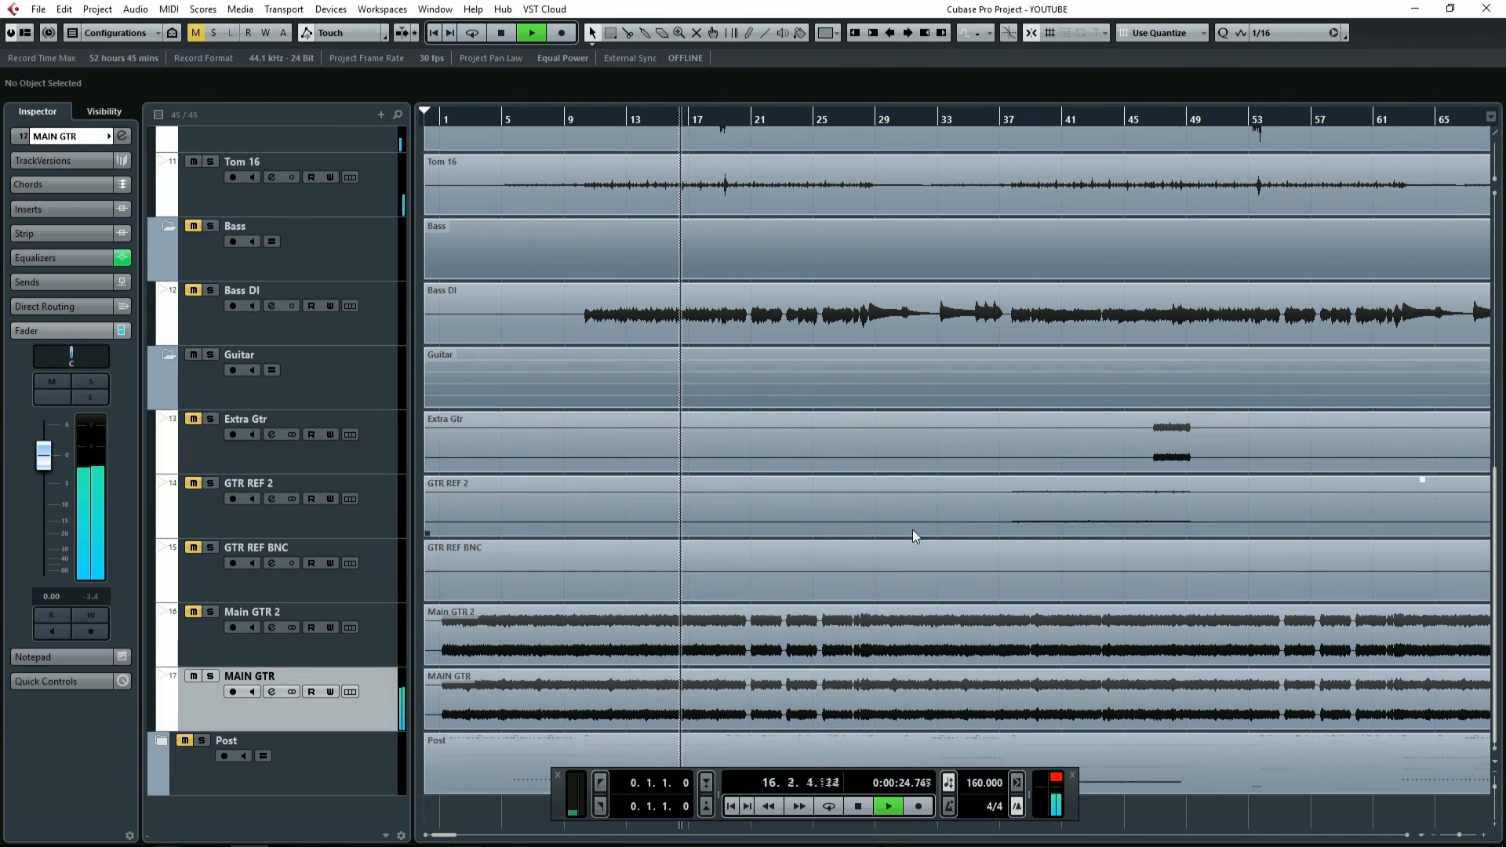
pyautogui.press('space')
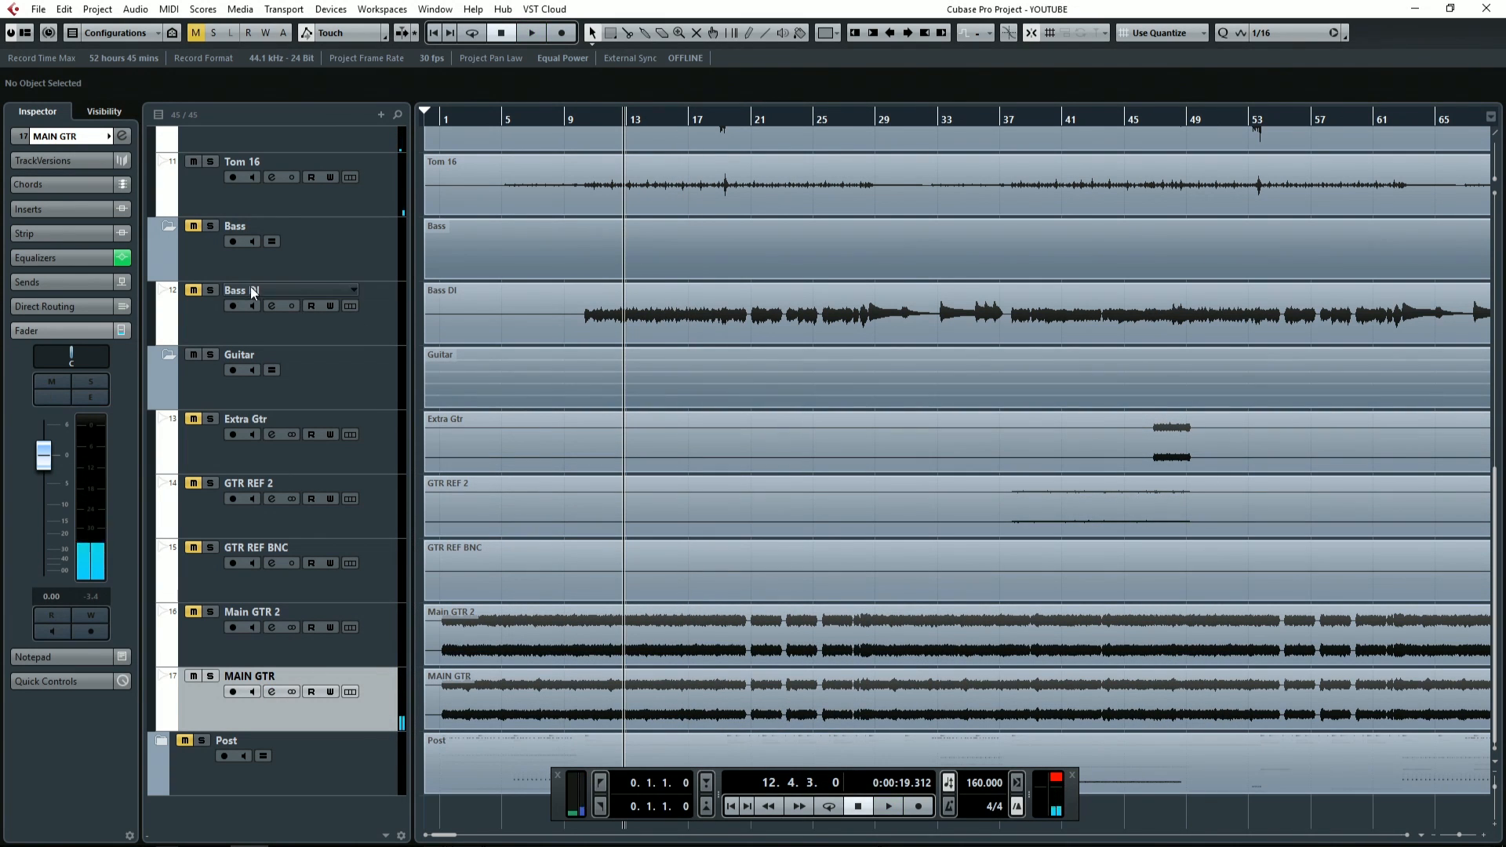
# Step: Unmute Bass DI, open its channel settings and play it soloed
pyautogui.click(188, 316)
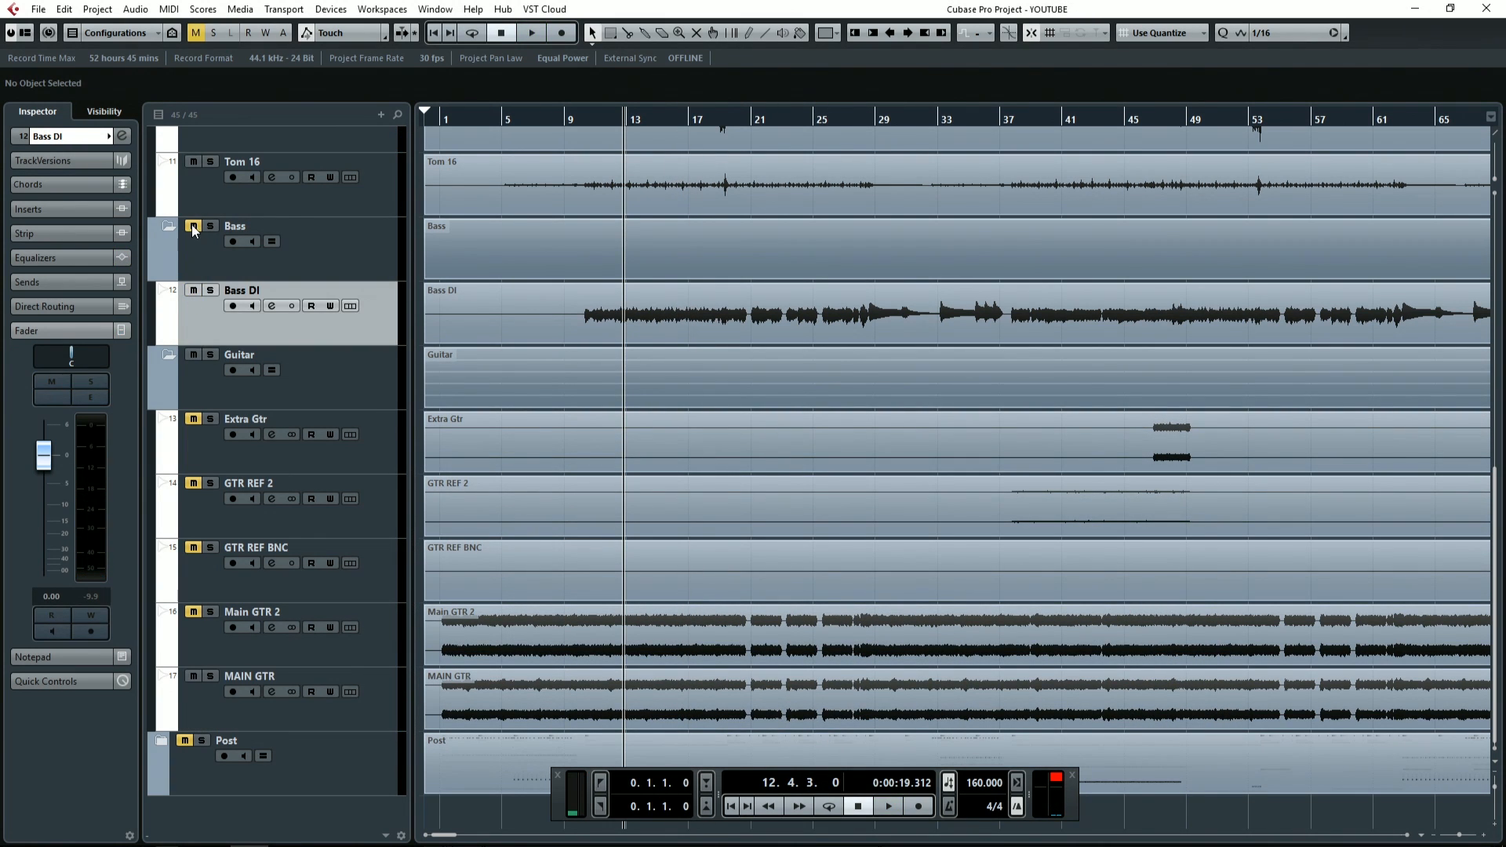
pyautogui.click(271, 305)
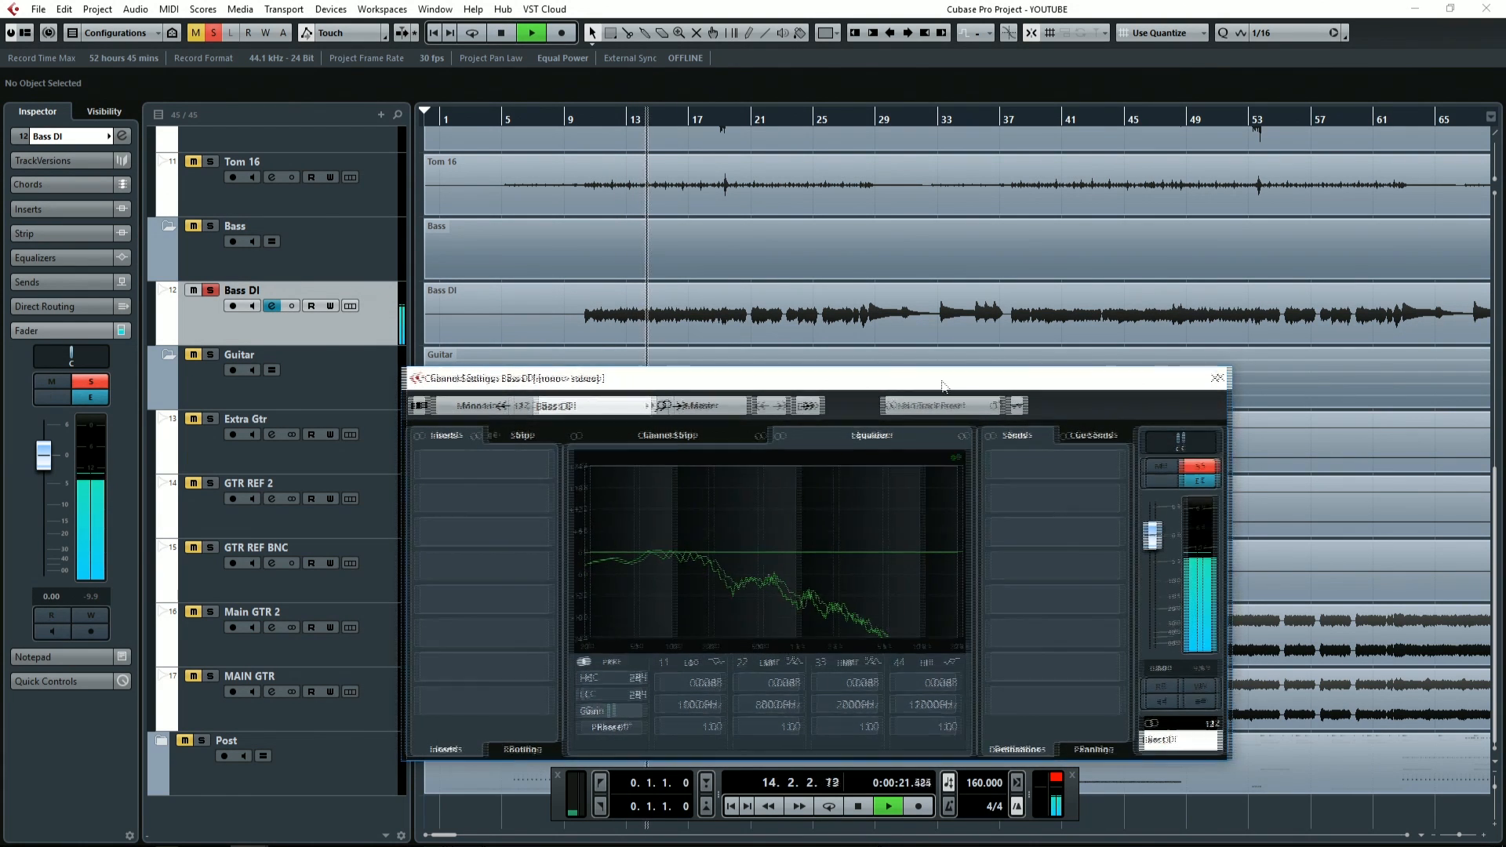
pyautogui.moveTo(928, 386); pyautogui.dragTo(1016, 379)
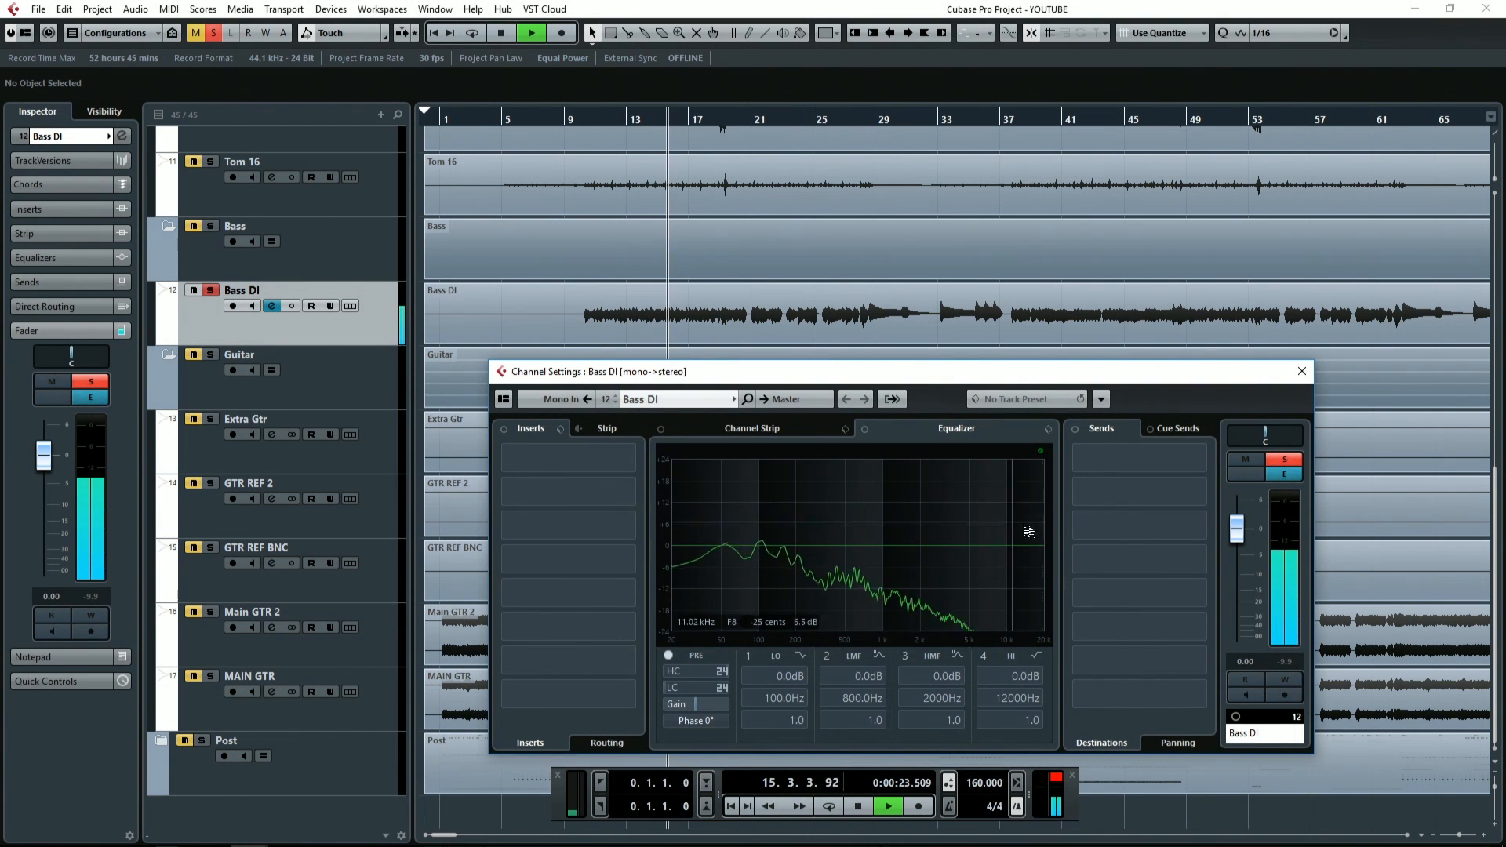
pyautogui.press('space')
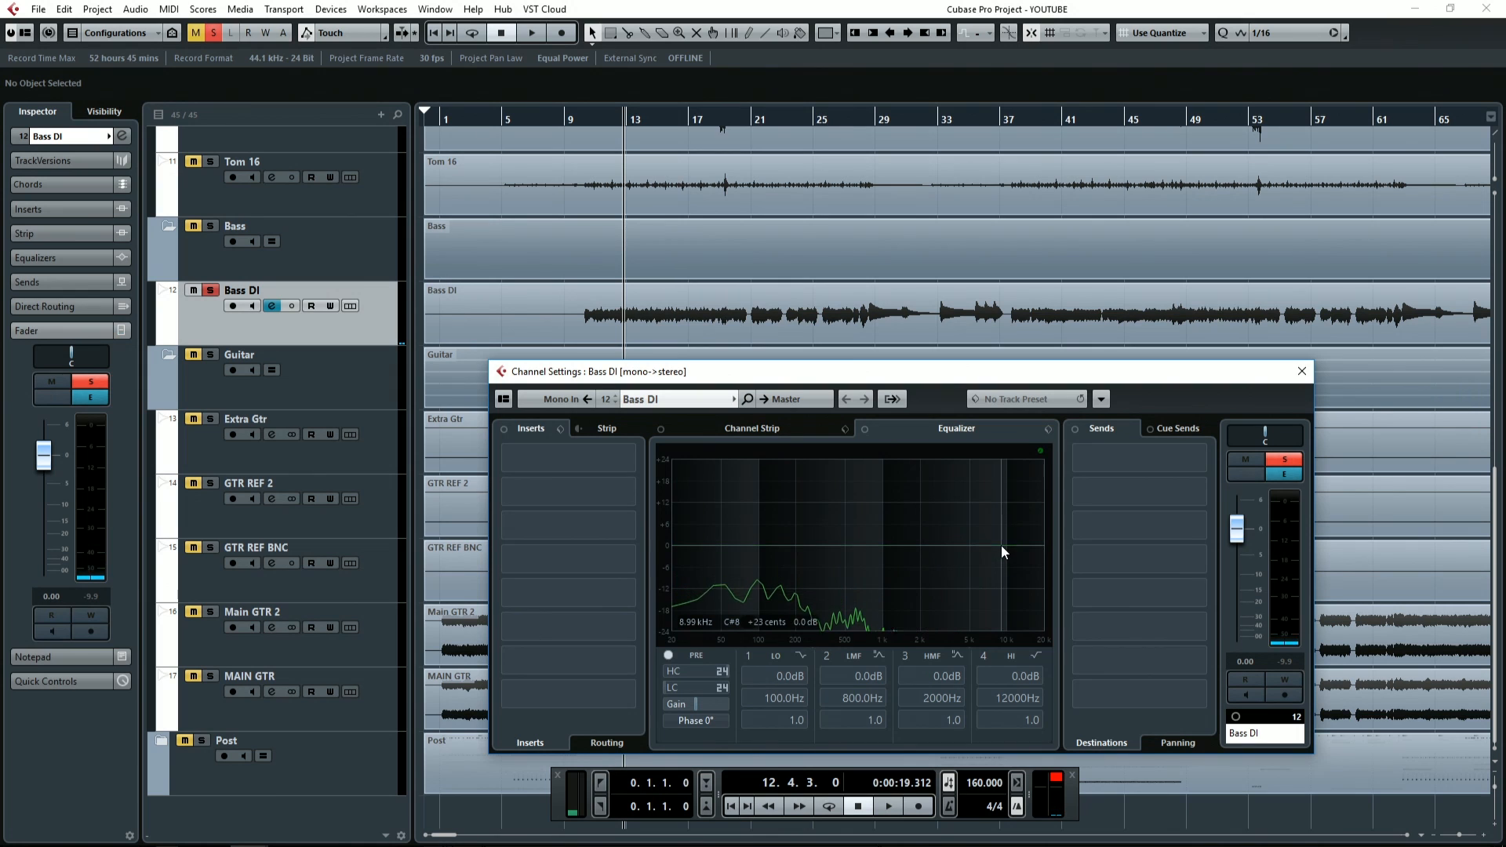
# Step: Try Bass DI's high EQ band with a 7 dB cut at about 1.71 kHz, audition it and switch the band off
pyautogui.moveTo(1004, 541); pyautogui.dragTo(910, 571)
pyautogui.press('space')
pyautogui.press('space')
pyautogui.press('space')
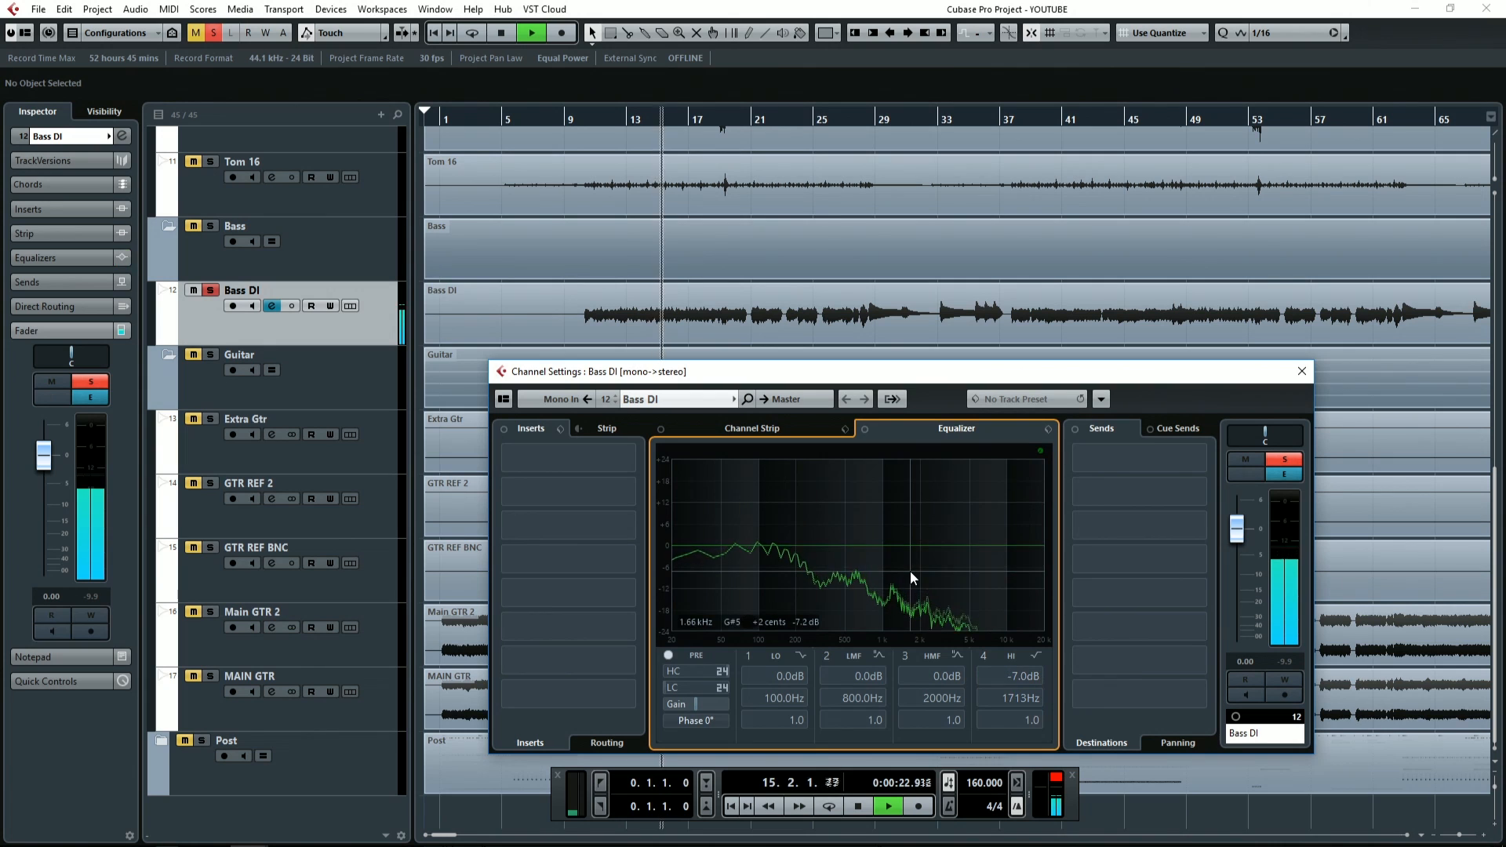
pyautogui.press('space')
# Step: Try Bass DI's low EQ band with a 7.6 dB cut at about 110 Hz and an 8.3 dB boost at about 99 Hz
pyautogui.moveTo(714, 549); pyautogui.dragTo(765, 573)
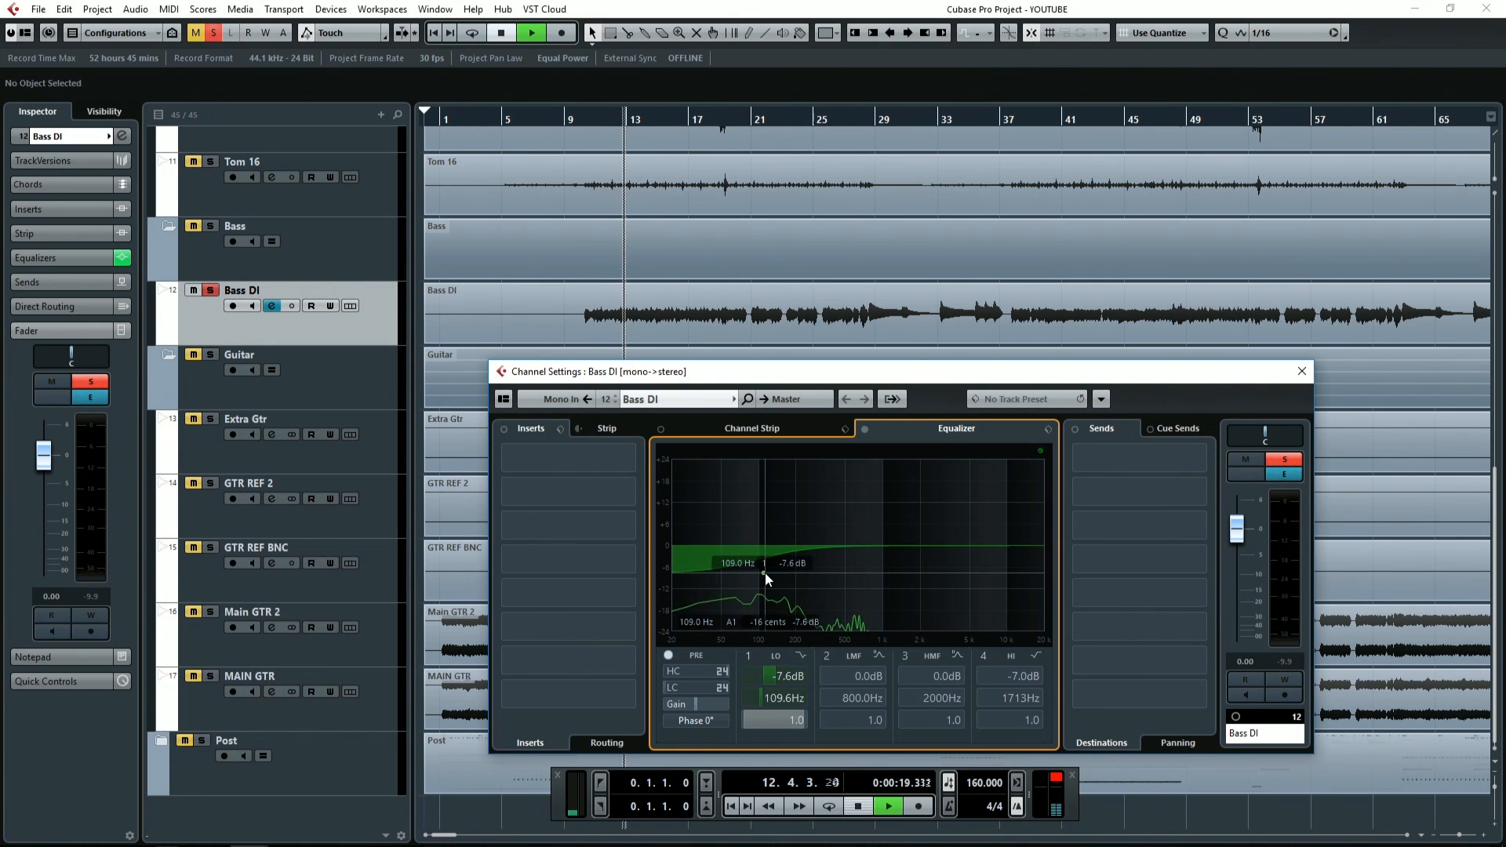
pyautogui.press('space')
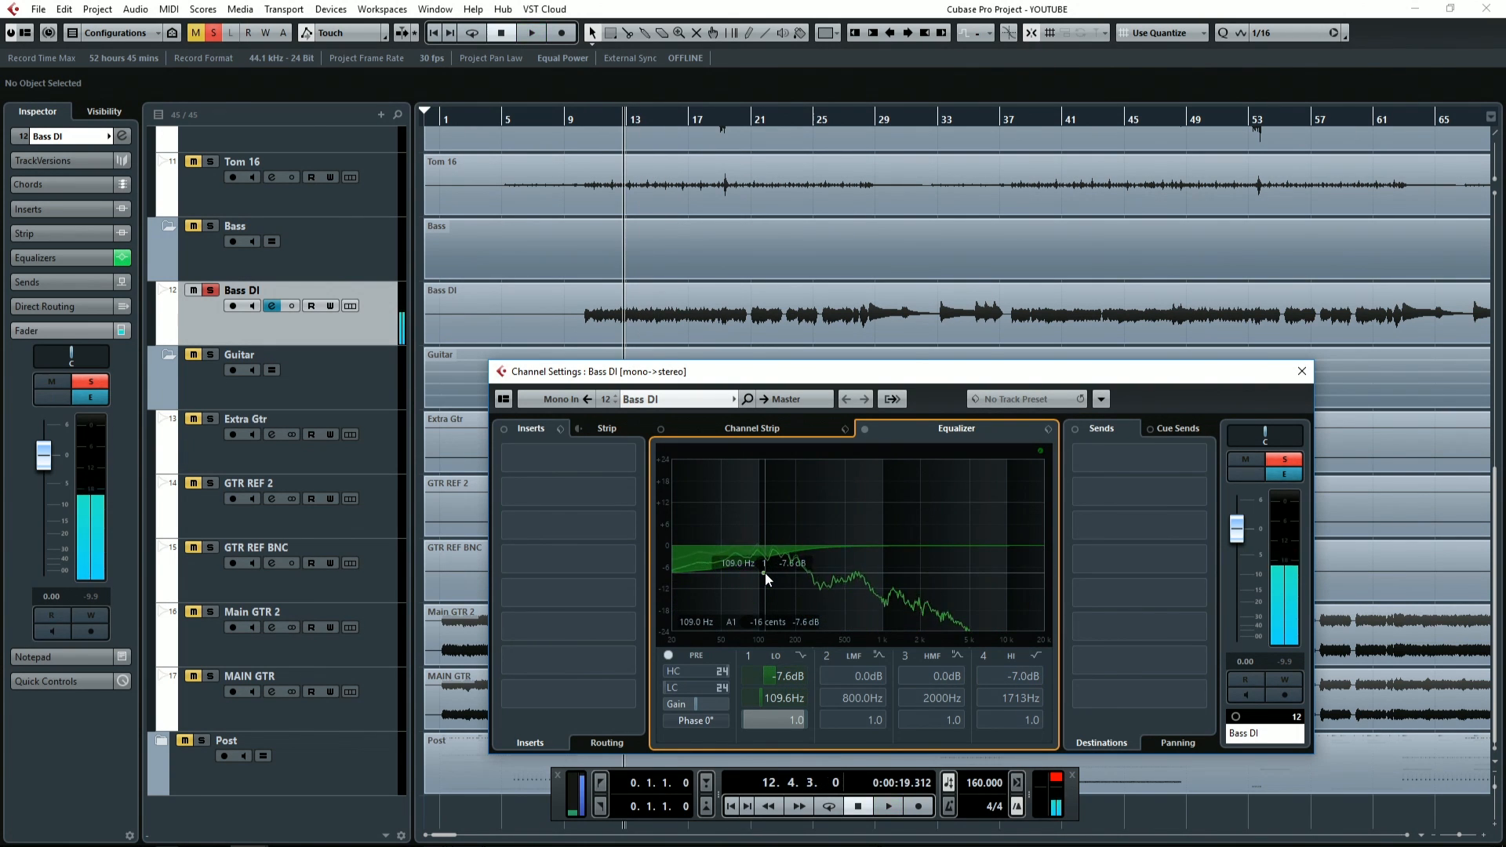
pyautogui.press('space')
pyautogui.moveTo(767, 574); pyautogui.dragTo(758, 517)
pyautogui.press('space')
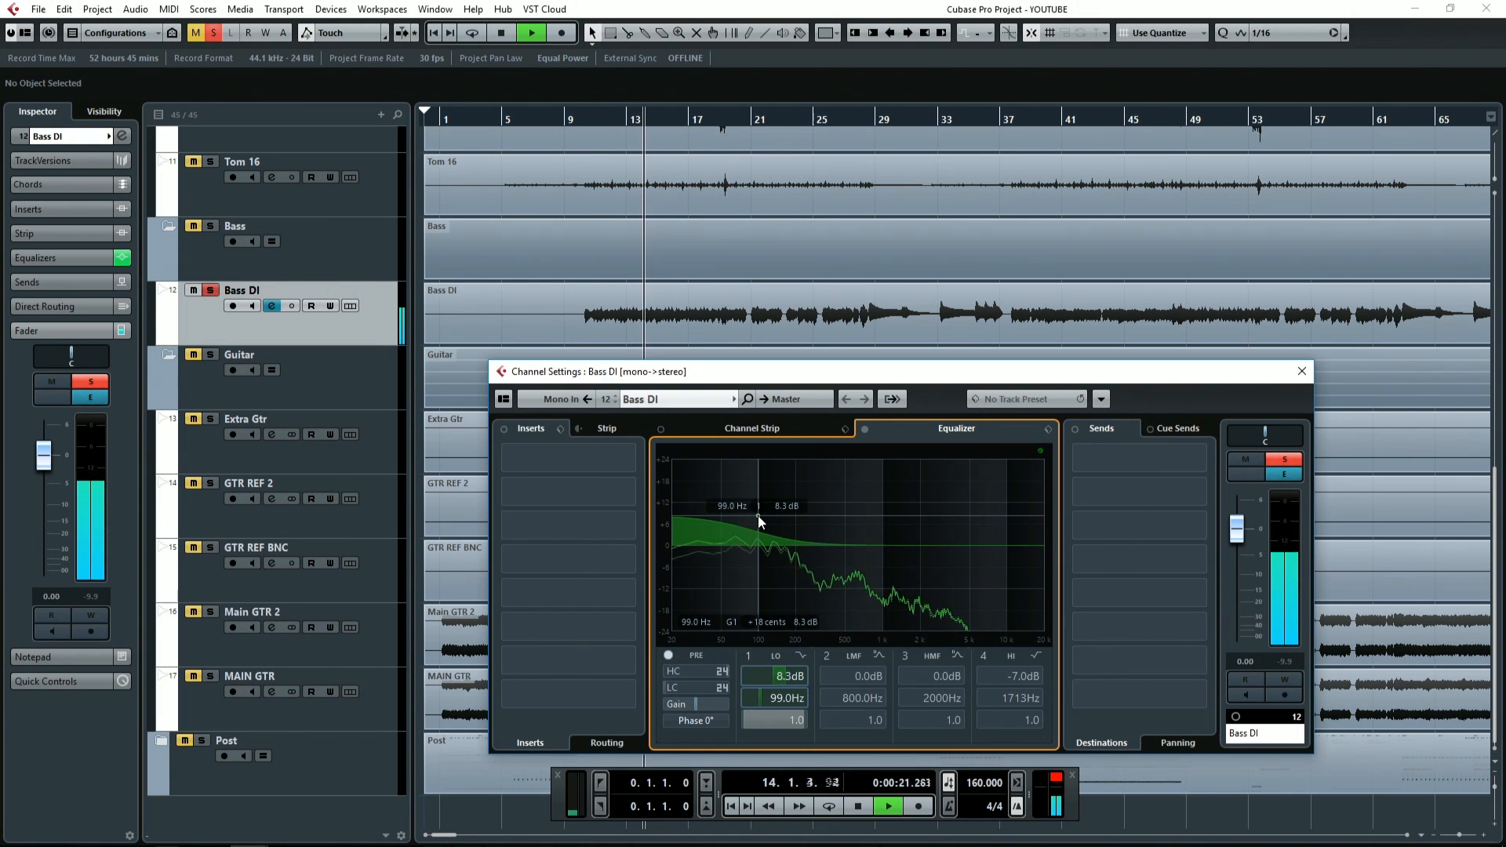
# Step: Unsolo Bass DI, set its low EQ band to a 4.6 dB boost at about 220 Hz while playing the mix, and close its settings
pyautogui.click(1279, 518)
pyautogui.press('space')
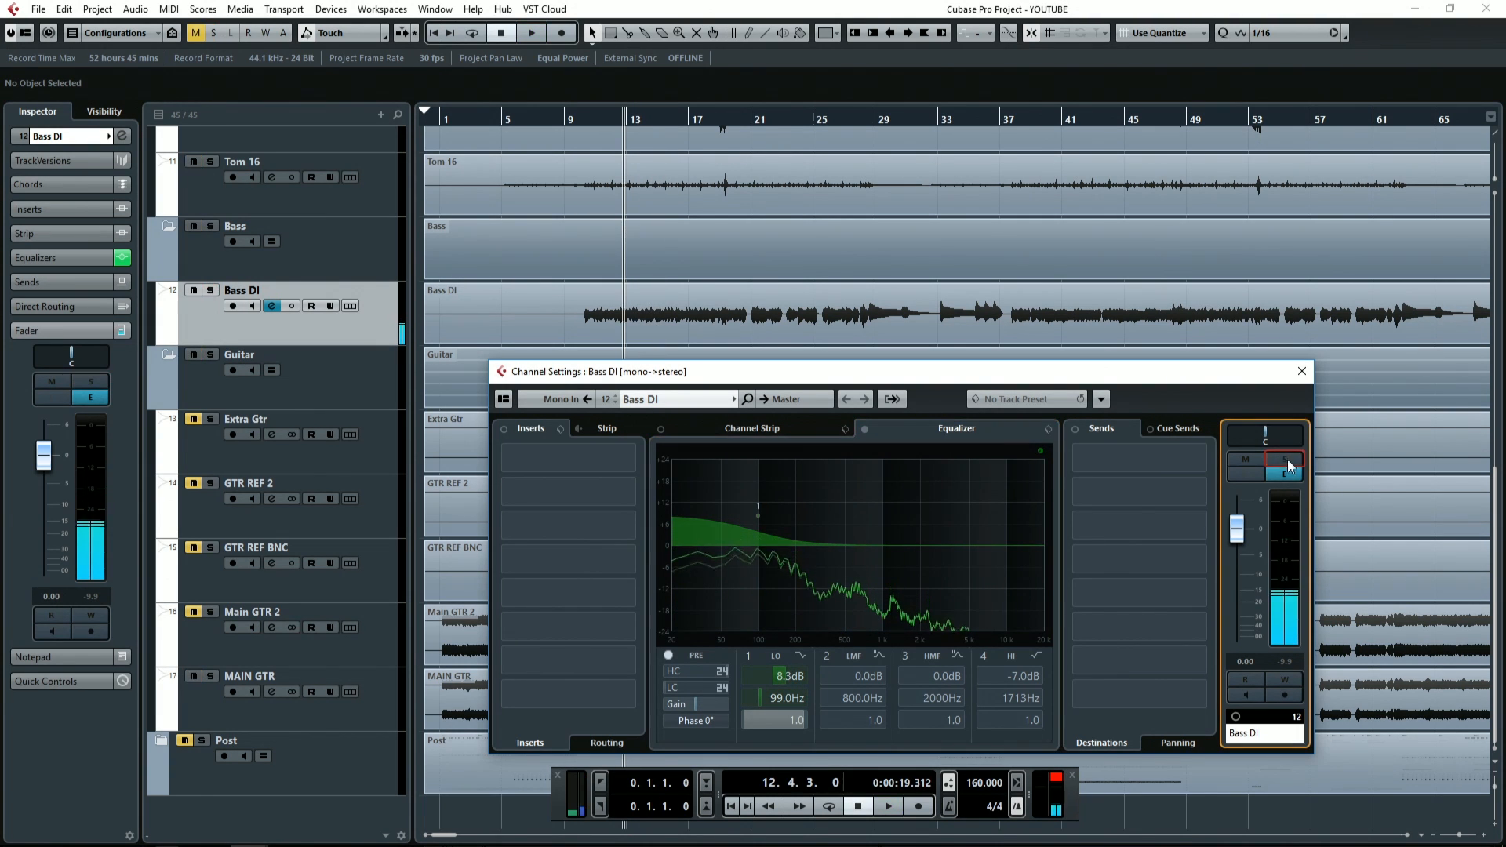
pyautogui.press('space')
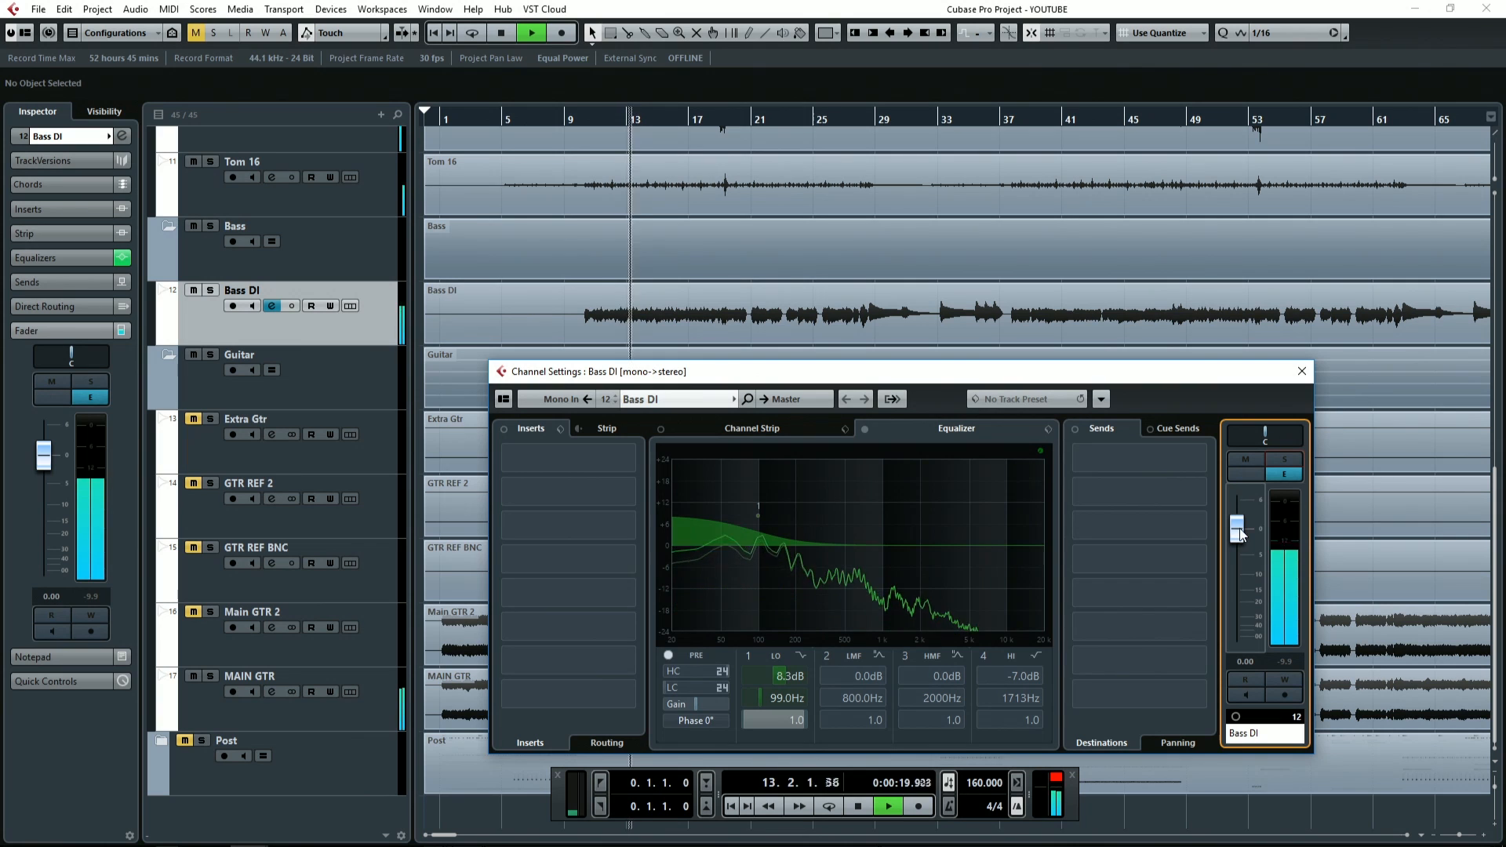
pyautogui.moveTo(756, 515); pyautogui.dragTo(802, 530)
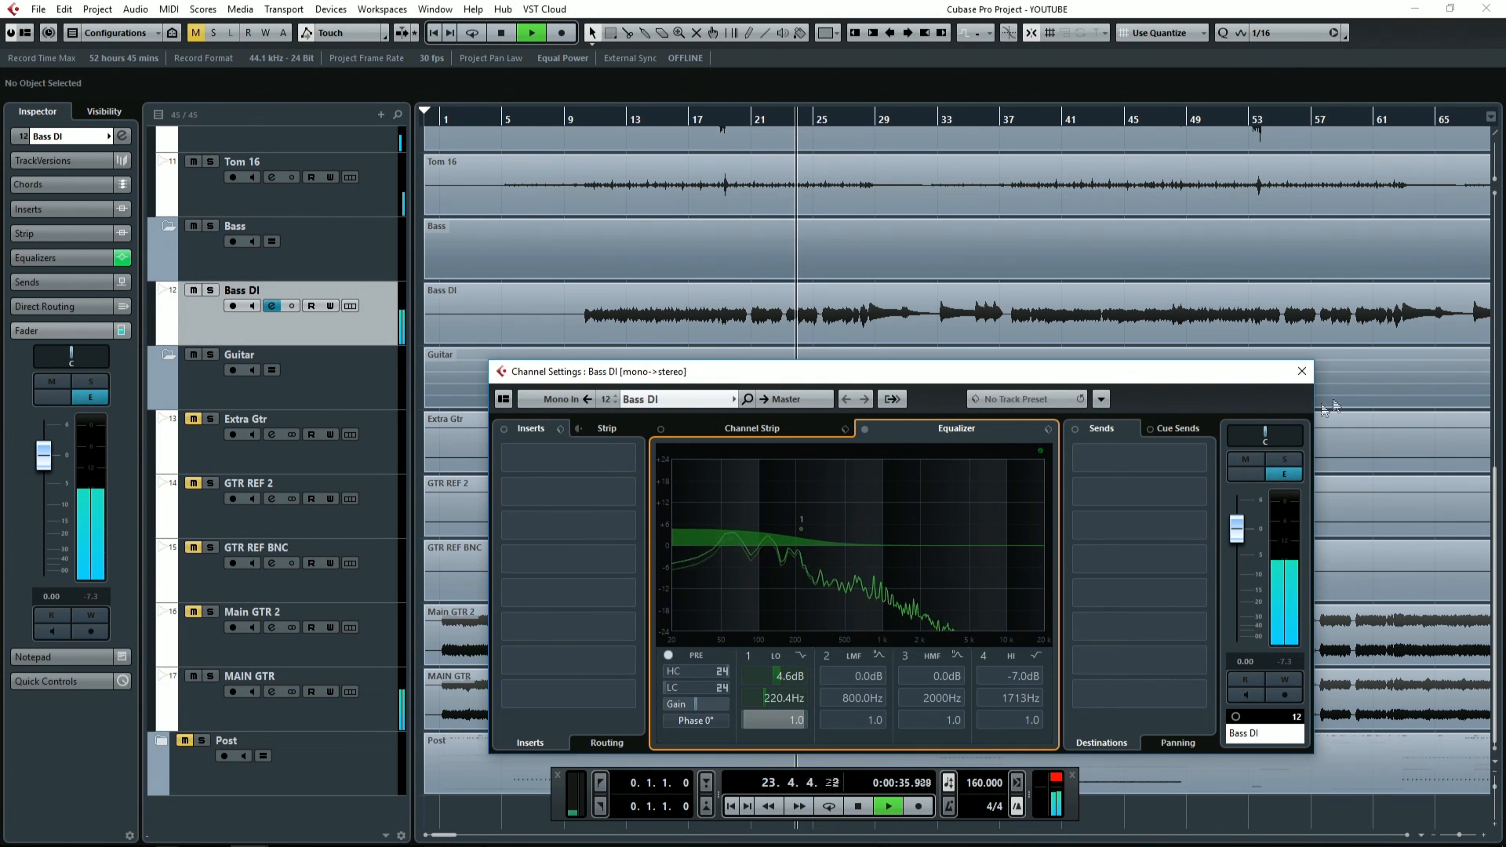
pyautogui.press('space')
pyautogui.press('space')
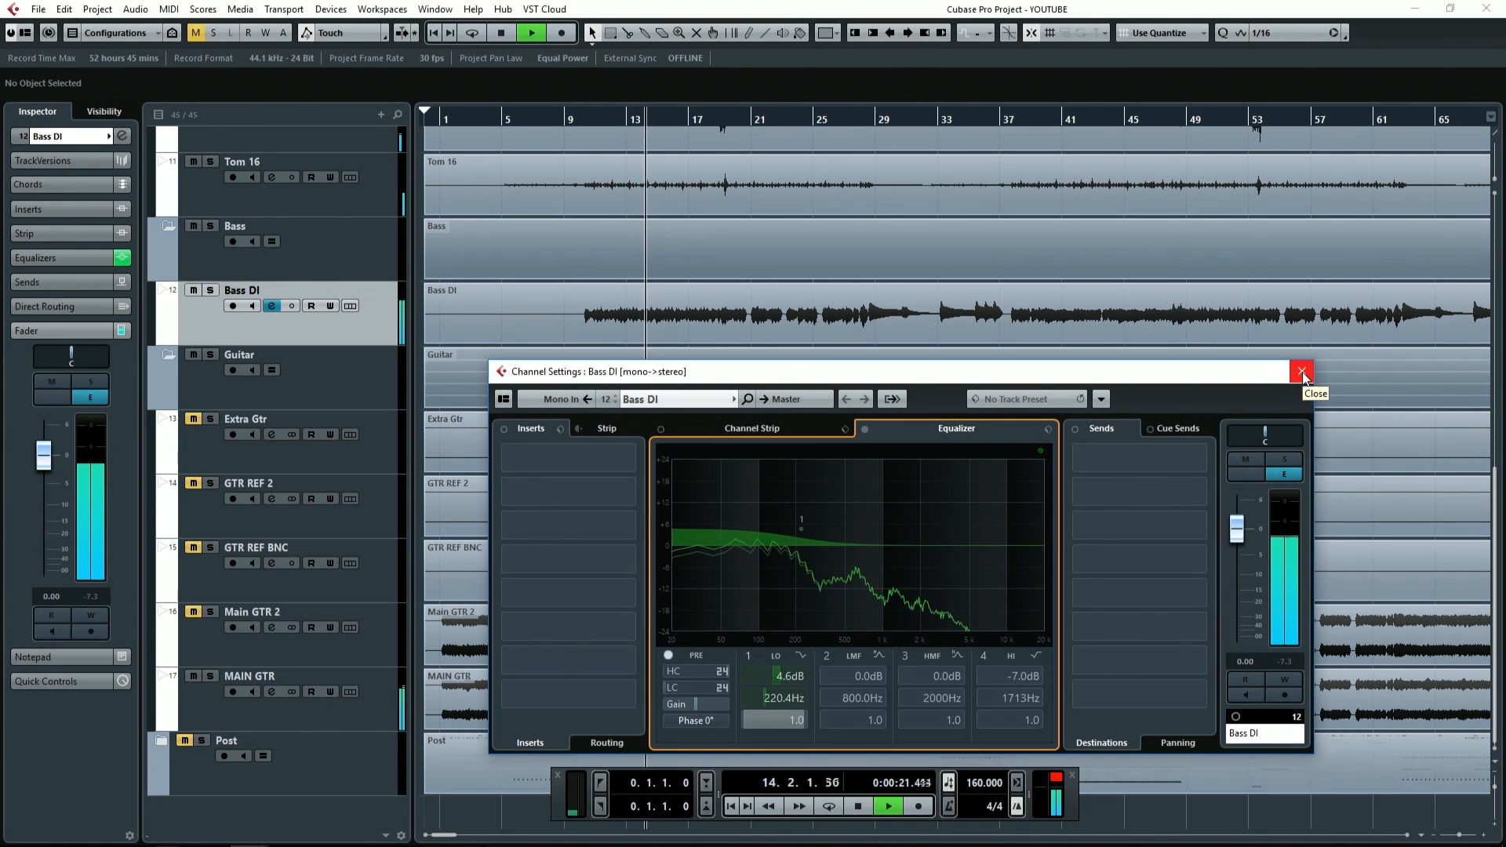
pyautogui.click(1302, 372)
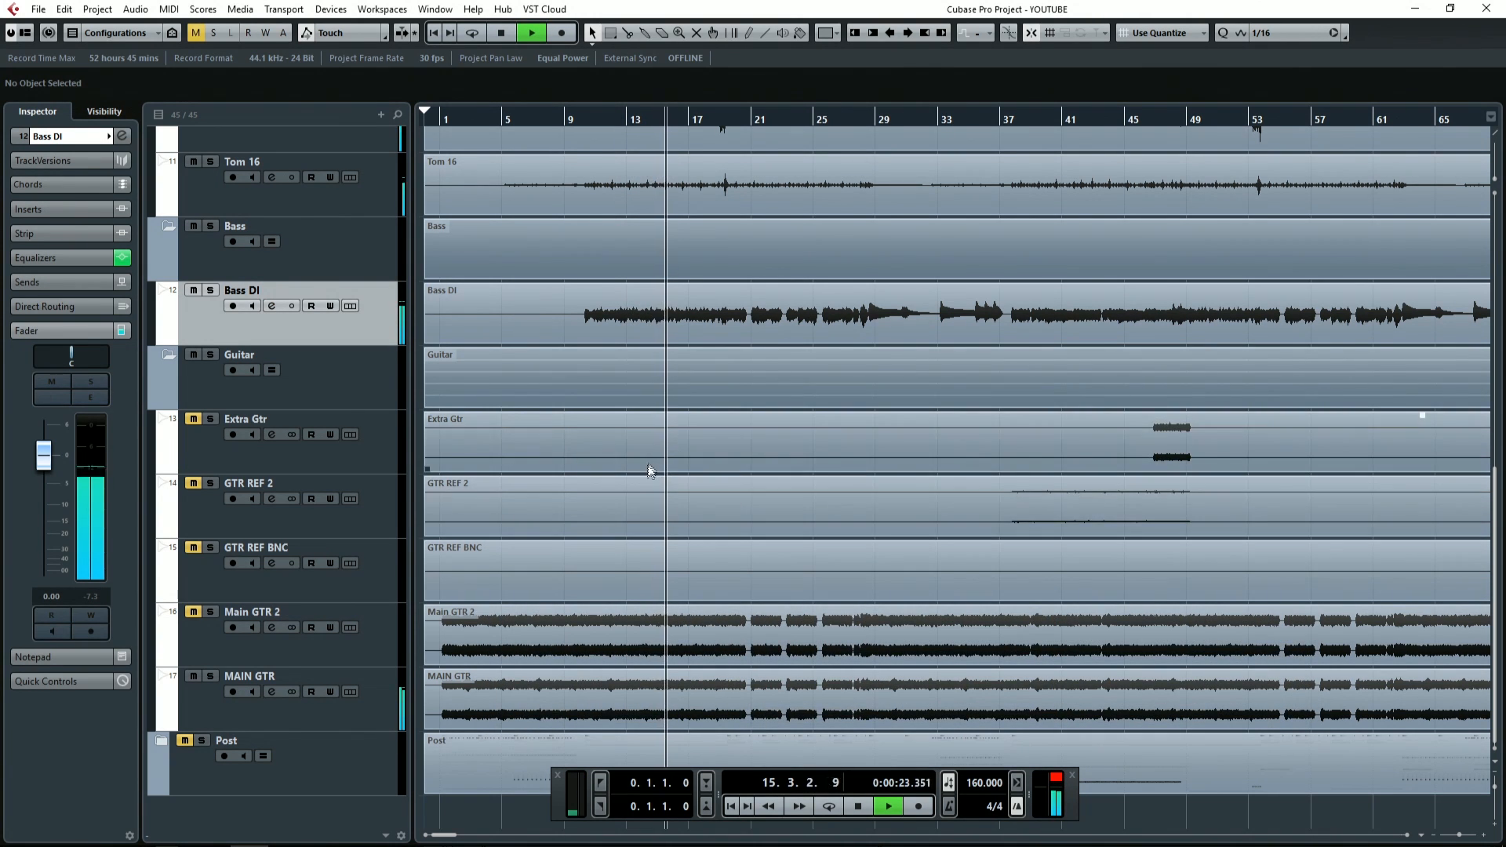
# Step: Stop playback and move the playback position to just after bar 10
pyautogui.press('g')
pyautogui.press('g')
pyautogui.press('g')
pyautogui.press('g')
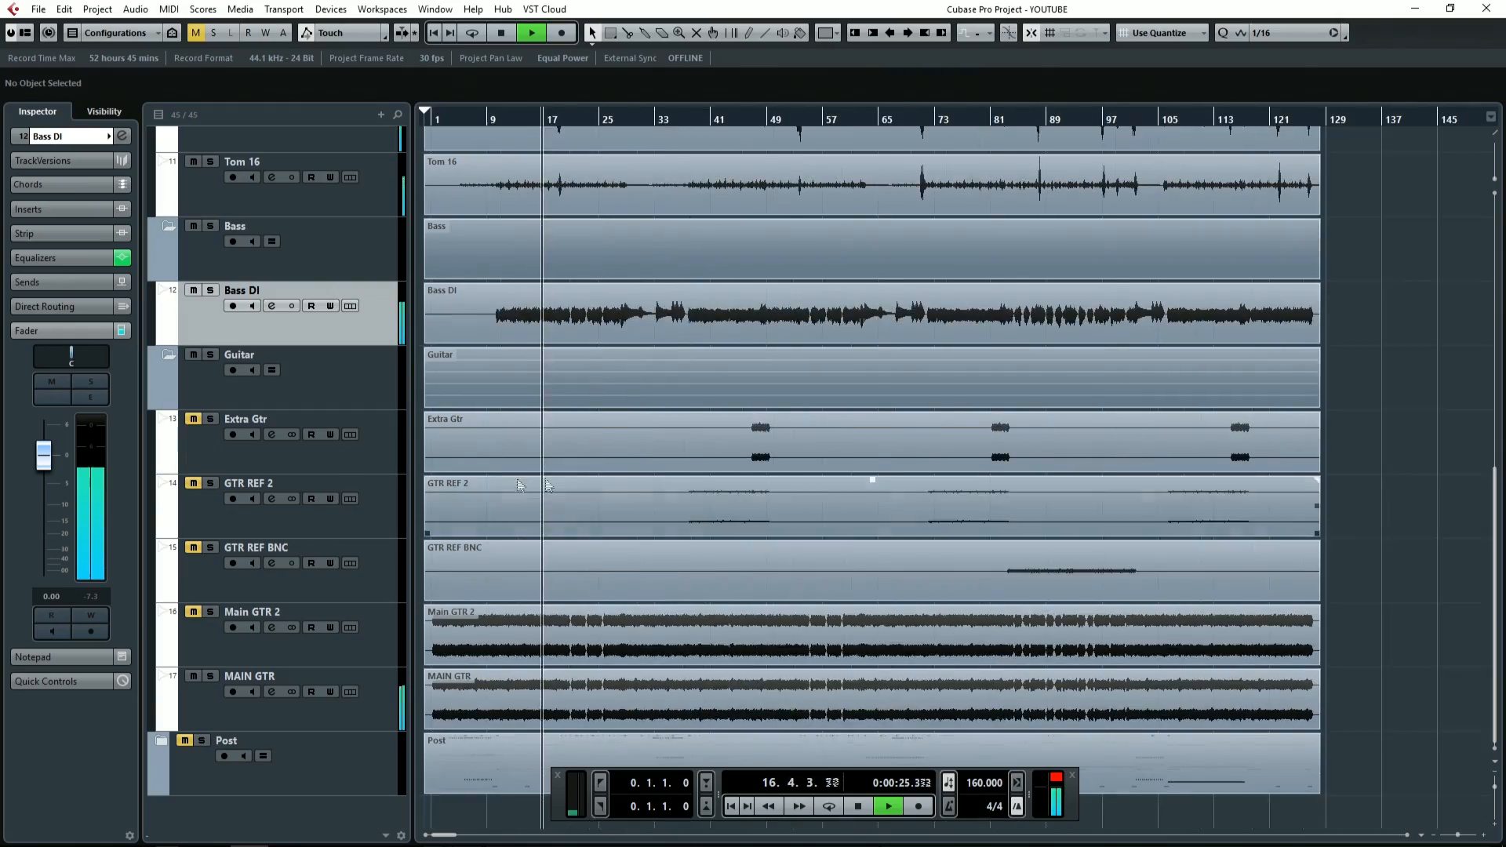
pyautogui.scroll(4, 517, 480)
pyautogui.press('space')
pyautogui.press('h')
pyautogui.press('h')
pyautogui.press('h')
pyautogui.press('h')
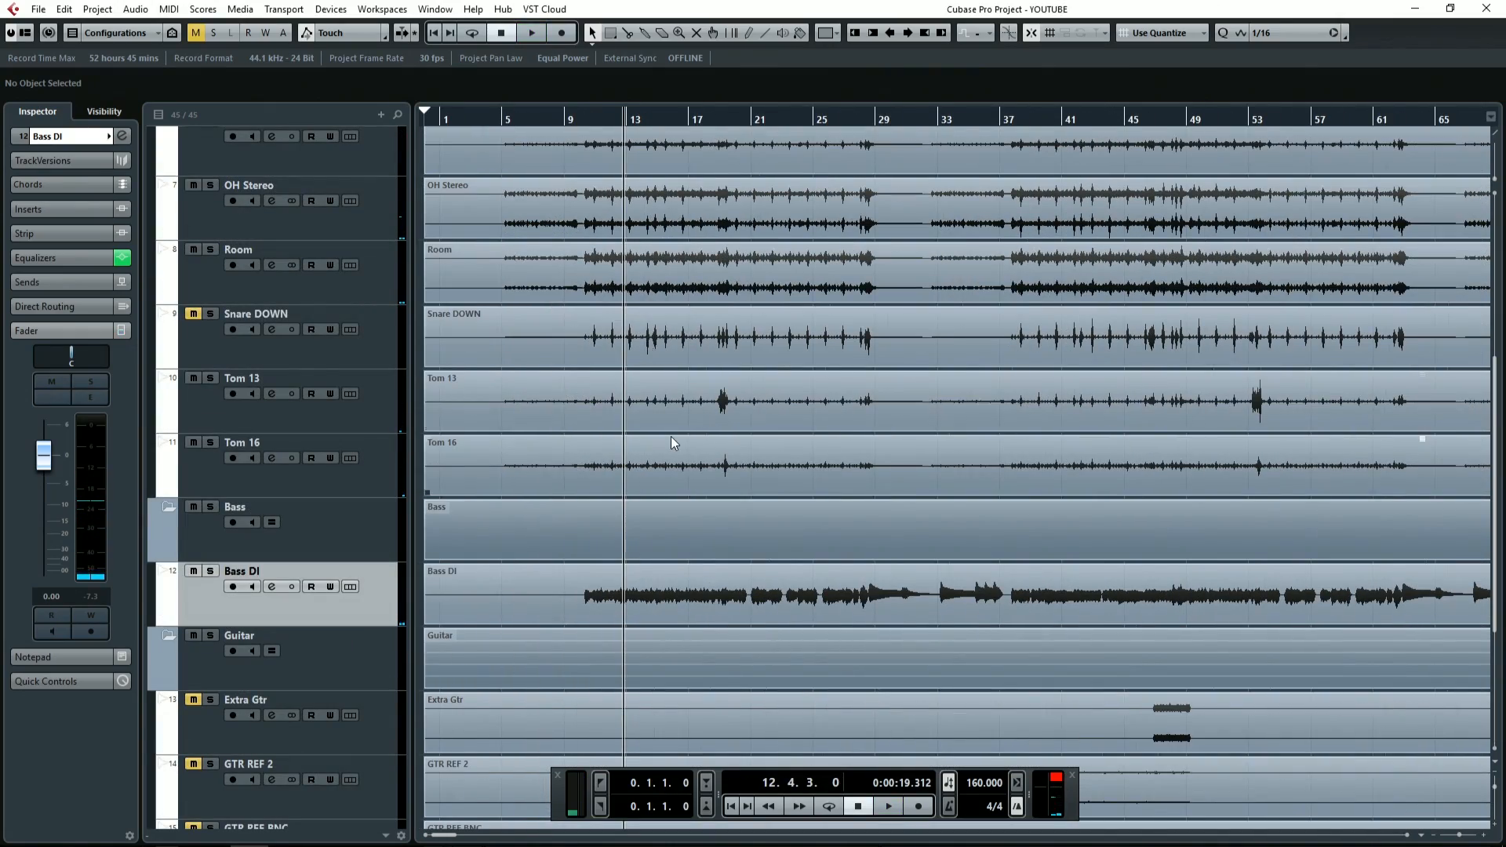
pyautogui.click(588, 119)
# Step: Open the MixConsole and select the Kick IN, Snare UP, OH Stereo, Room, Tom 13, Tom 16, Bass DI and MAIN GTR channels together
pyautogui.press('F3')
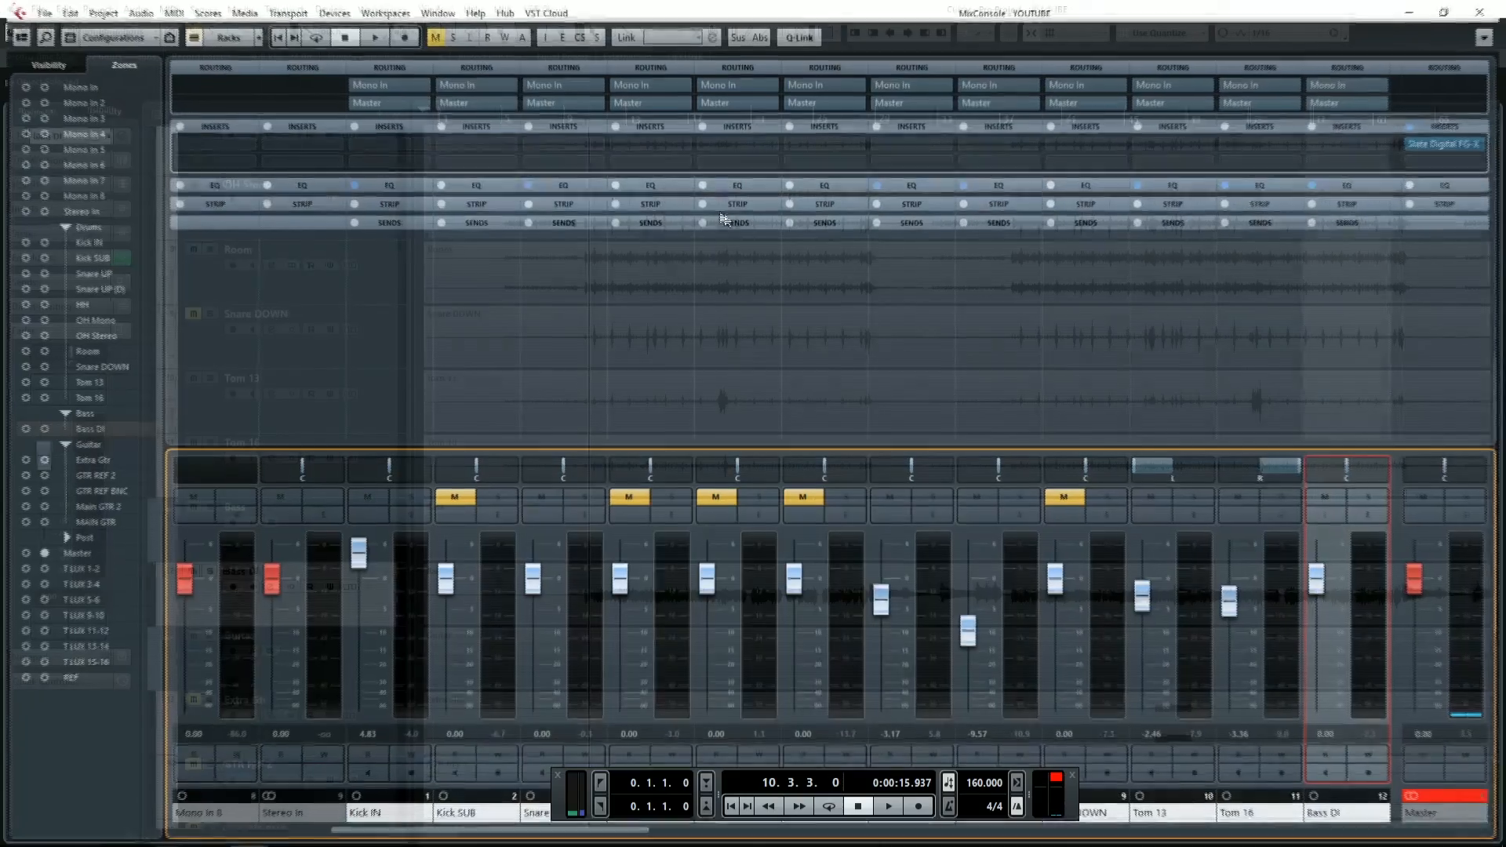
pyautogui.click(393, 321)
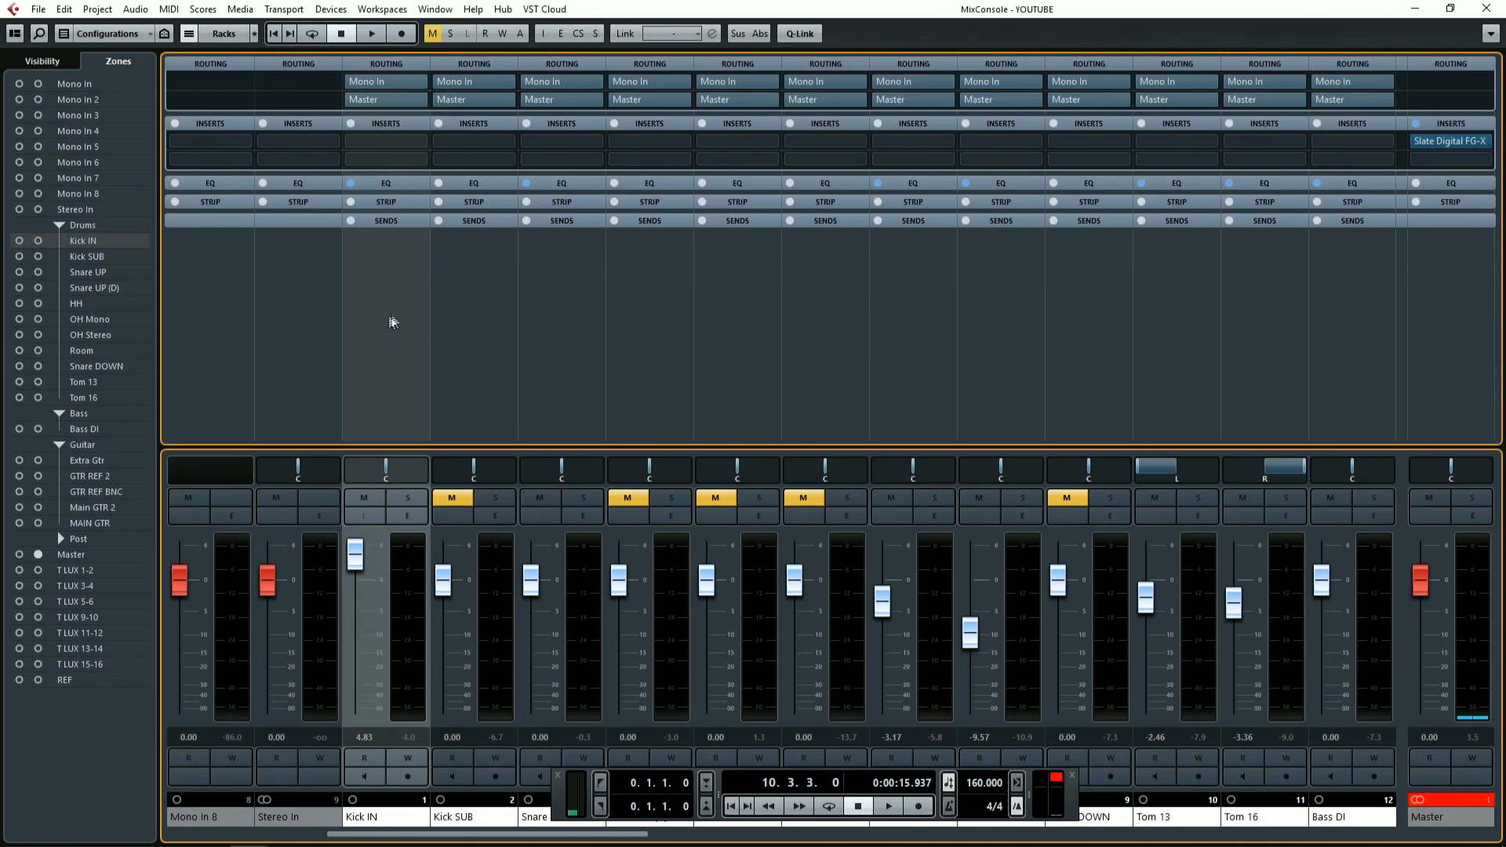
pyautogui.keyDown('ctrl'); pyautogui.click(576, 313); pyautogui.keyUp('ctrl')
pyautogui.keyDown('ctrl'); pyautogui.click(914, 320); pyautogui.keyUp('ctrl')
pyautogui.keyDown('ctrl'); pyautogui.click(1000, 327); pyautogui.keyUp('ctrl')
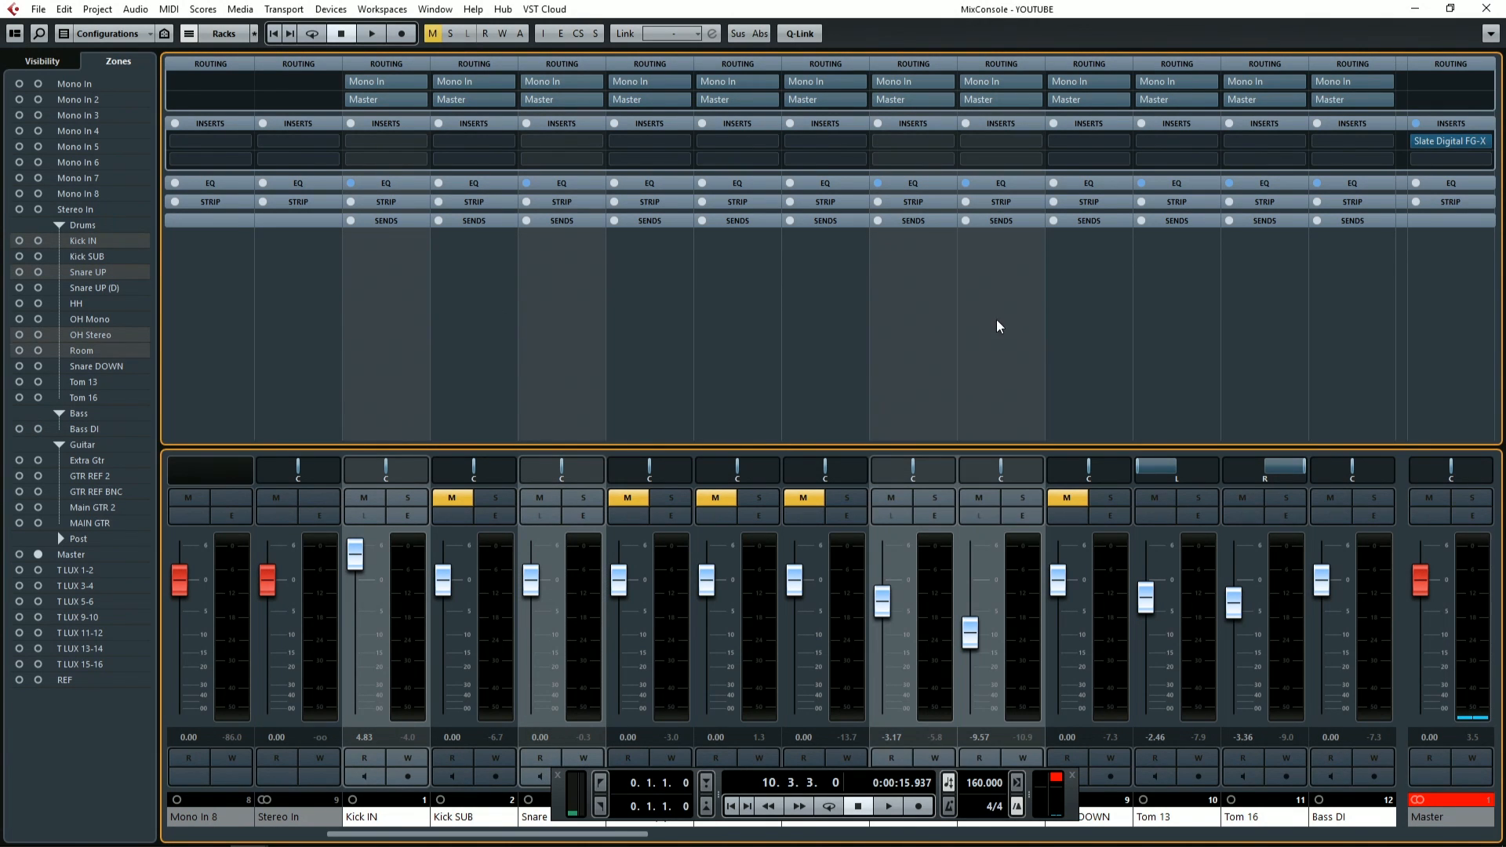
pyautogui.keyDown('ctrl'); pyautogui.click(1193, 333); pyautogui.keyUp('ctrl')
pyautogui.keyDown('ctrl'); pyautogui.click(1269, 337); pyautogui.keyUp('ctrl')
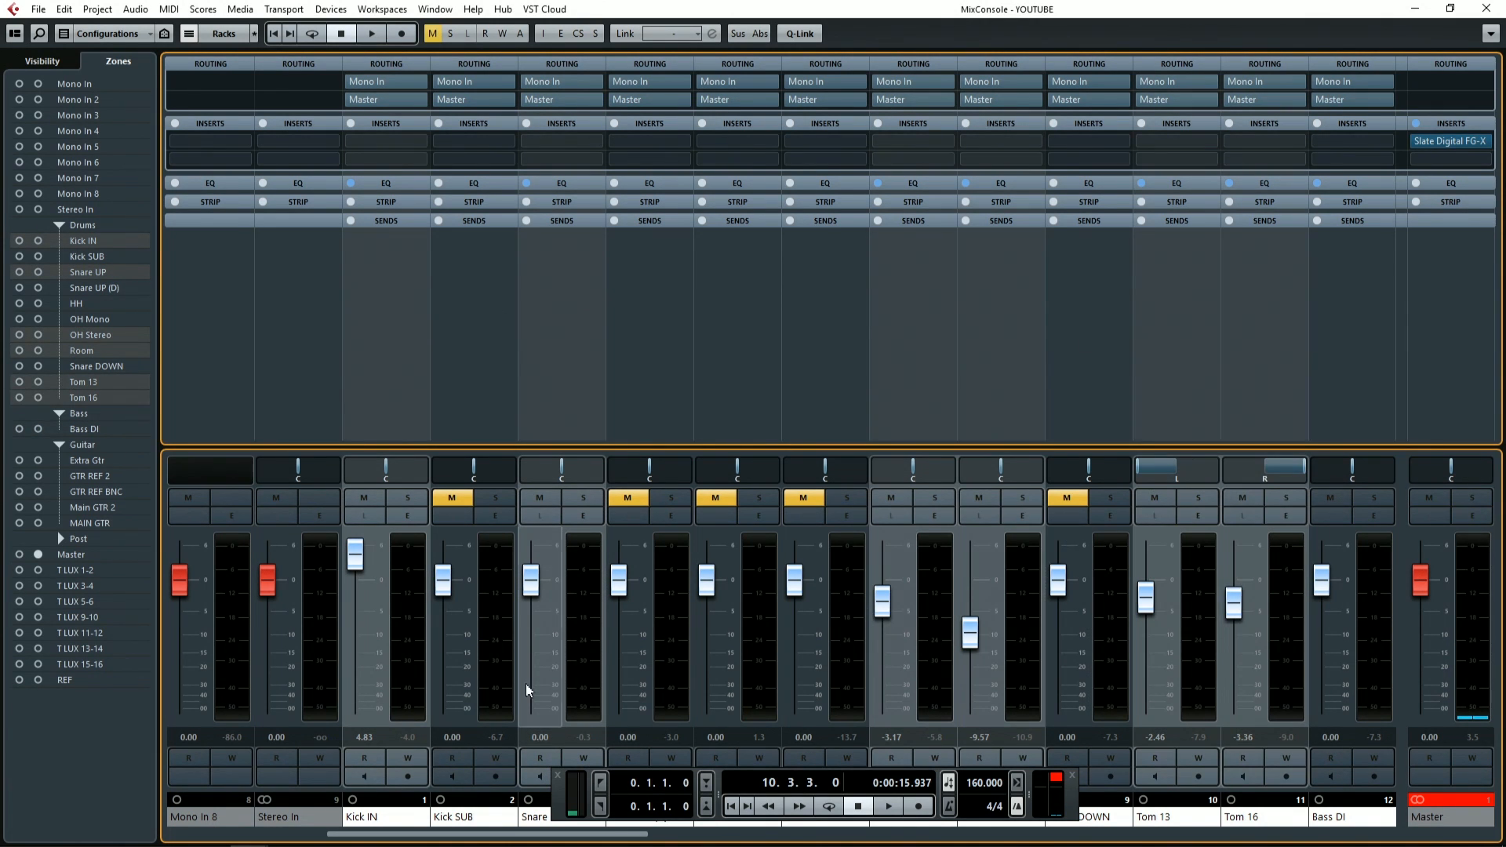
pyautogui.moveTo(565, 838); pyautogui.dragTo(807, 837)
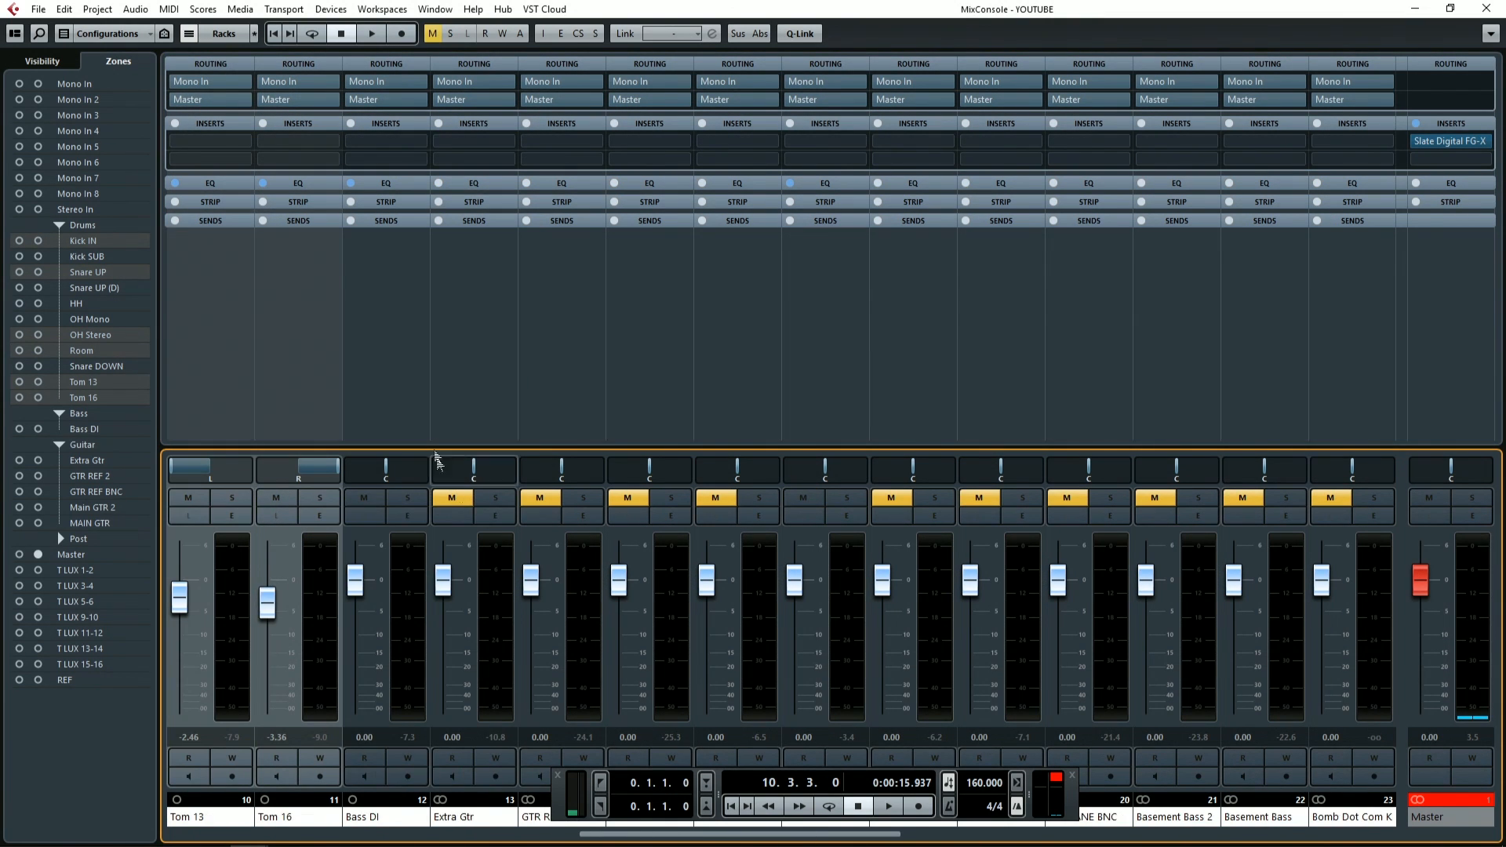
pyautogui.click(392, 396)
pyautogui.click(839, 355)
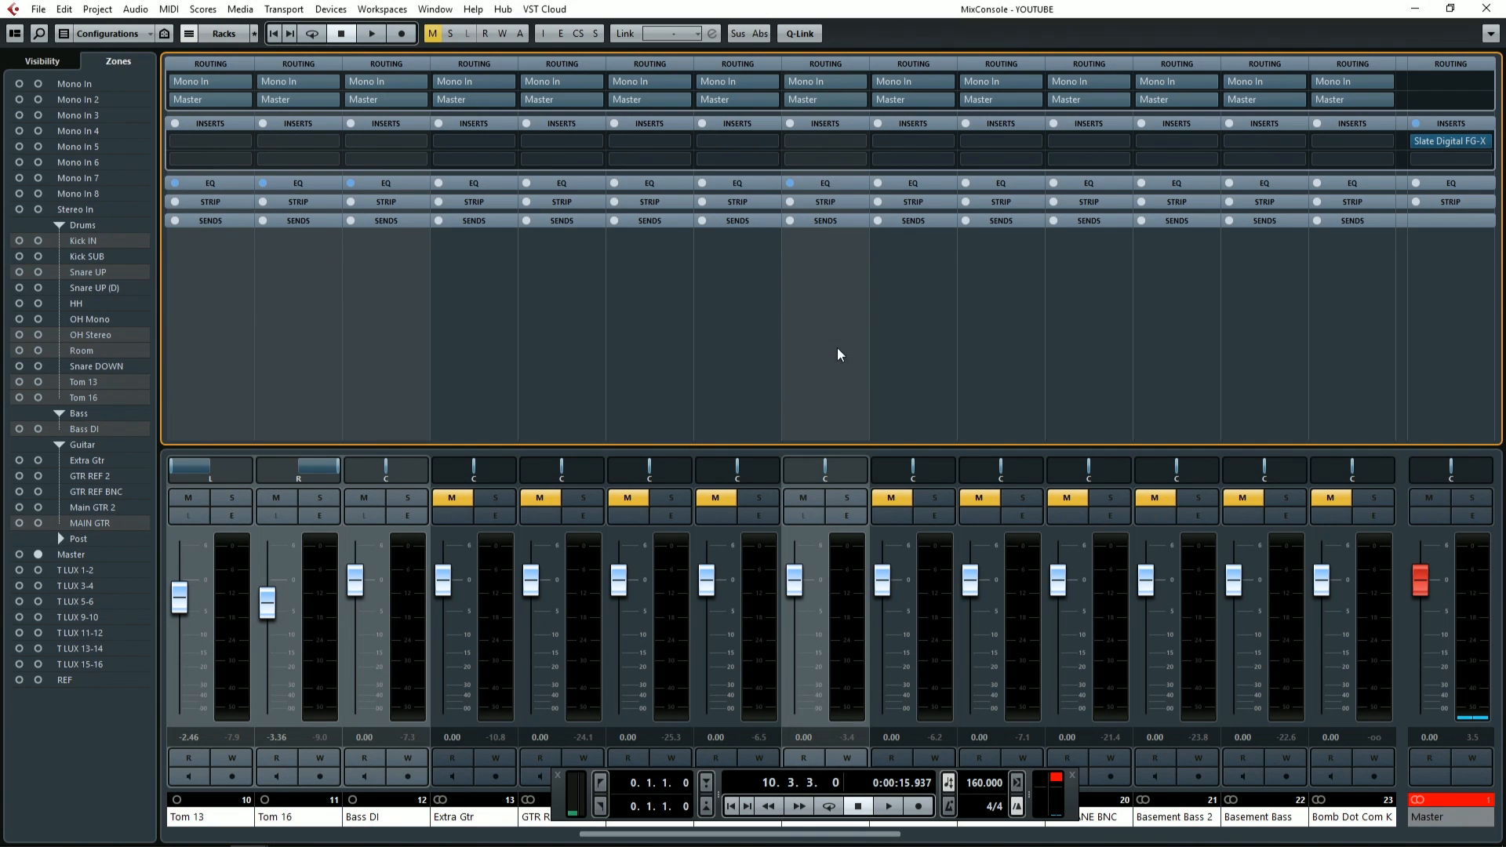
# Step: Link the selected channels in a link group covering Volume, EQ and Inserts
pyautogui.rightClick(820, 300)
pyautogui.click(861, 304)
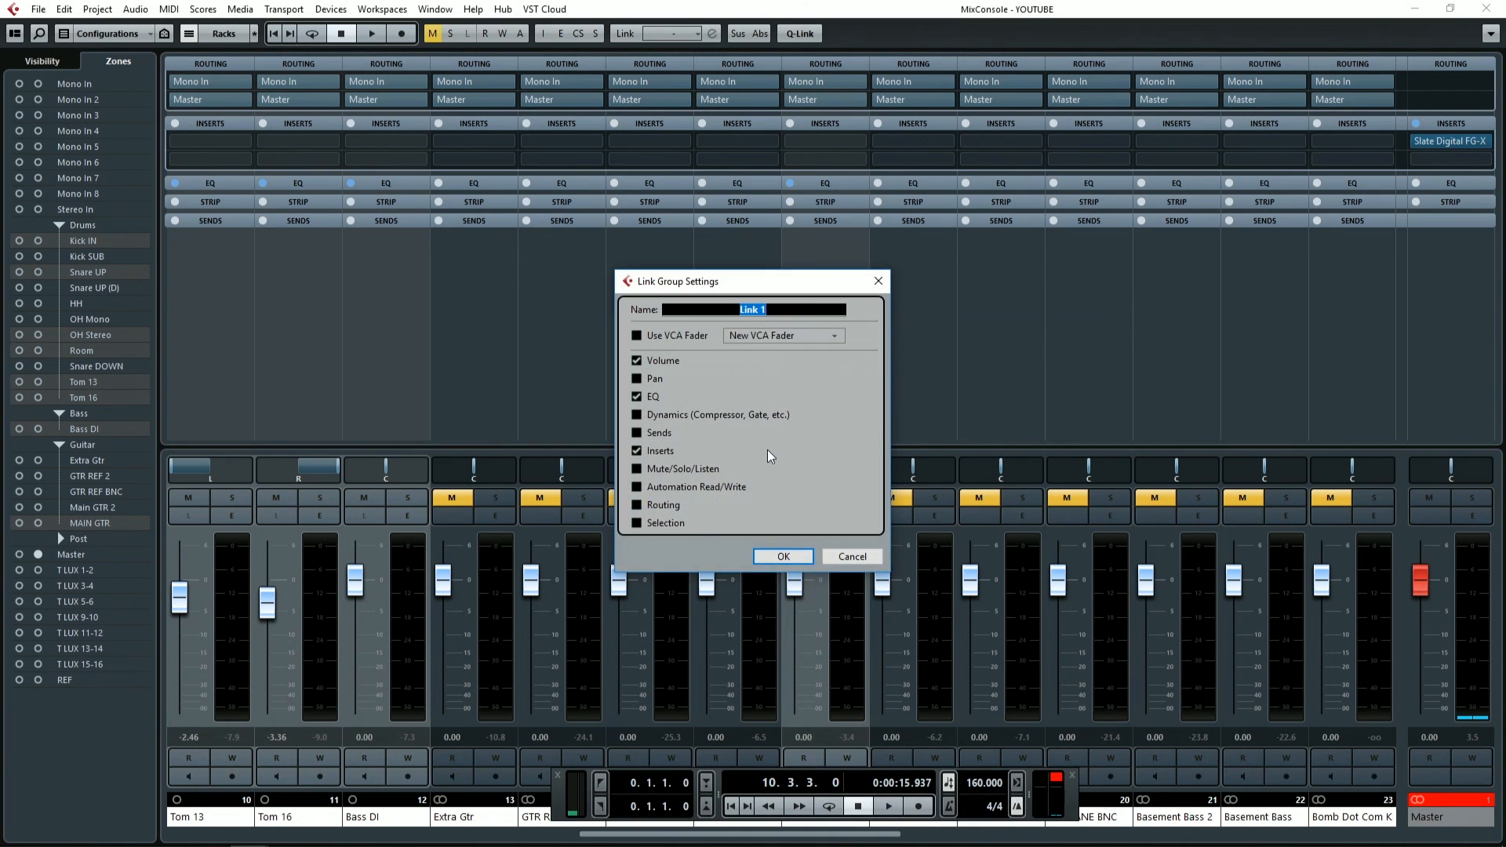
pyautogui.click(784, 555)
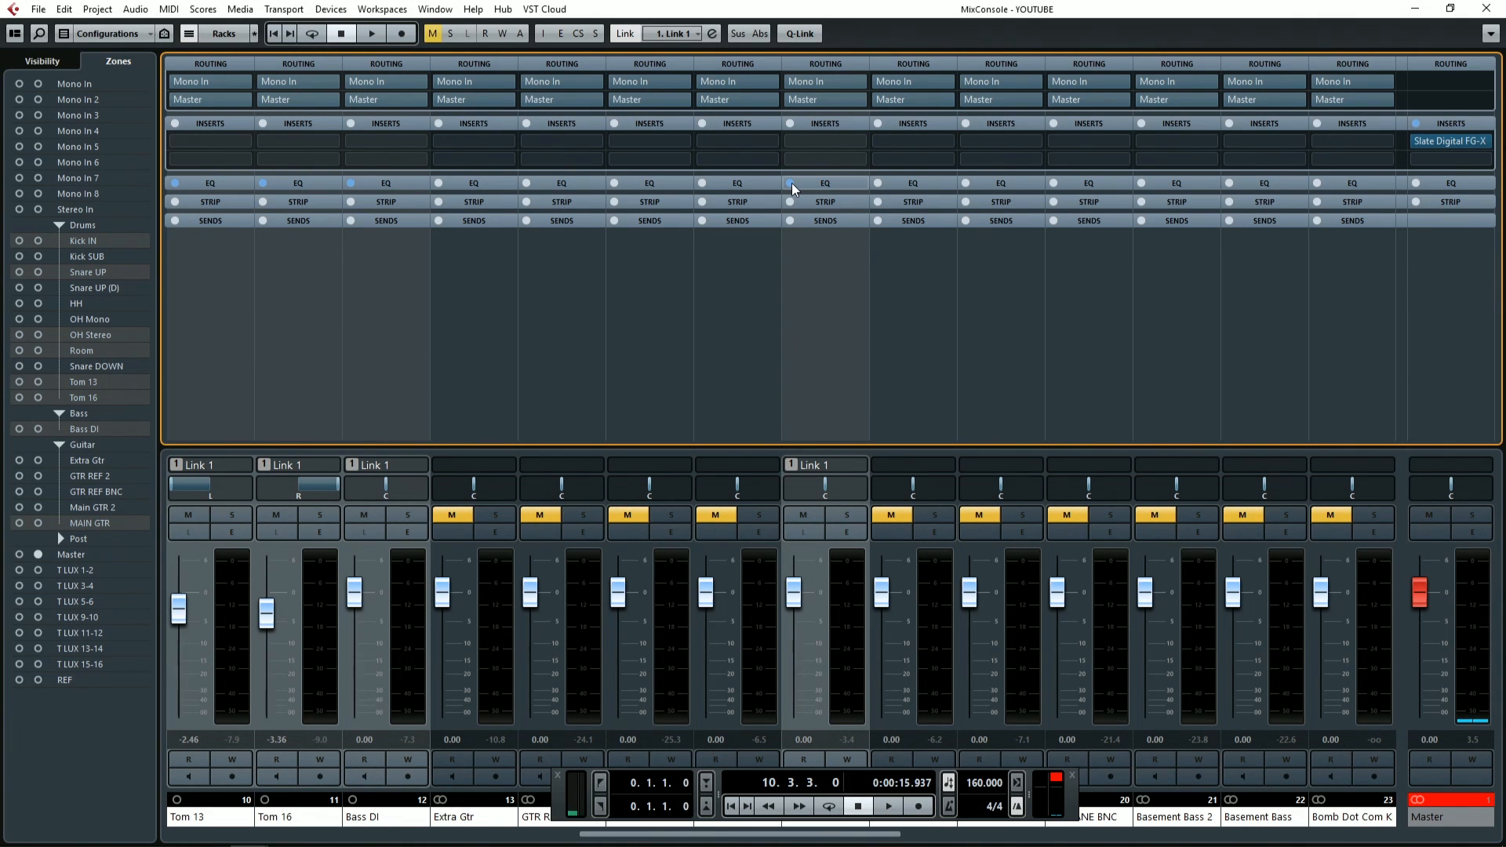
# Step: Play the mix from just after bar 10 twice, toggling the linked channels' EQ bypass to compare it with and without EQ
pyautogui.click(791, 184)
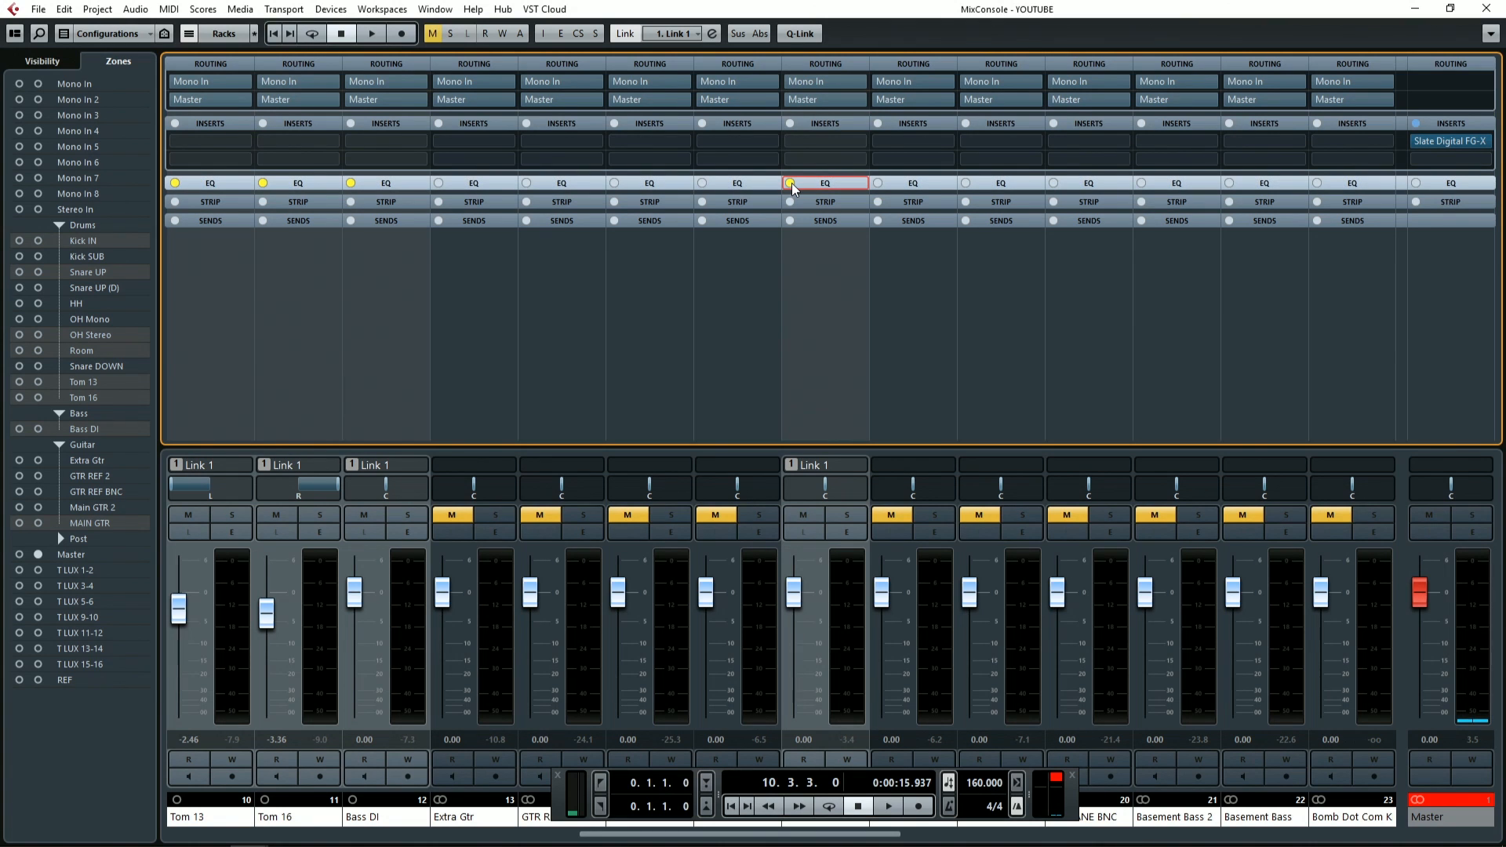
pyautogui.press('space')
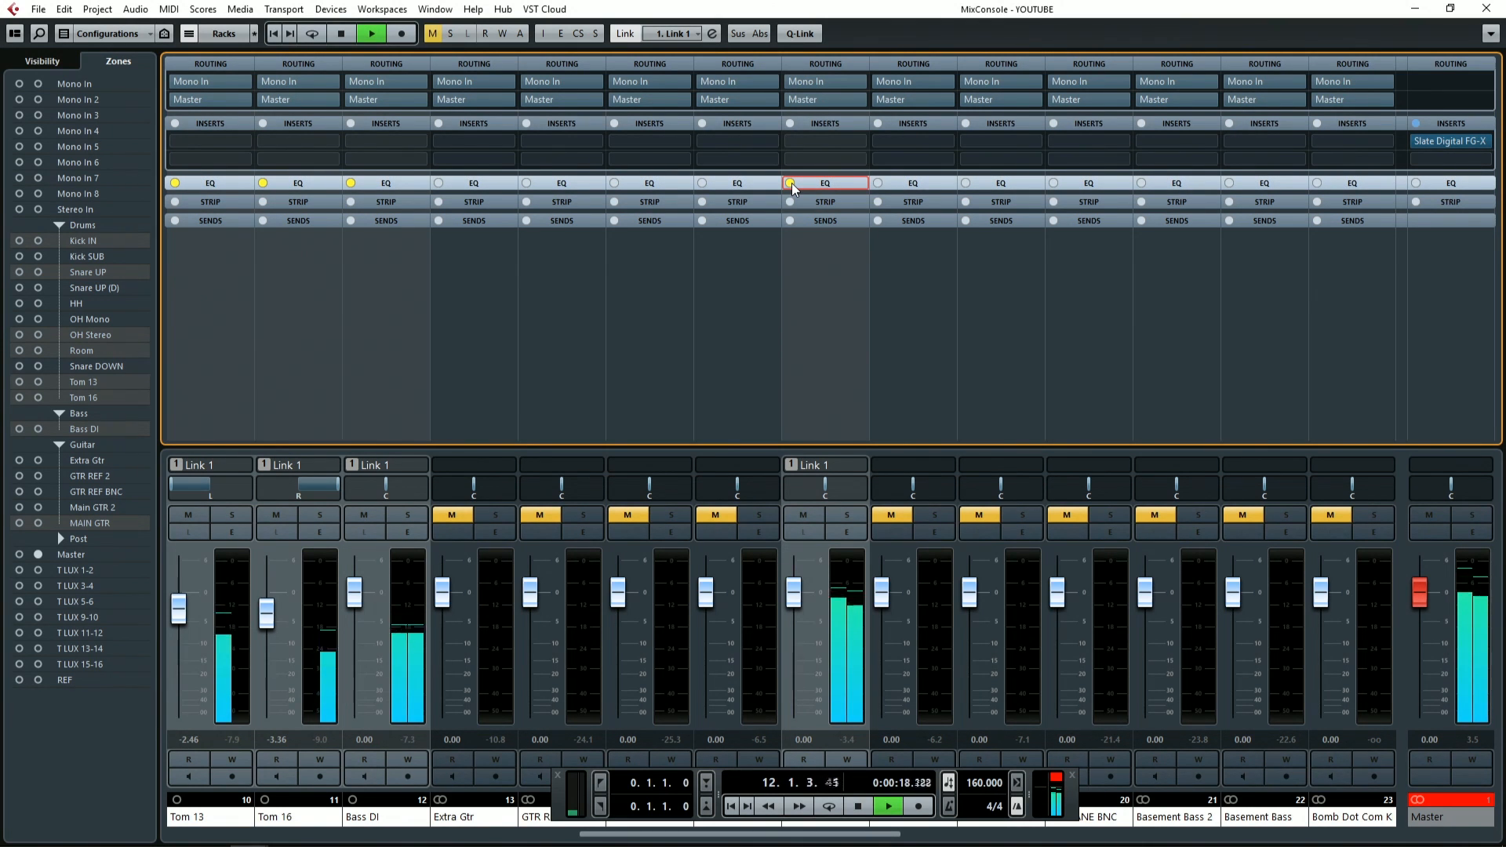
pyautogui.click(793, 182)
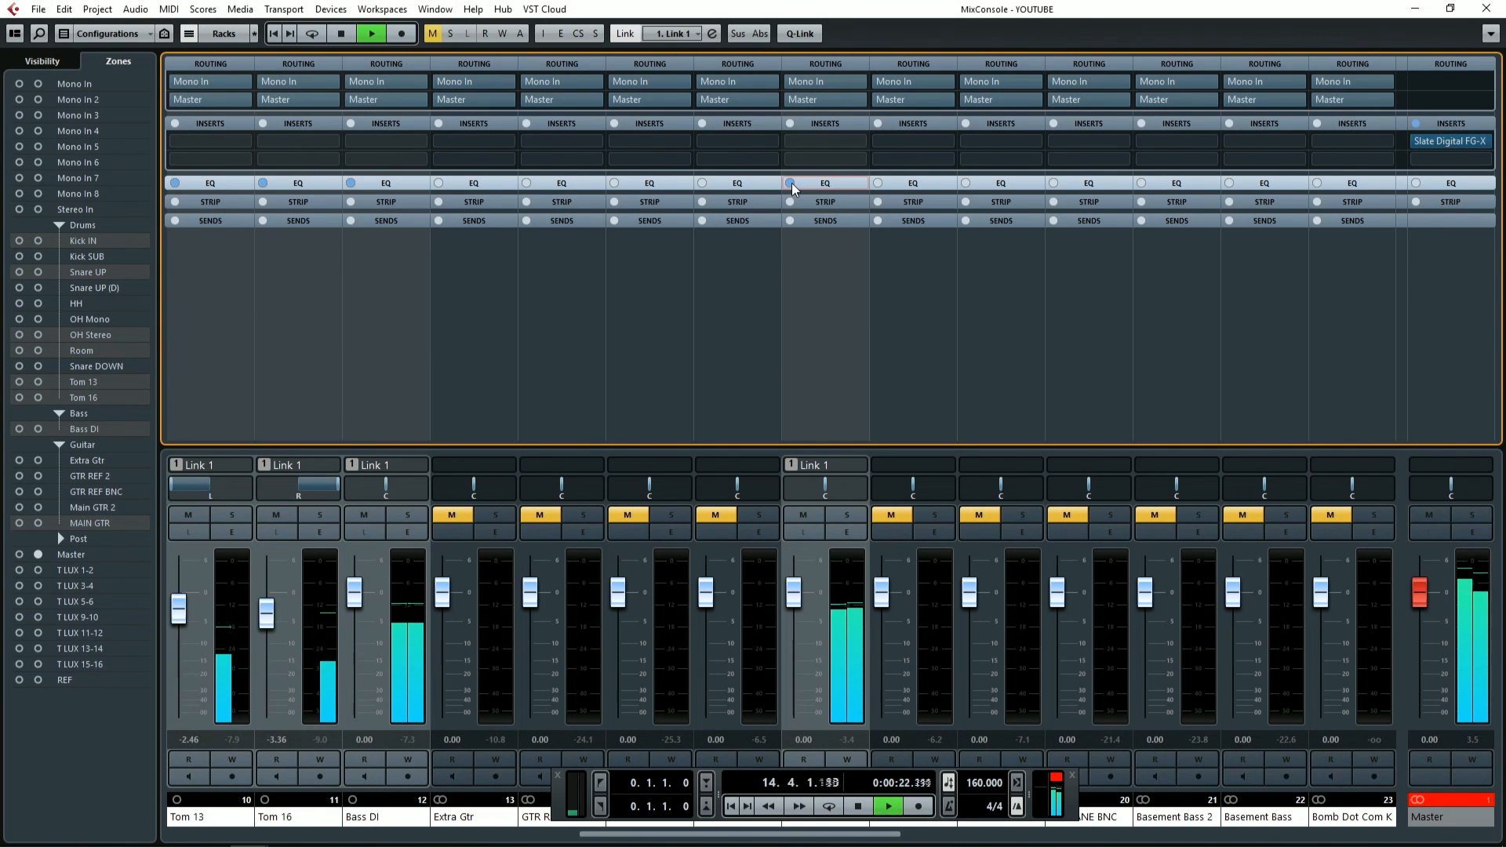
pyautogui.click(792, 182)
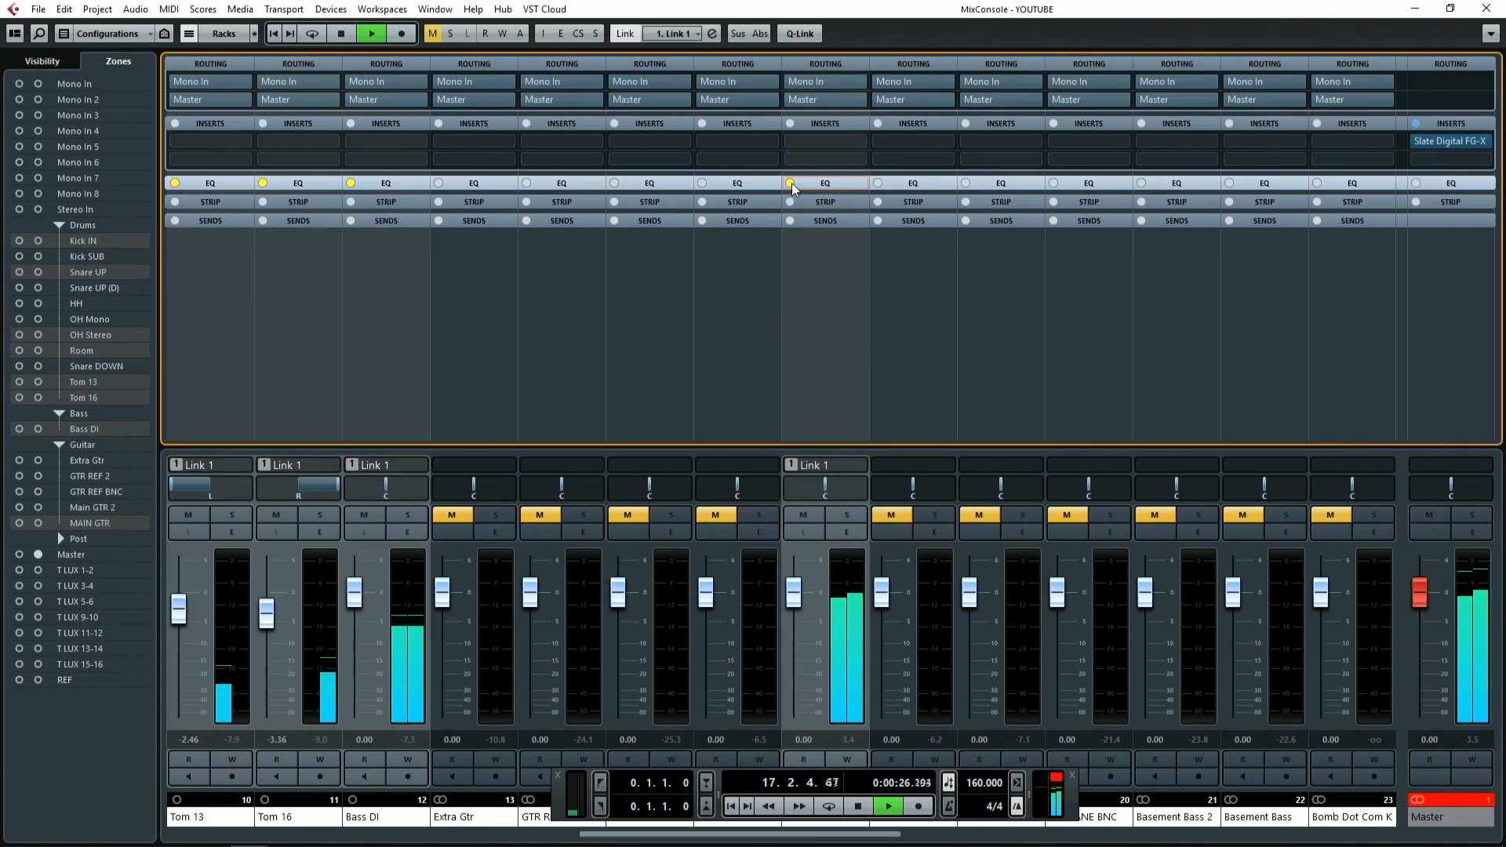
pyautogui.click(793, 182)
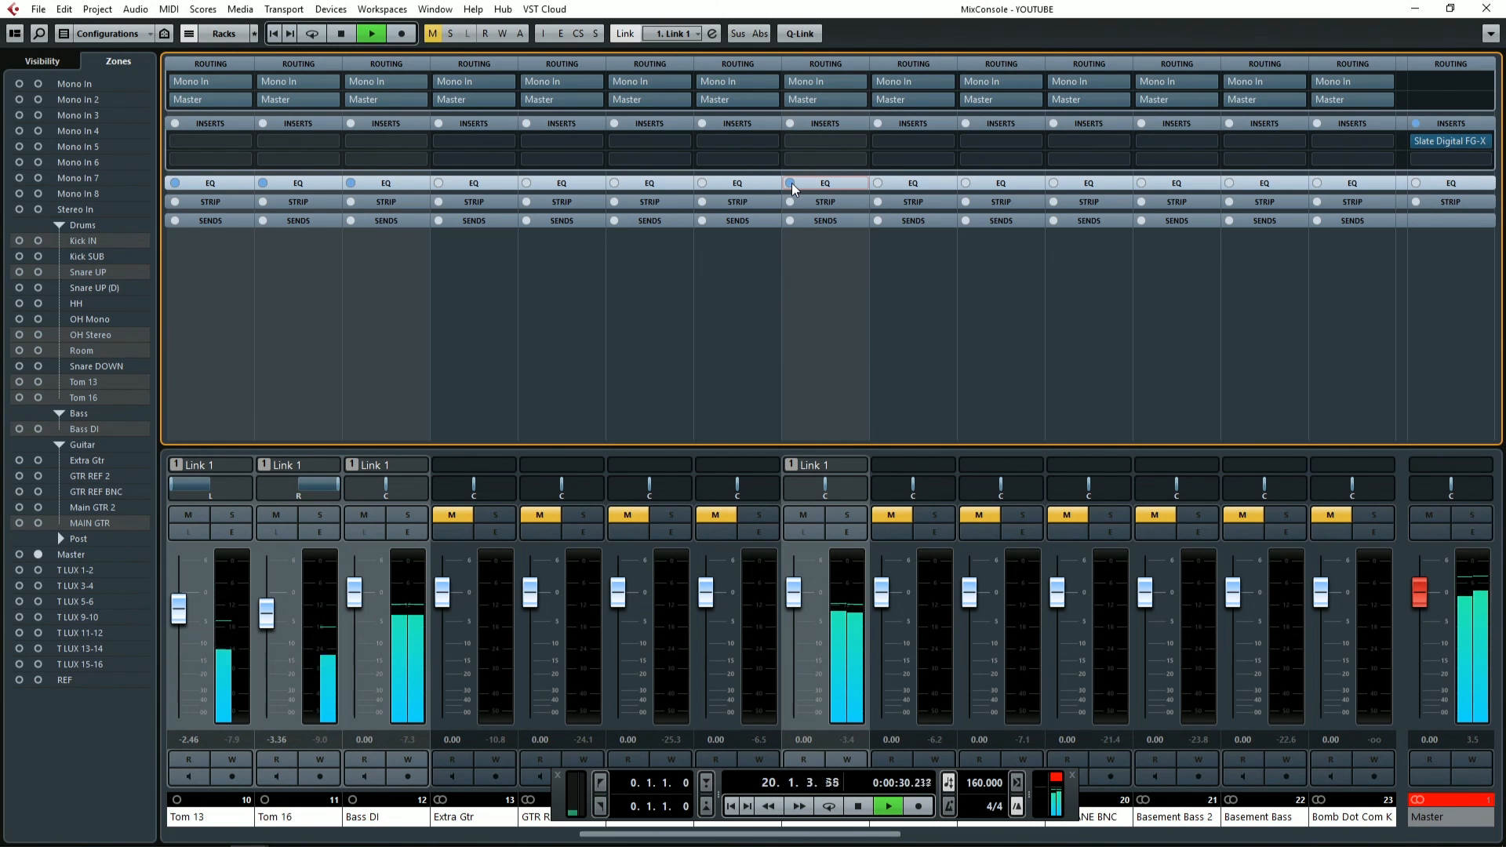
pyautogui.press('space')
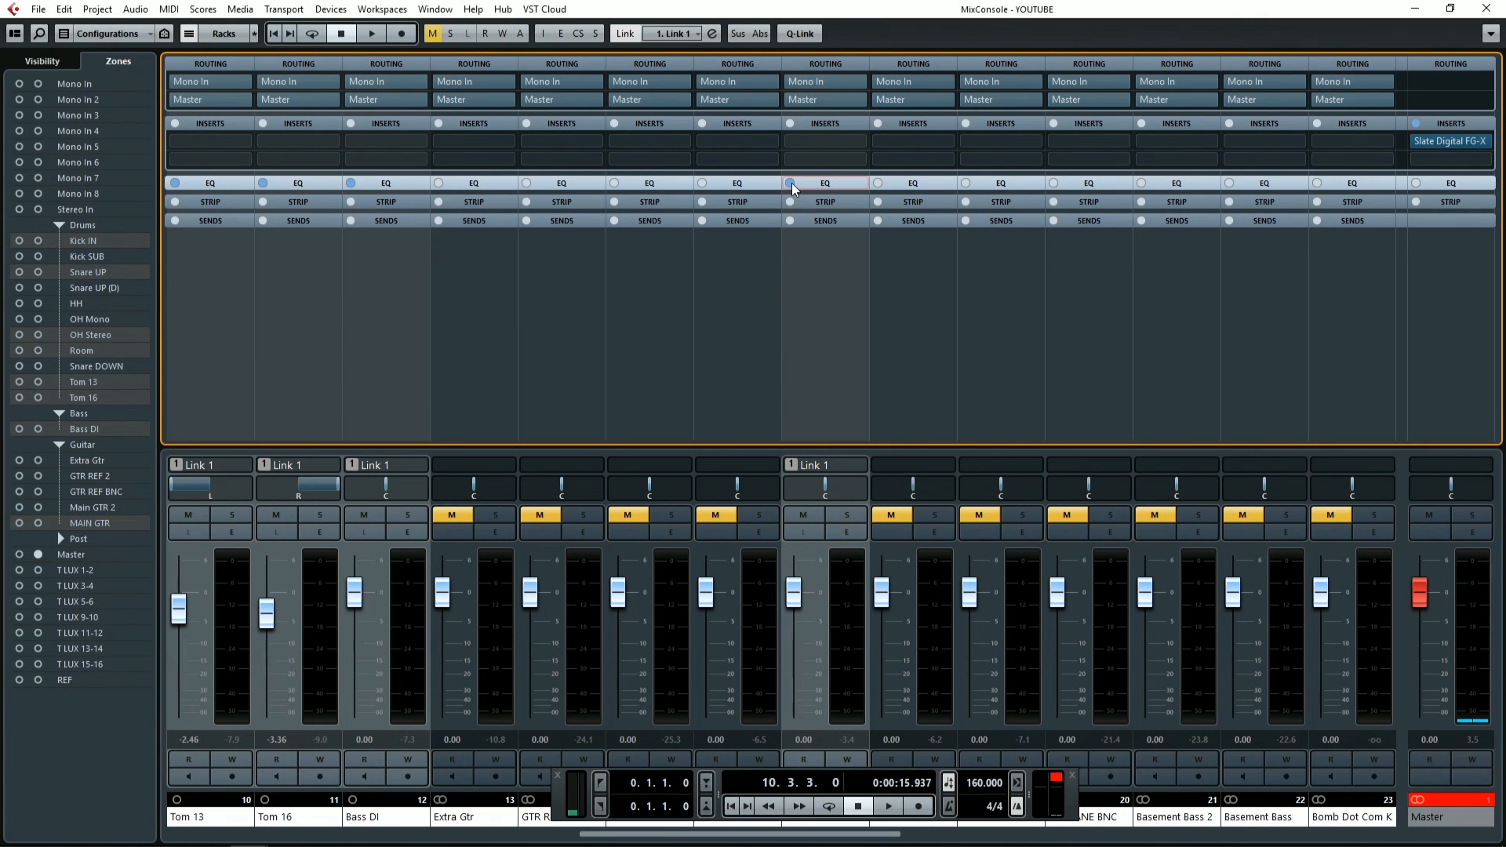
pyautogui.click(792, 183)
pyautogui.press('space')
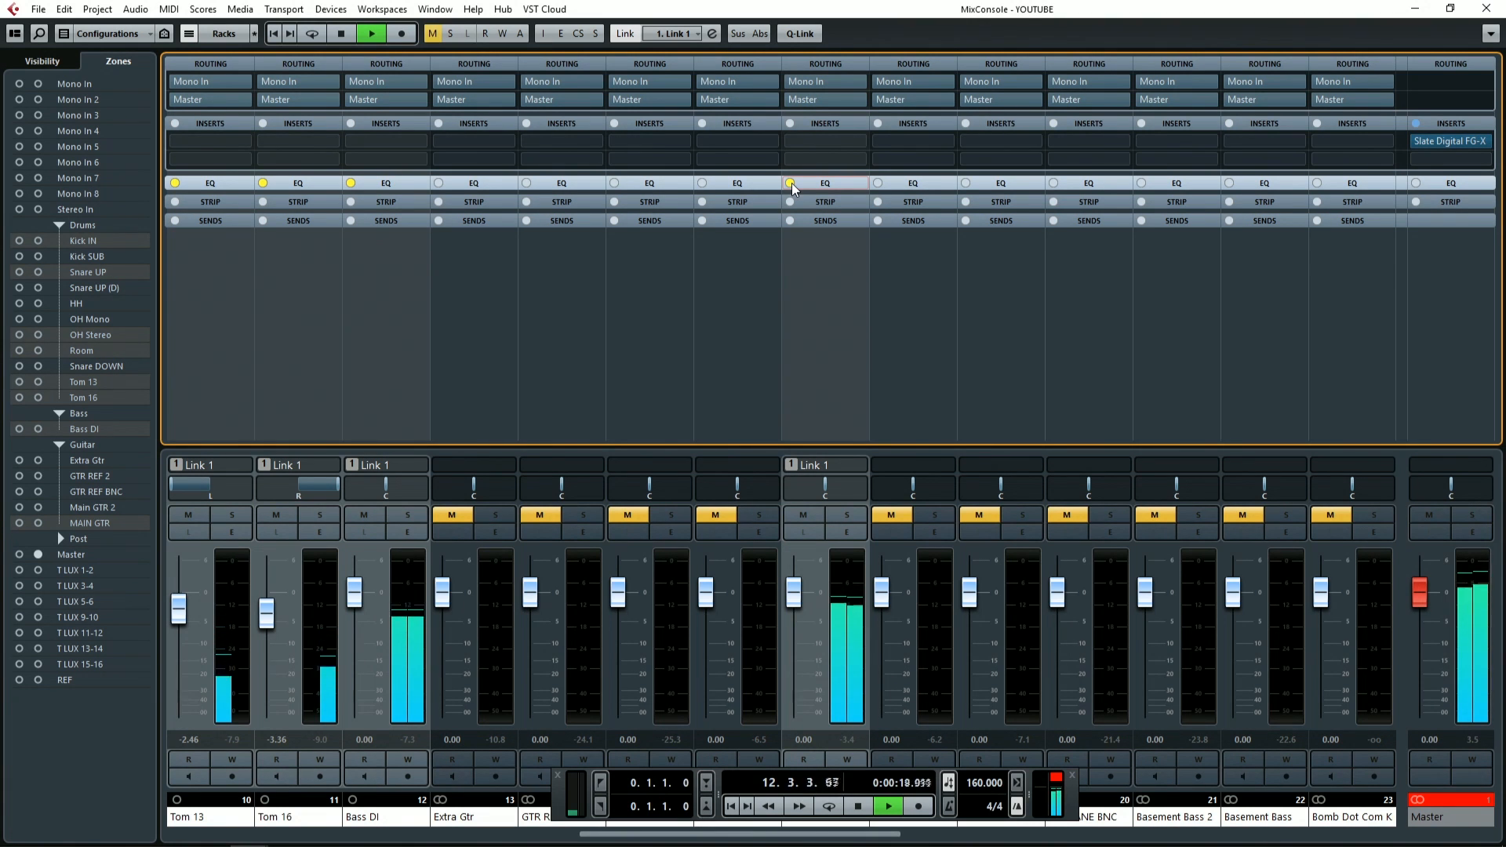
pyautogui.click(792, 183)
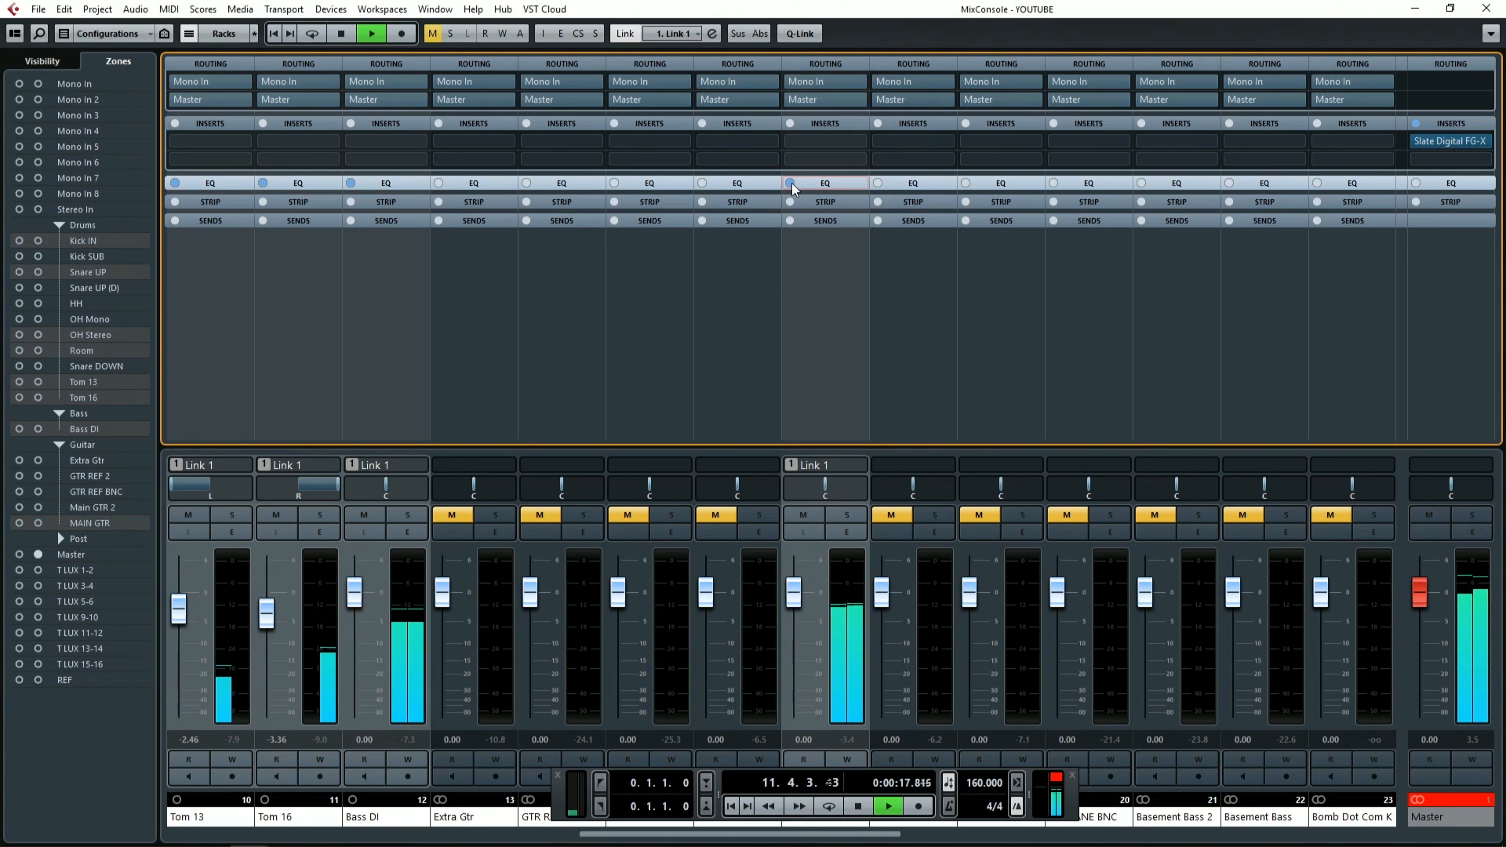
pyautogui.click(791, 183)
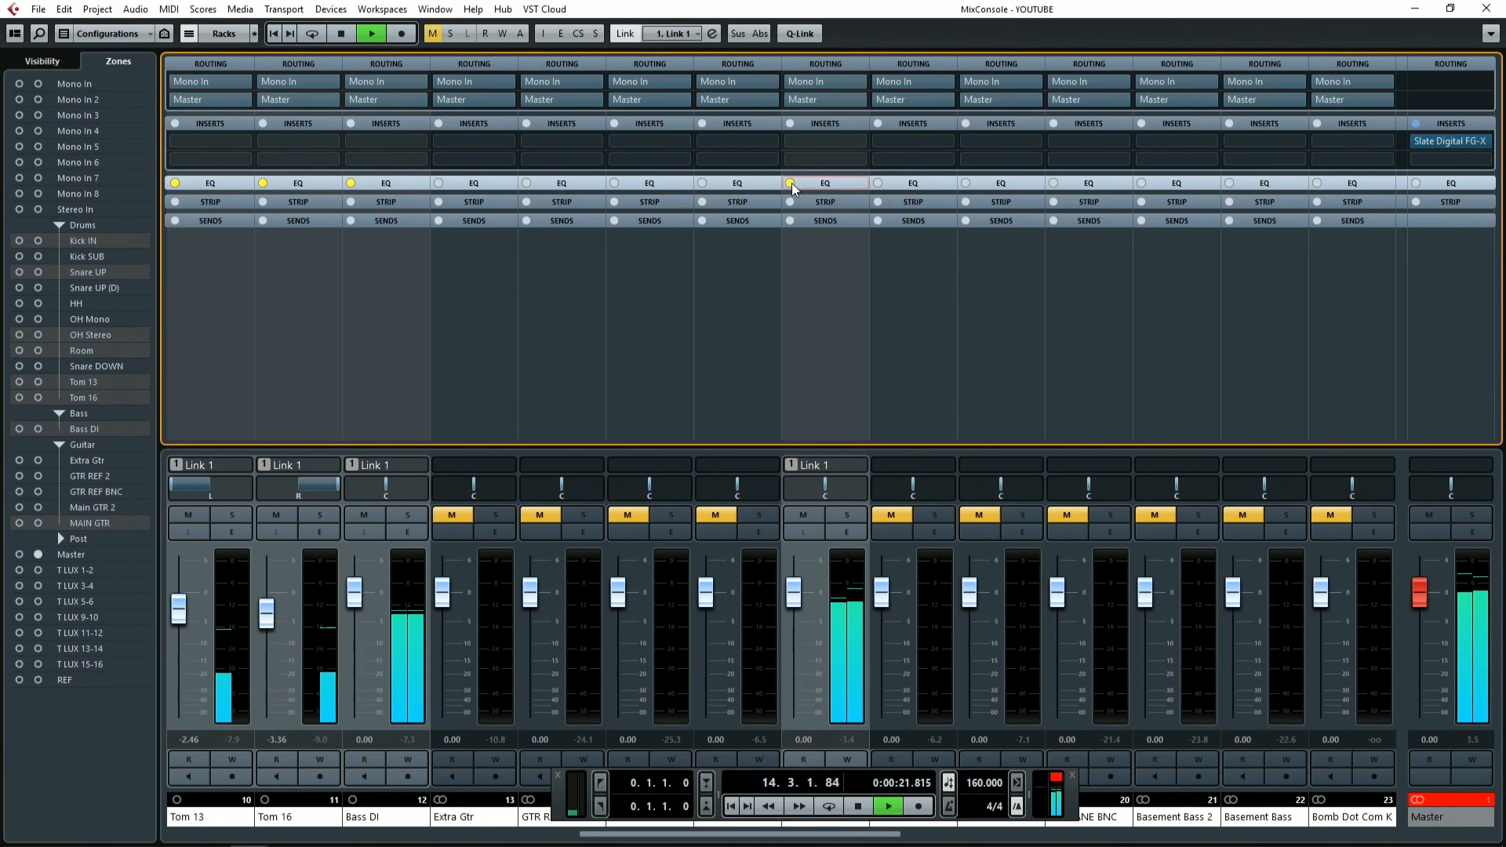
pyautogui.click(792, 183)
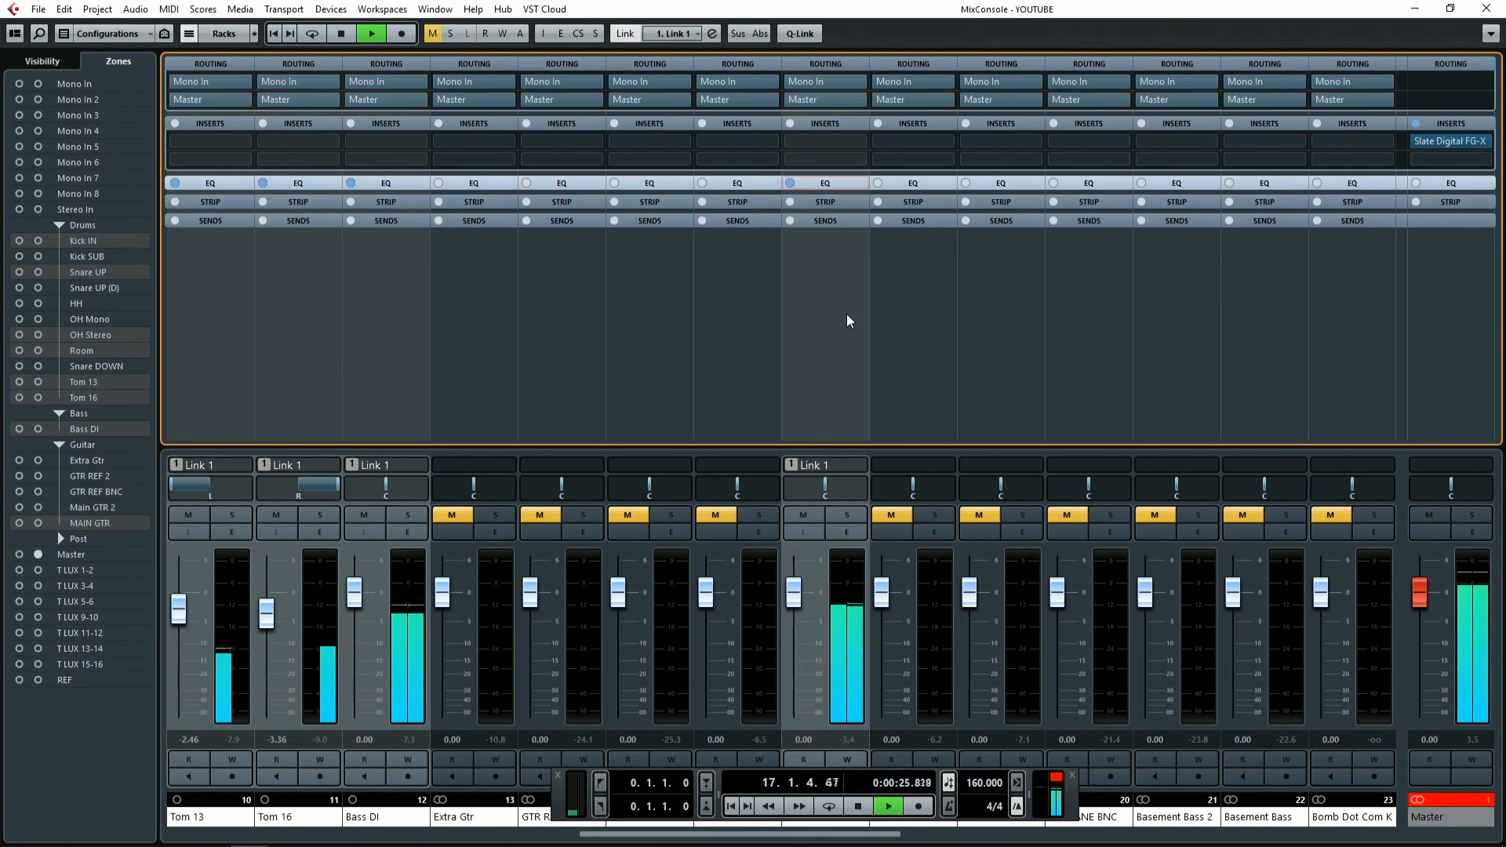
pyautogui.press('space')
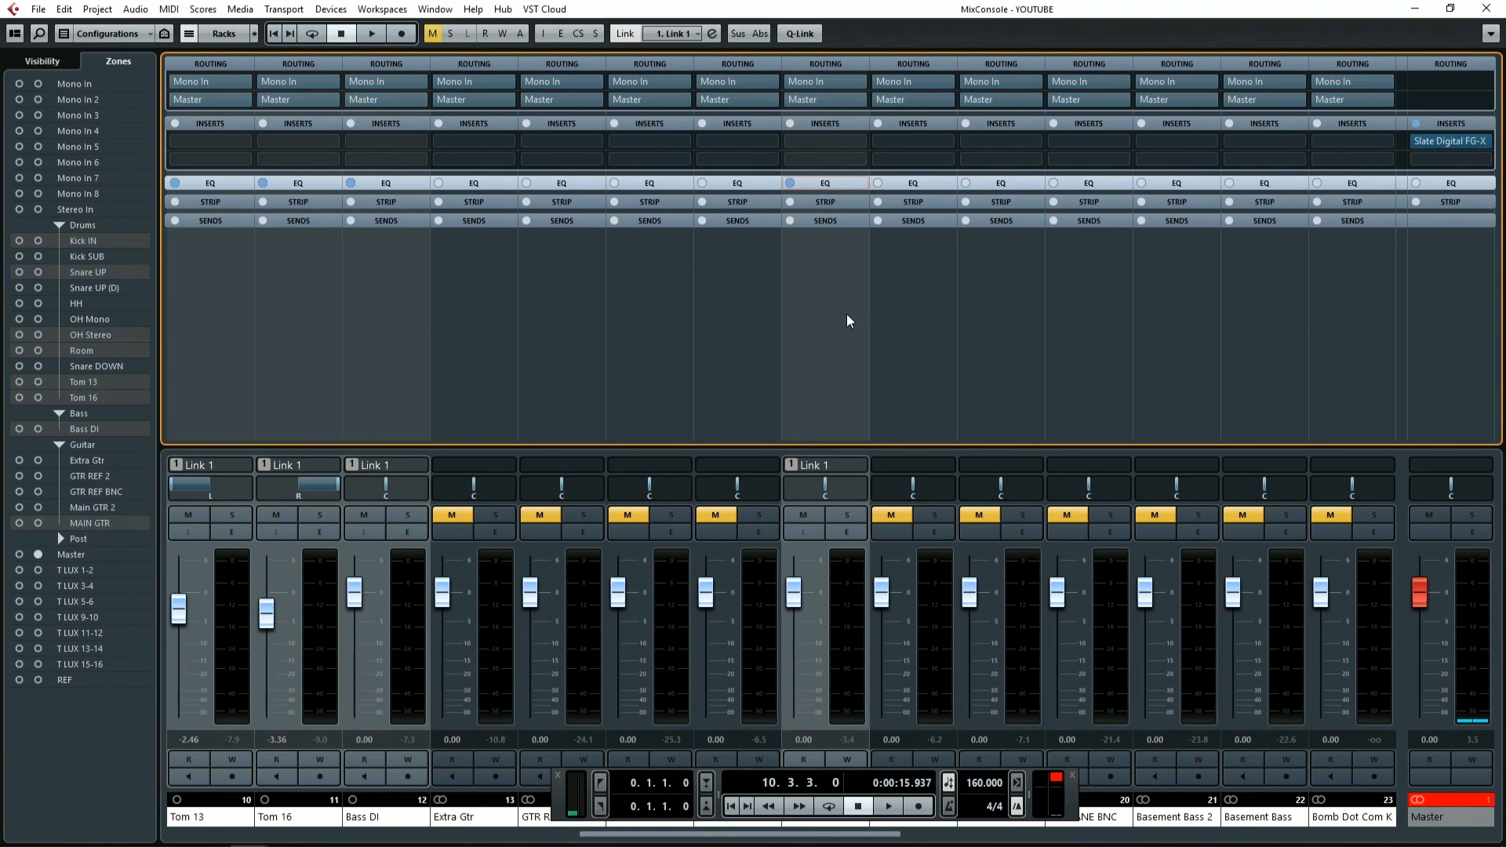
# Step: Return from the MixConsole to the project's track list and expand the Equalizers section in the Inspector
pyautogui.press('F3')
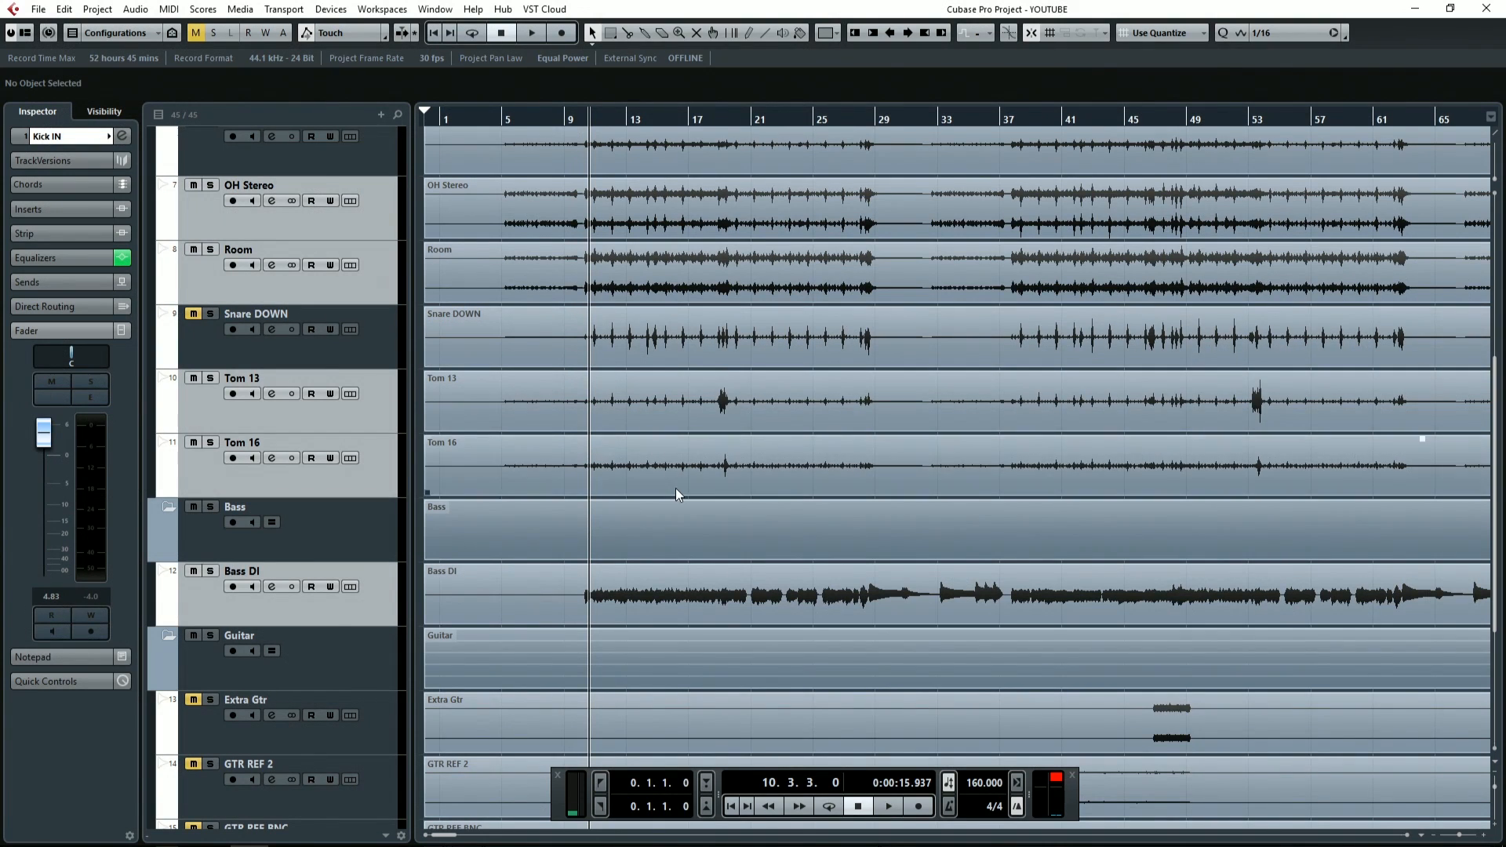
pyautogui.press('g')
pyautogui.press('g')
pyautogui.press('g')
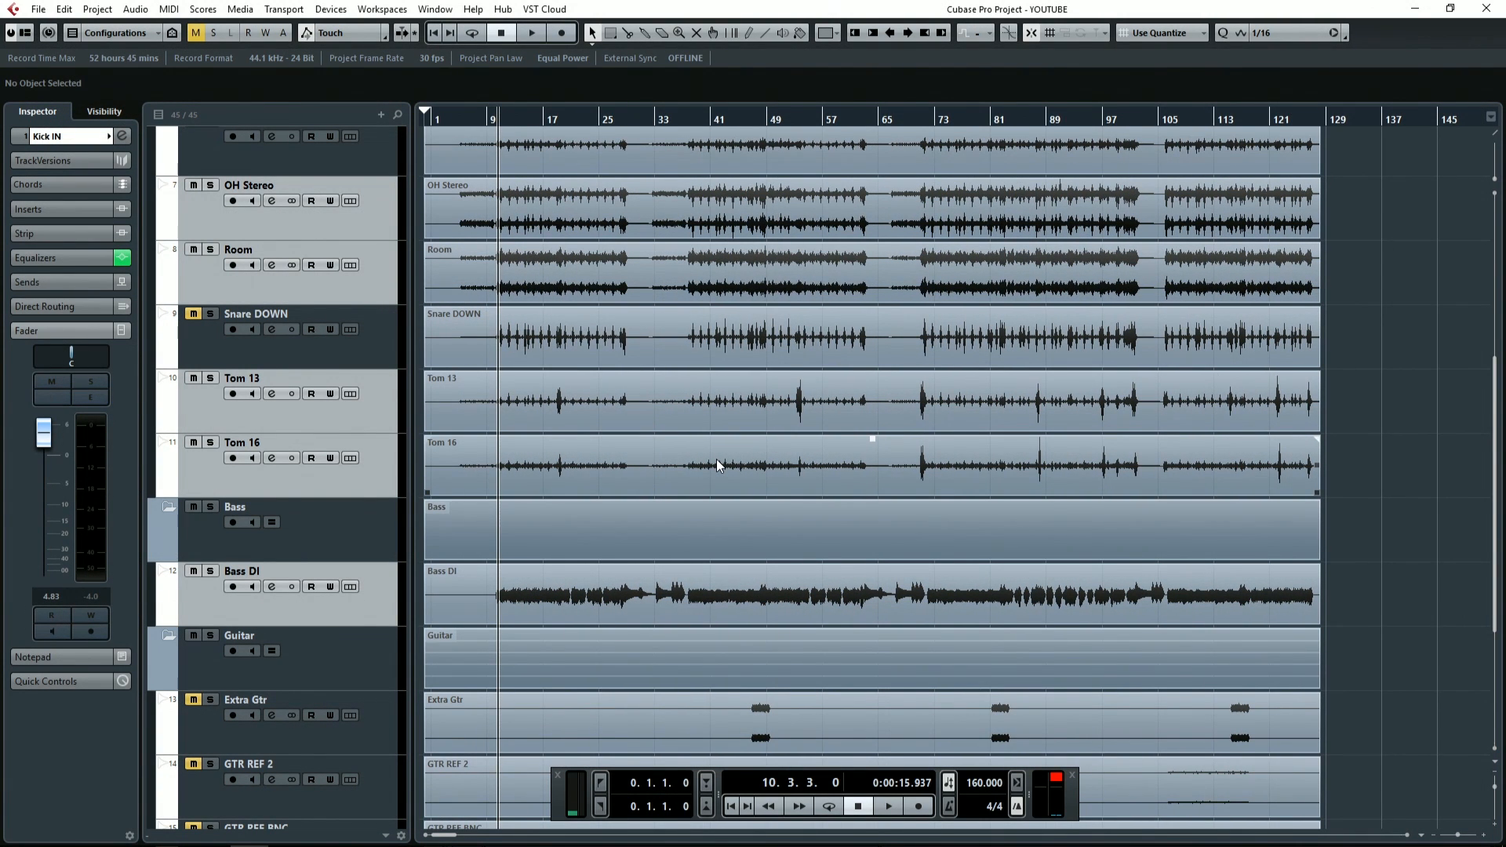
pyautogui.scroll(5, 717, 459)
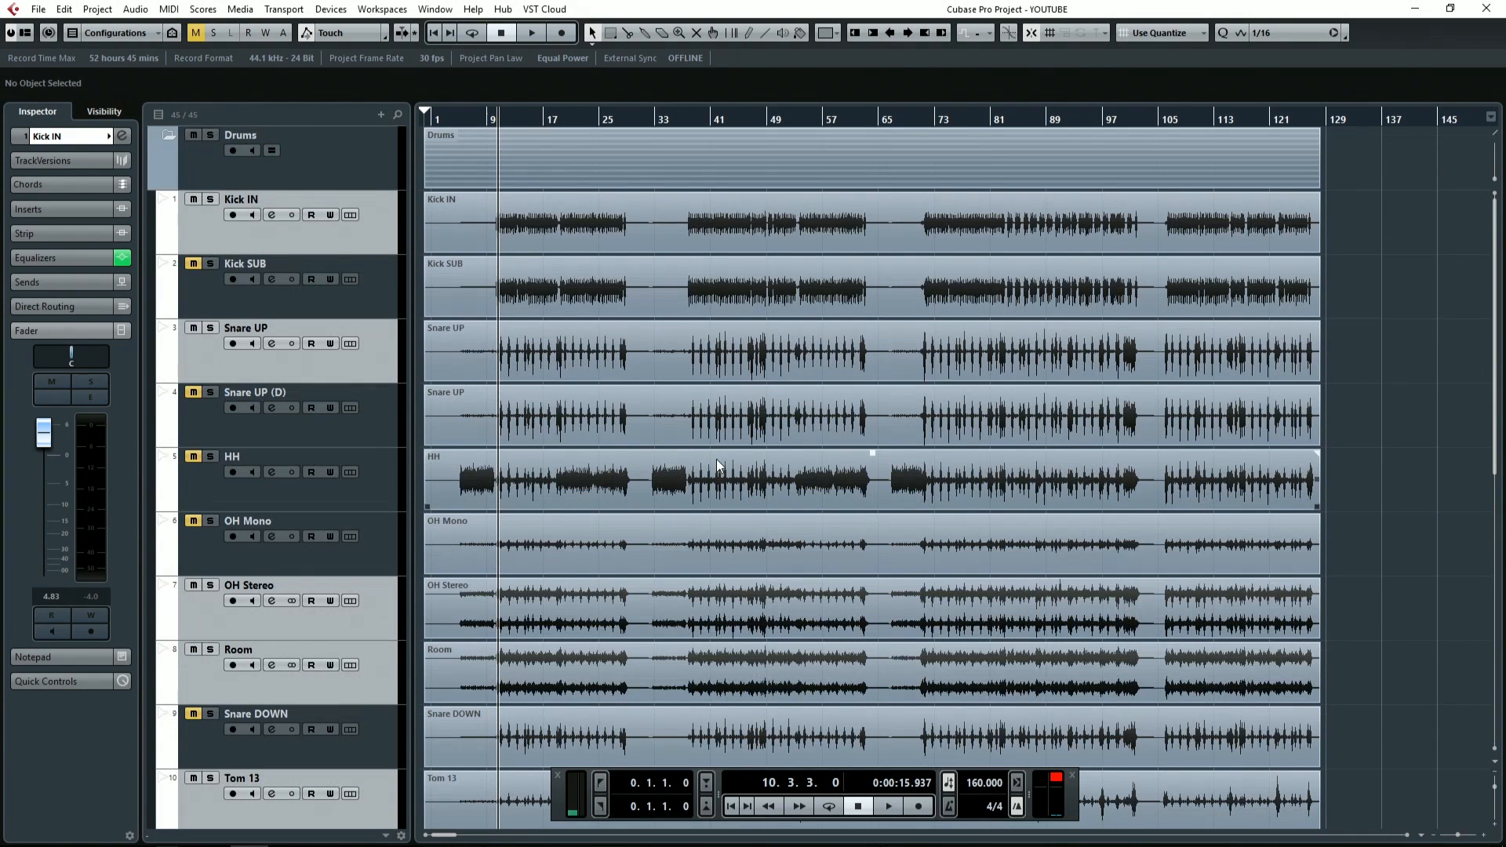
pyautogui.click(88, 259)
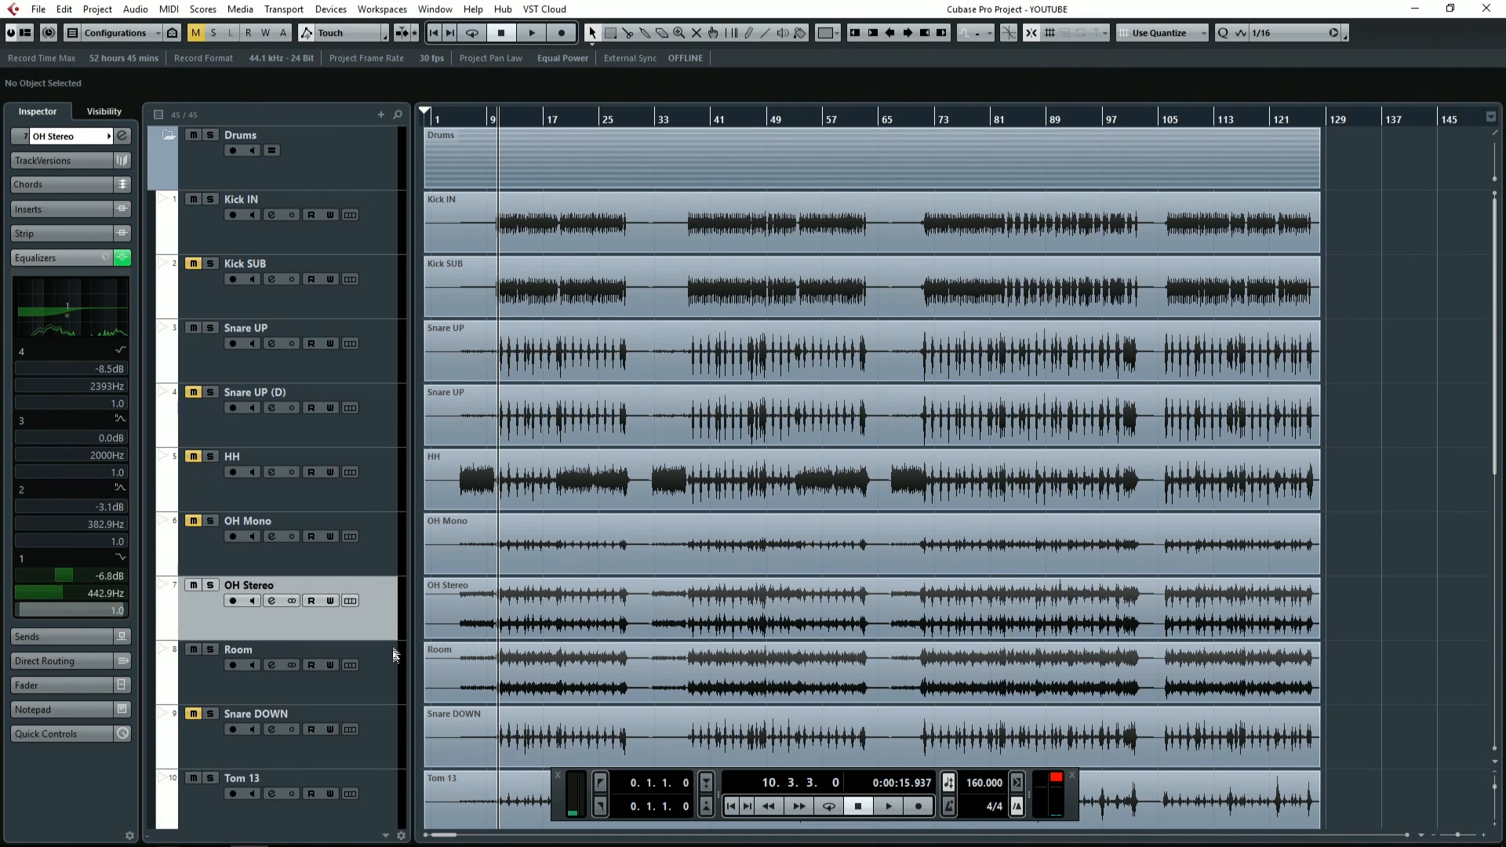
# Step: Examine the EQ settings of the Room, Tom 16, Tom 13, Bass DI and MAIN GTR tracks in turn
pyautogui.click(392, 679)
pyautogui.scroll(-4, 361, 595)
pyautogui.click(383, 579)
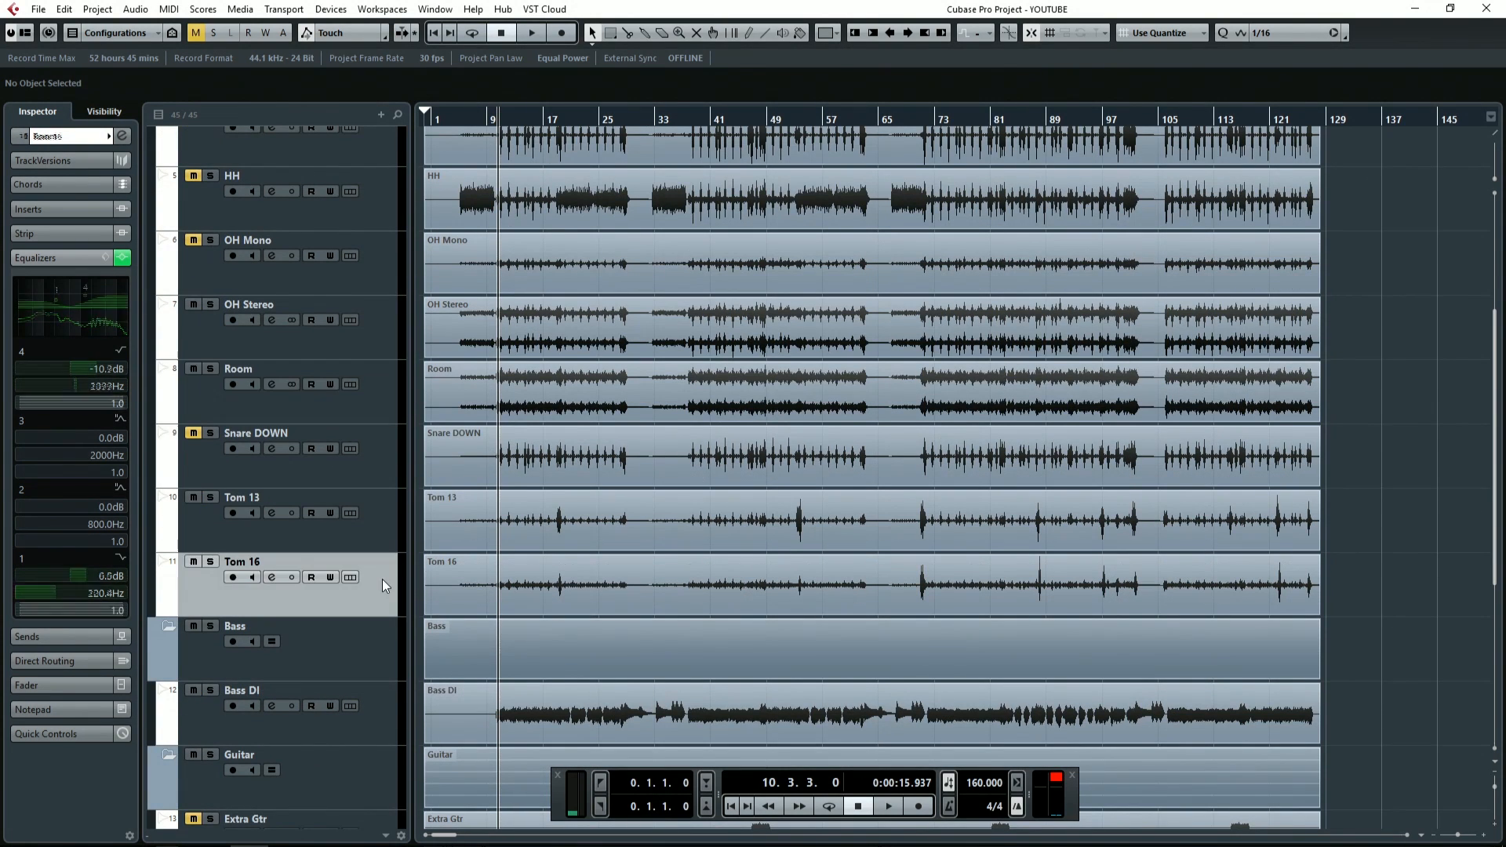
pyautogui.click(374, 529)
pyautogui.scroll(-4, 379, 620)
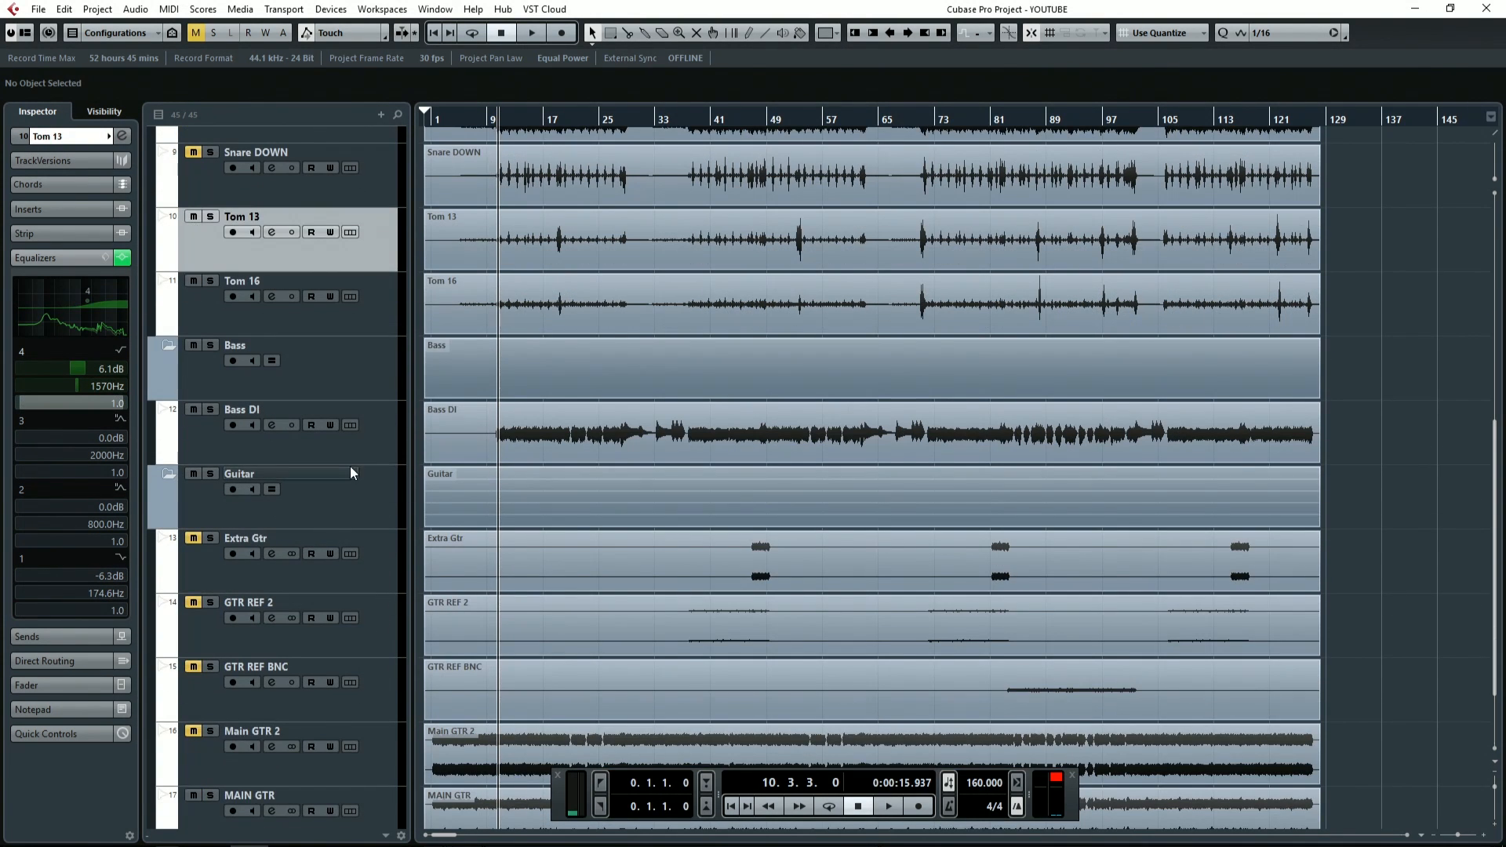
pyautogui.click(394, 444)
pyautogui.scroll(-2, 377, 667)
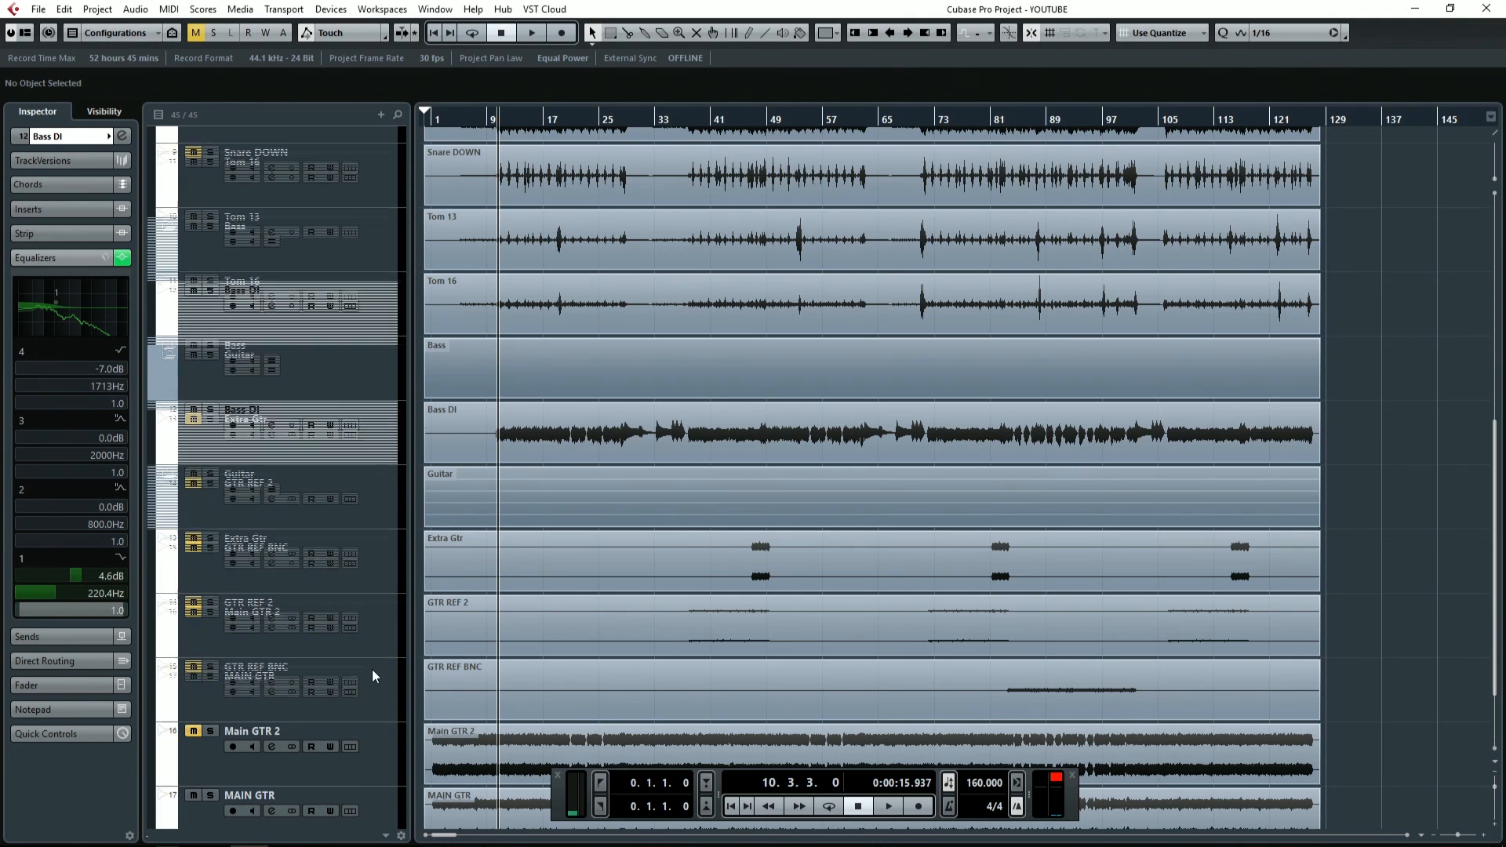
pyautogui.click(386, 688)
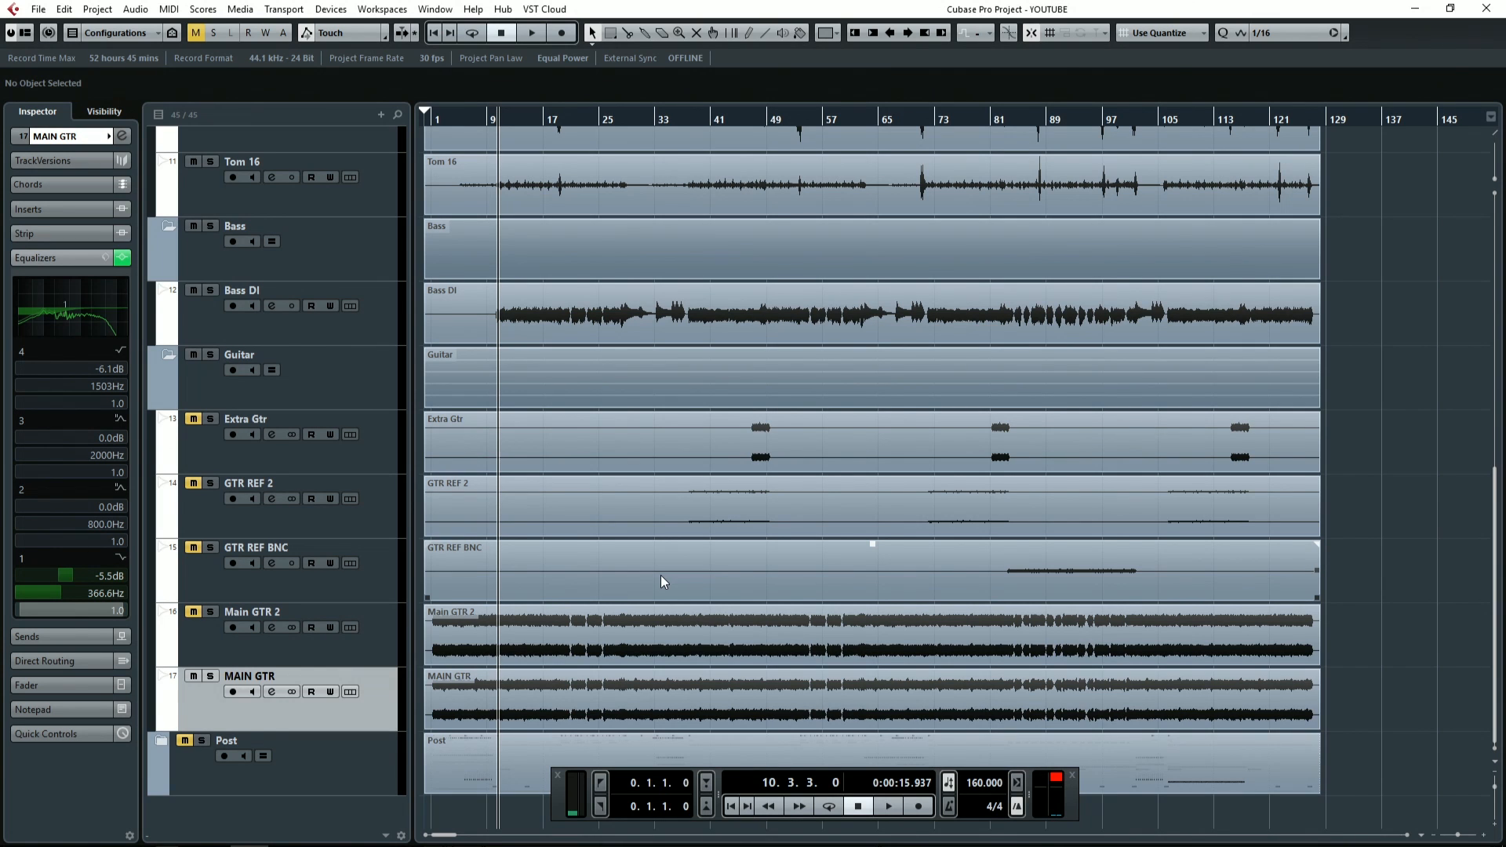
# Step: Solo MAIN GTR, open its channel settings, and add a flat high-mid EQ band at about 1244 Hz while auditioning the guitar
pyautogui.click(210, 677)
pyautogui.click(272, 692)
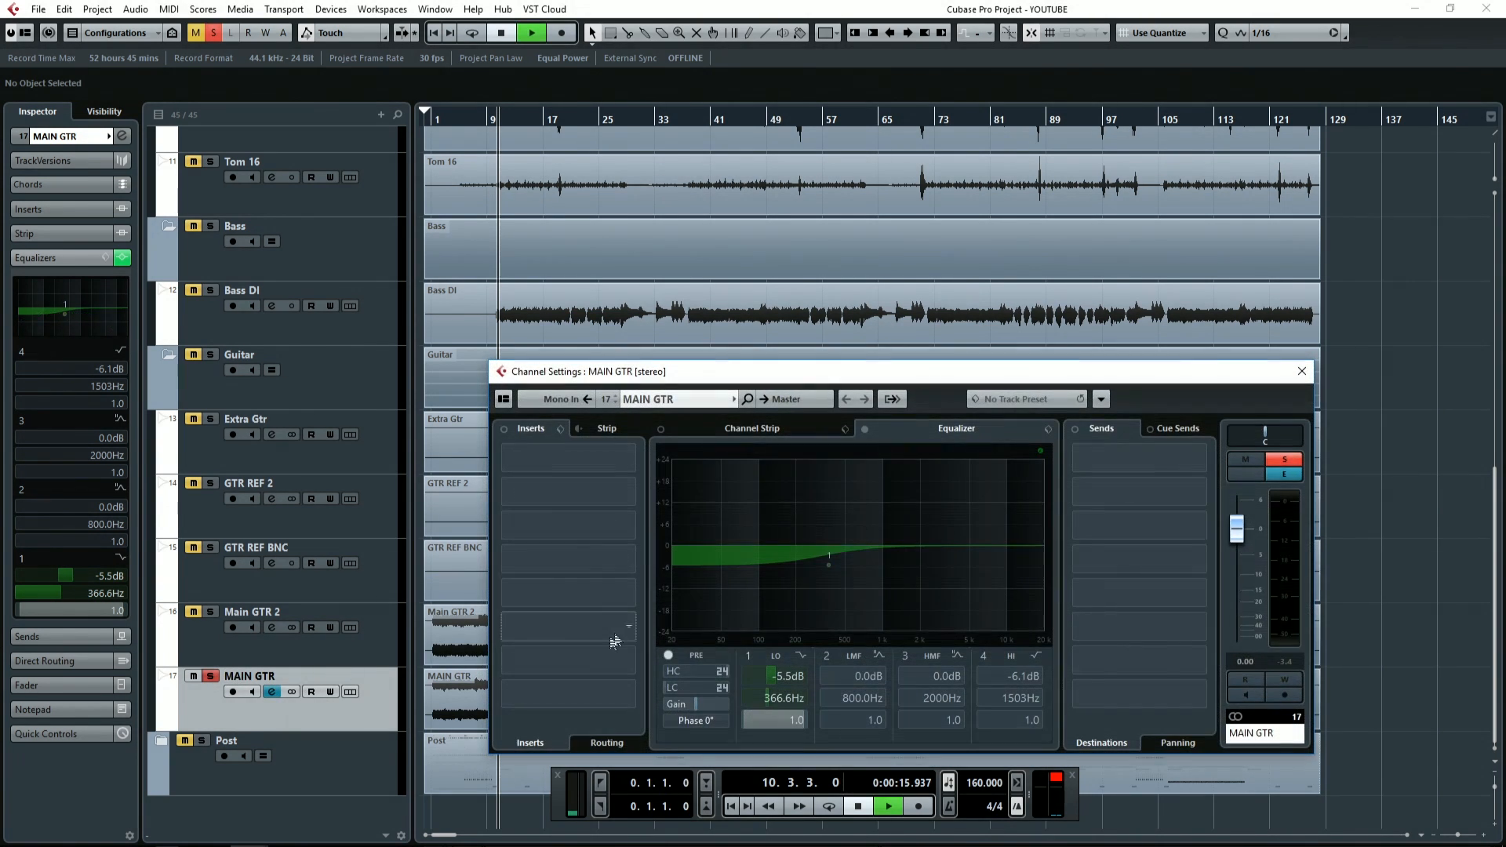
pyautogui.press('space')
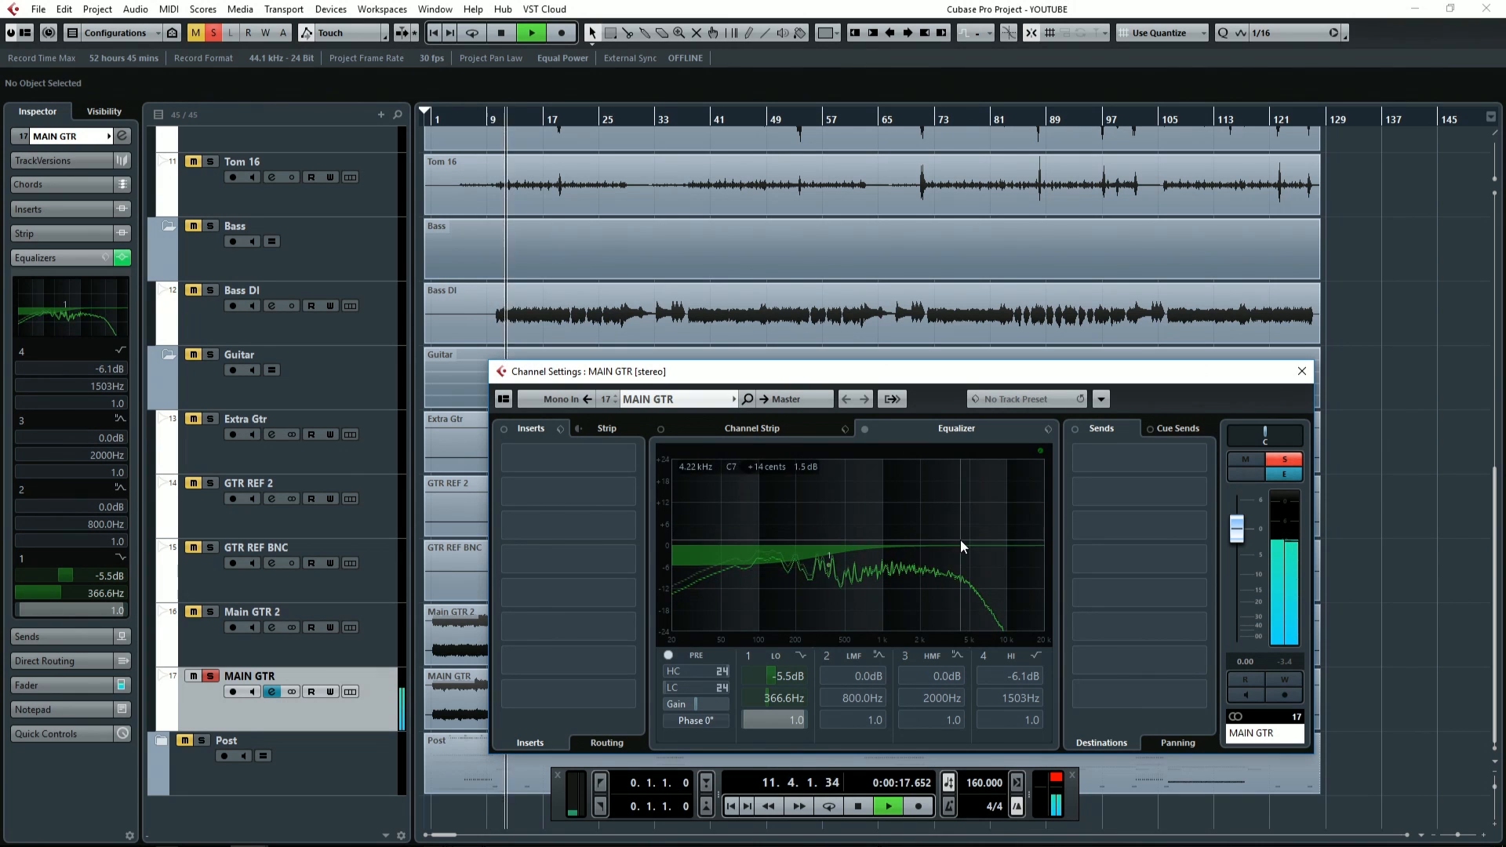
pyautogui.press('space')
pyautogui.moveTo(944, 552); pyautogui.dragTo(896, 545)
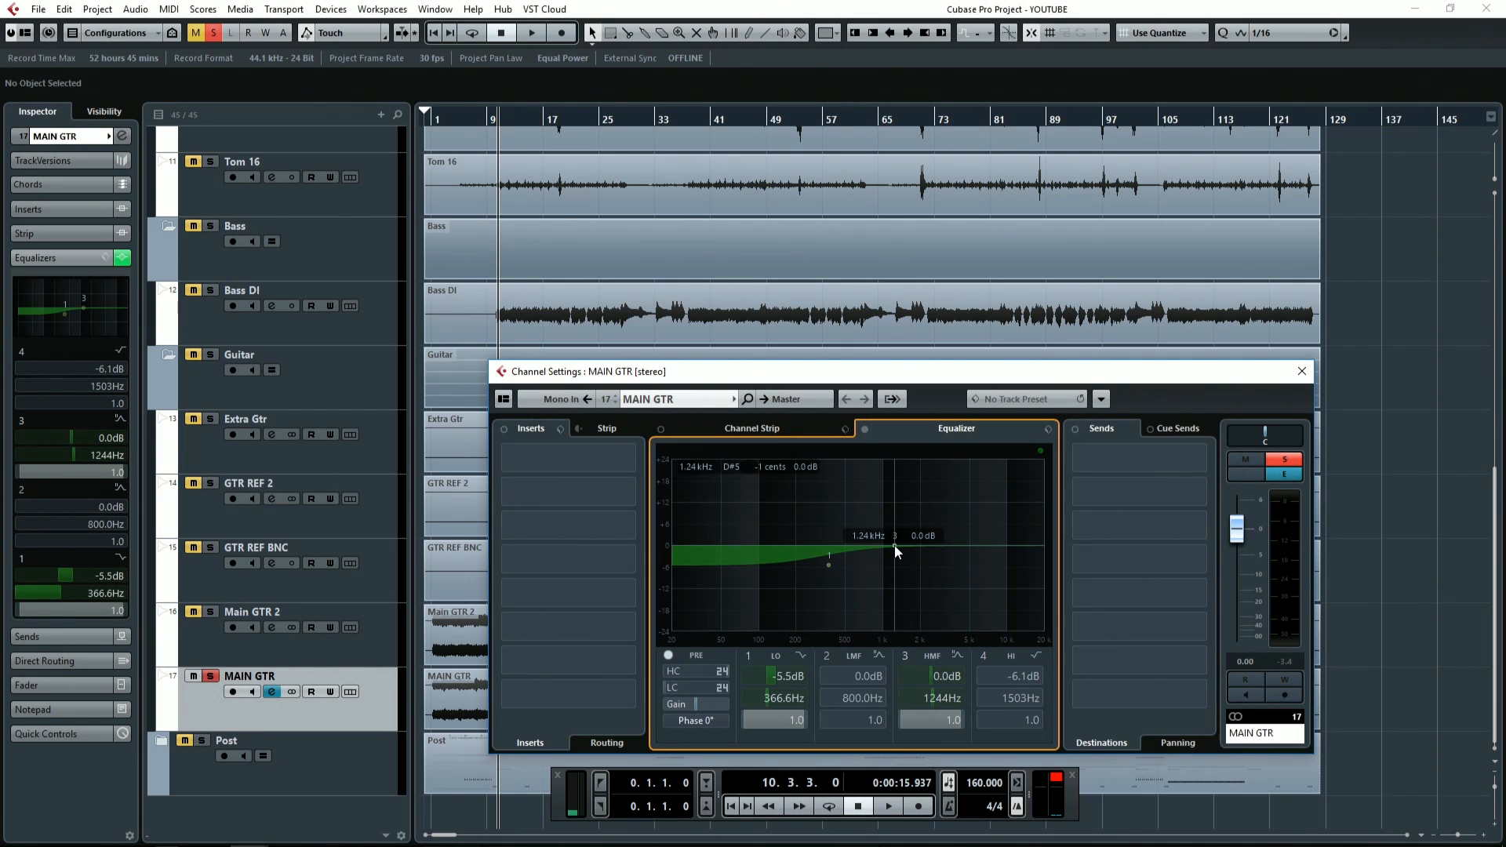
pyautogui.press('space')
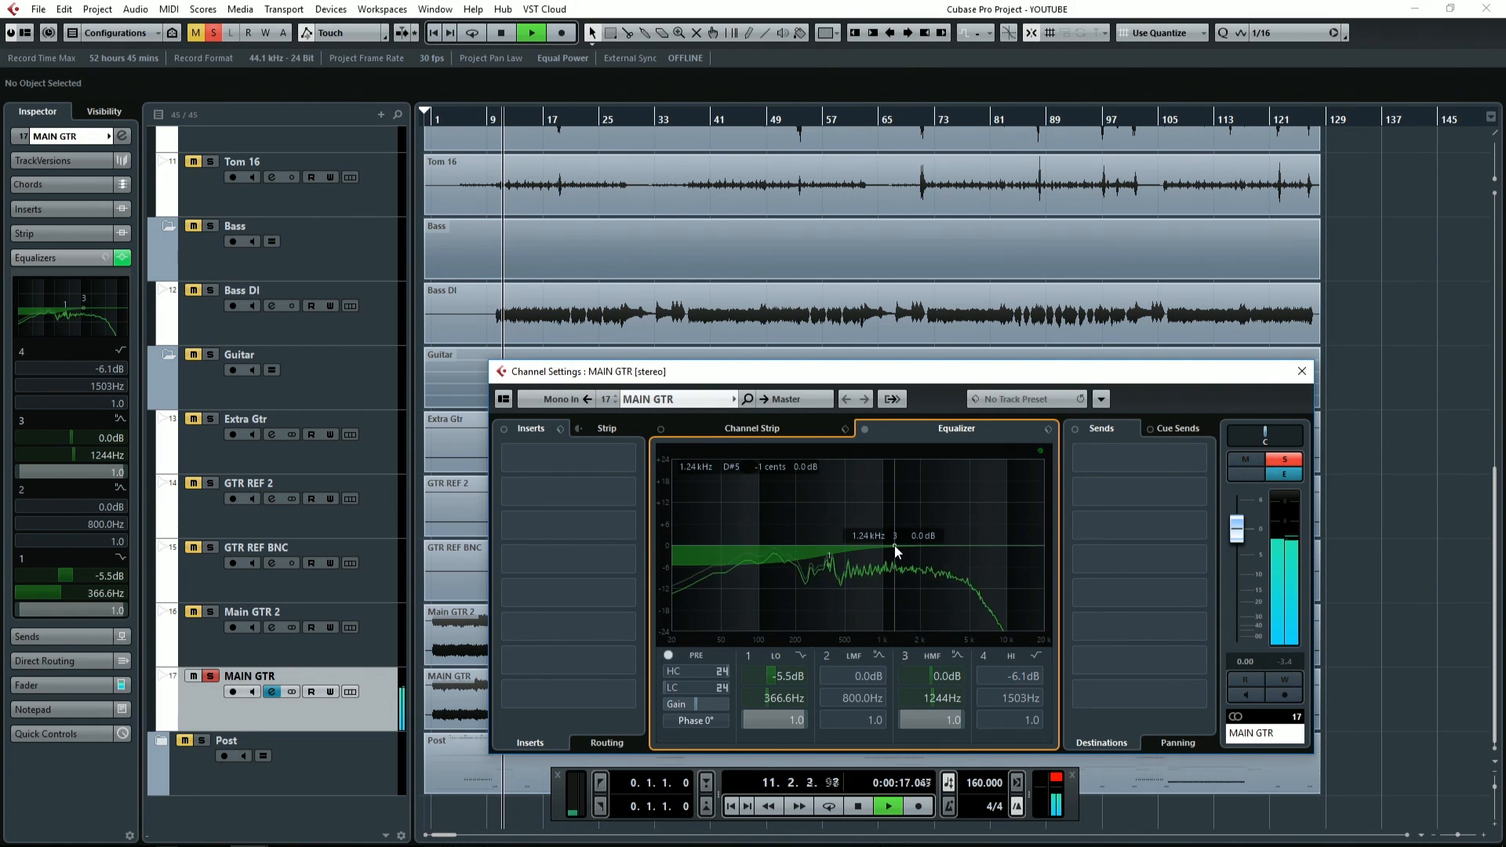
pyautogui.press('space')
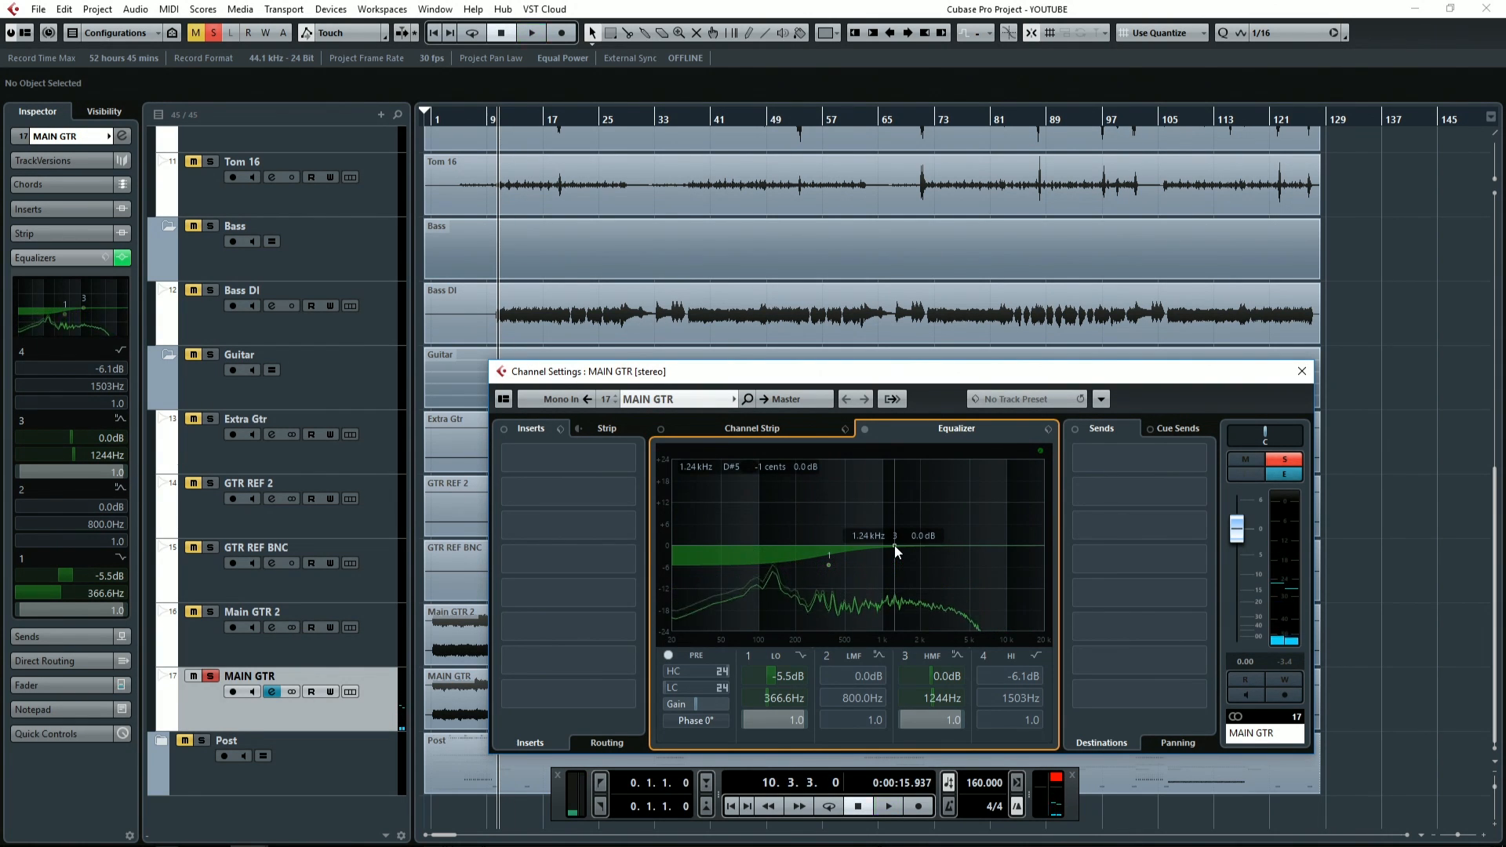
# Step: Try an 11.1 dB high-mid boost near 852 Hz on the playing guitar, and set the band to a 3.9 dB cut at about 877 Hz
pyautogui.press('space')
pyautogui.moveTo(895, 544); pyautogui.dragTo(874, 505)
pyautogui.press('space')
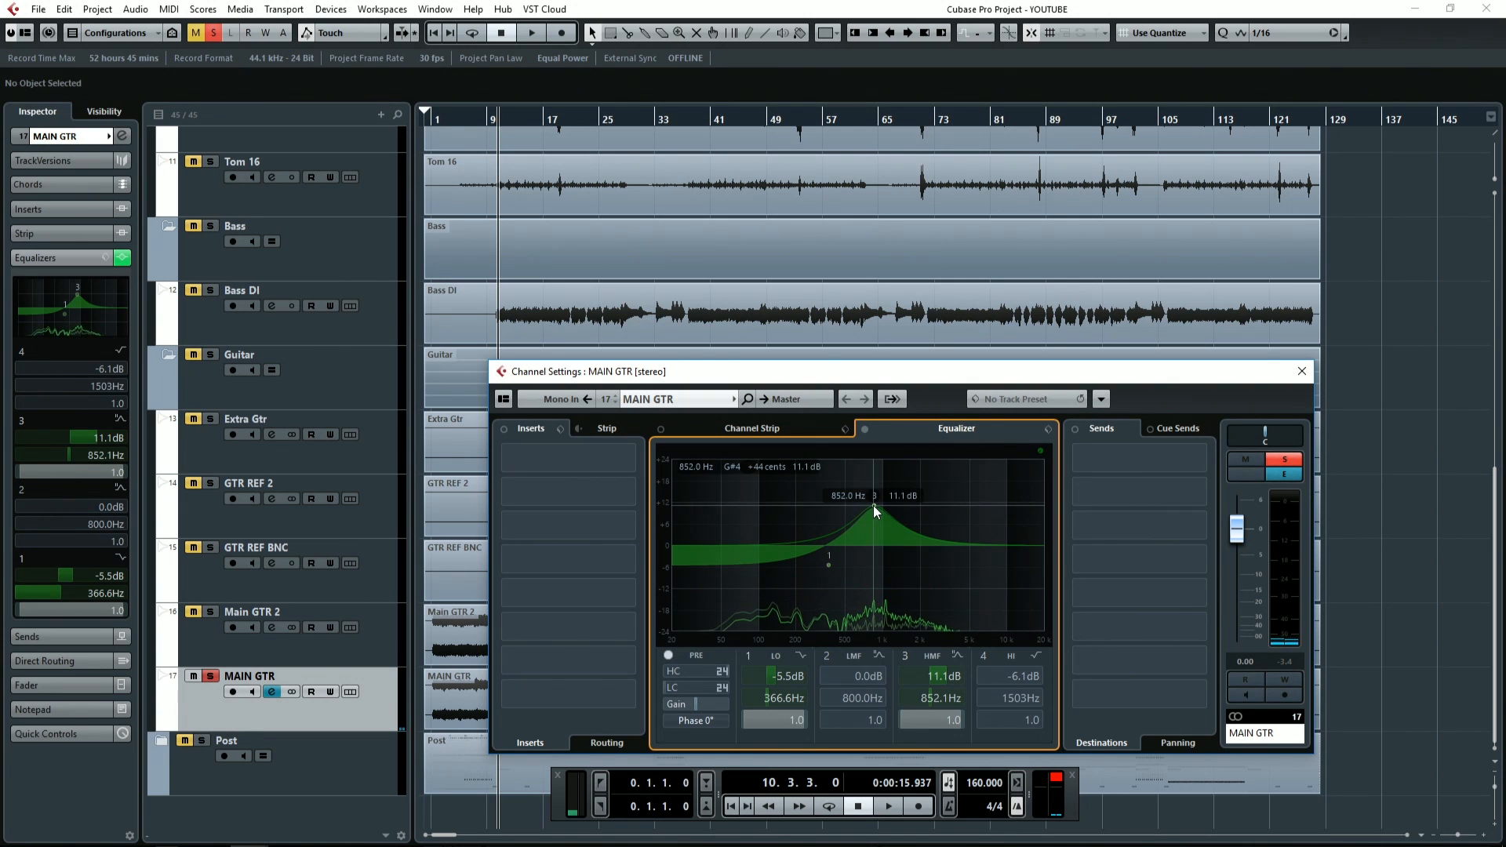
pyautogui.moveTo(874, 505); pyautogui.dragTo(876, 559)
pyautogui.press('space')
pyautogui.press('space')
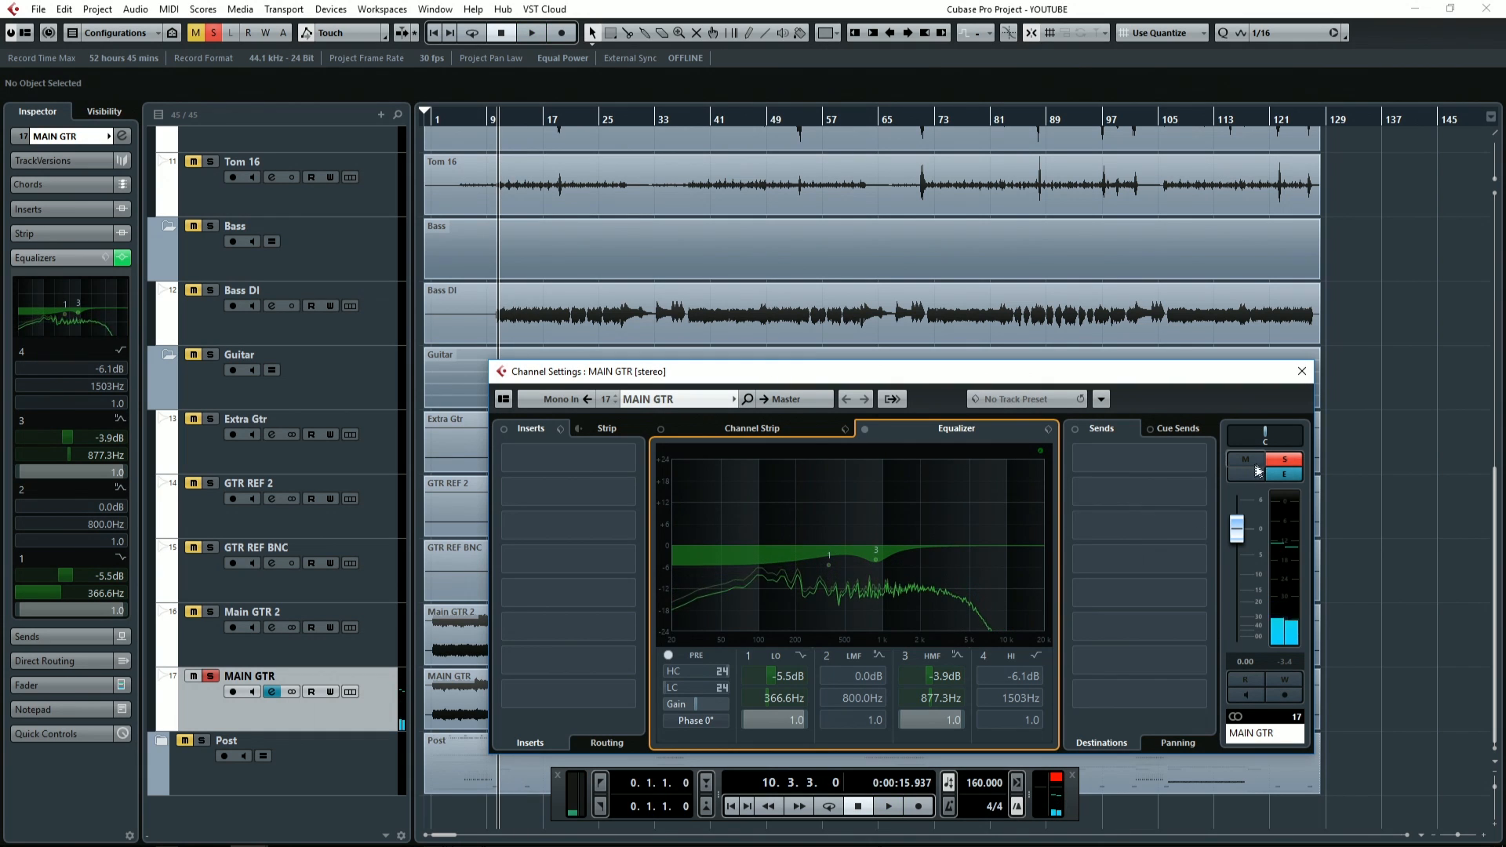
# Step: Unsolo MAIN GTR, compare the full mix with its high-mid band on and off, leave the band off, and close the settings
pyautogui.click(1284, 460)
pyautogui.press('space')
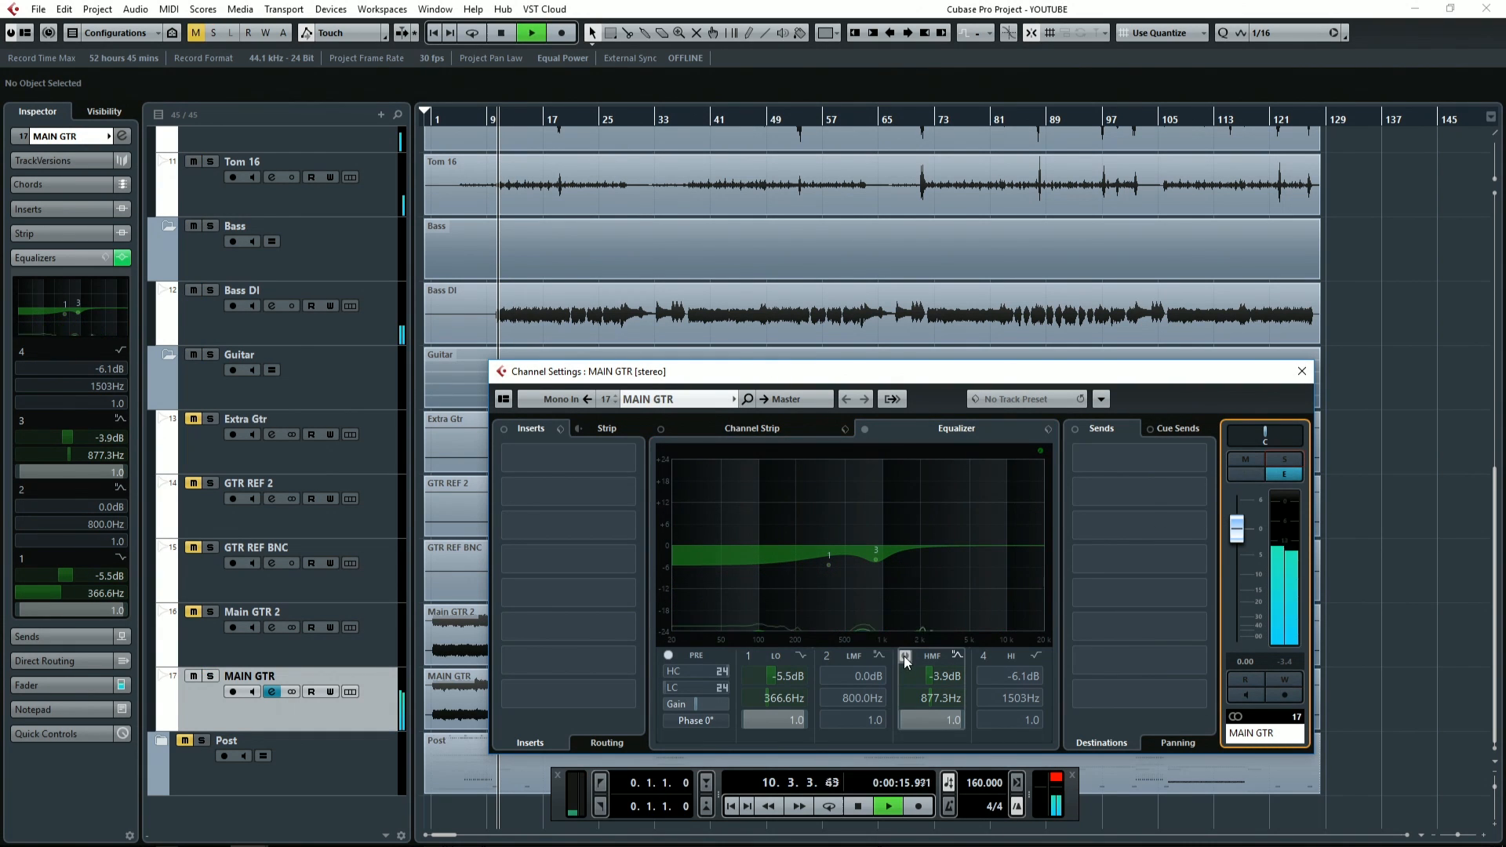
pyautogui.click(906, 656)
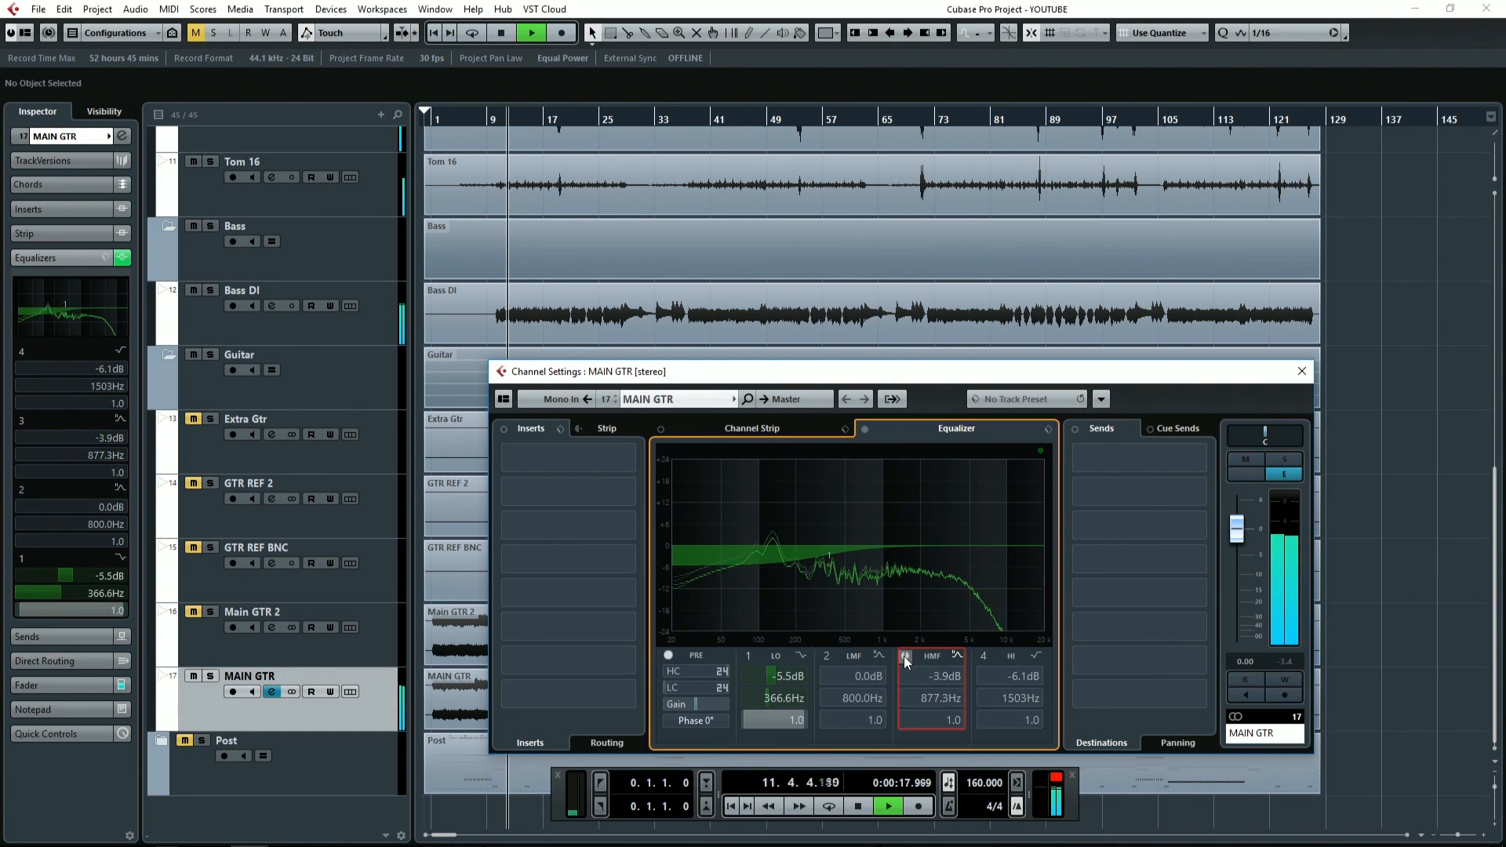
pyautogui.click(906, 657)
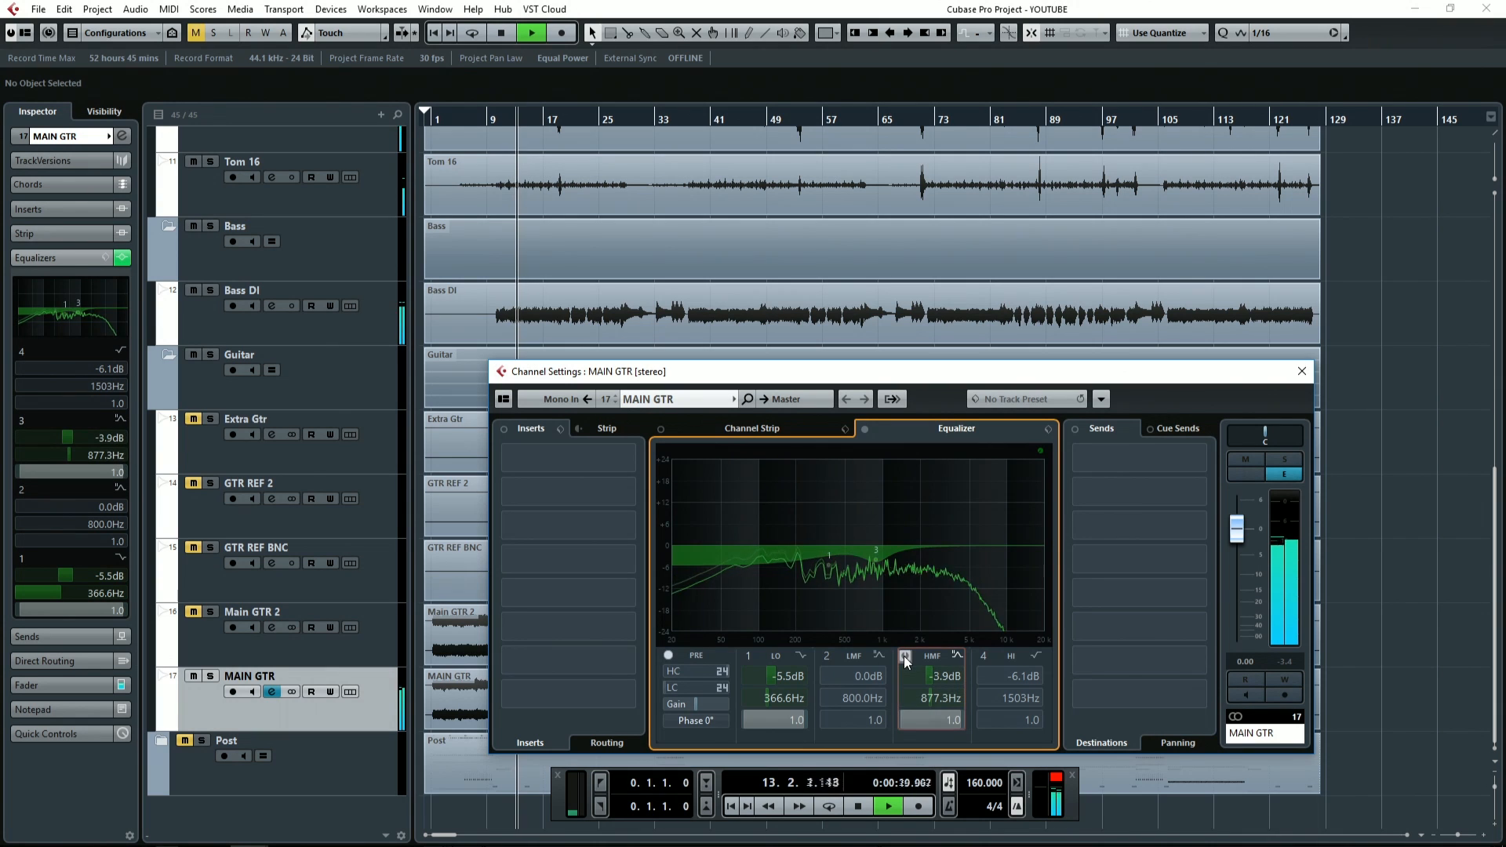
pyautogui.press('space')
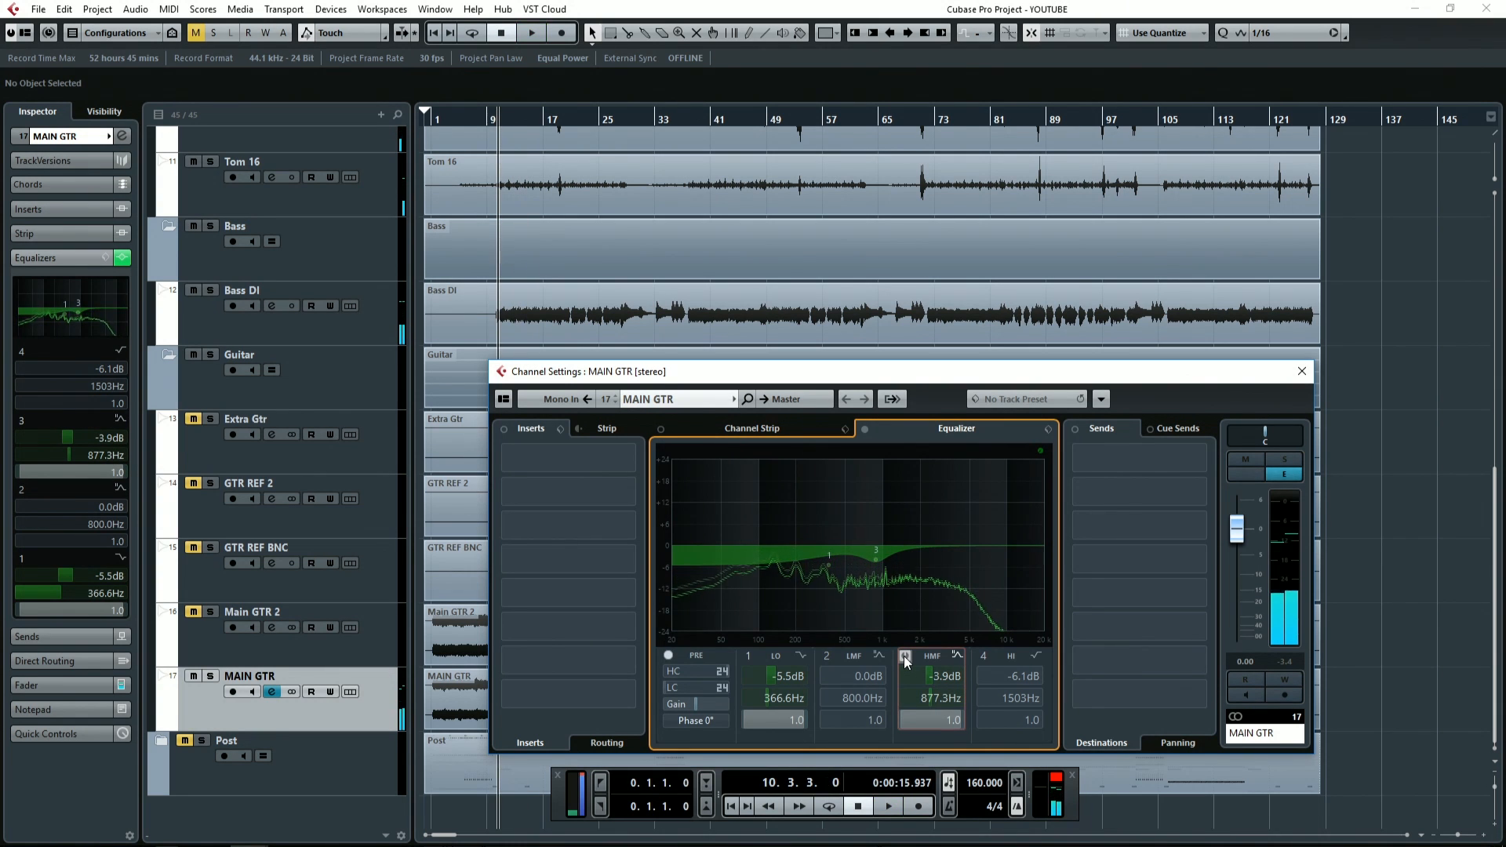
pyautogui.press('space')
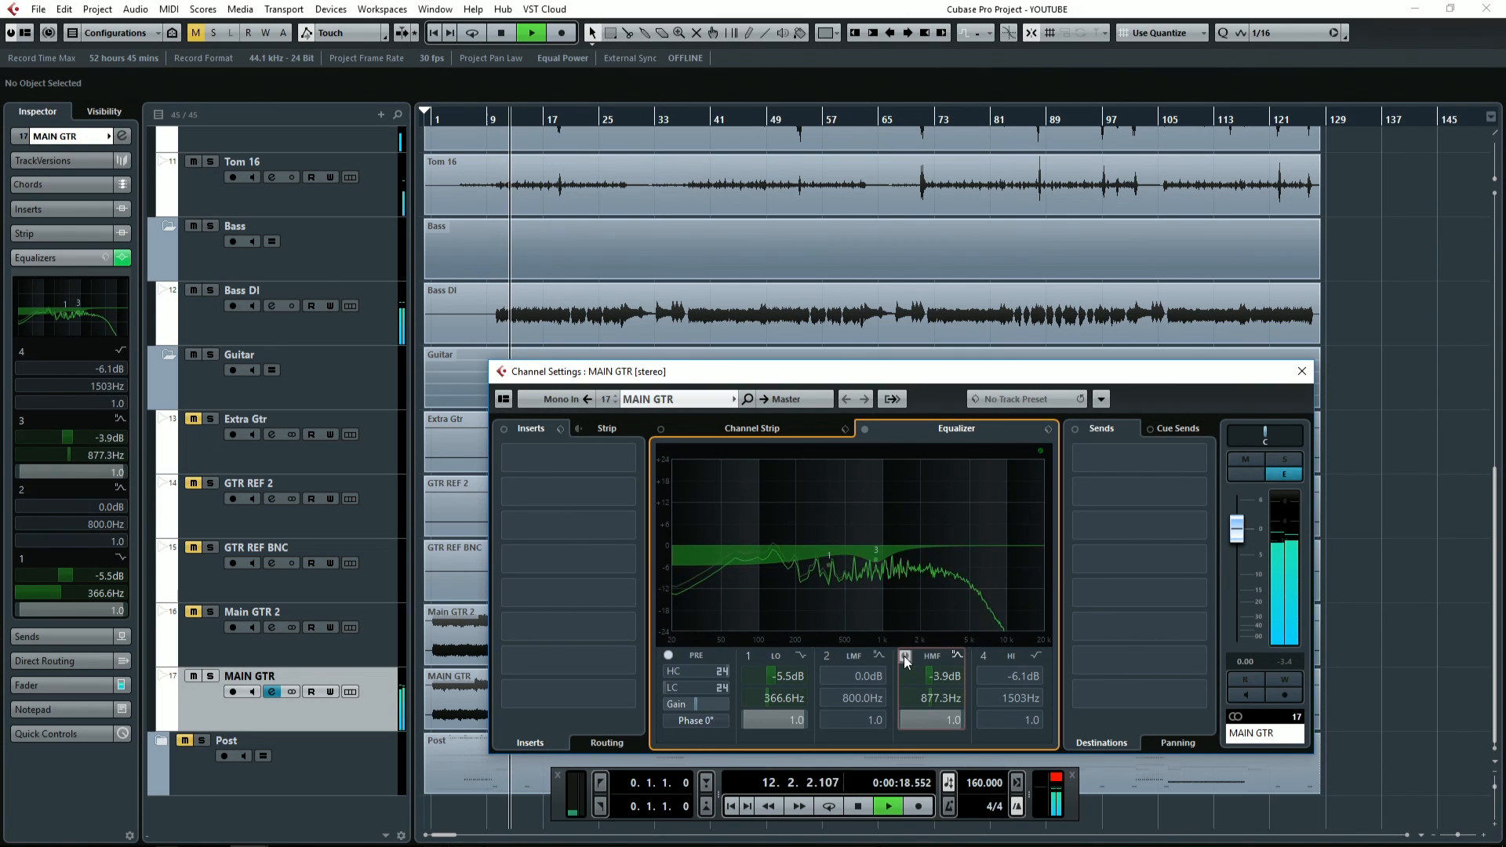
pyautogui.click(904, 657)
pyautogui.press('space')
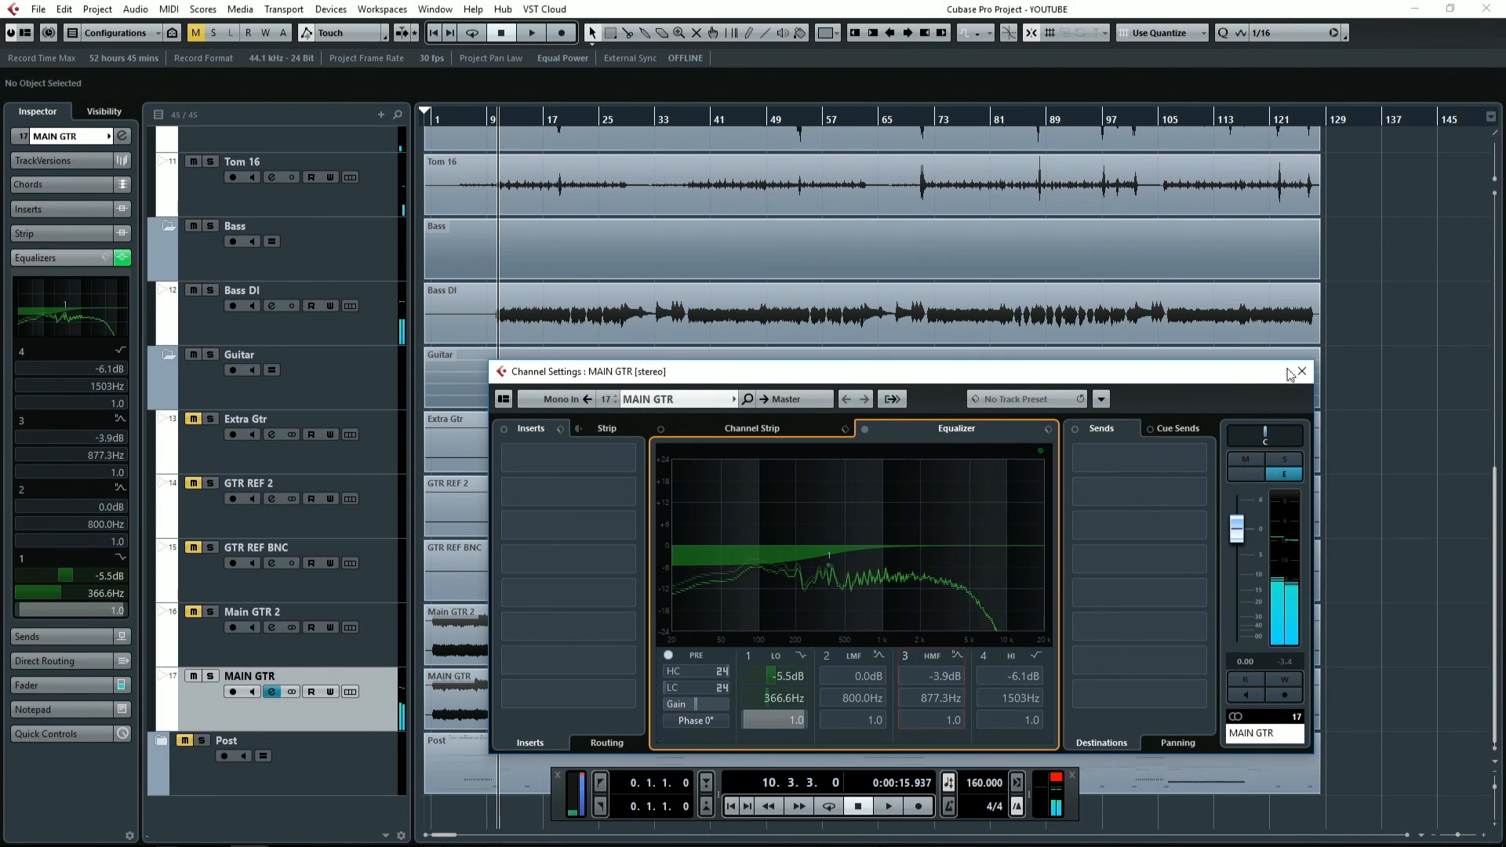
pyautogui.click(1302, 372)
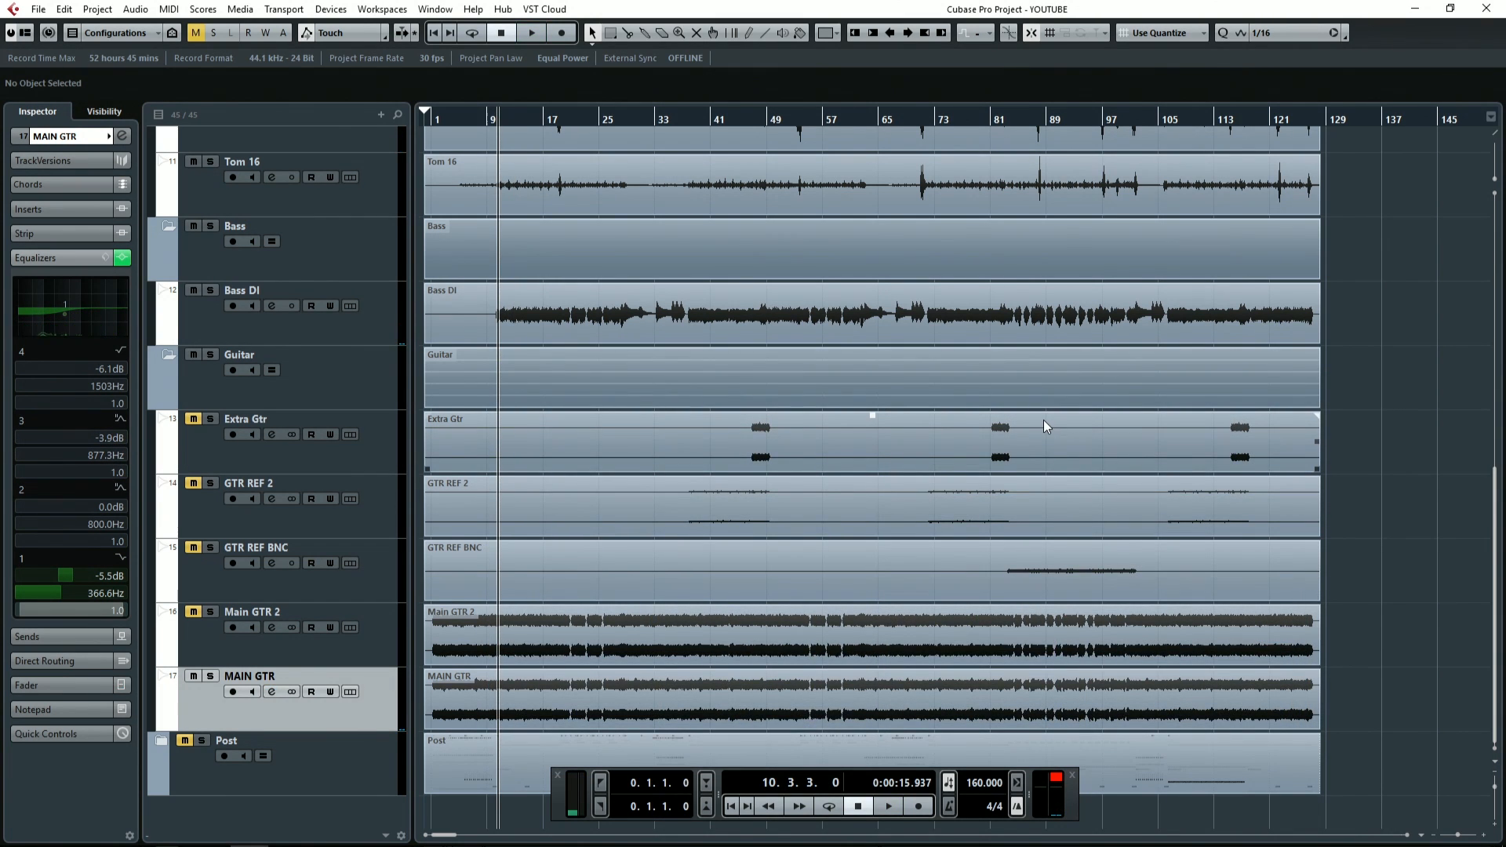